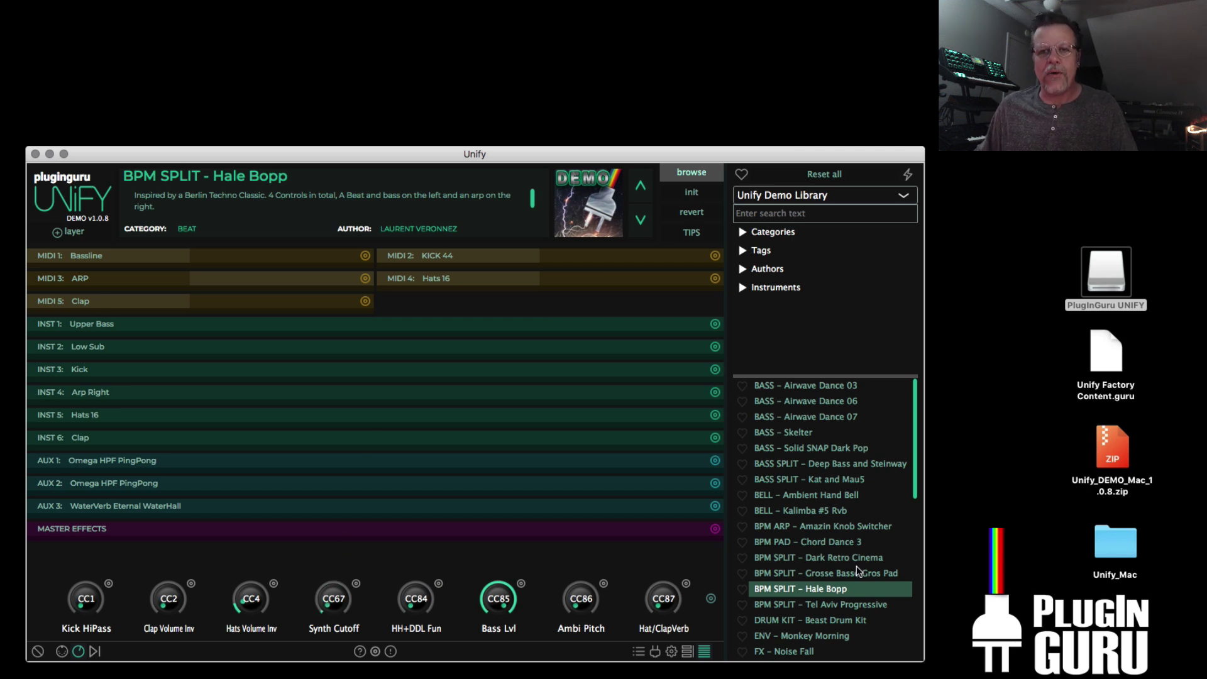
Step: Load the BPM ARP - Amazin Knob Switcher patch from the Unify Demo Library
left_click(813, 526)
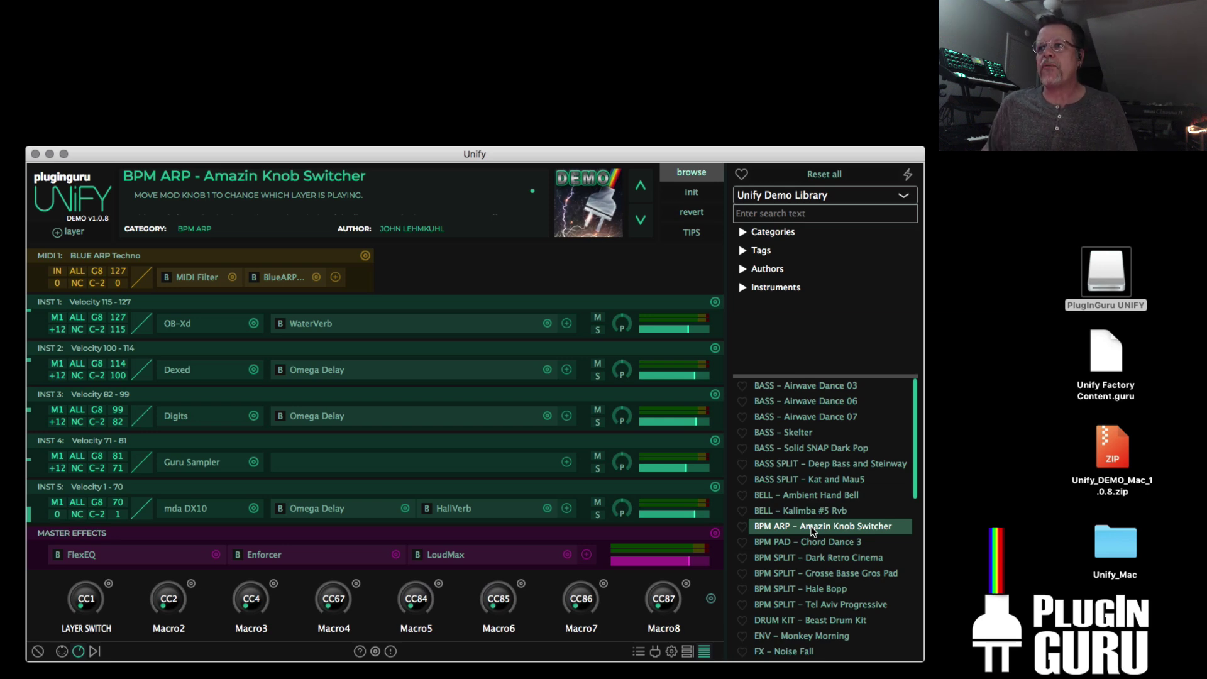
Step: Open the PlugInGuru UNIFY disk image, inspect its two installer packages and the Unify alias, and cancel launching the app
double_click(1106, 280)
left_click(593, 412)
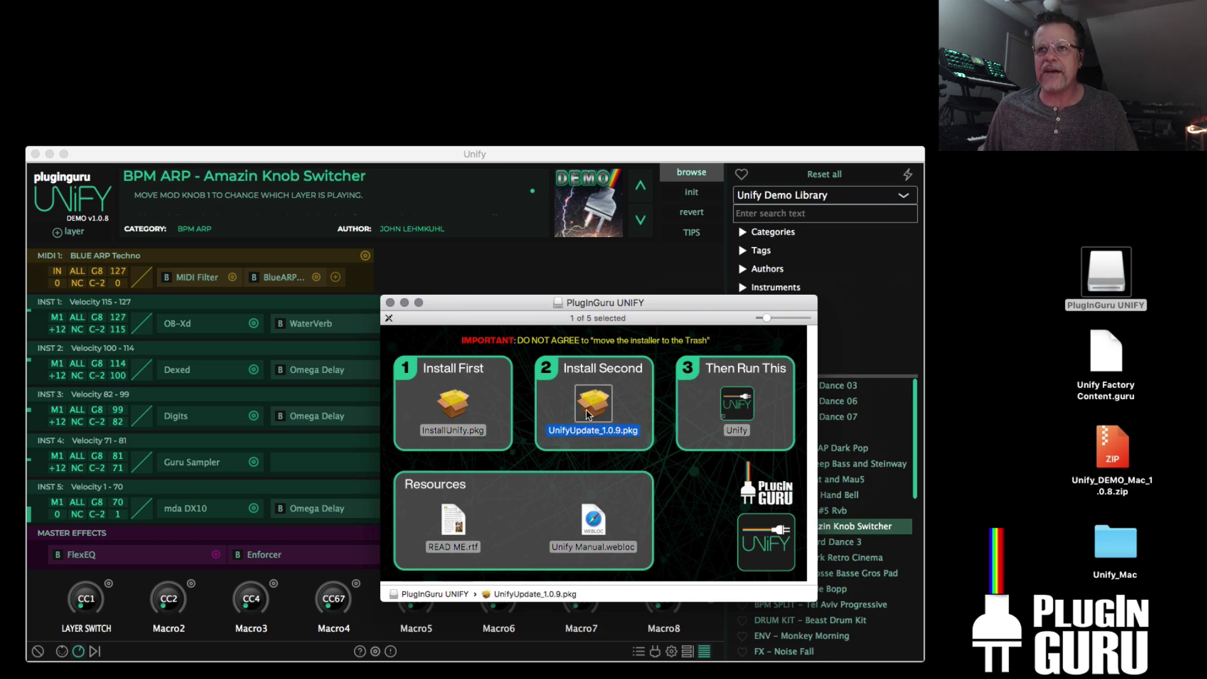
left_click(450, 404)
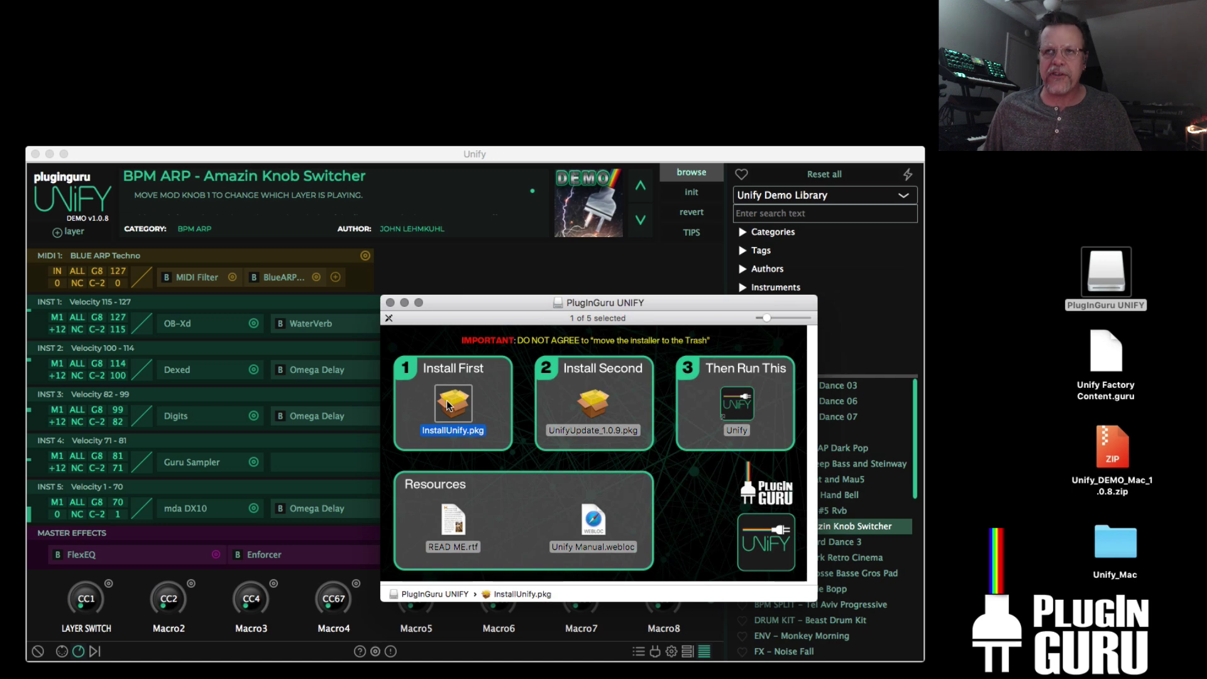
left_click(587, 408)
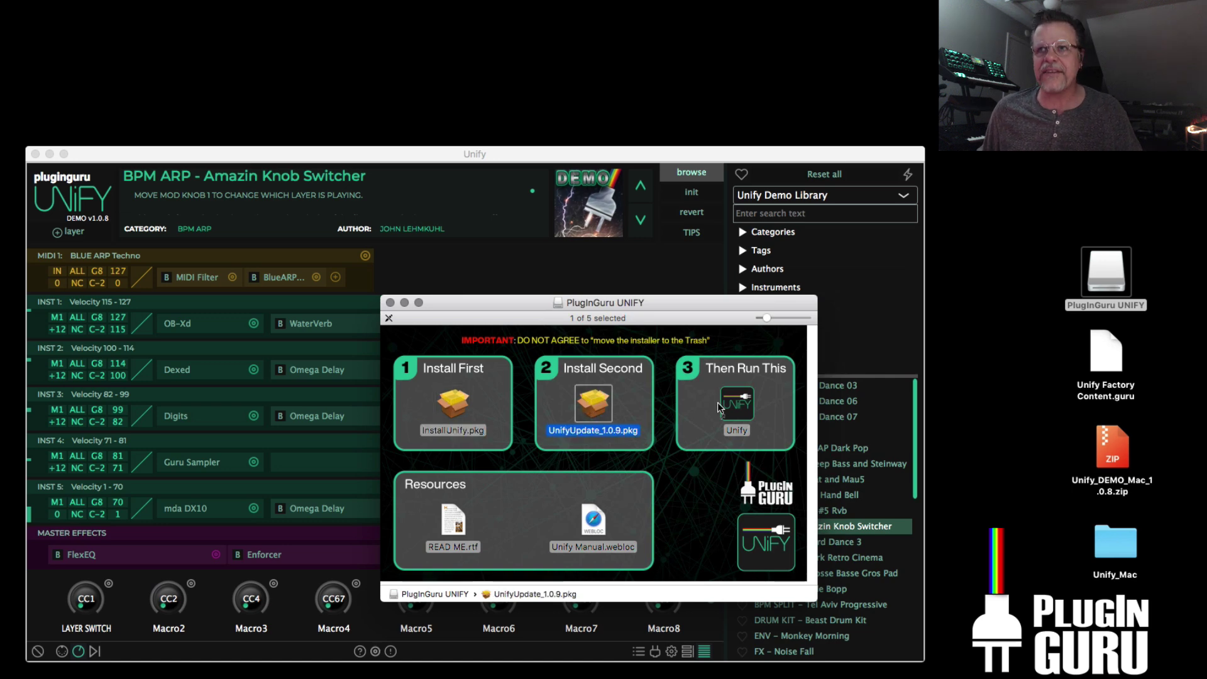
left_click(744, 411)
double_click(736, 408)
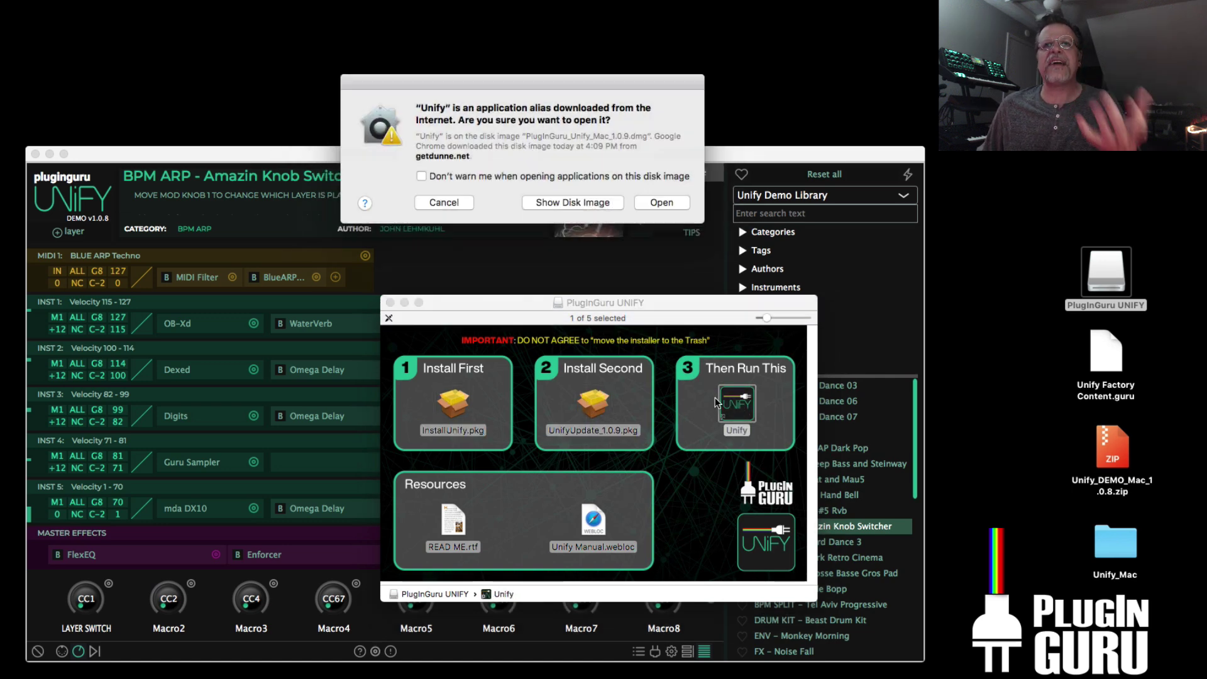
left_click(445, 202)
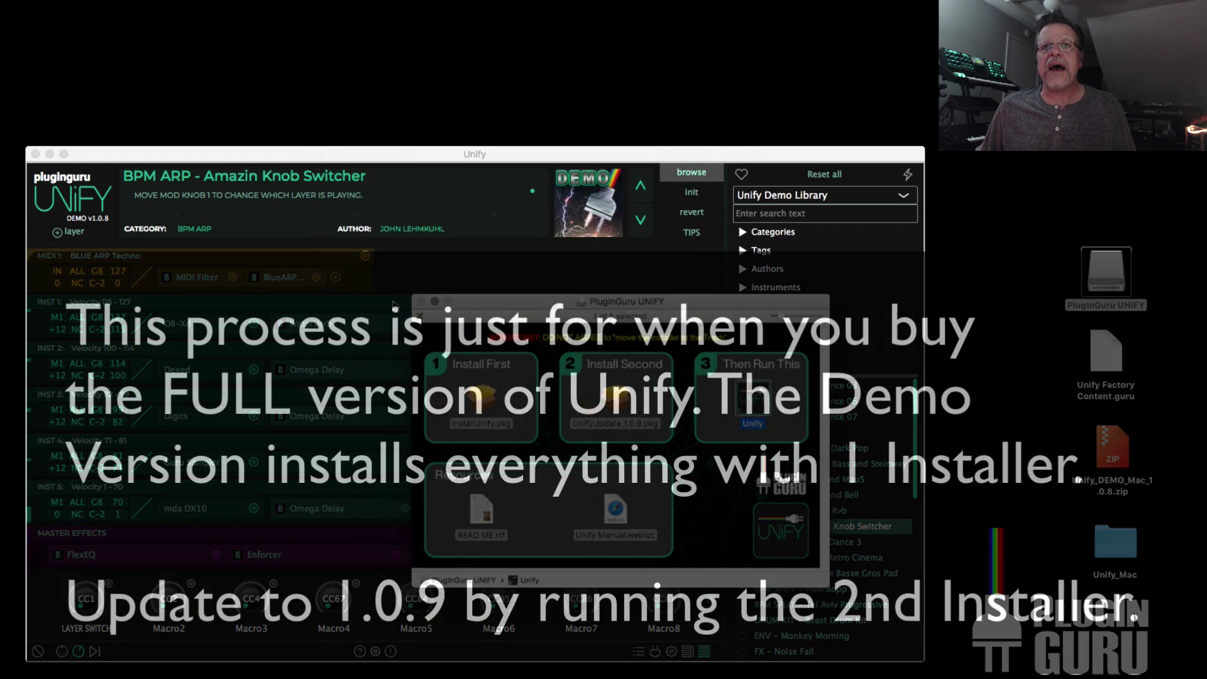
Step: Reposition the Unify window and view the Unify Standard options for swapping the OB-Xd instrument in INST 1
left_click_drag(1112, 360, 1117, 454)
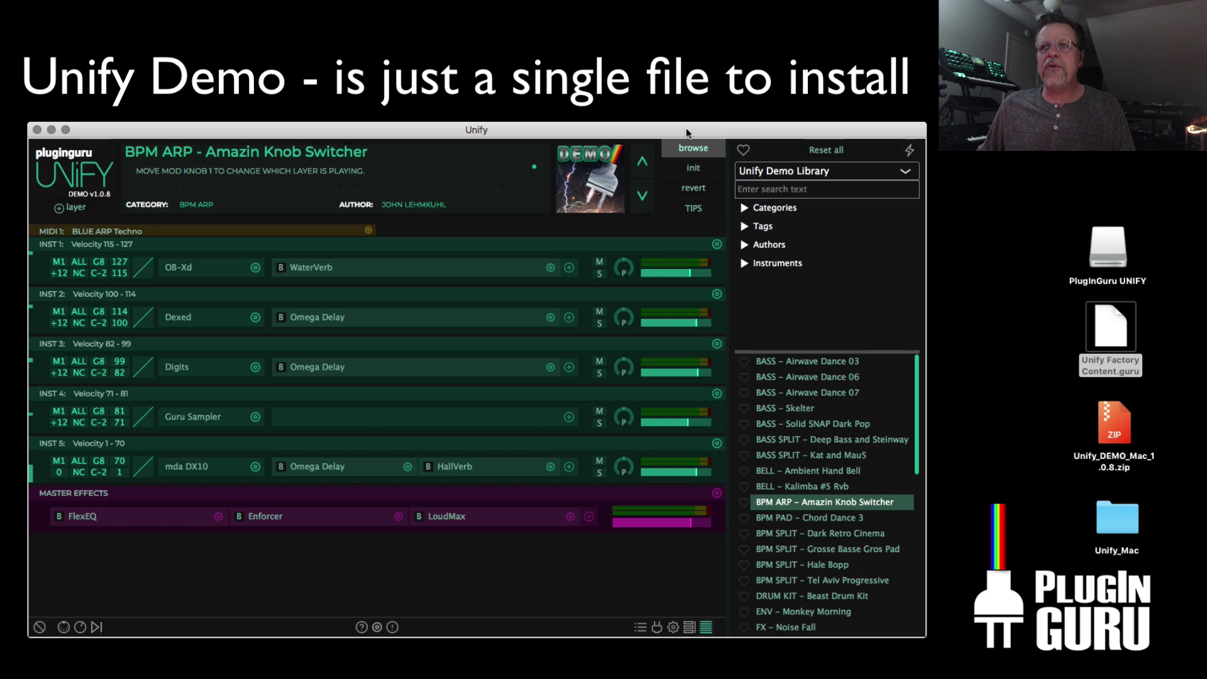
left_click_drag(685, 127, 709, 140)
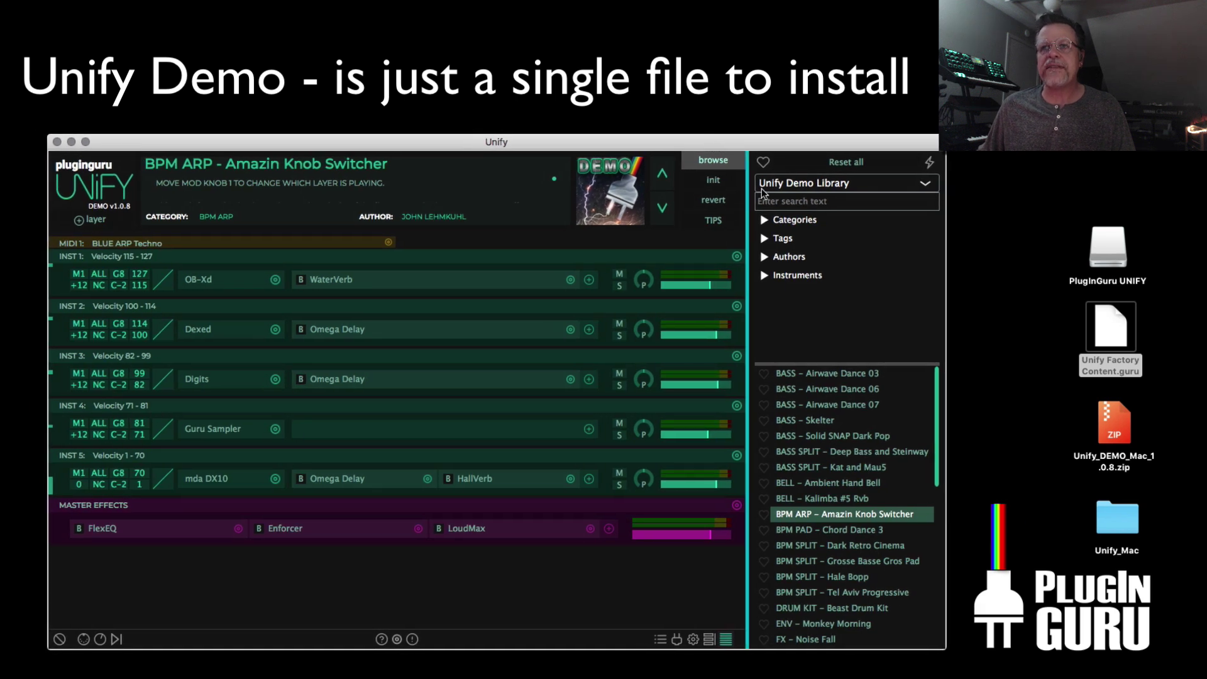
left_click(284, 281)
mouse_move(382, 290)
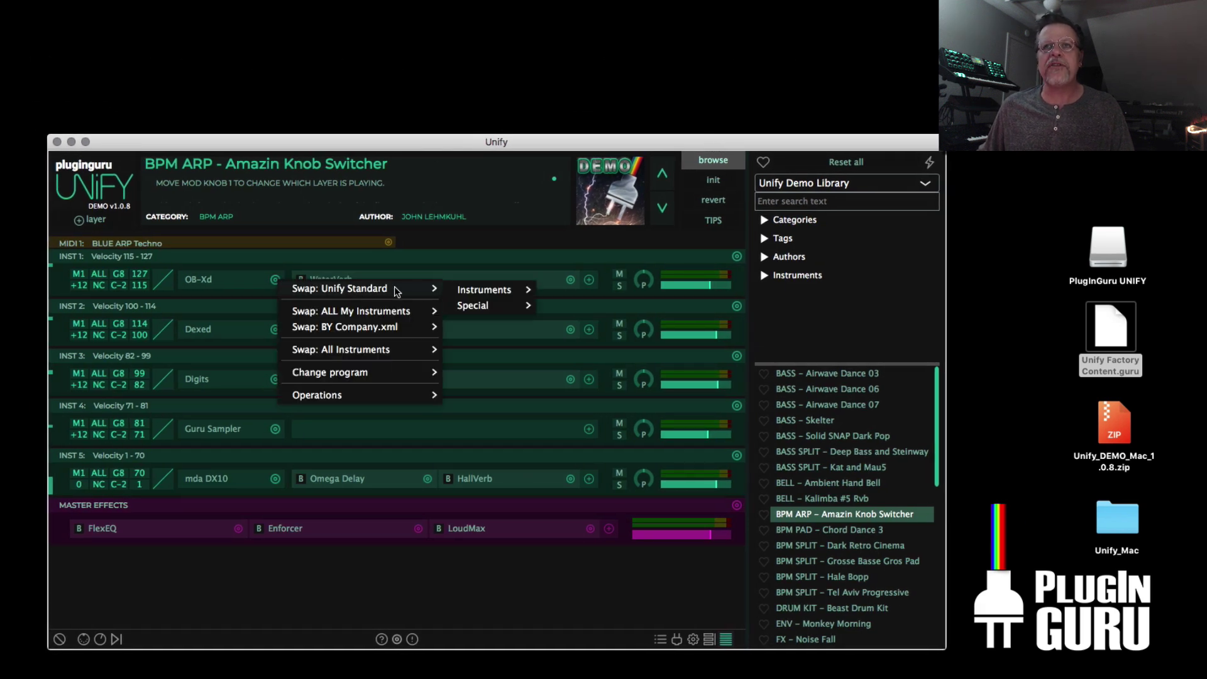
mouse_move(501, 293)
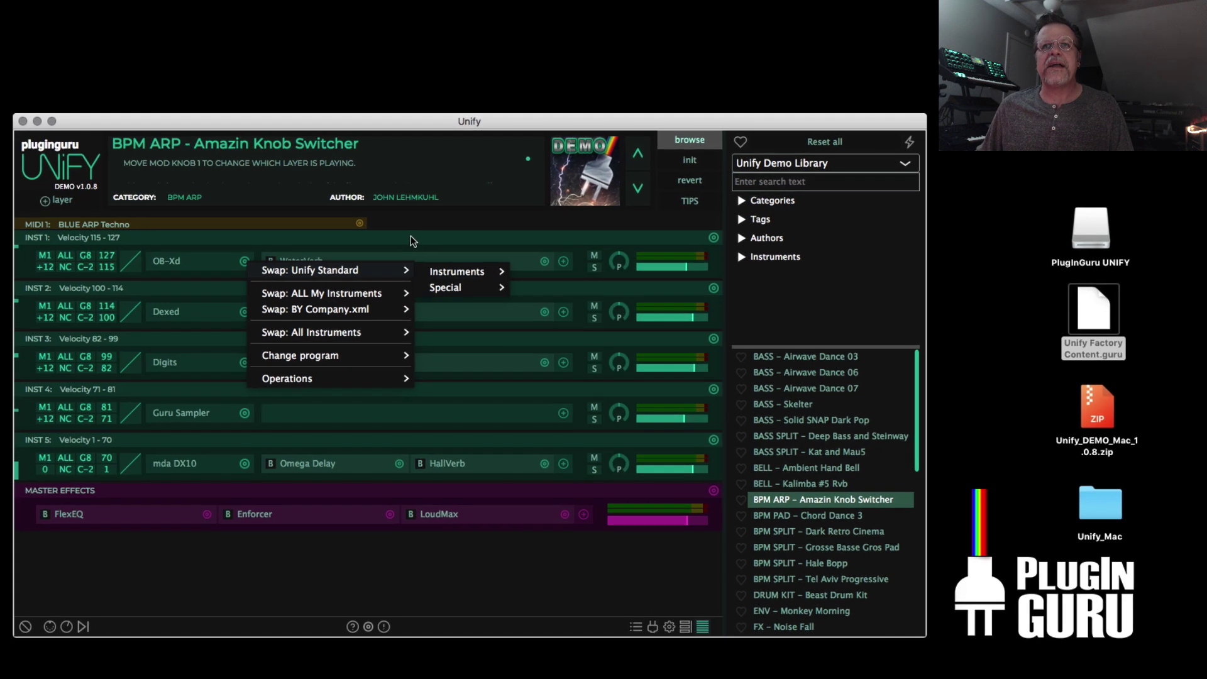
left_click(572, 274)
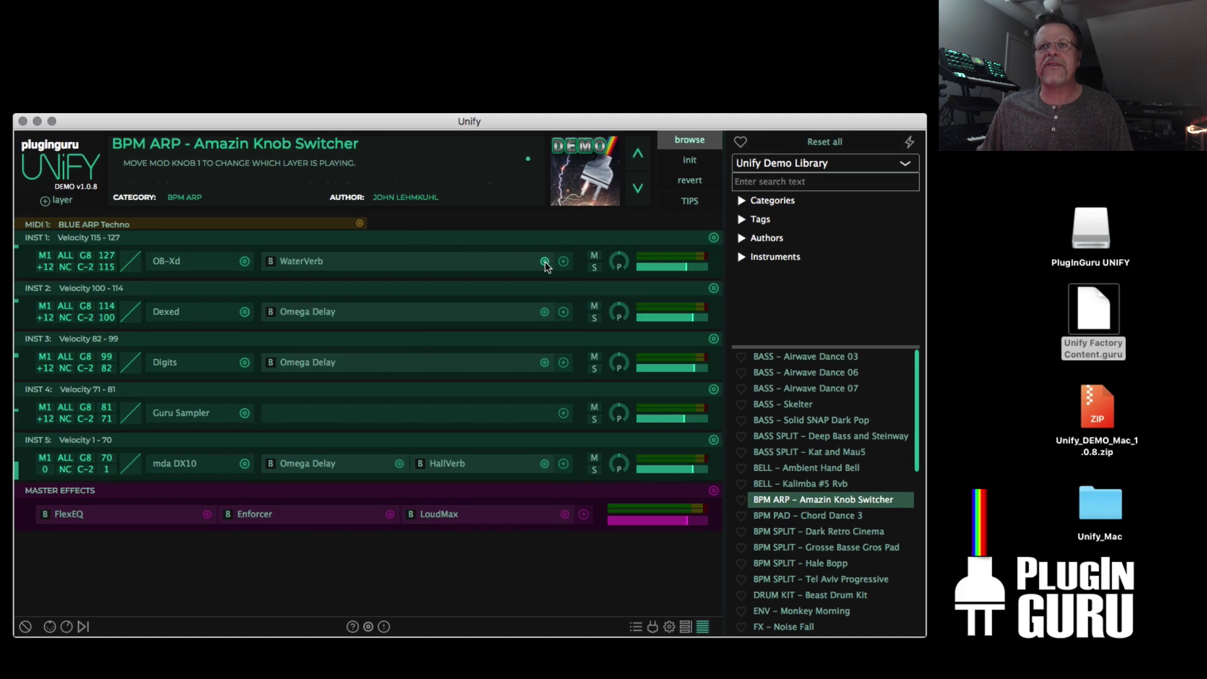
Step: View the Unify Standard effect categories available for swapping WaterVerb in INST 1
left_click(544, 262)
mouse_move(538, 273)
mouse_move(595, 293)
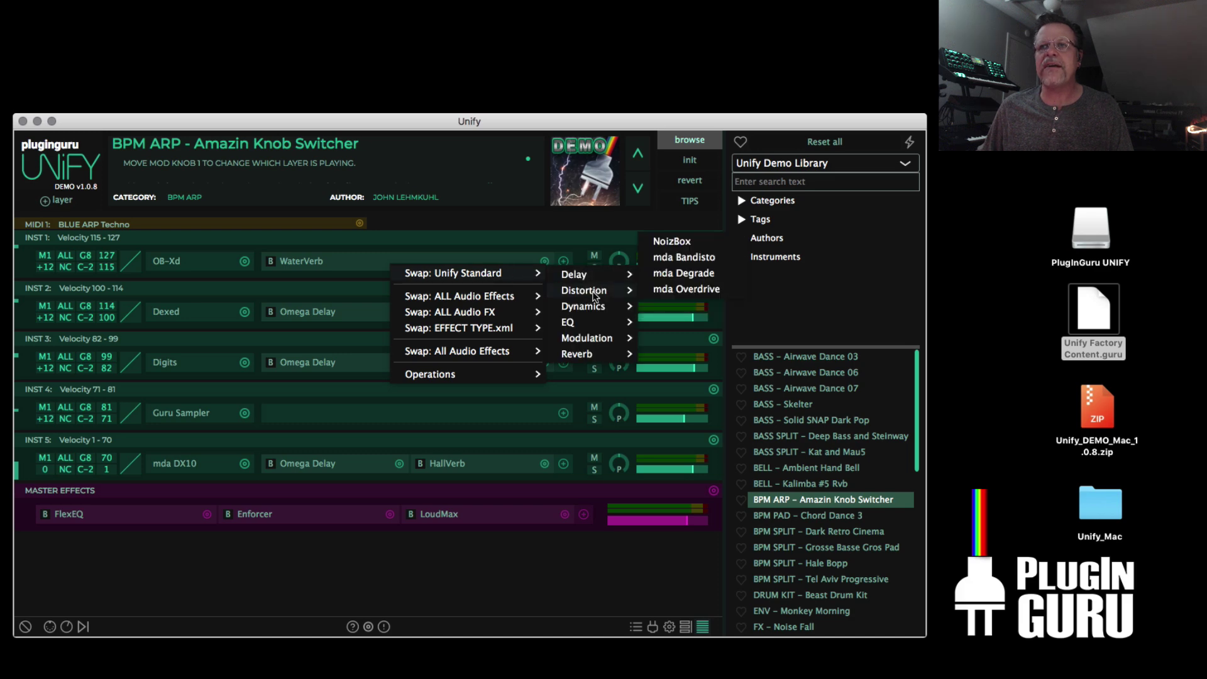
left_click(189, 277)
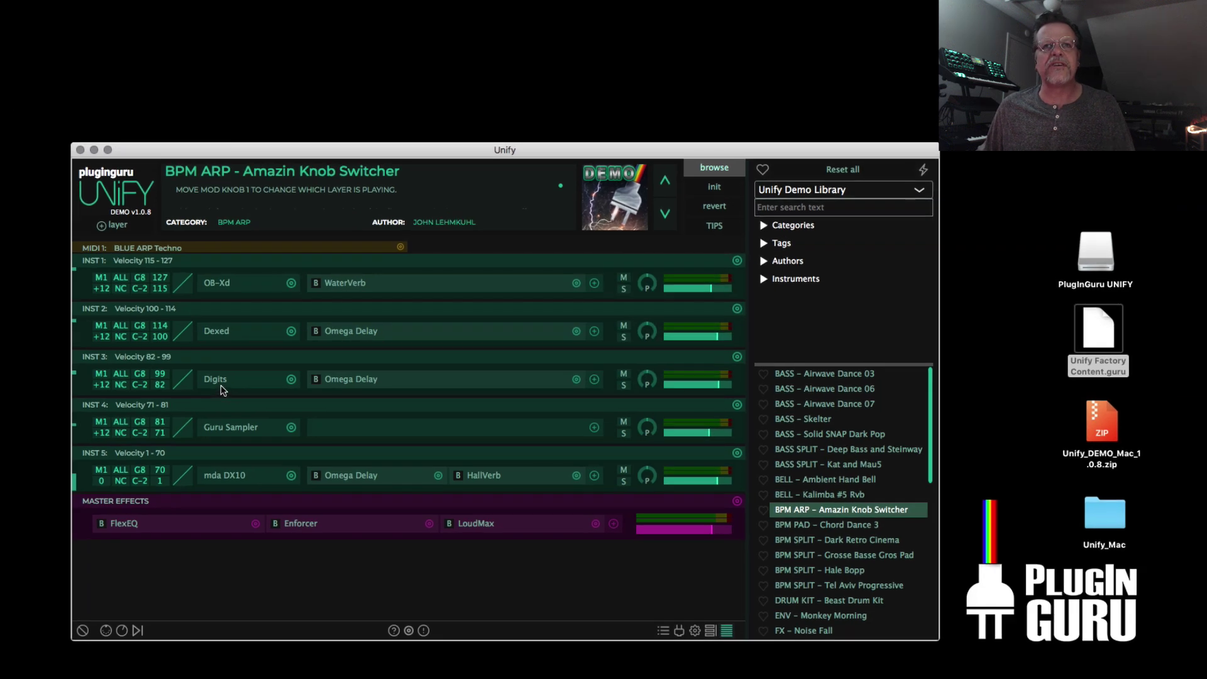
left_click(175, 365)
left_click(174, 365)
left_click(215, 289)
left_click(216, 289)
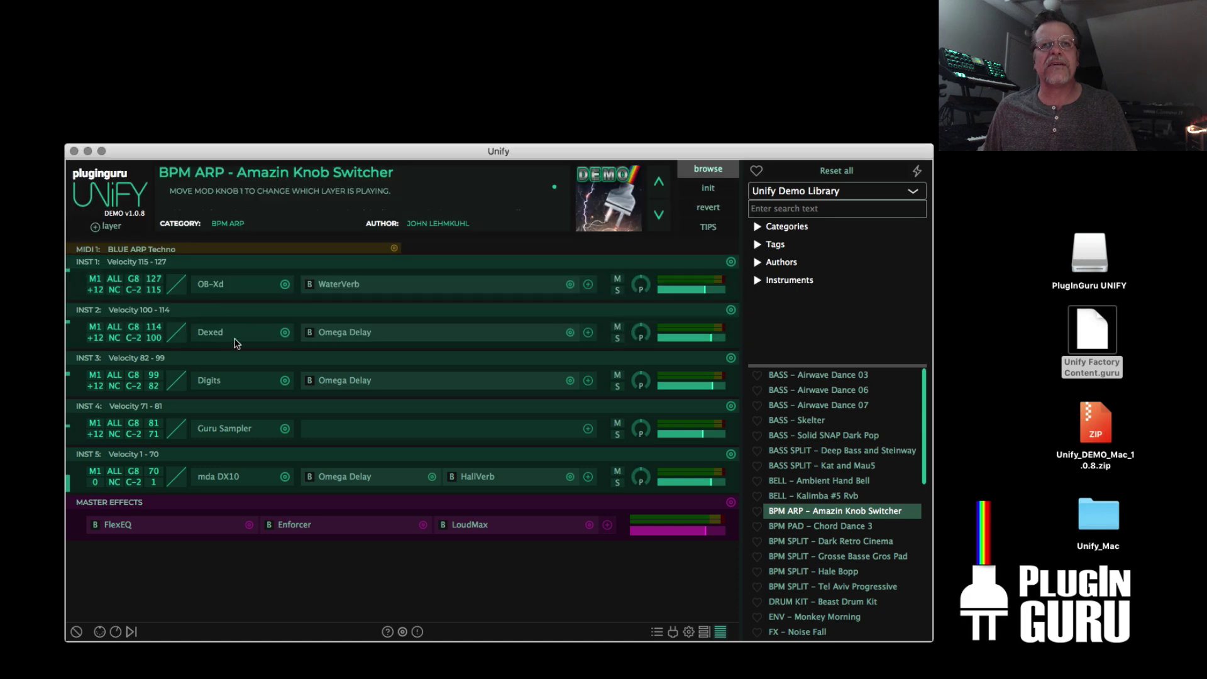
left_click(221, 431)
left_click(225, 426)
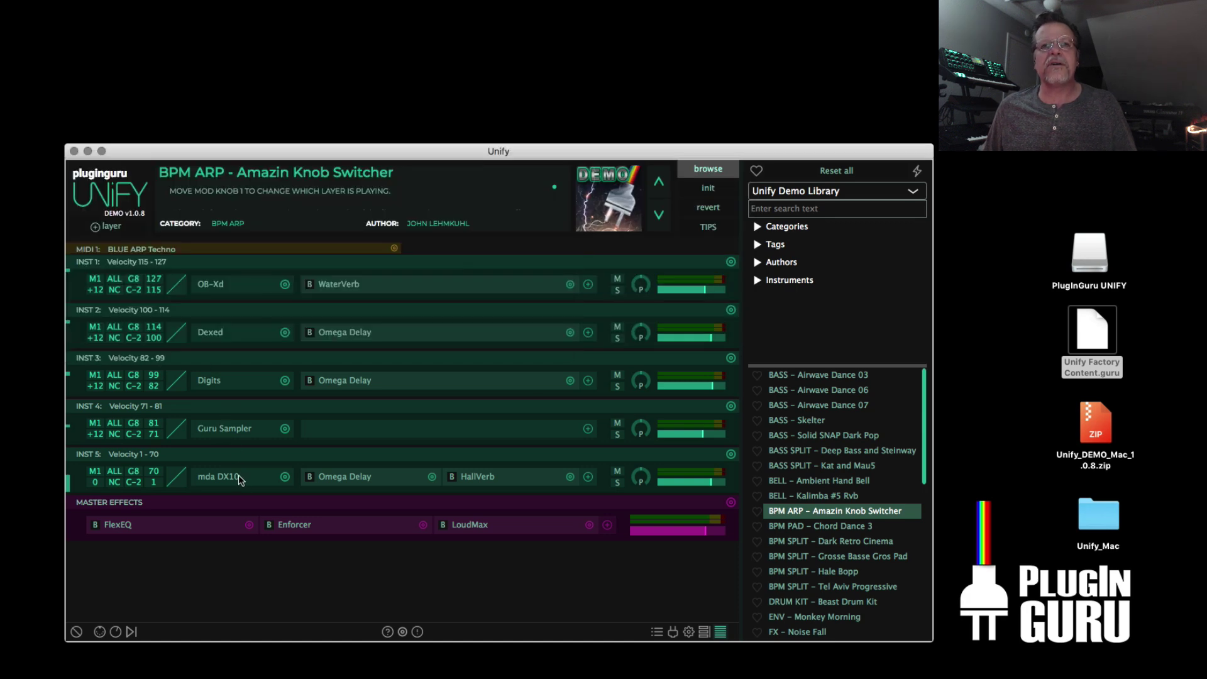
left_click(226, 478)
left_click(267, 402)
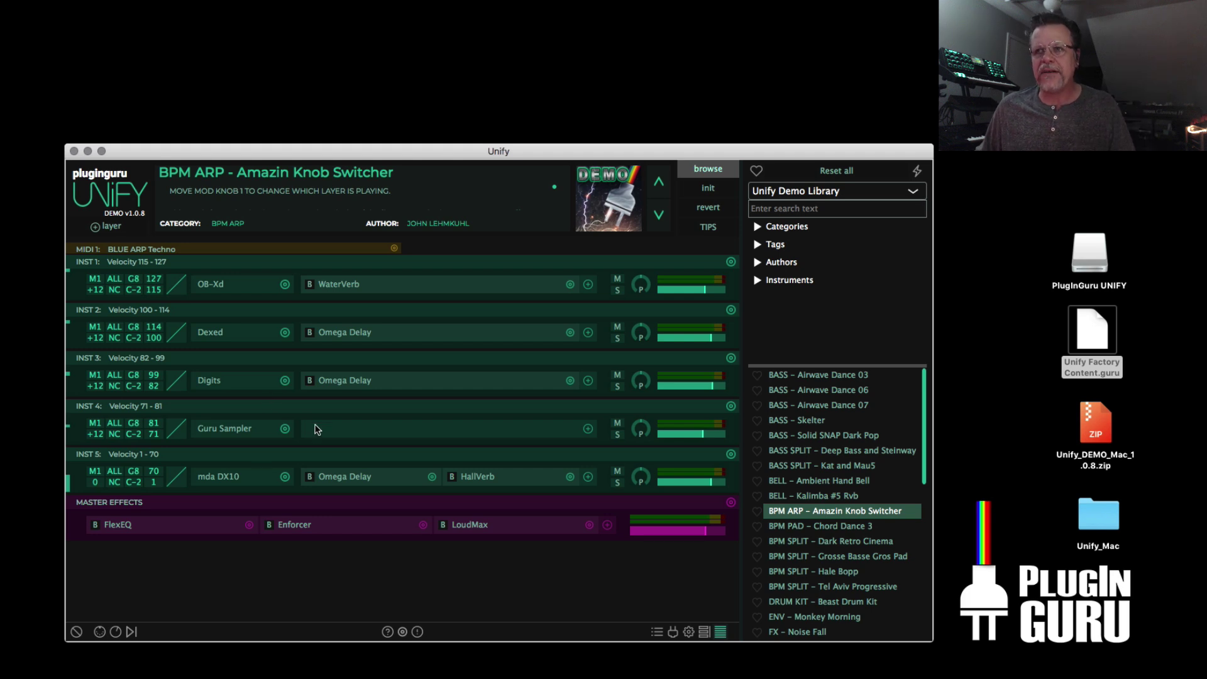
Step: Load the BELL - Ambient Hand Bell patch and add an empty instrument layer to it
left_click(821, 481)
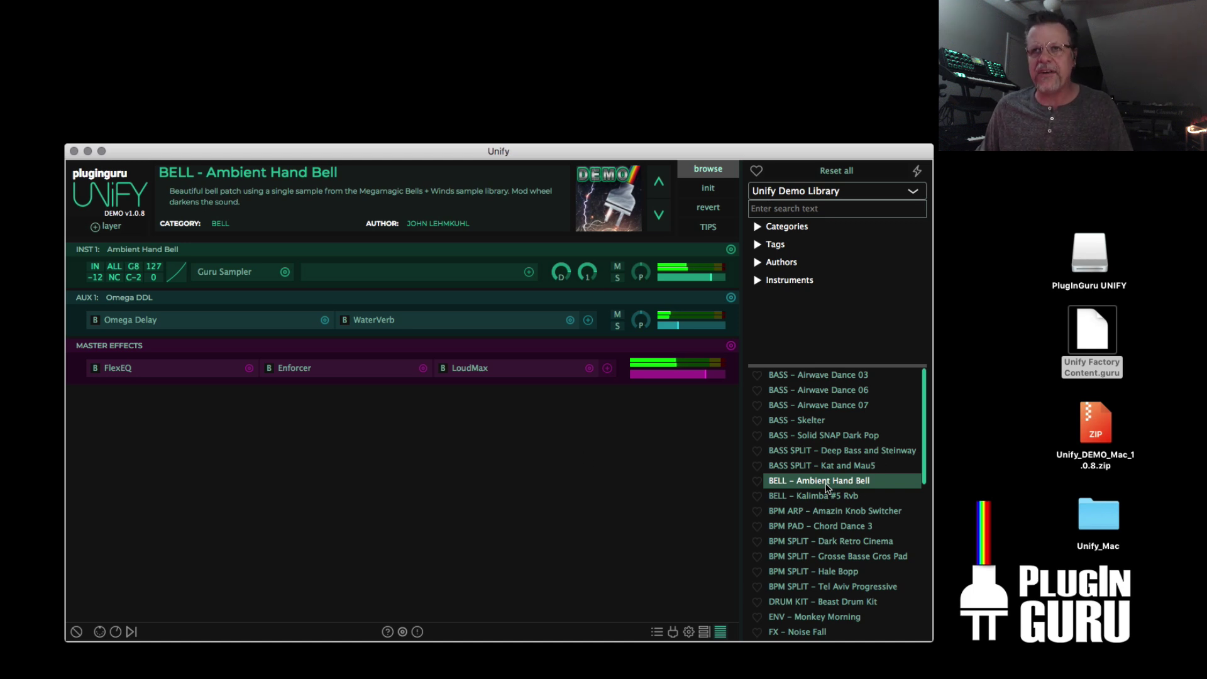
left_click(105, 226)
mouse_move(164, 238)
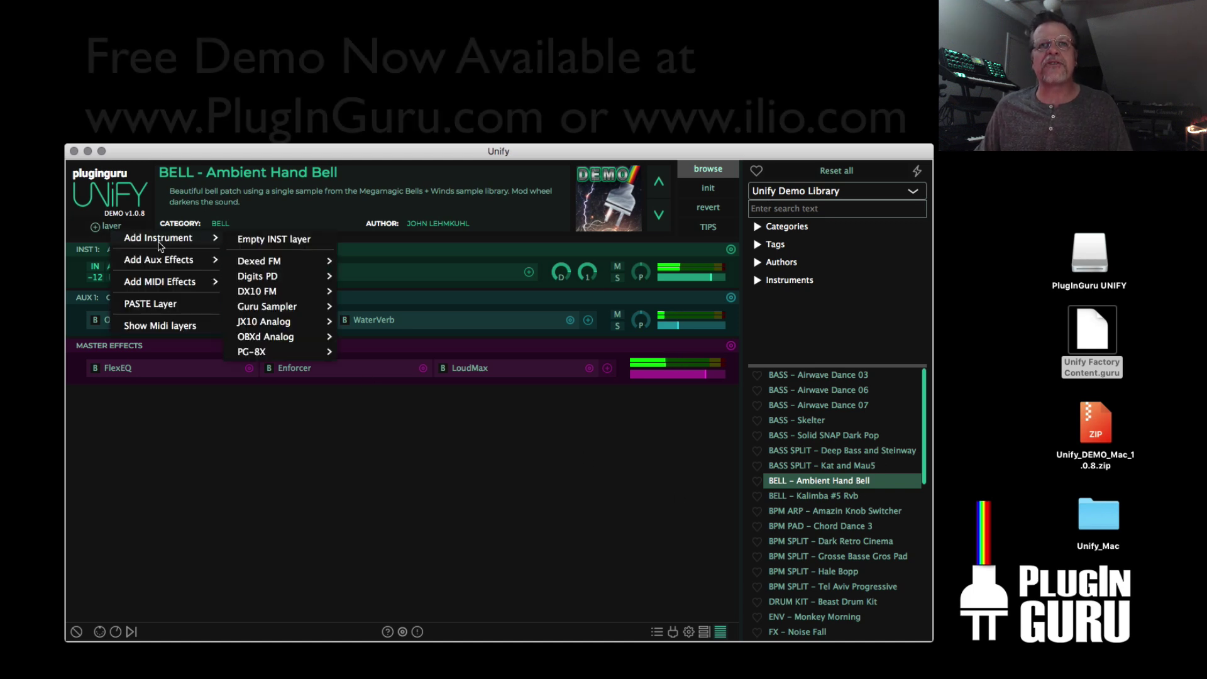
left_click(271, 243)
Step: Swap the Sine Wave Synth in INST 2 for Serum by Xfer Records
left_click(224, 271)
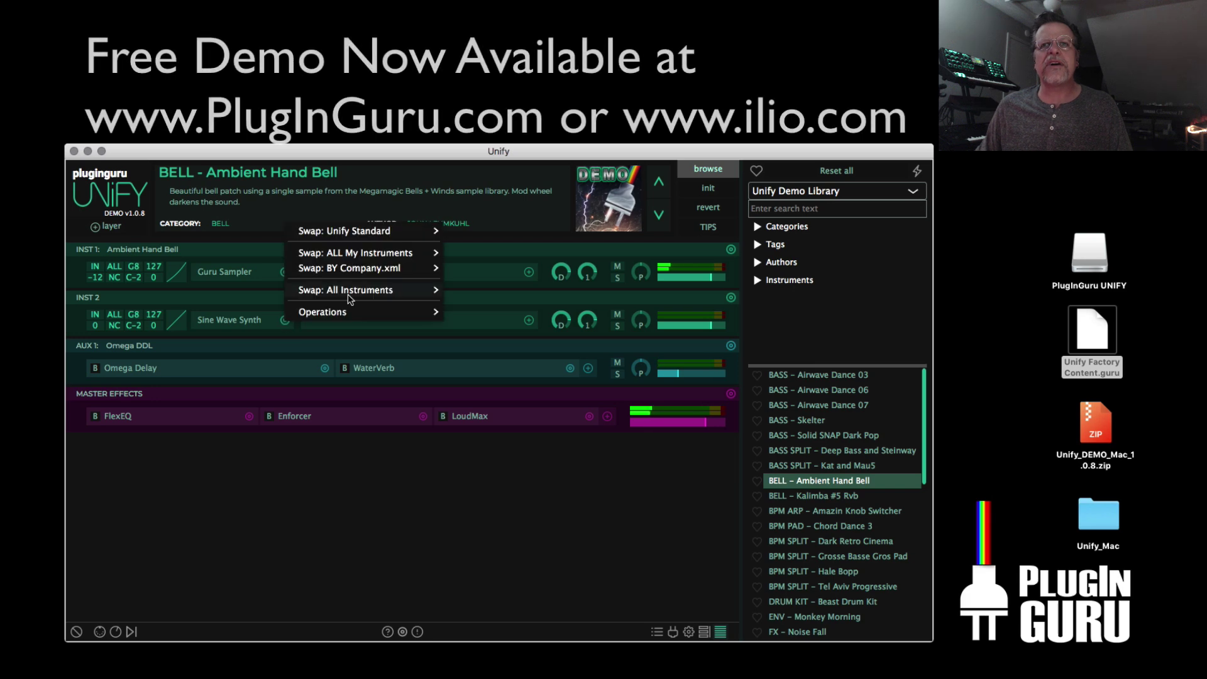
mouse_move(352, 289)
scroll(539, 442, "down", 10)
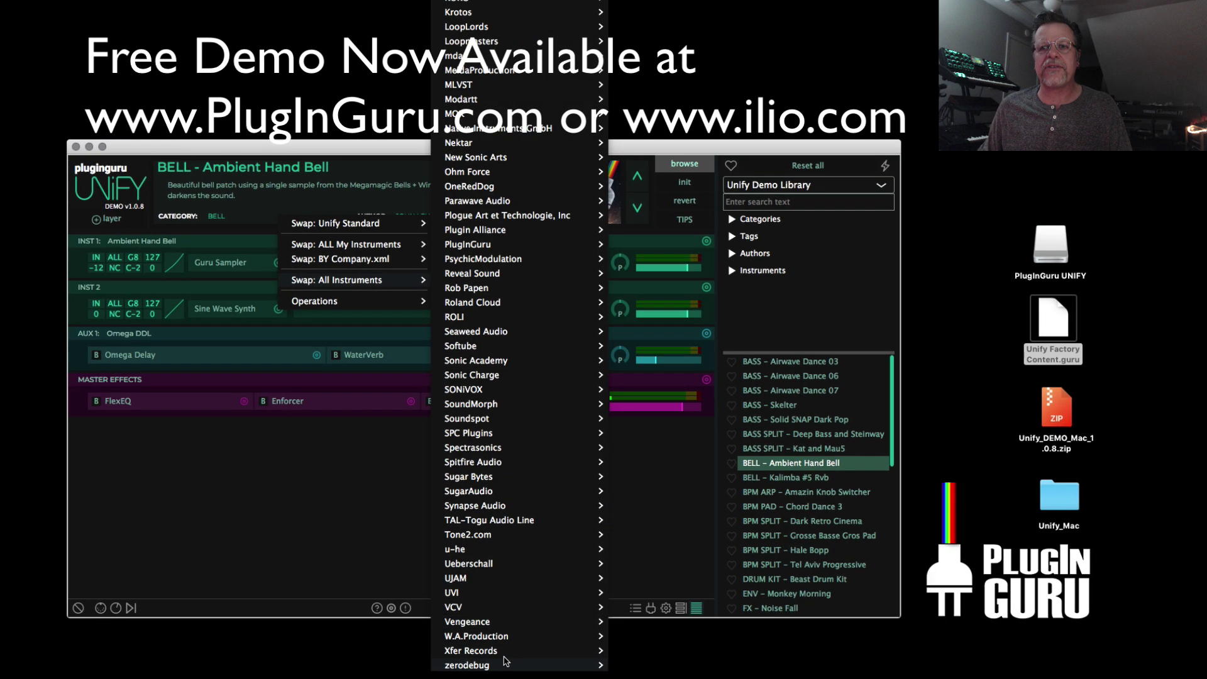
mouse_move(503, 653)
left_click(644, 649)
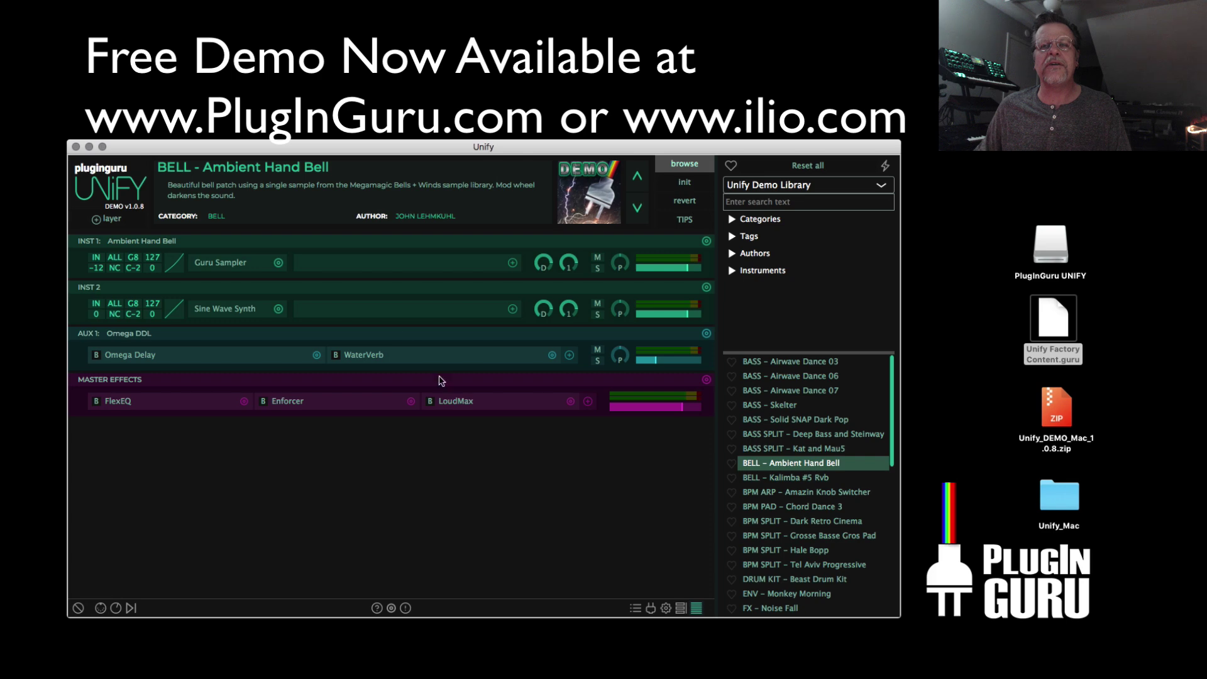
Step: Load the BELL Happily Together preset from PluginGuru MegaWav EPIC in Serum and close the synth's window
left_click(339, 51)
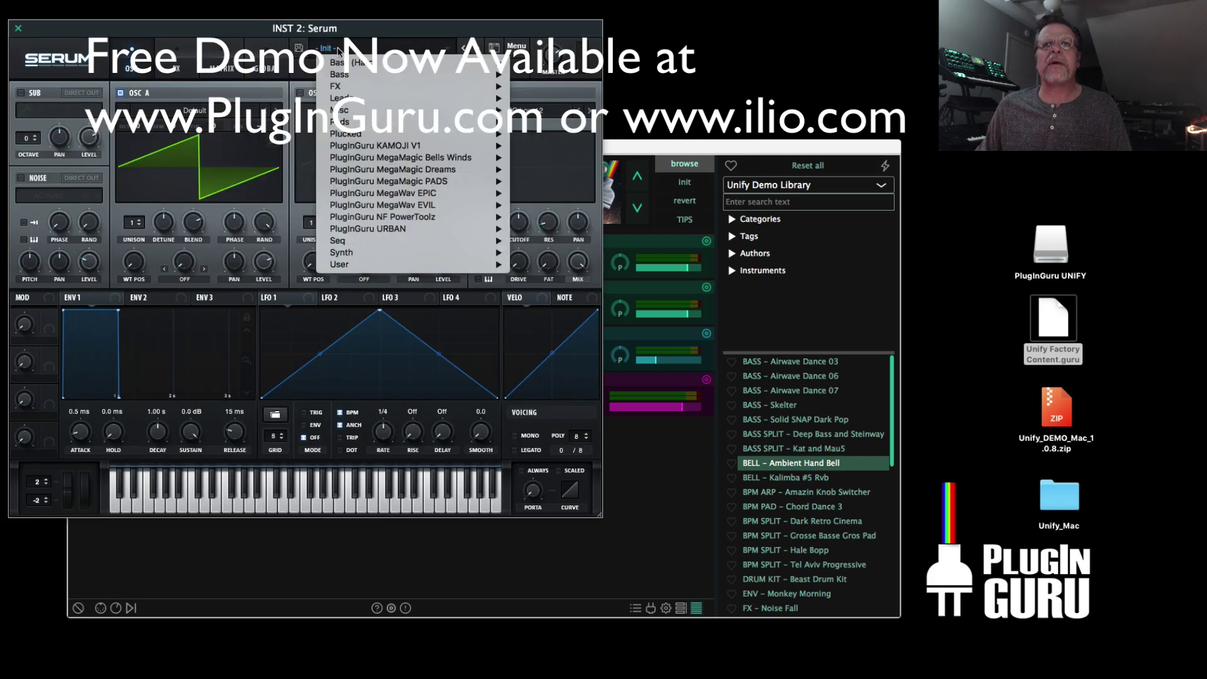
mouse_move(423, 220)
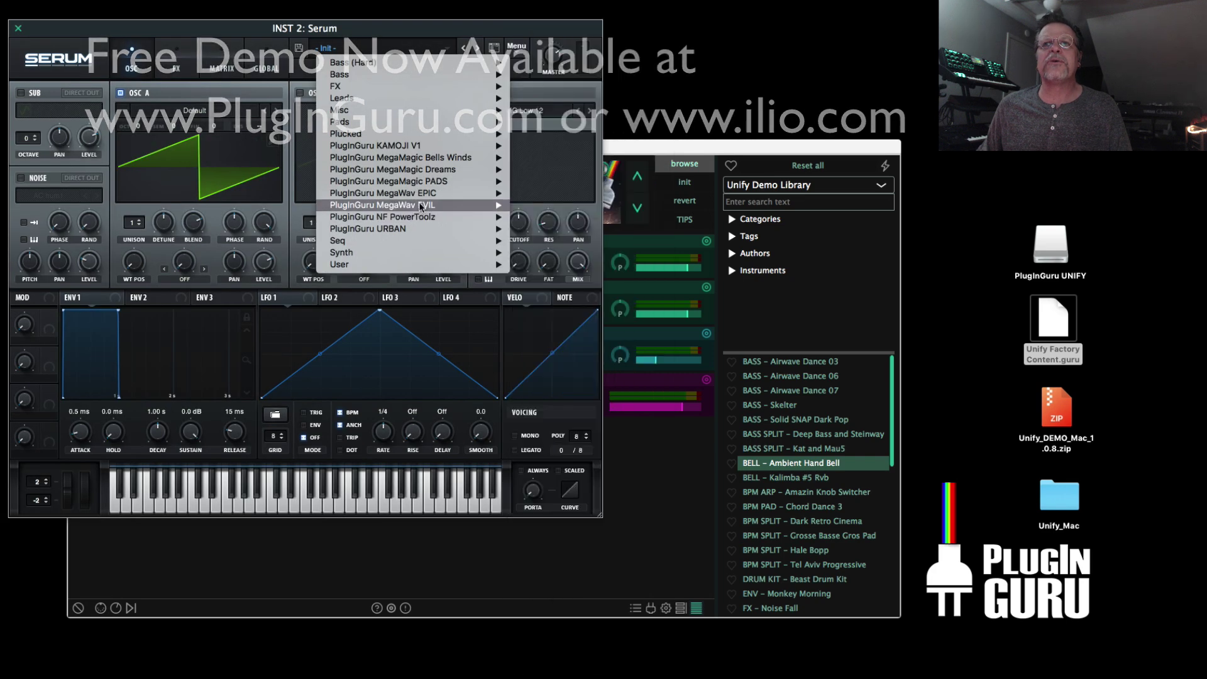
mouse_move(411, 200)
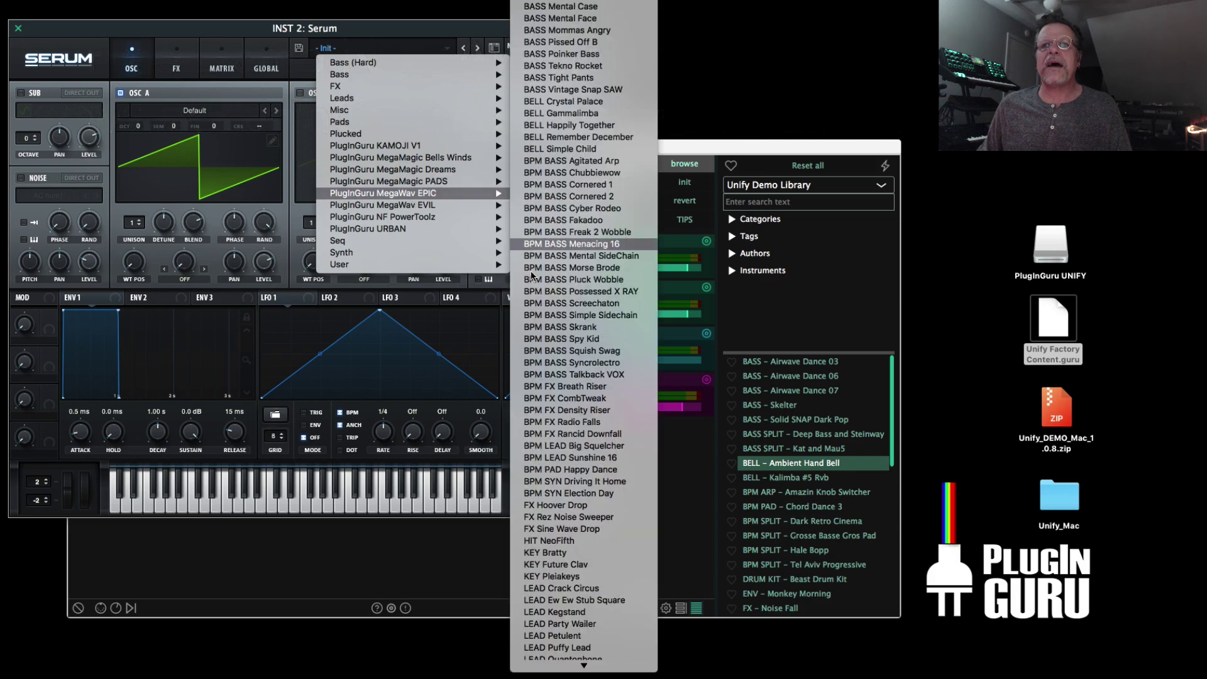
left_click(619, 126)
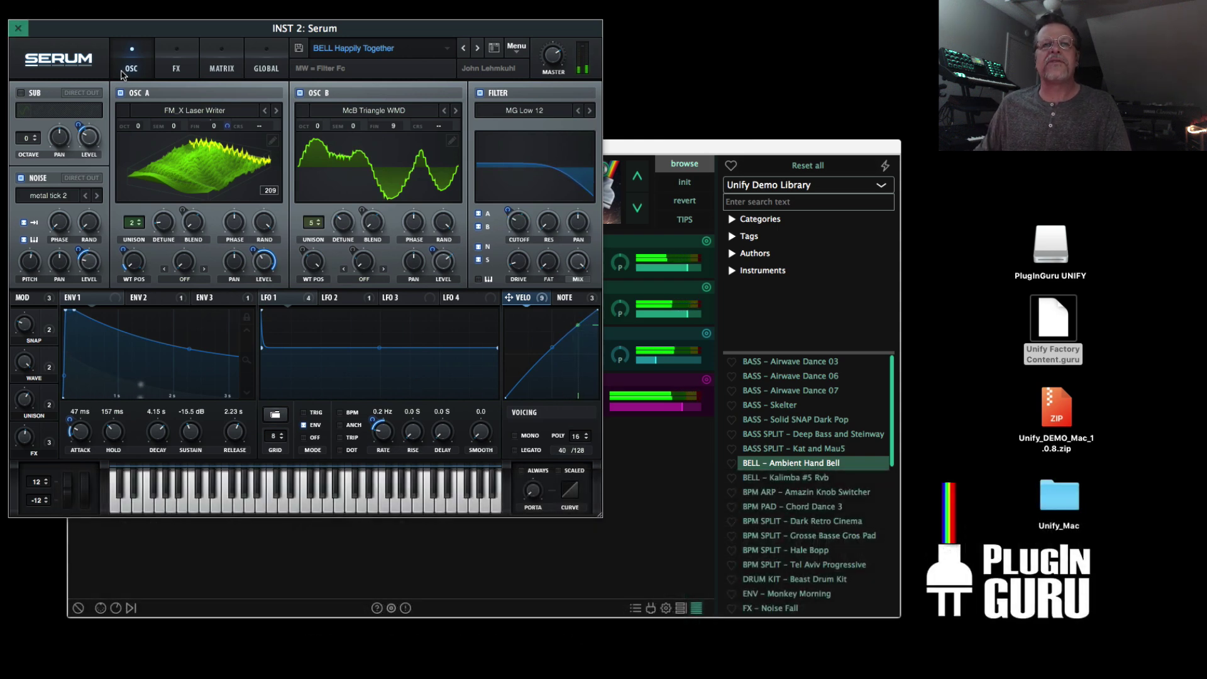
left_click(19, 28)
Step: Audition the layered sound by muting and soloing the Serum layer, and turn its solo off
left_click(597, 304)
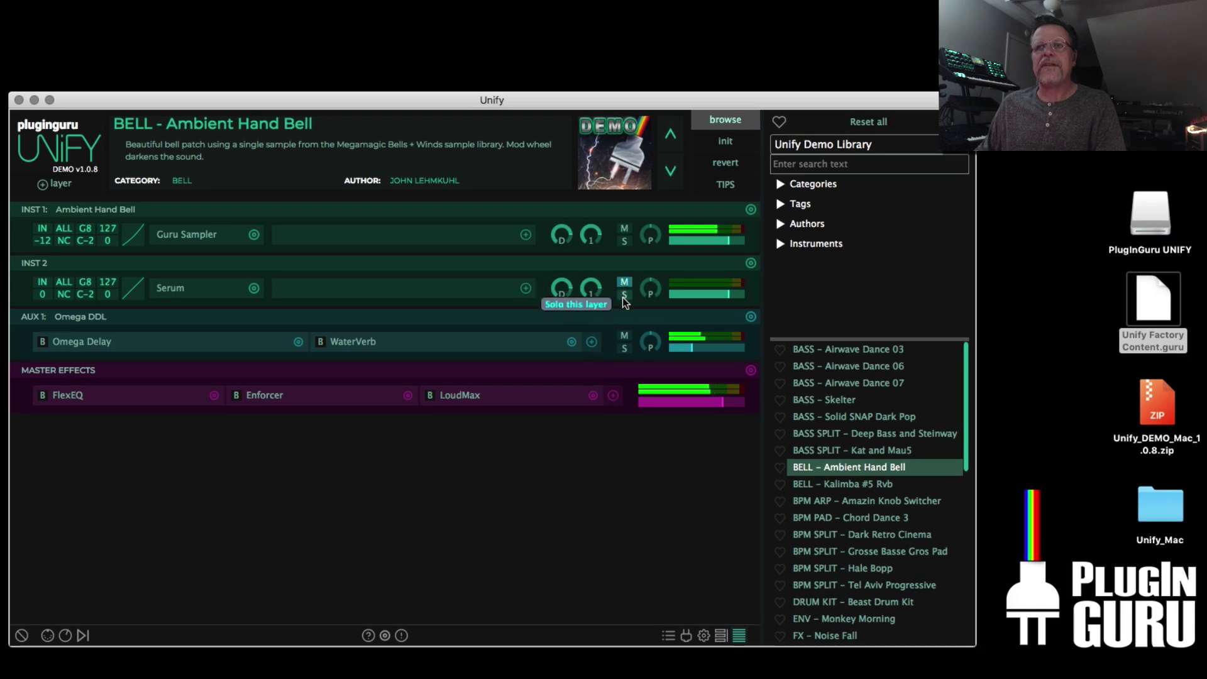
left_click(597, 314)
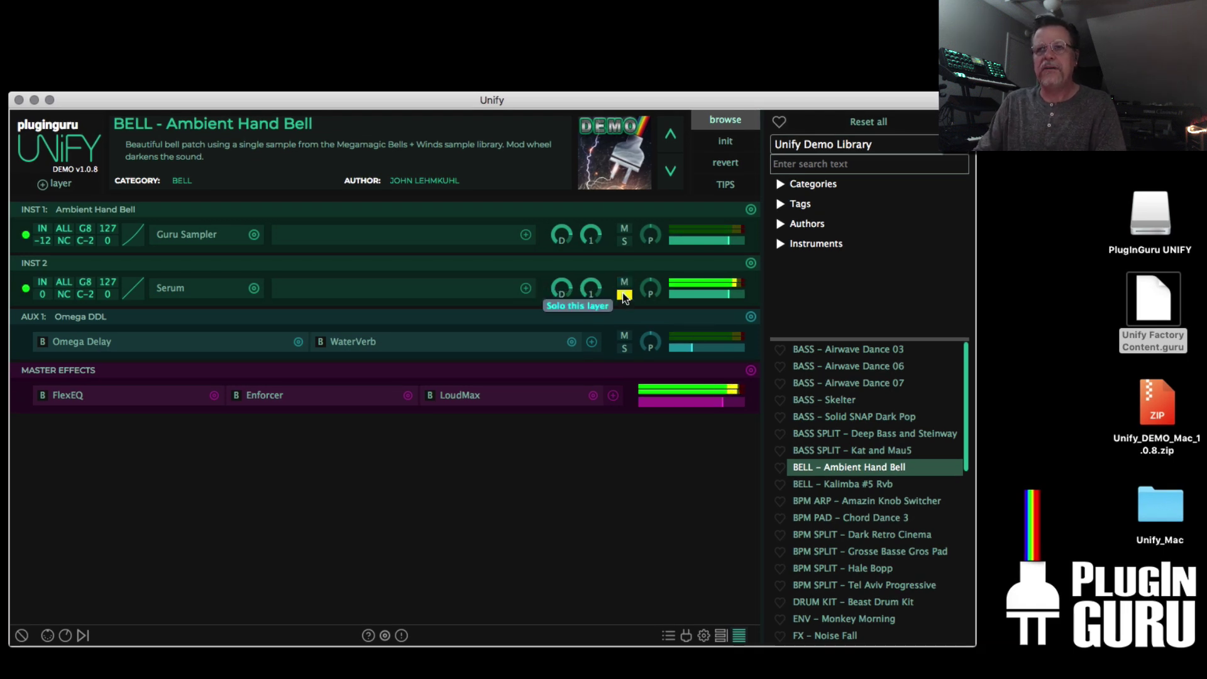
left_click(624, 296)
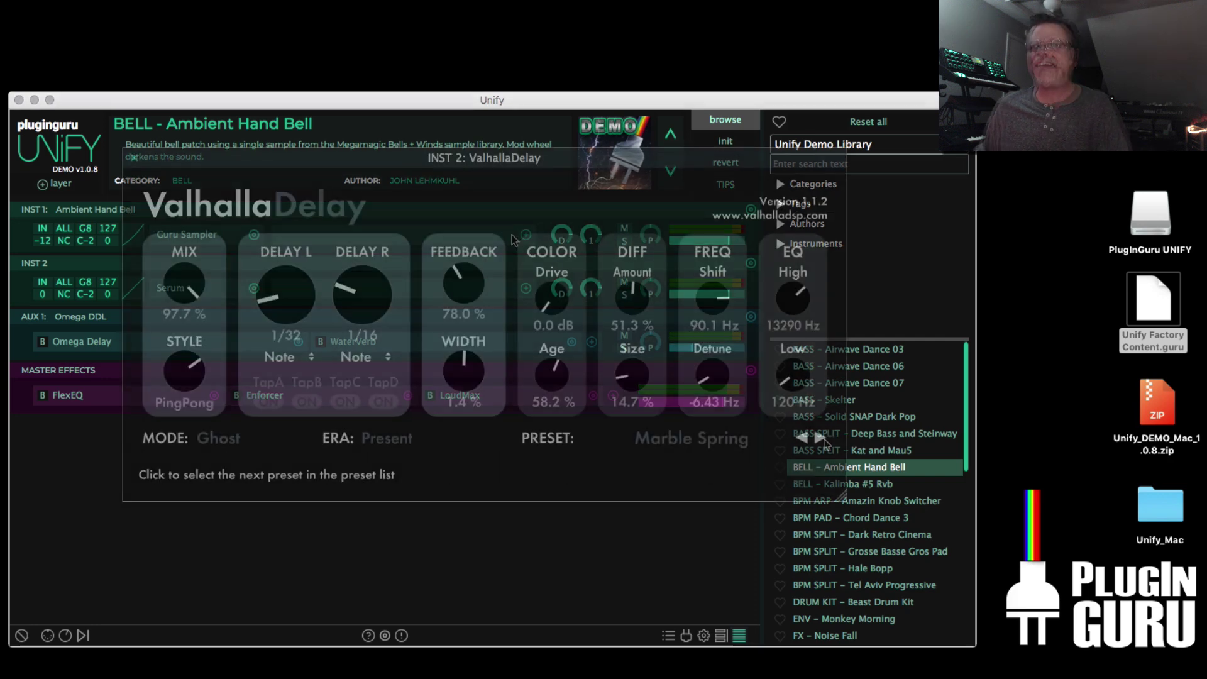
Step: Switch ValhallaDelay on the Serum layer to the Old Tanker preset and close the effect's window
left_click(822, 439)
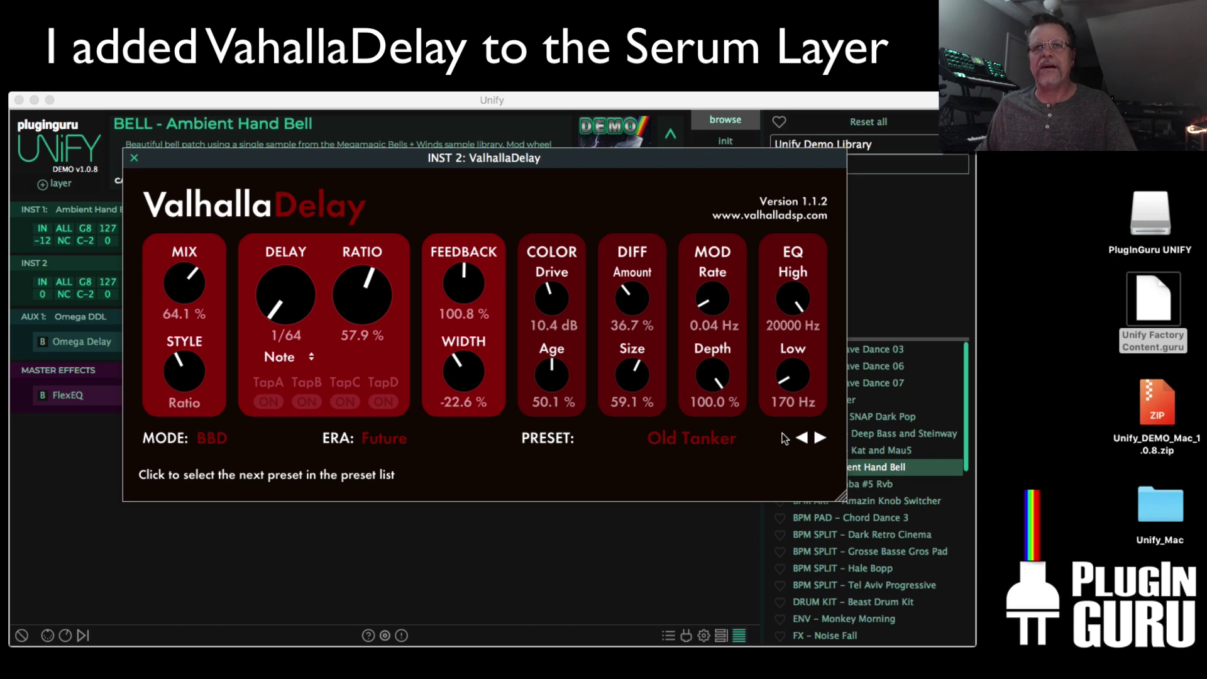
left_click(132, 158)
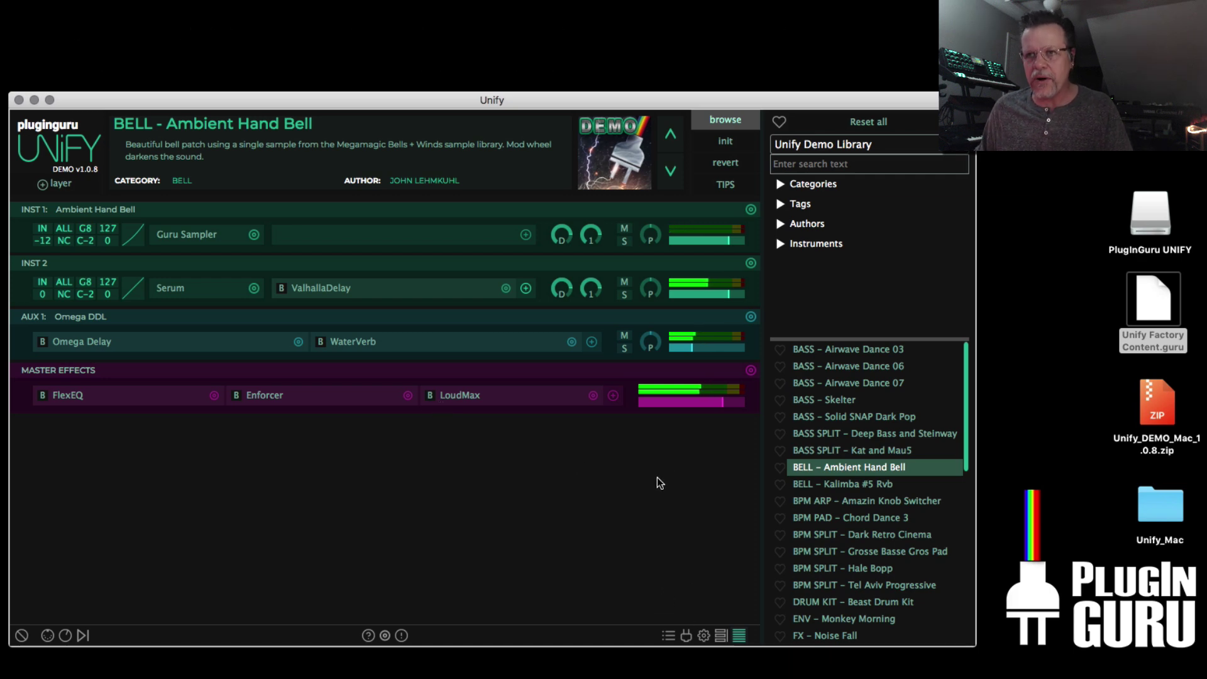
Step: View the known plugins list and the folder selection for scanning new or updated VST plug-ins, leaving without scanning
left_click(686, 636)
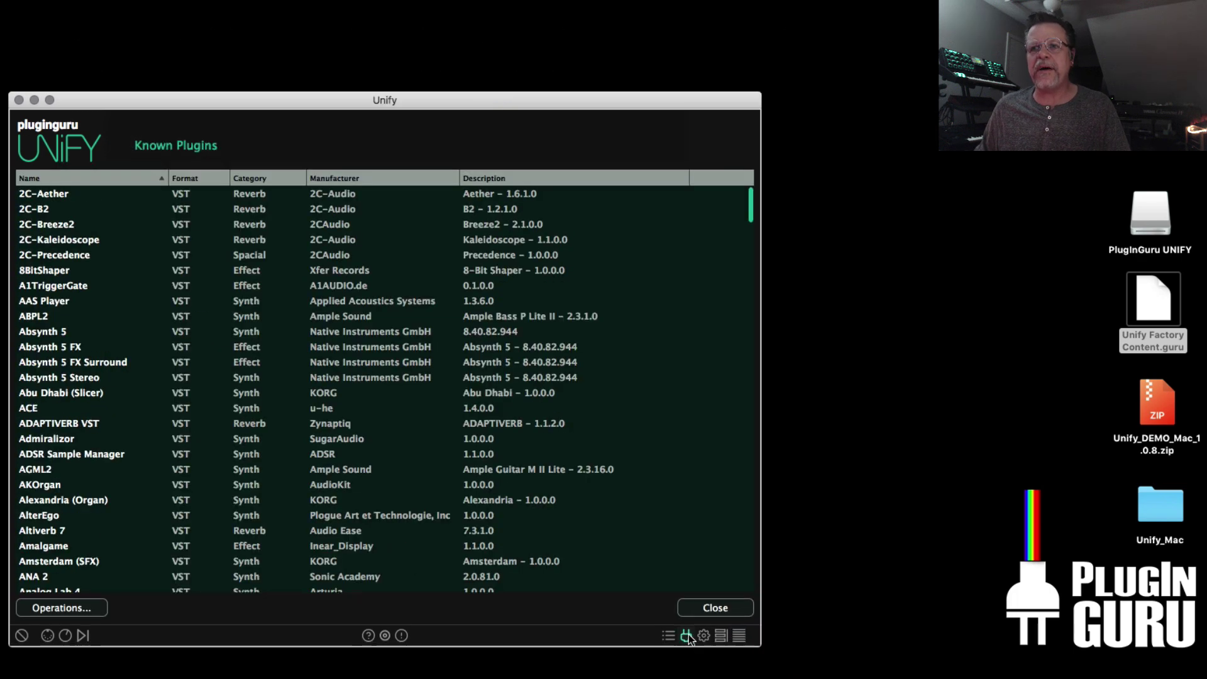
left_click(53, 609)
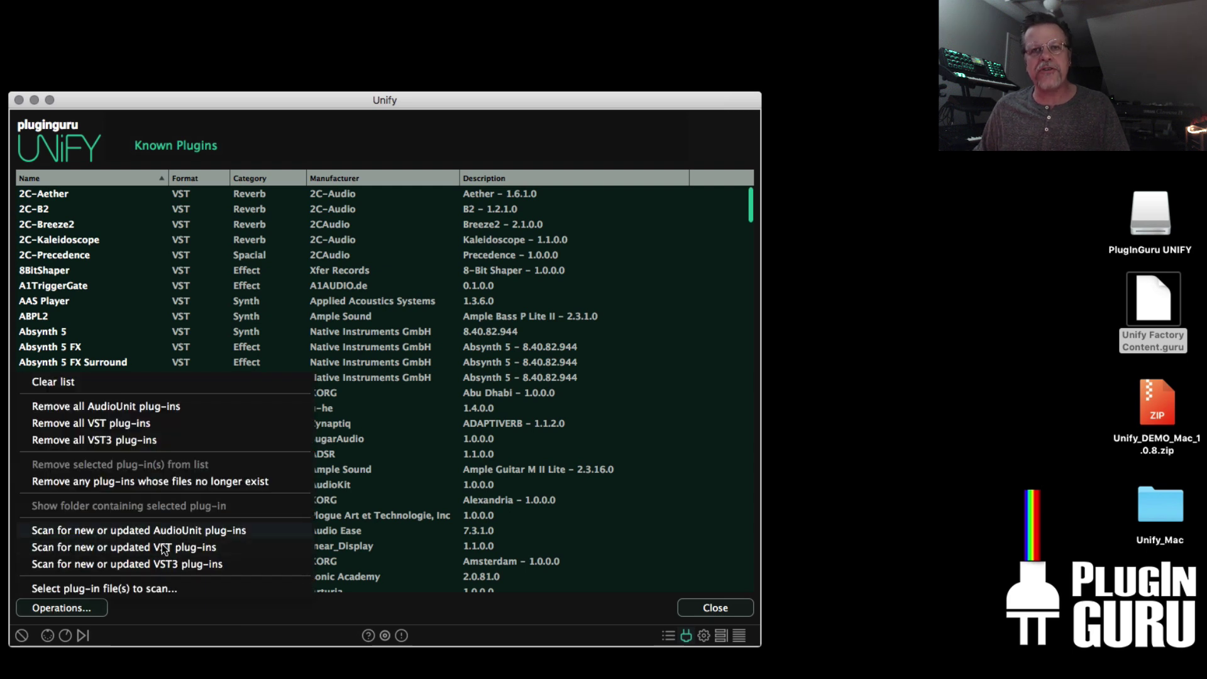
left_click(131, 552)
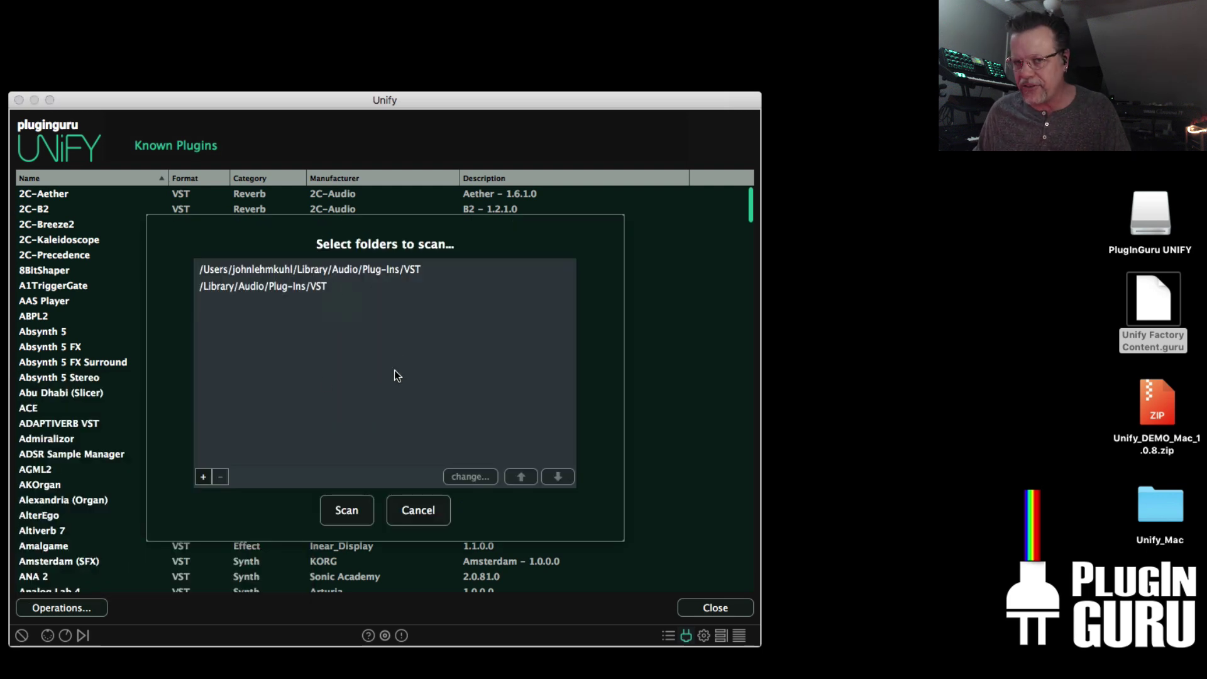
left_click(425, 520)
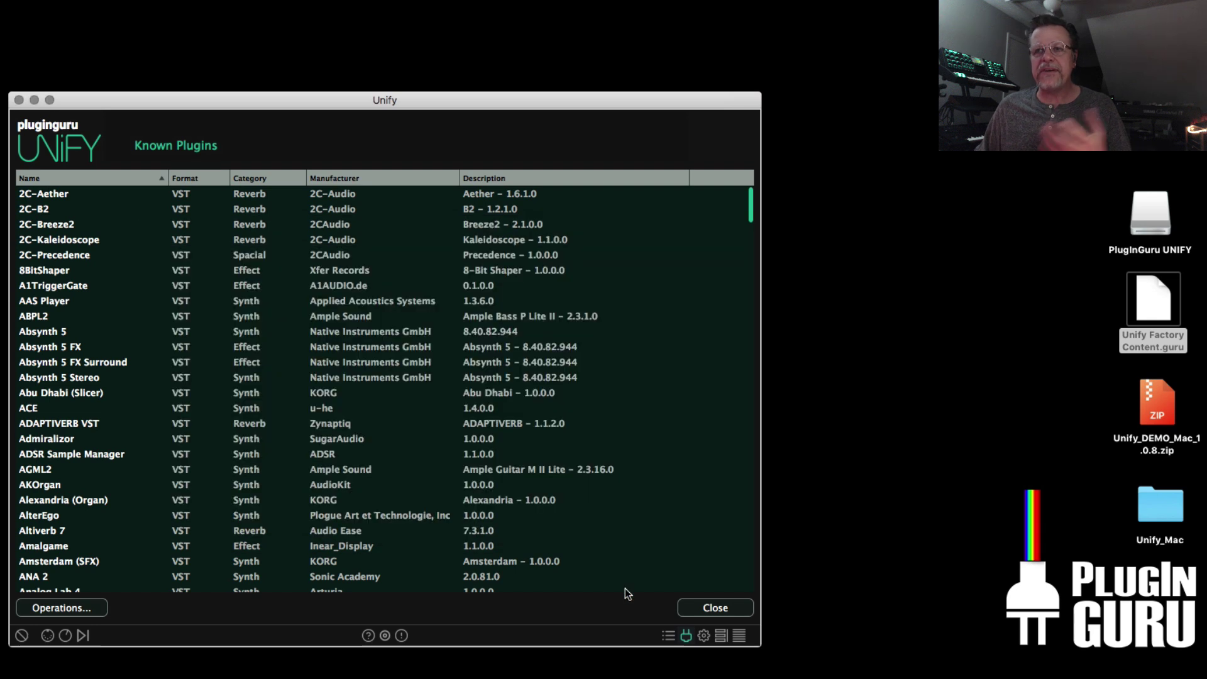
left_click(717, 607)
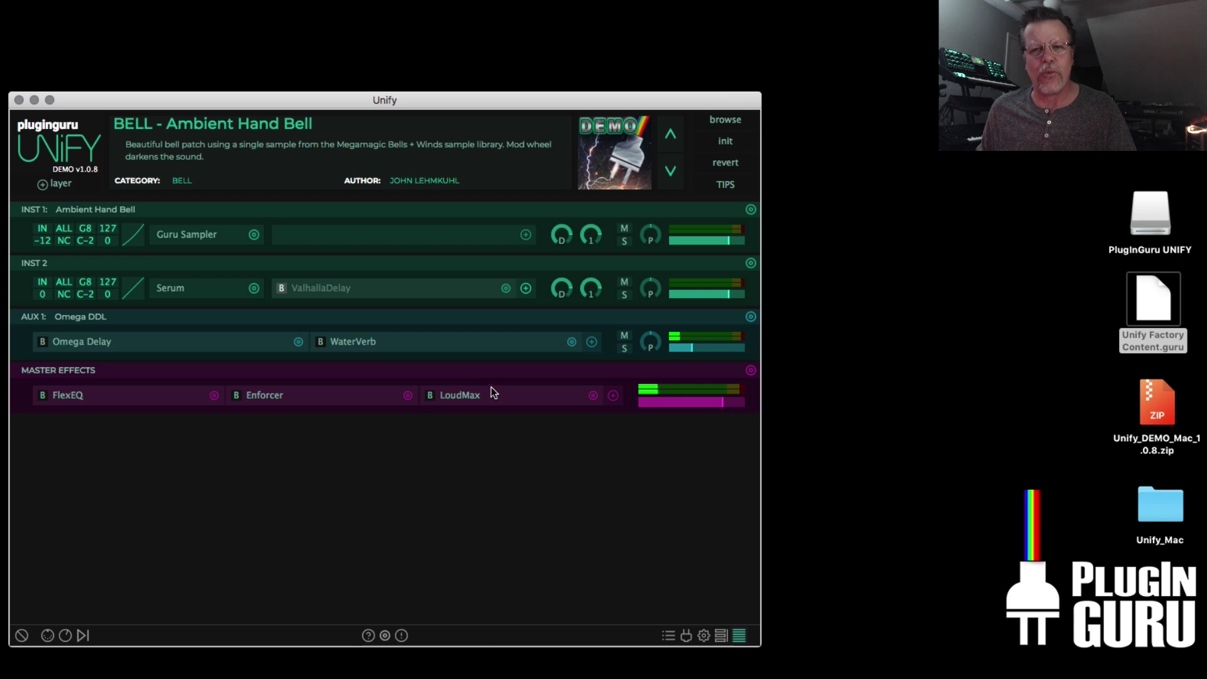
Step: Add Z3TA+ 2.component from Finder's Components folder to Unify's known plugins list, cancelling the list's scan and clear options
mouse_move(542, 295)
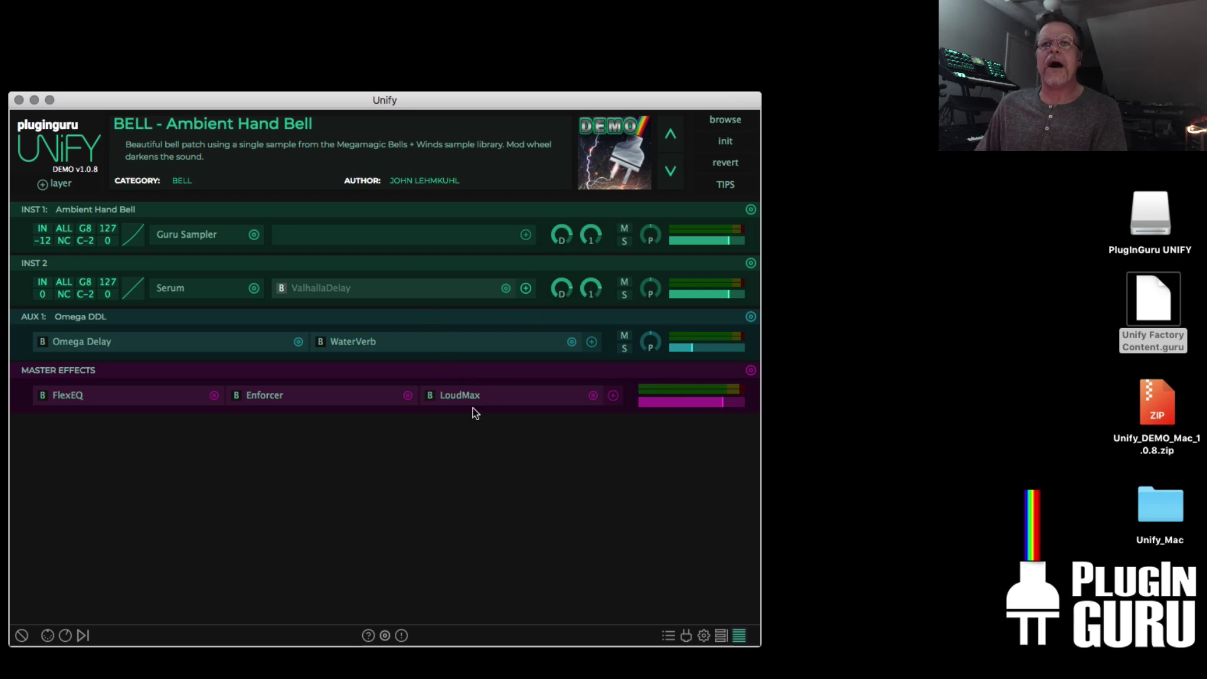
left_click(686, 635)
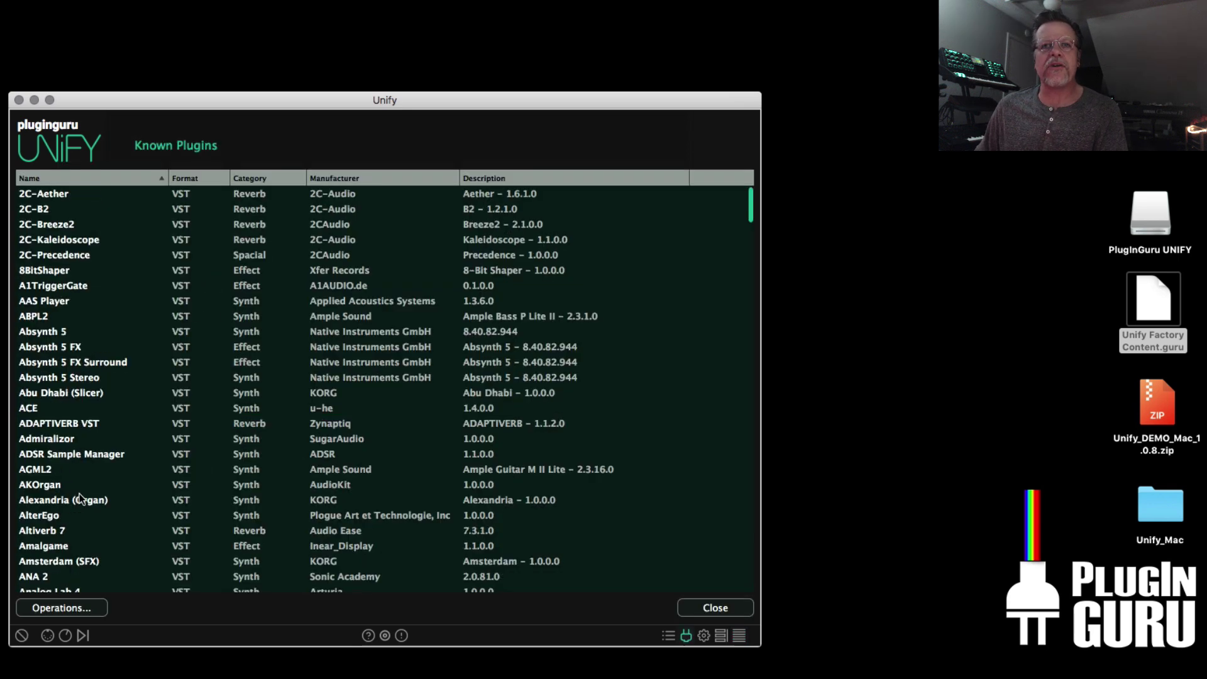
left_click(61, 607)
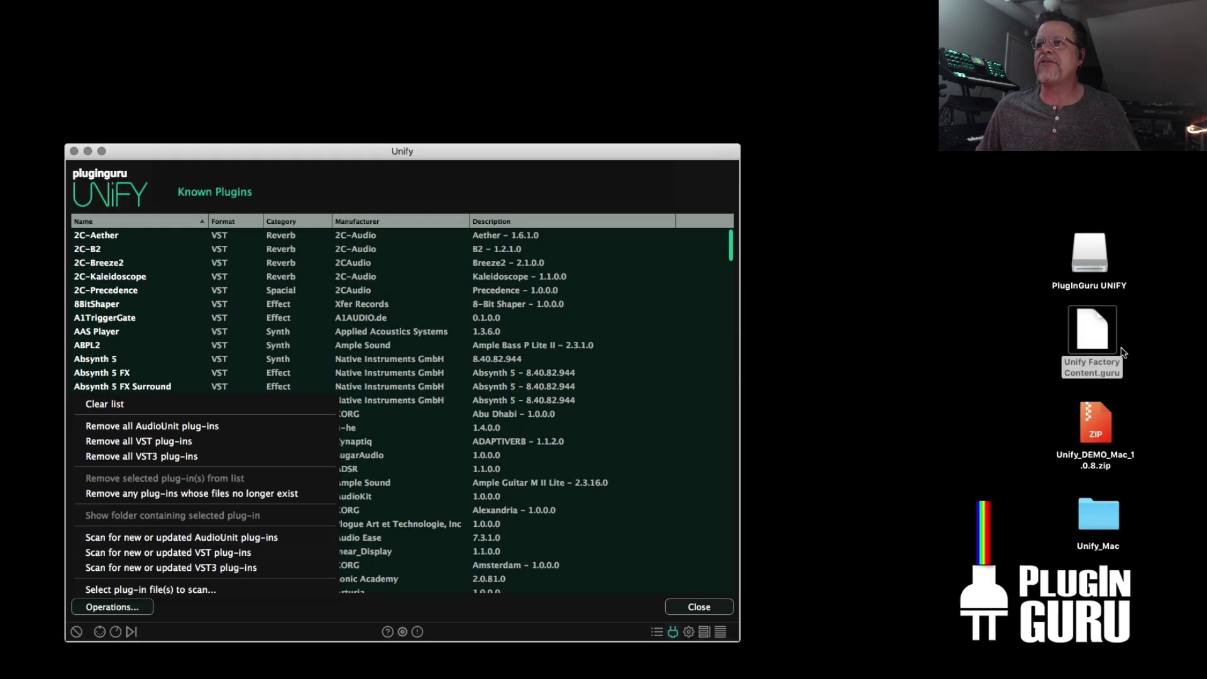
left_click(1098, 258)
double_click(1084, 516)
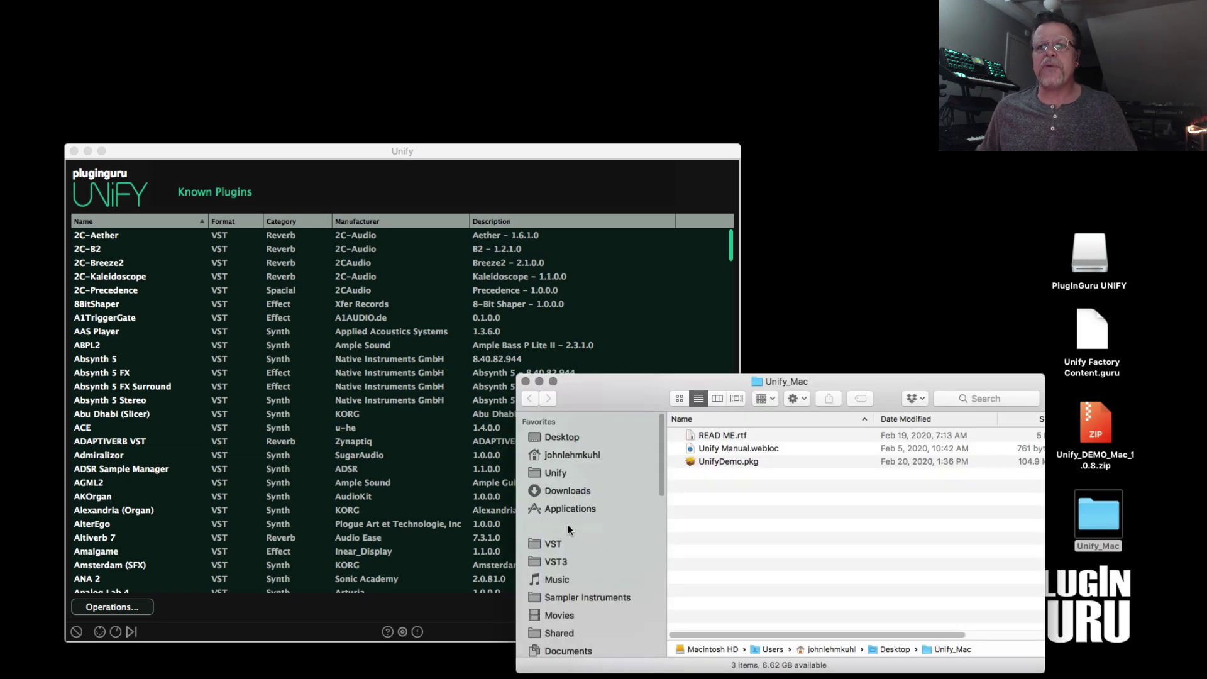
left_click(569, 528)
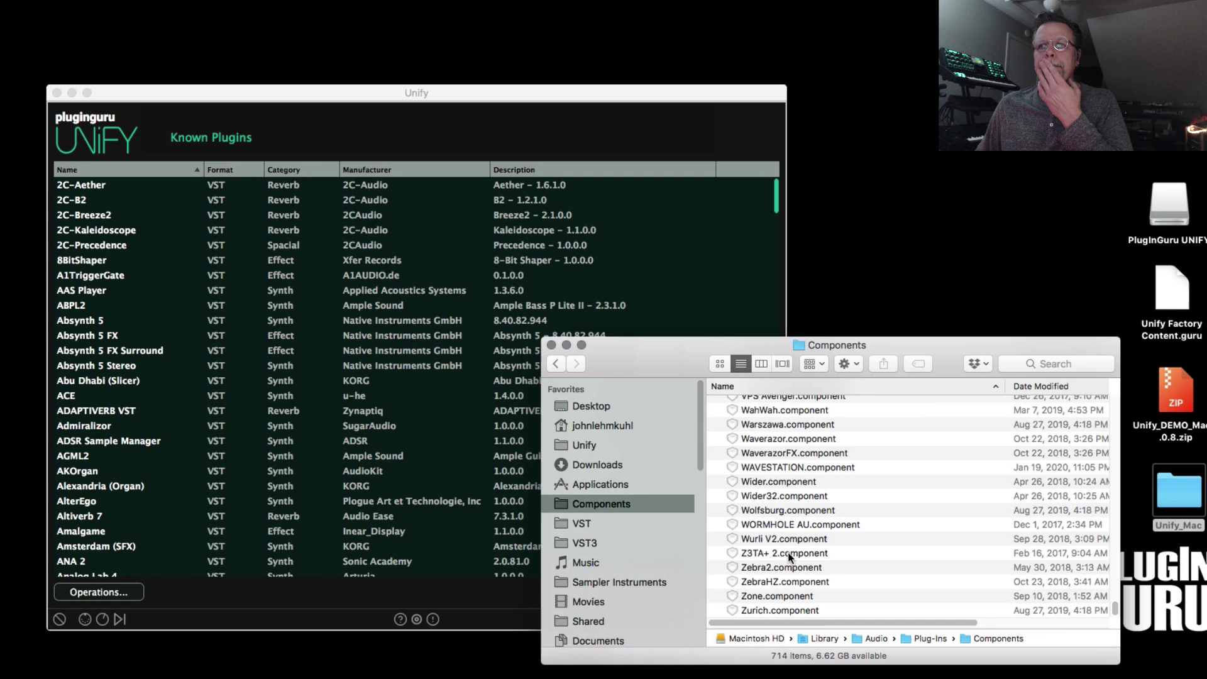
left_click_drag(749, 570, 269, 415)
left_click_drag(271, 345, 273, 343)
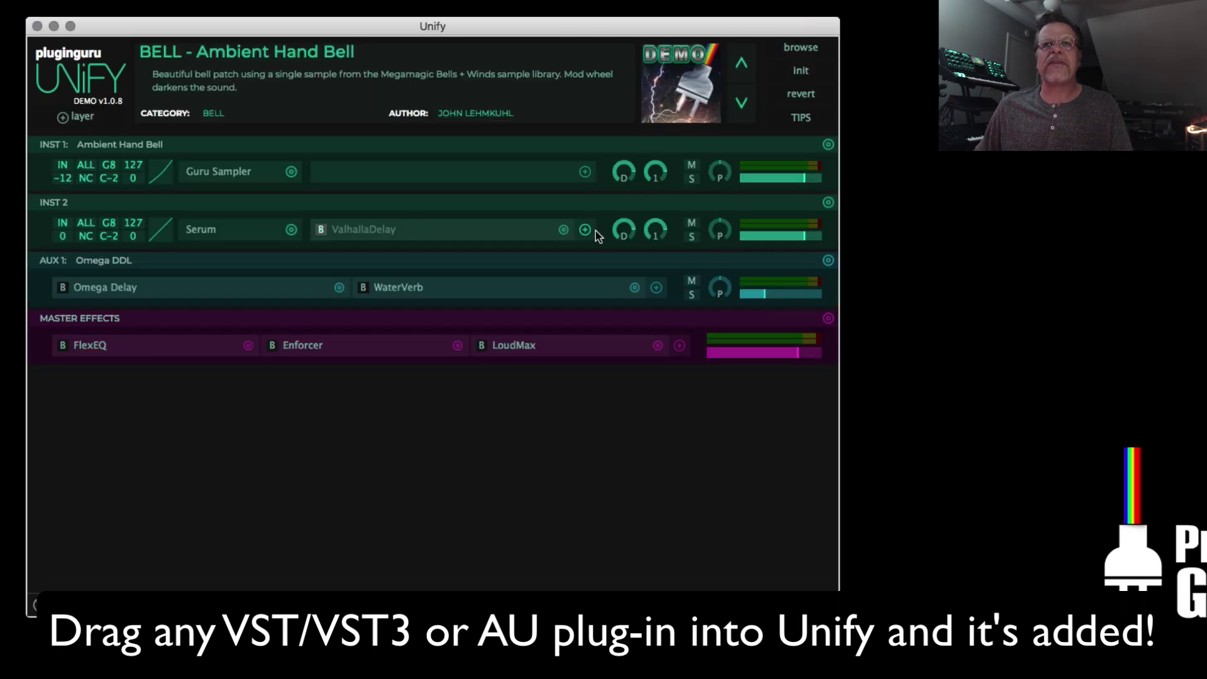
left_click(291, 230)
mouse_move(383, 221)
left_click(541, 221)
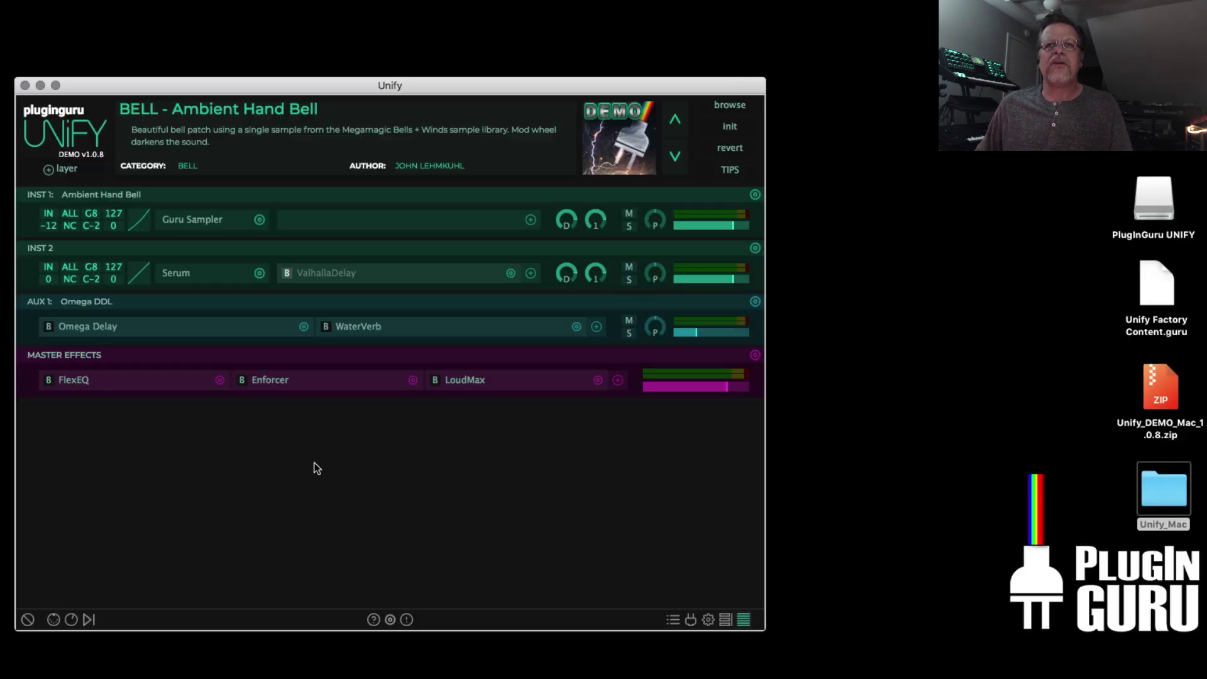
Step: Search the available plug-ins in Favorite Plug-in Subsets for "z3", select Z3TA+ 2, and return to the patch
left_click(672, 621)
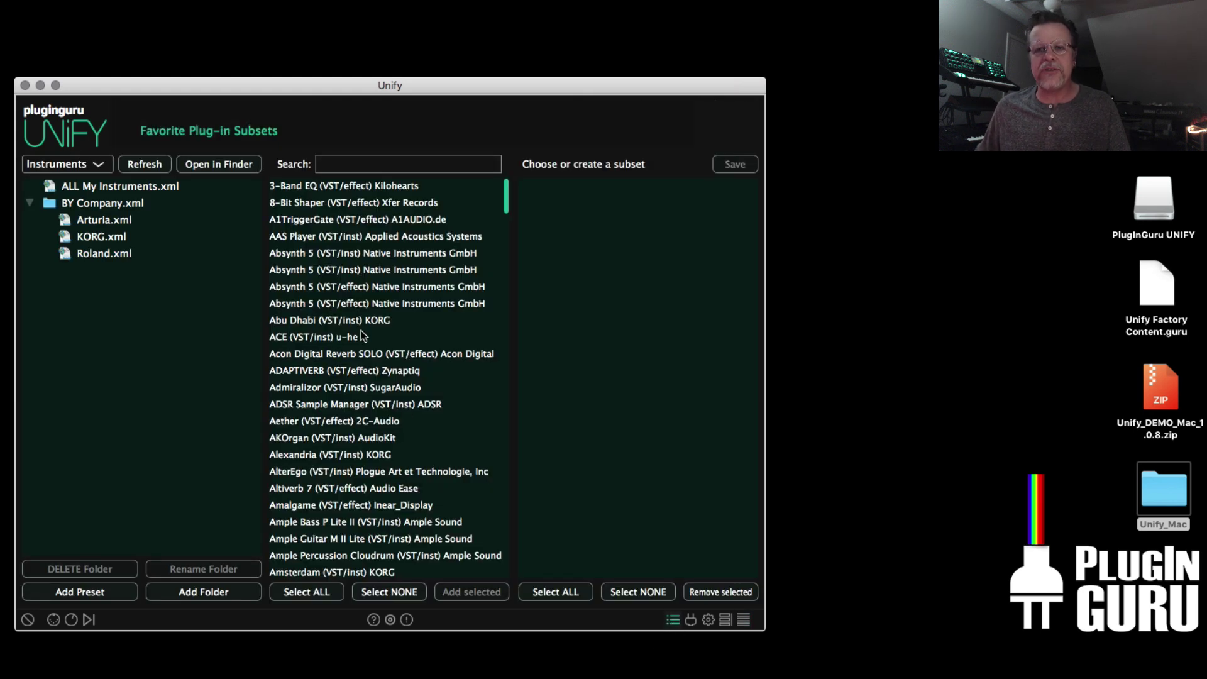
left_click(354, 165)
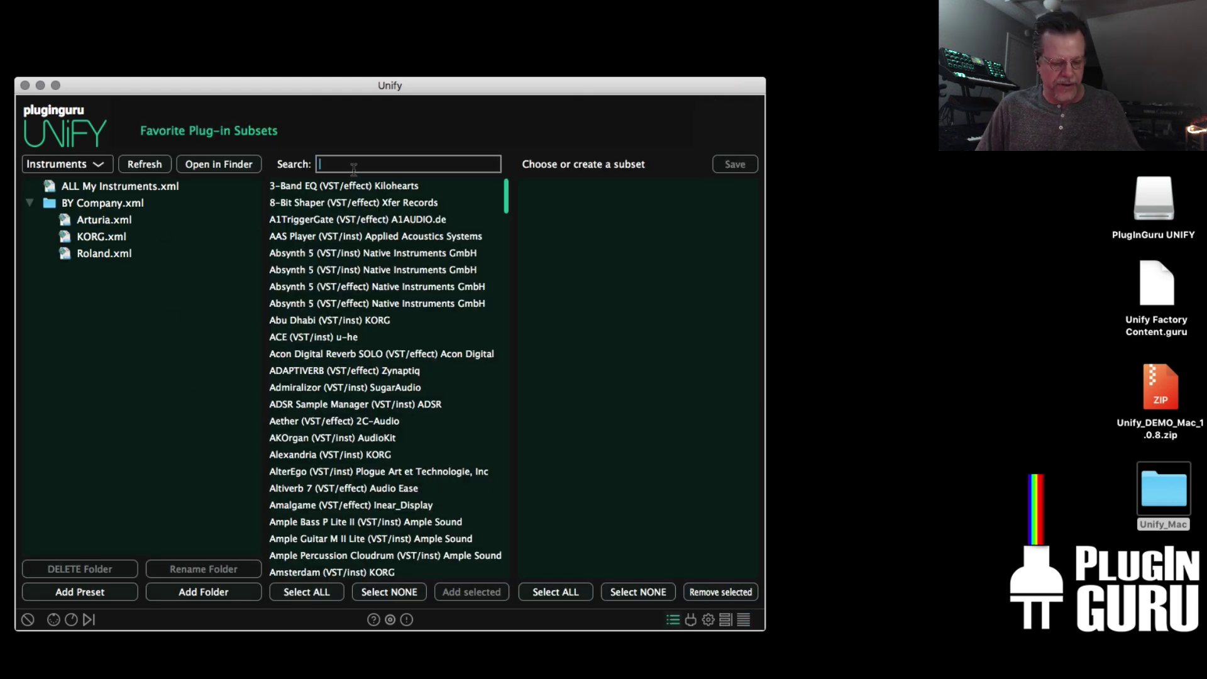
type("z3")
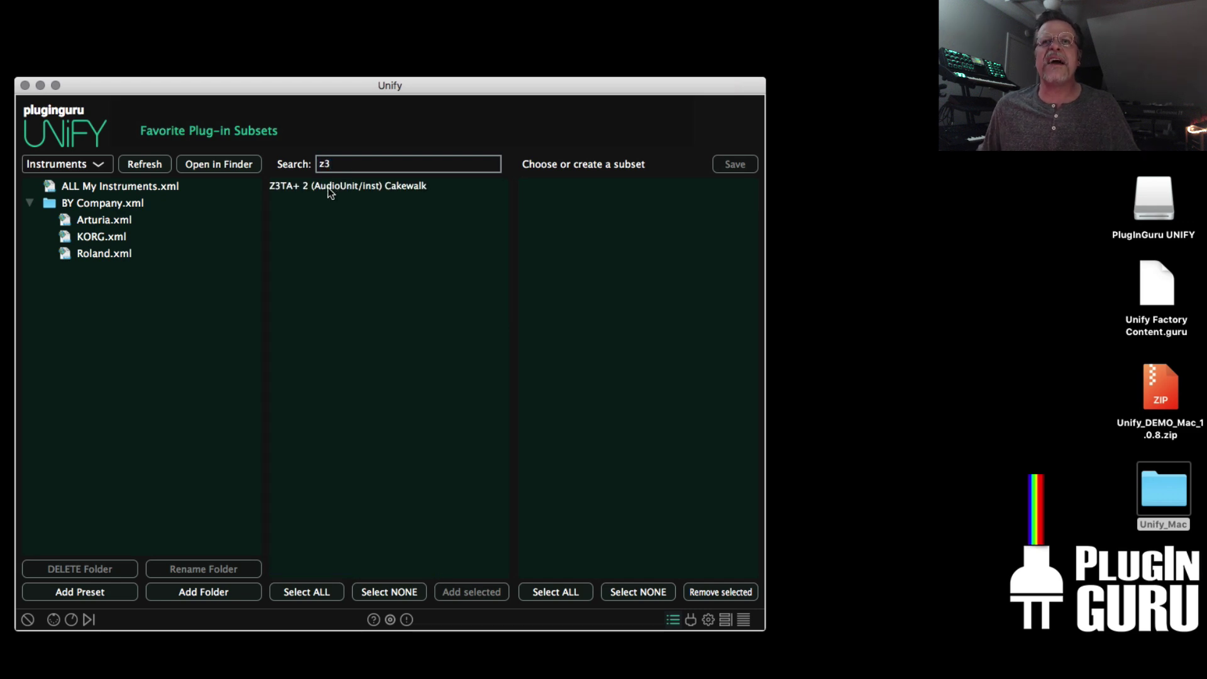
left_click(384, 186)
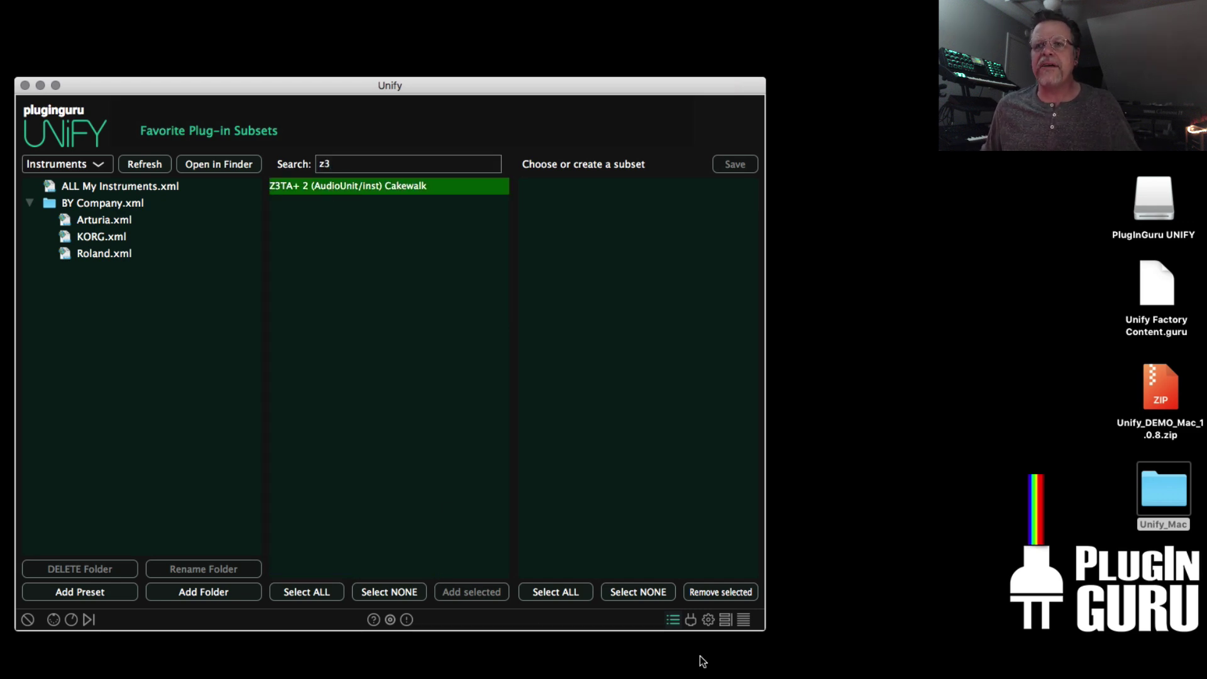
left_click(672, 621)
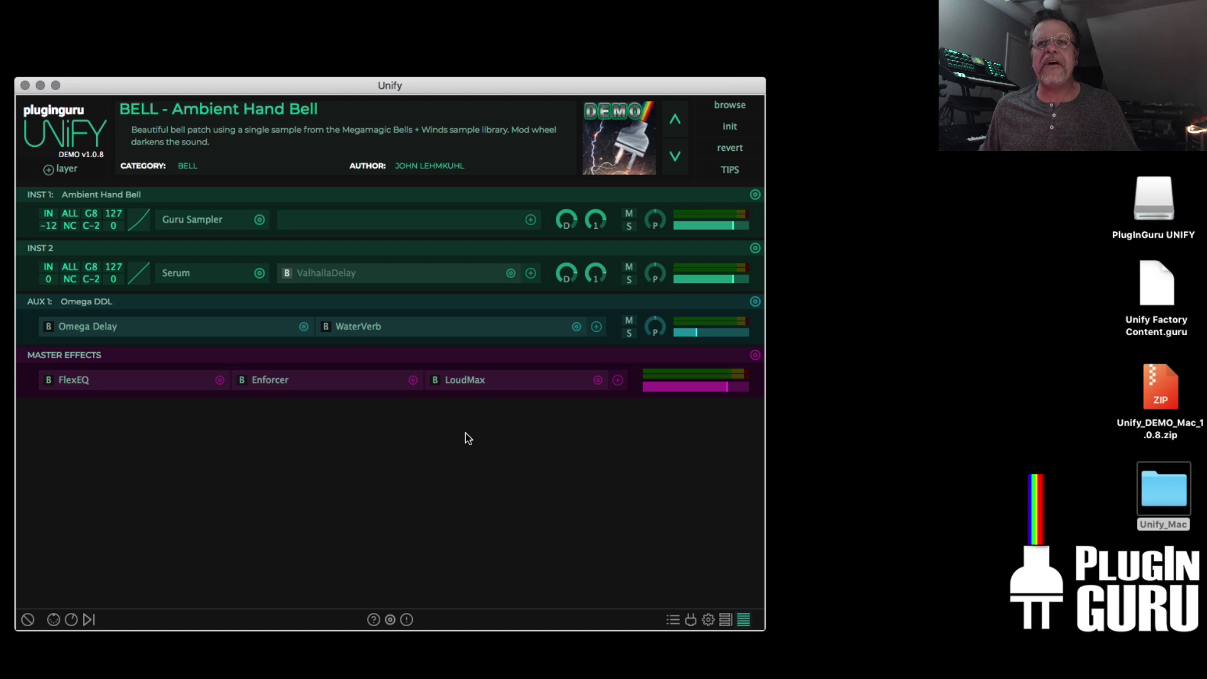
Step: Swap the Serum instrument on the INST 2 layer for Cakewalk's Z3TA+ 2
left_click(259, 273)
mouse_move(426, 232)
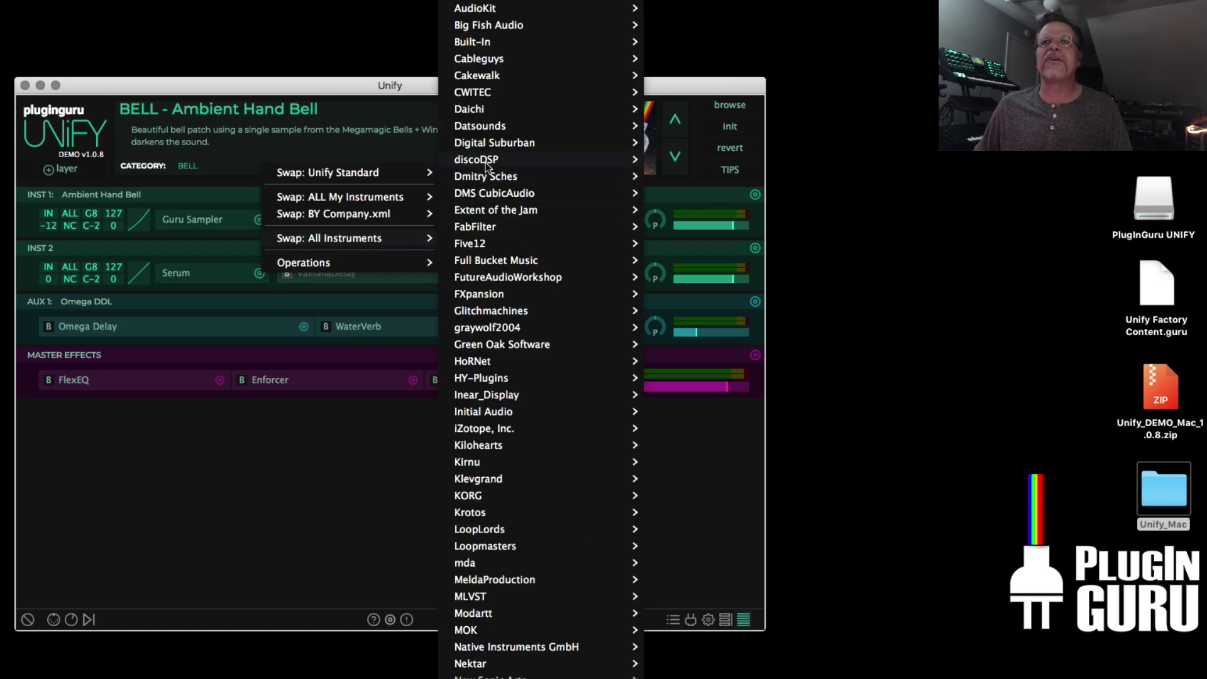
left_click(681, 80)
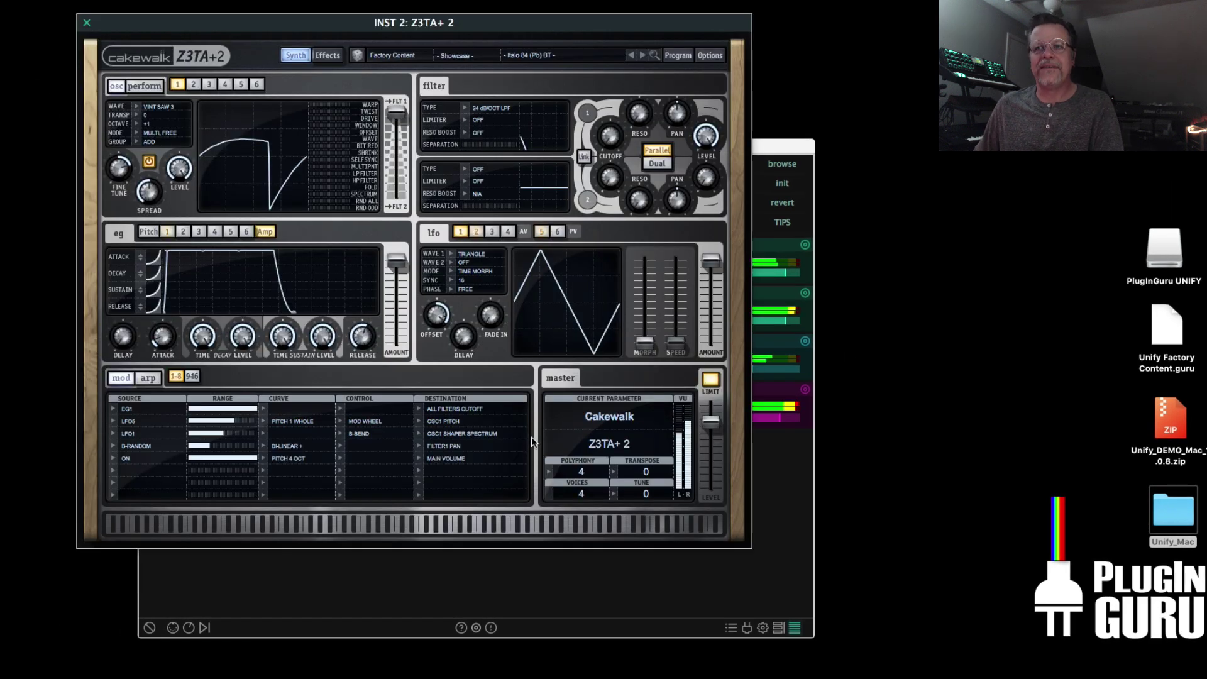
Step: Step through Z3TA+ 2's Showcase presets, load Hoth BD, and close the synth's window
left_click(642, 55)
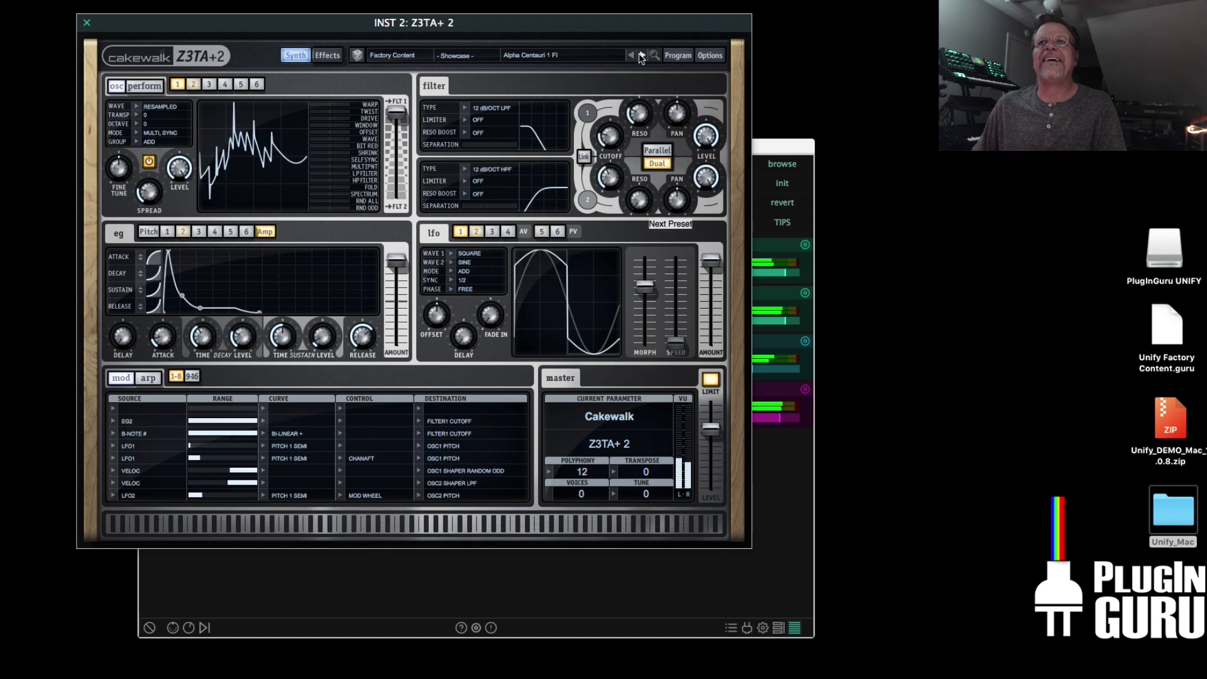
left_click(642, 56)
left_click(641, 56)
left_click(642, 55)
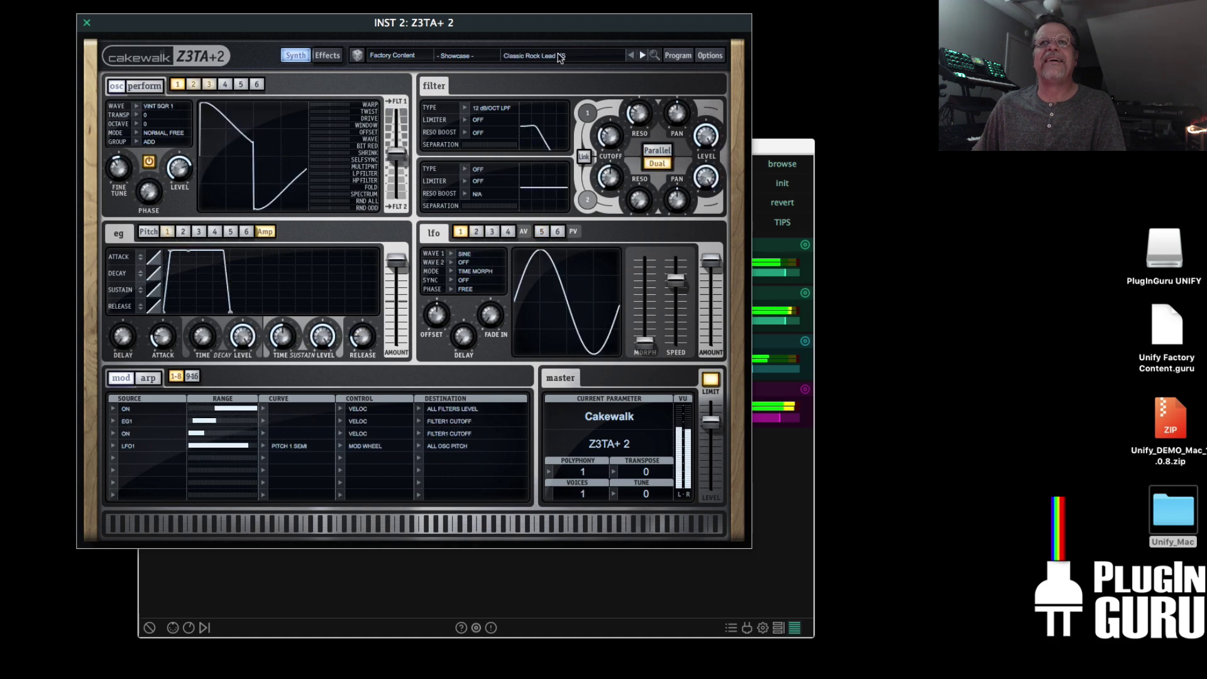
left_click(558, 55)
left_click(574, 262)
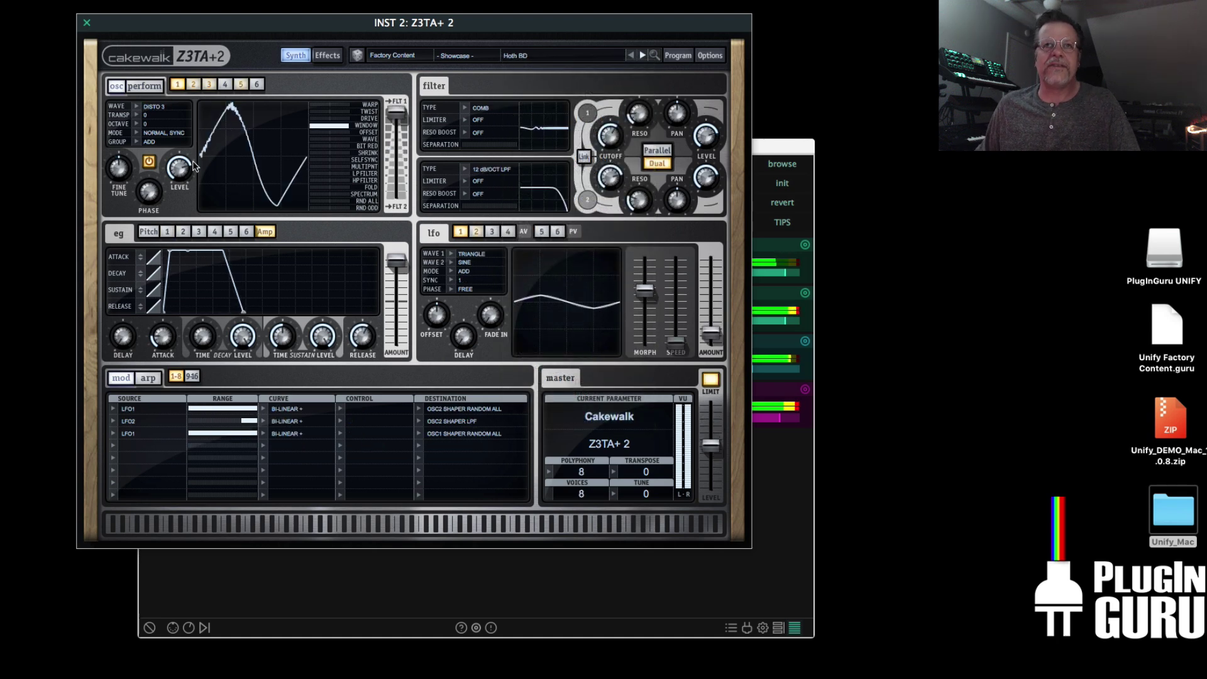
left_click(87, 23)
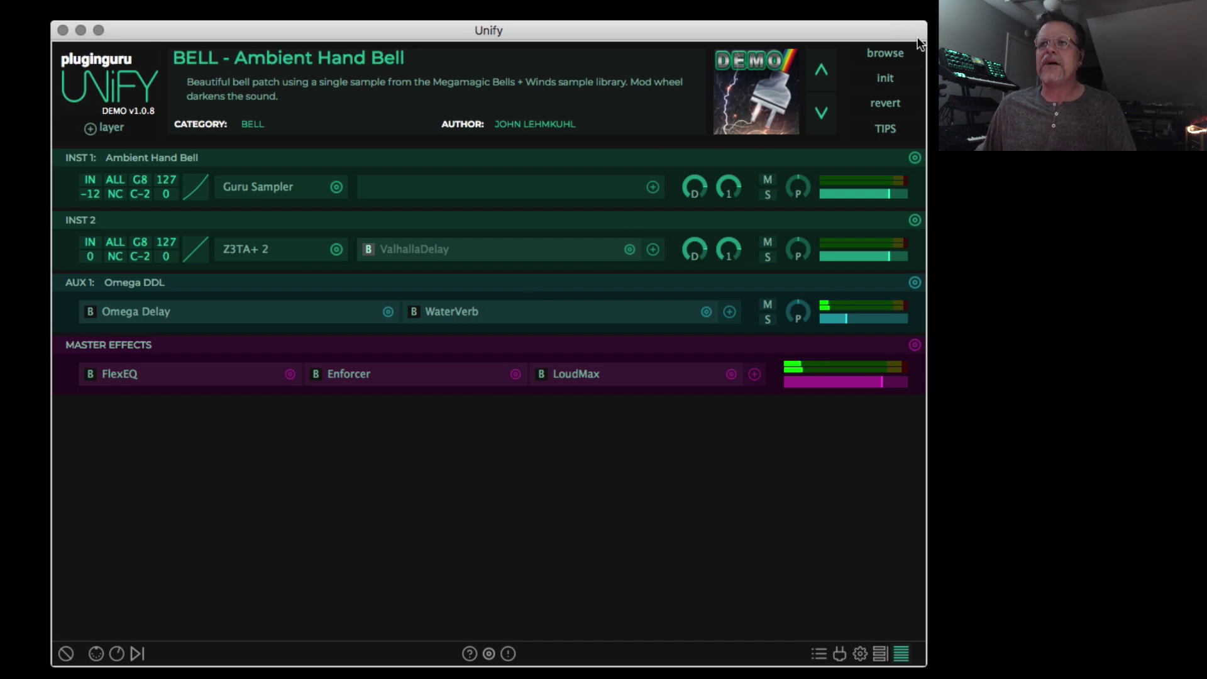
Step: Show the patch browser and review the audio output and active MIDI inputs in the Audio/MIDI settings
left_click(886, 52)
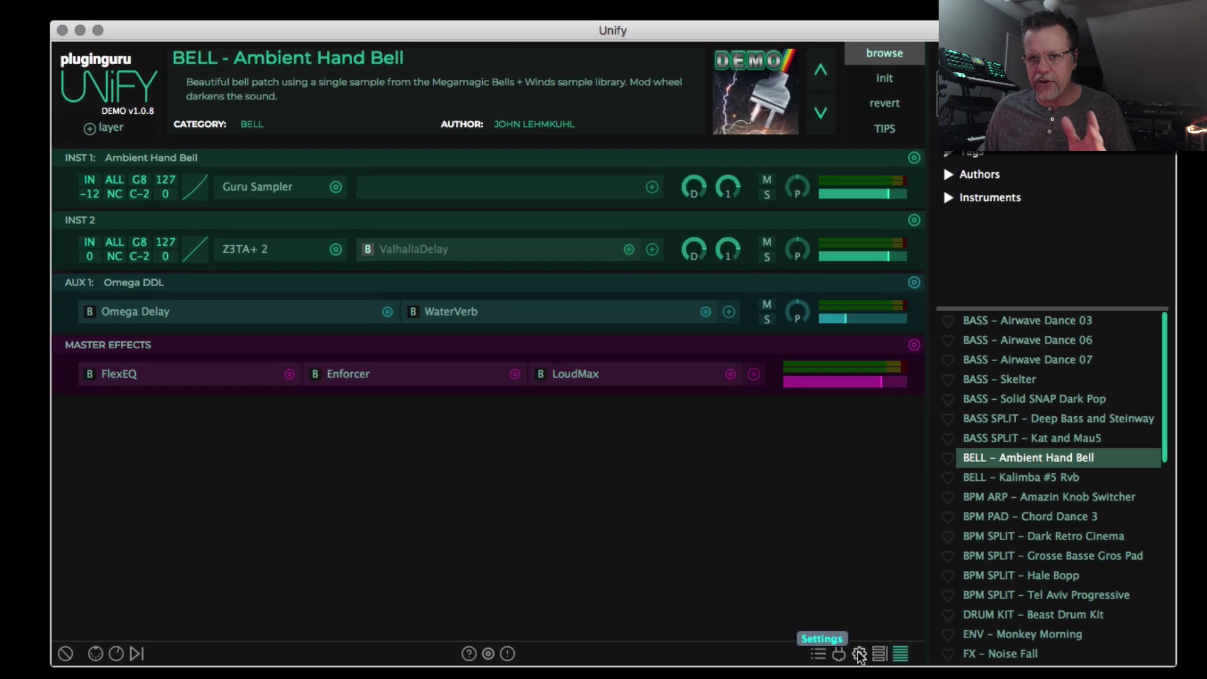
left_click(859, 653)
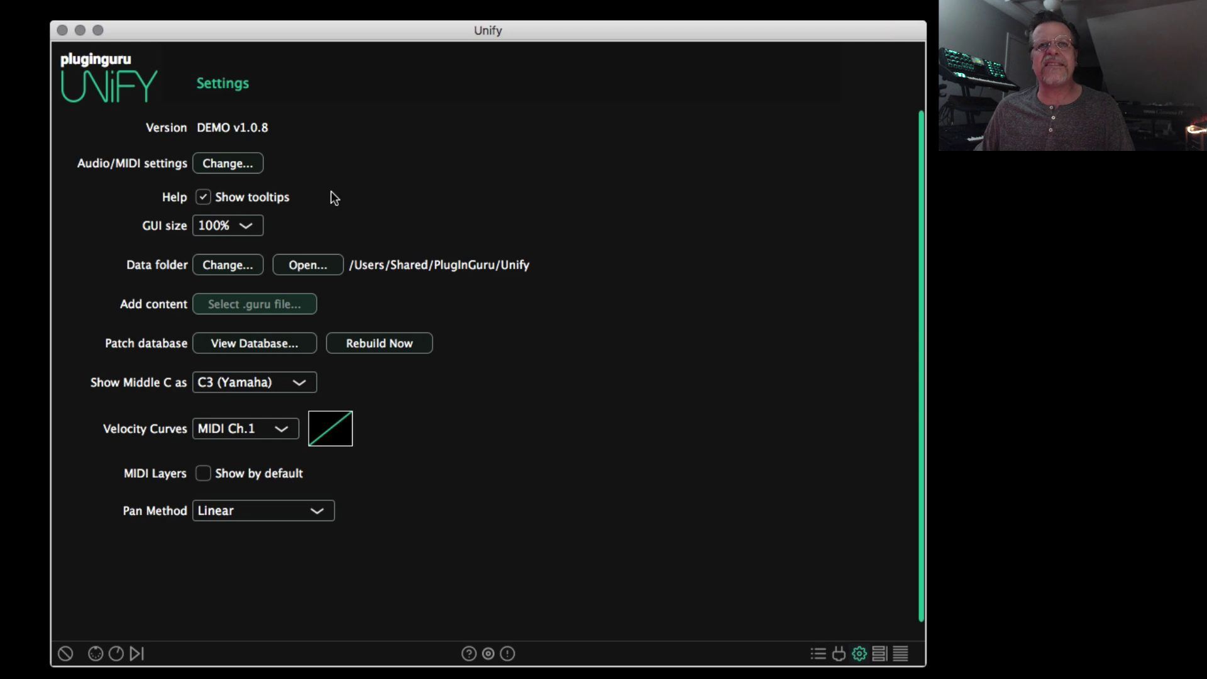
left_click(226, 165)
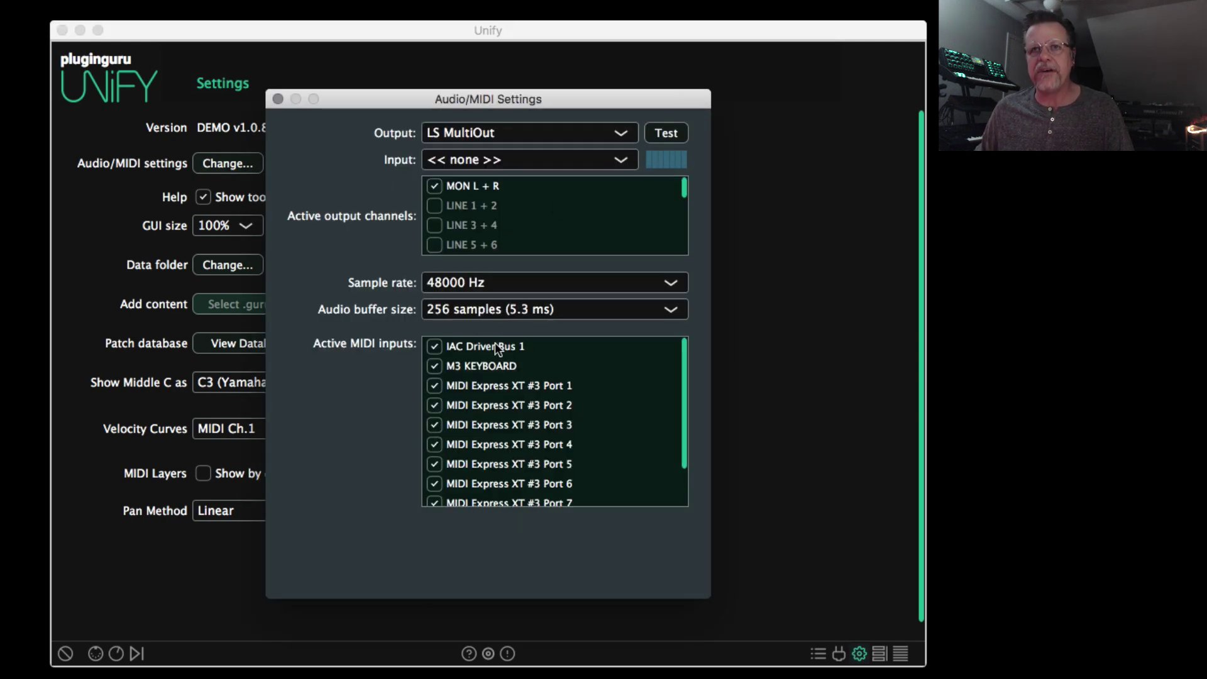
scroll(511, 421, "down", 2)
scroll(510, 420, "up", 2)
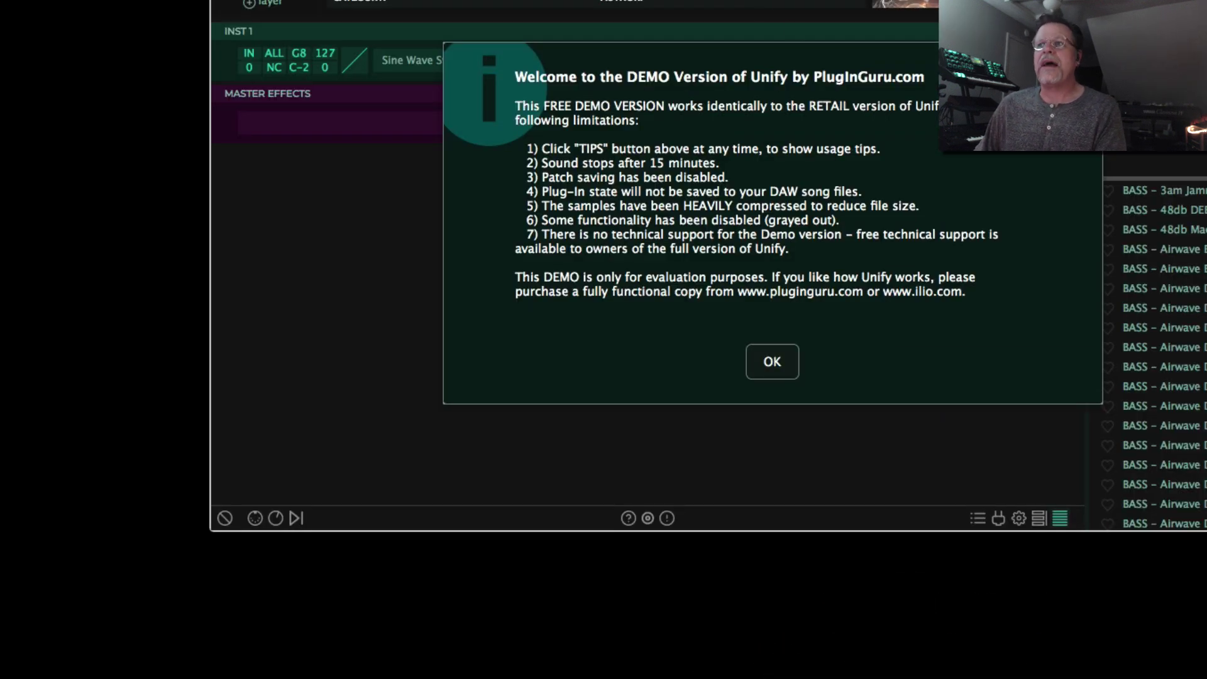
Step: Reposition the Unify window and dismiss the demo welcome message and the Unify TIPS message
left_click_drag(807, 0, 639, 33)
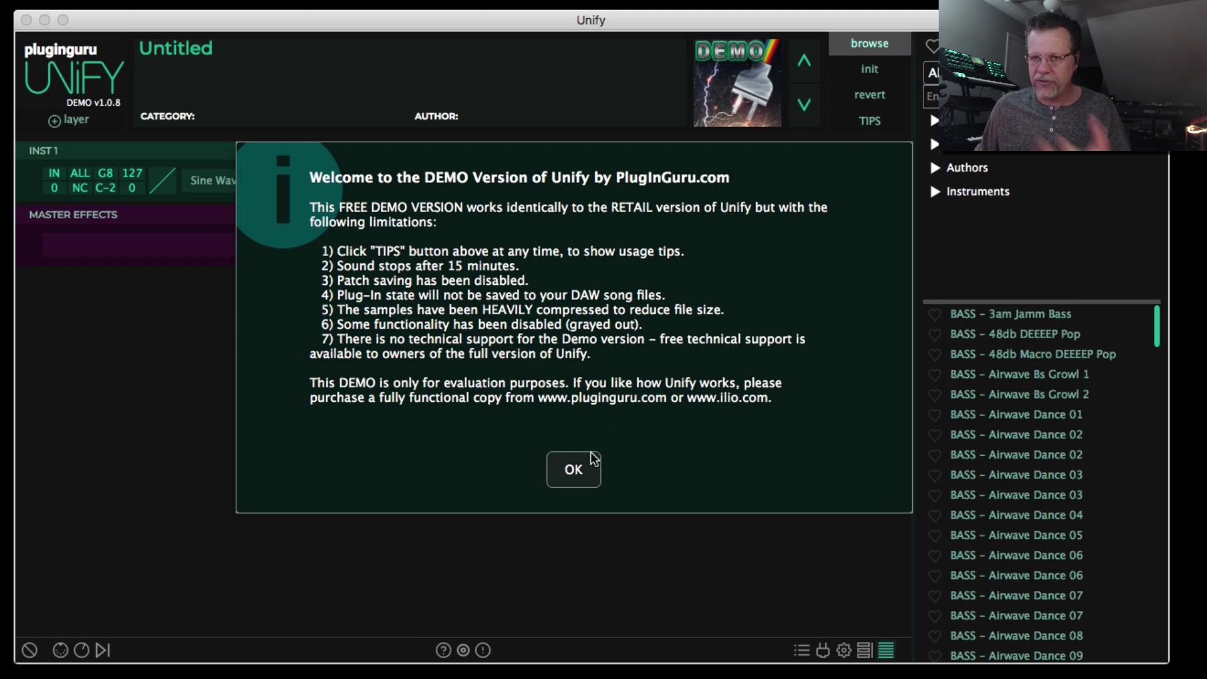
left_click(575, 466)
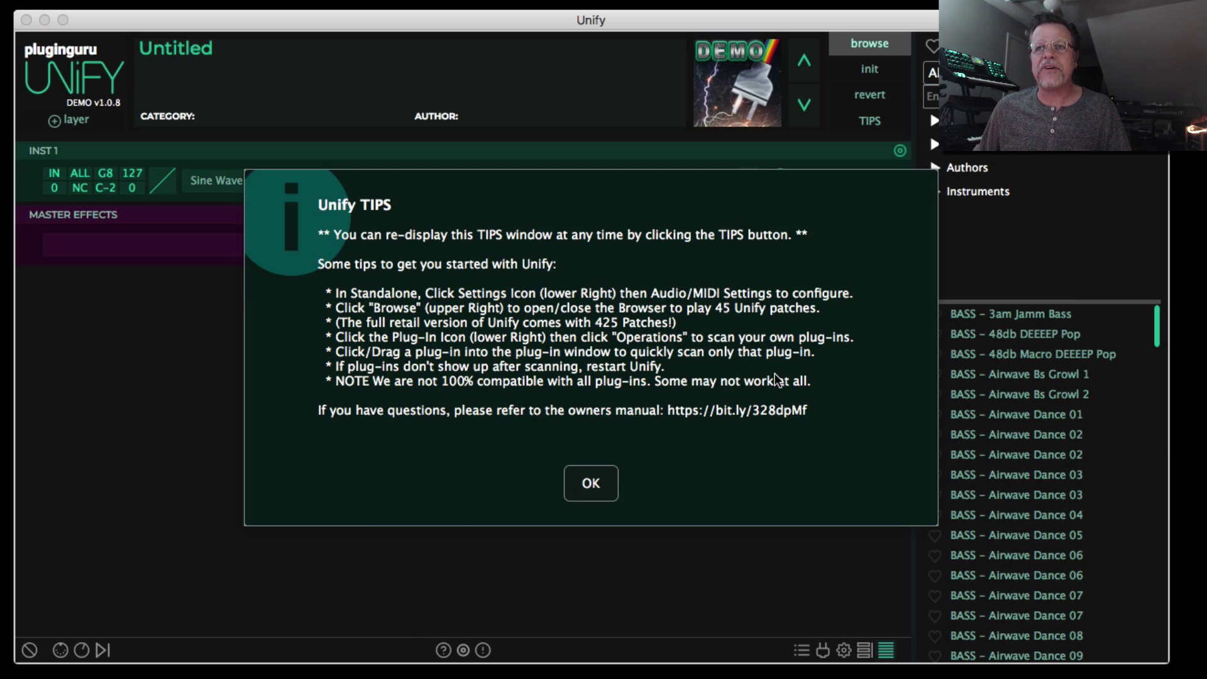
left_click(591, 484)
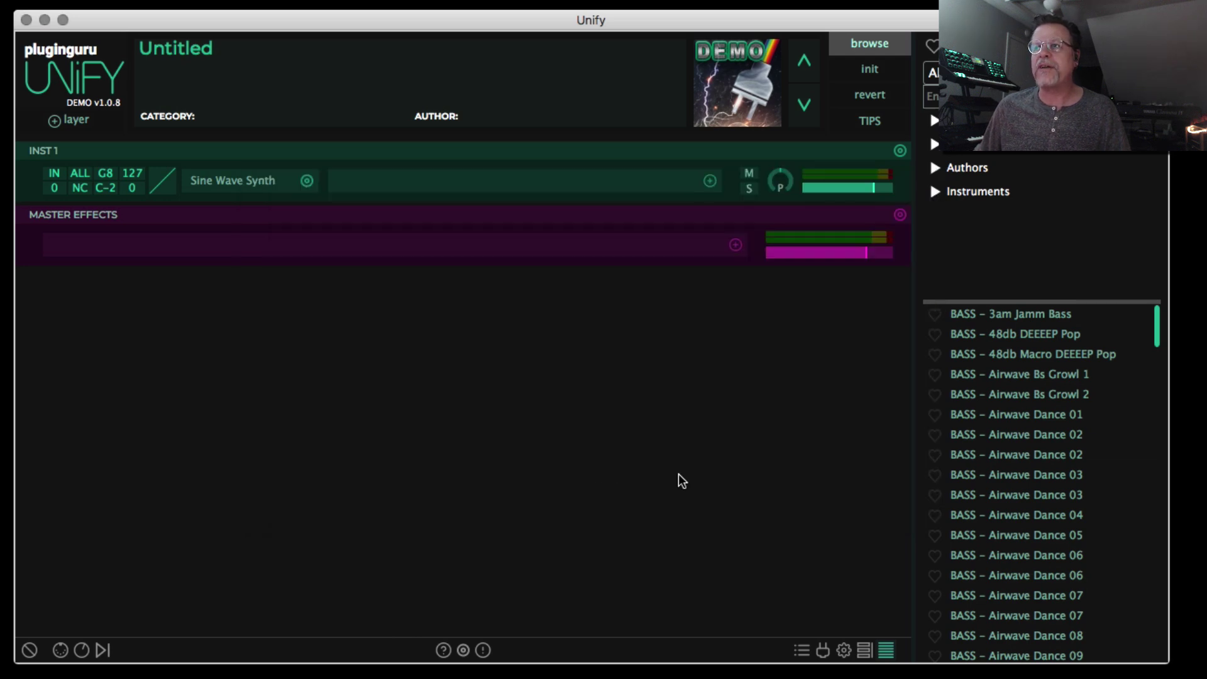
Step: Open the Unify Manual web link from the Unify_Mac folder, view the start page, and close its browser window
double_click(1079, 513)
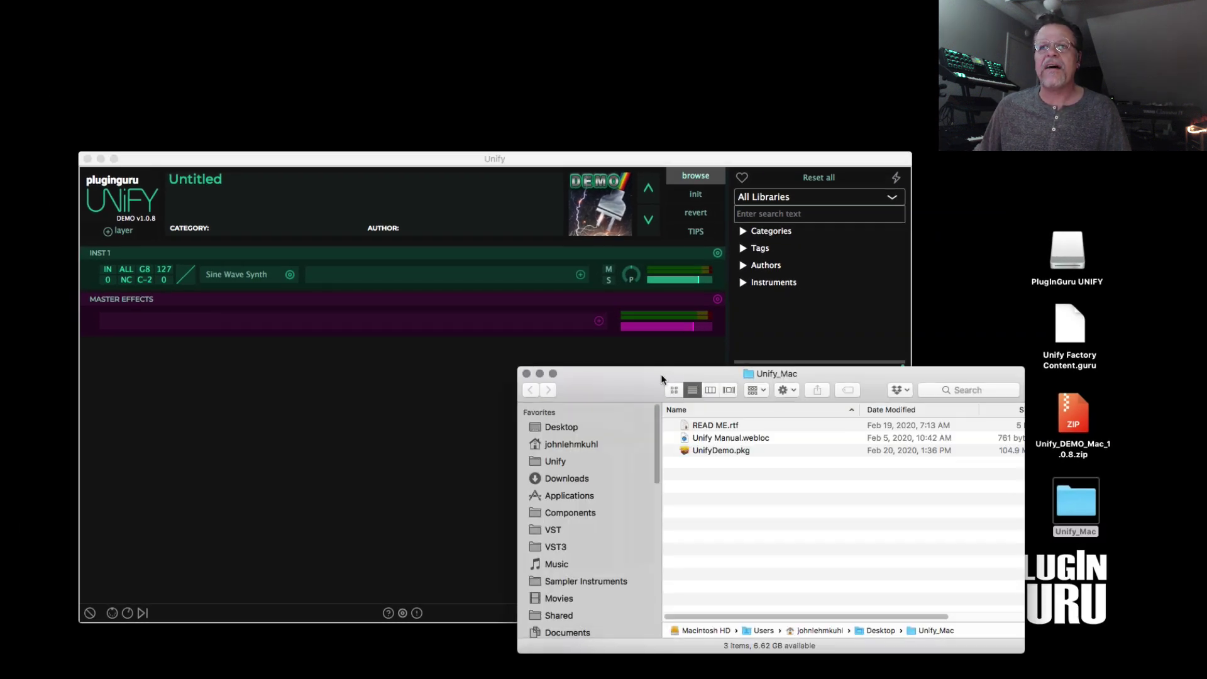
left_click_drag(665, 391, 367, 317)
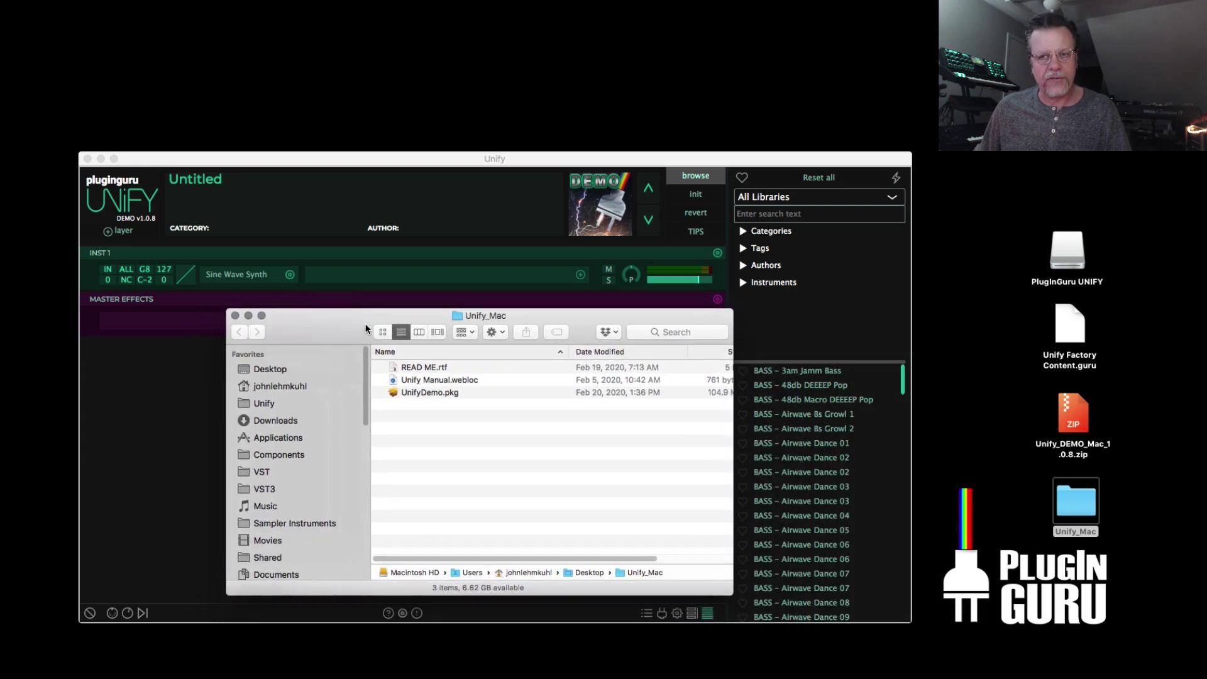
left_click(435, 370)
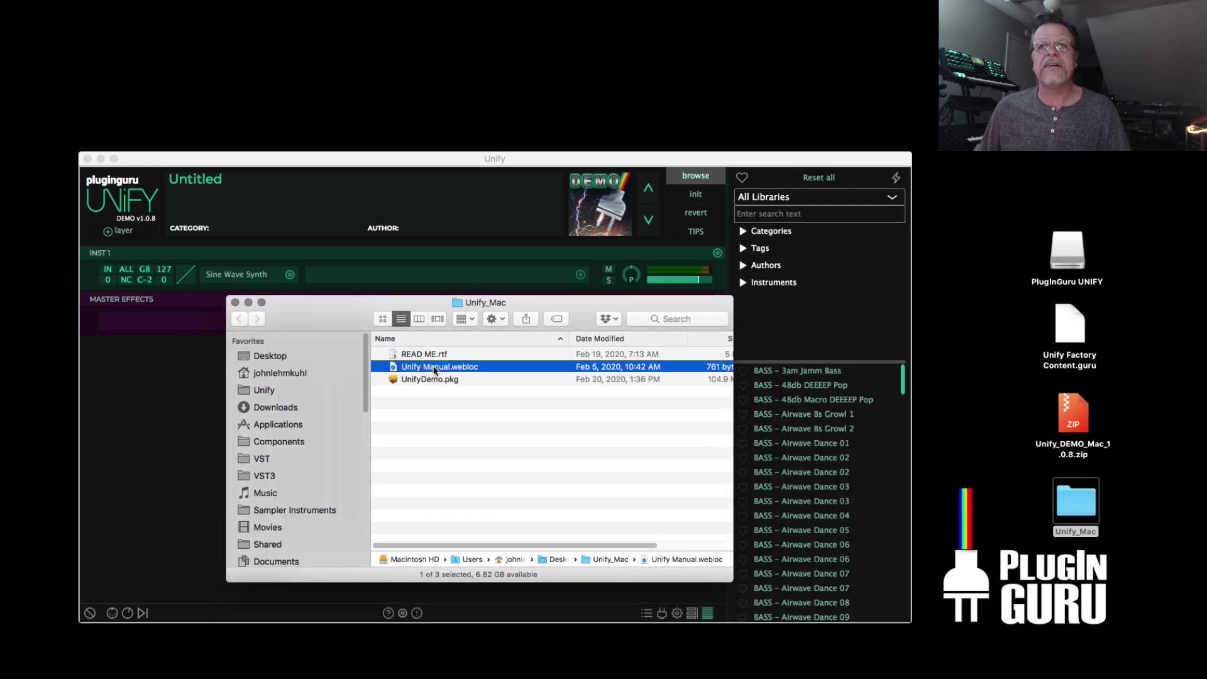
double_click(434, 370)
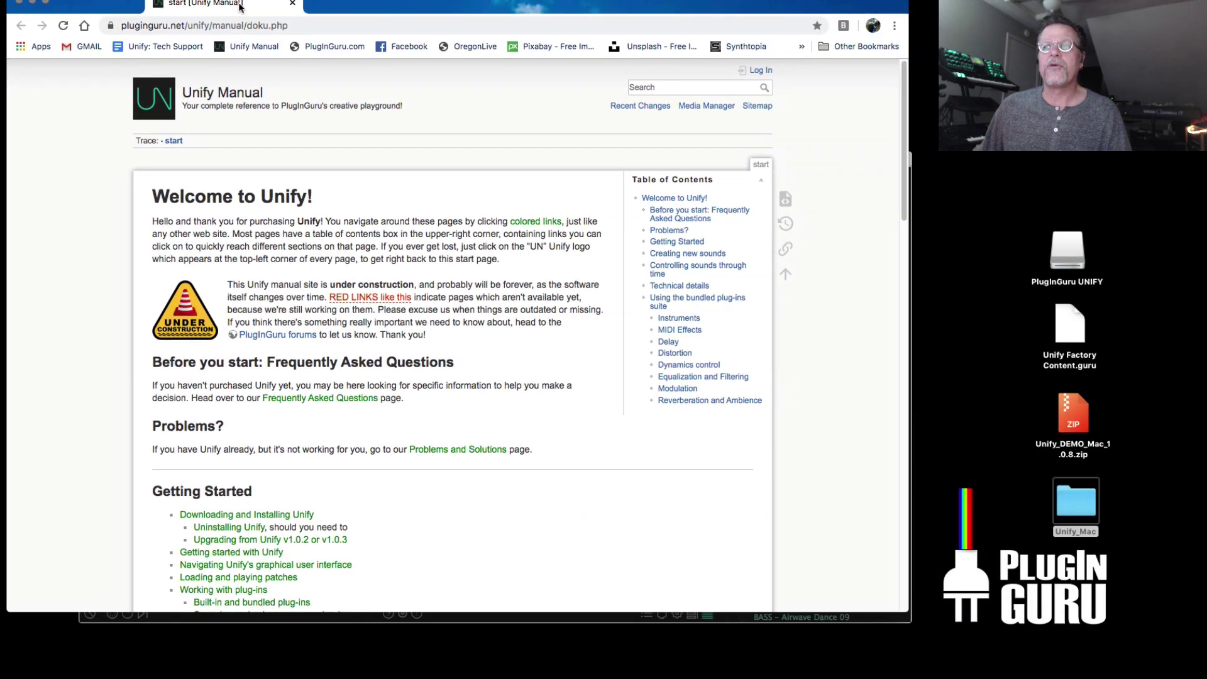
left_click_drag(239, 8, 253, 32)
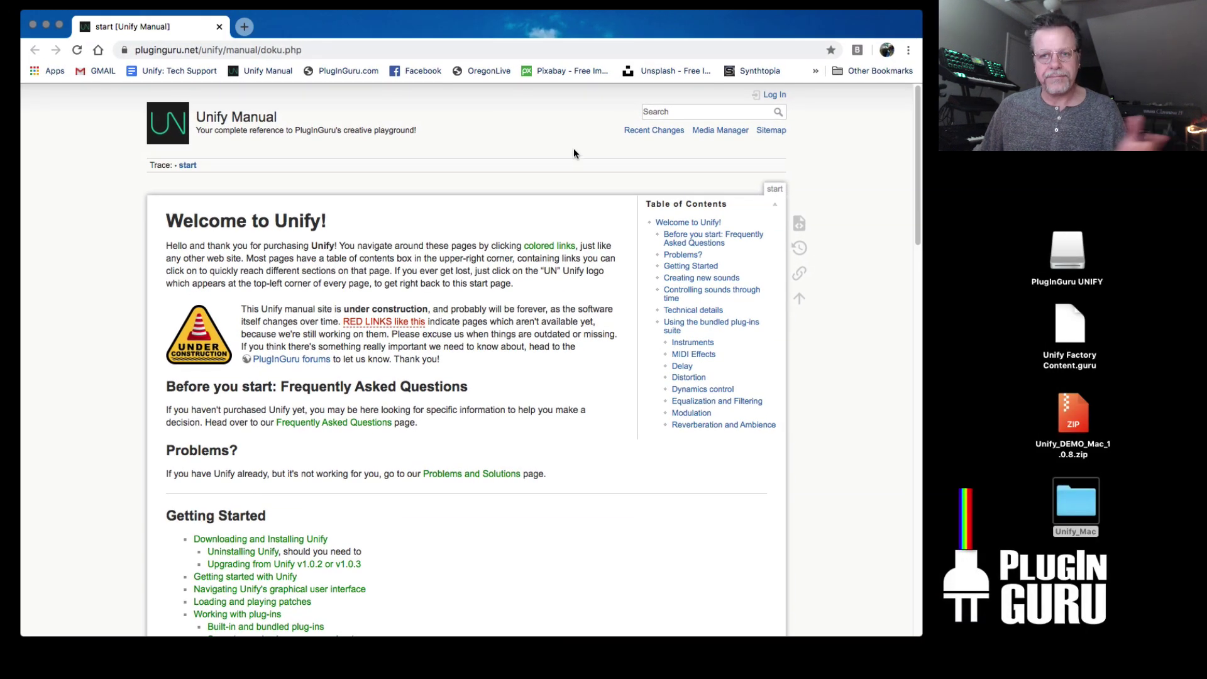
left_click(33, 26)
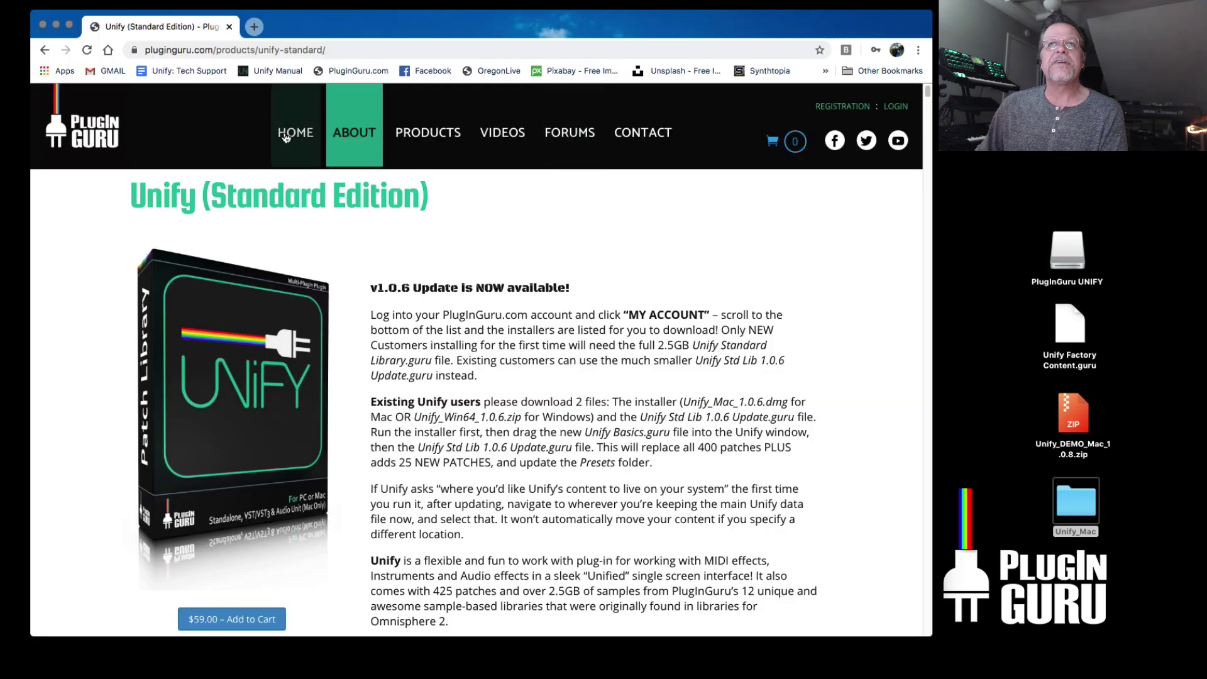
Step: Go to the PlugInGuru.com home page and examine the PluginGuru Newsletter sign-up form near its end
left_click(286, 138)
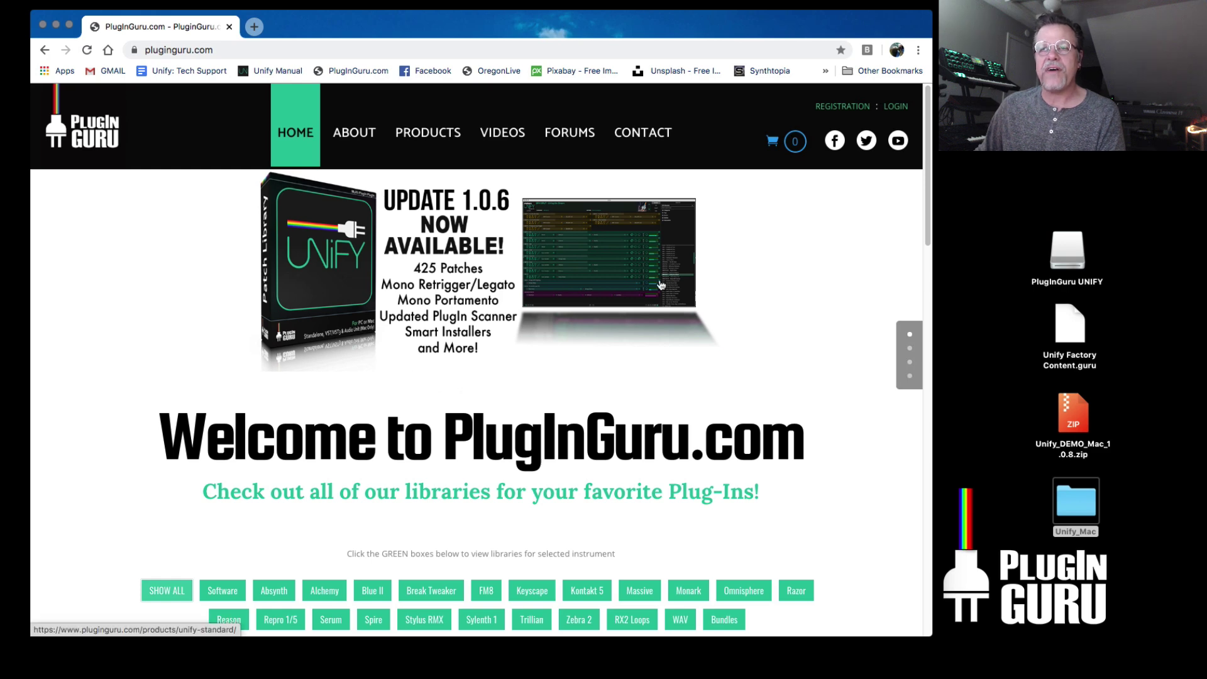
scroll(459, 394, "down", 20)
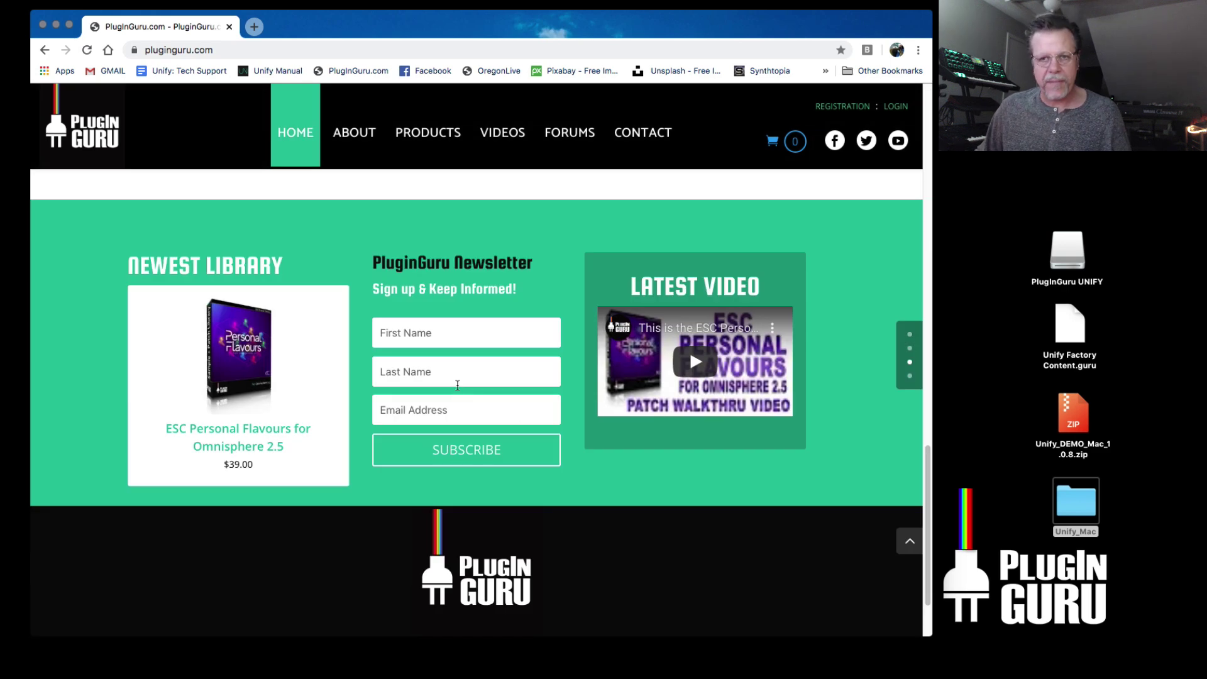
scroll(461, 385, "up", 2)
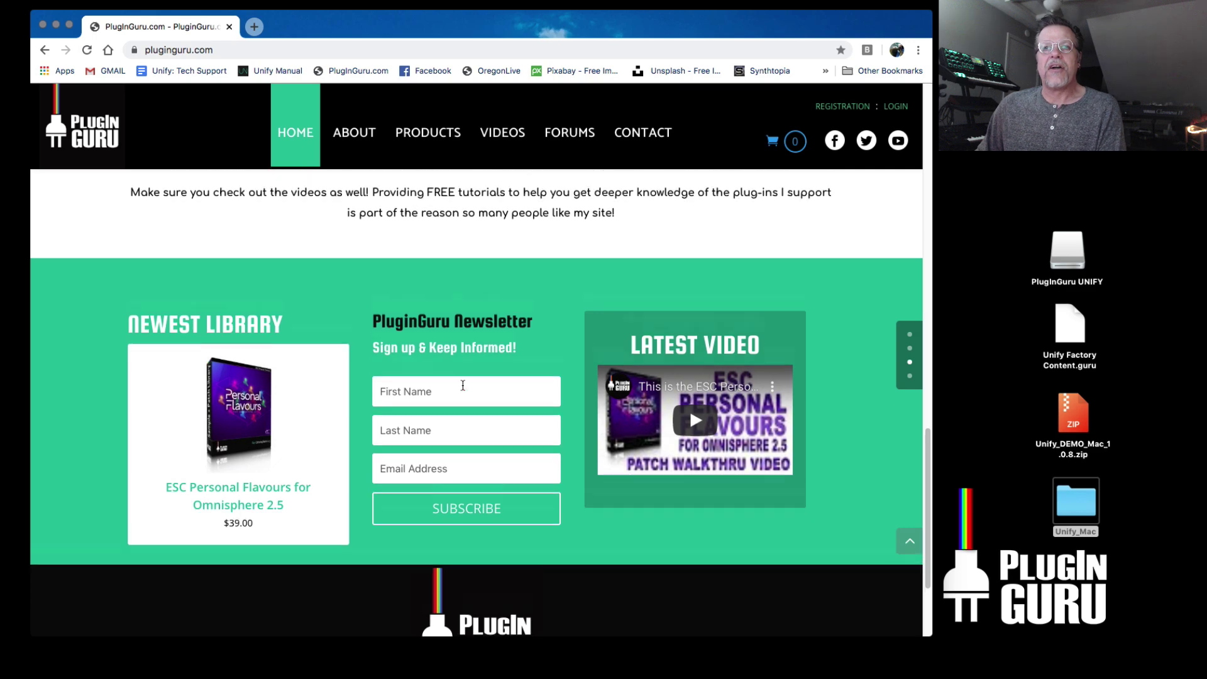
scroll(463, 385, "down", 5)
scroll(465, 389, "up", 3)
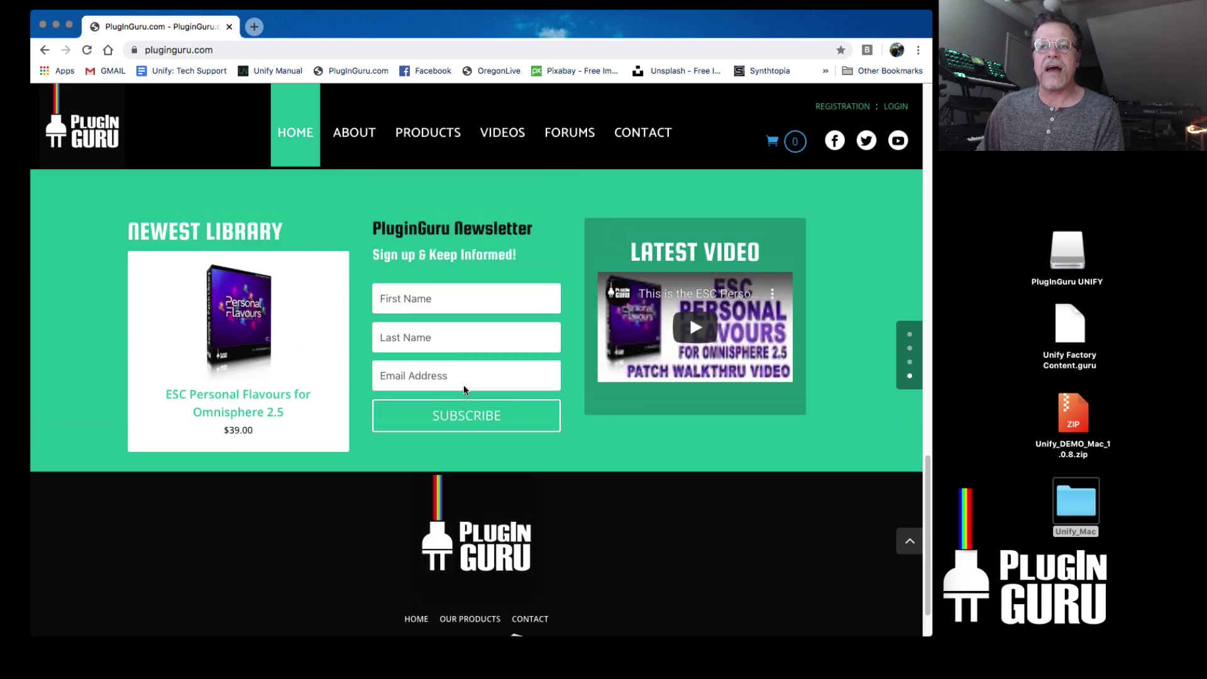
Step: Return to the start of the PlugInGuru.com home page and close the browser window and the Unify_Mac folder window
scroll(465, 389, "up", 1)
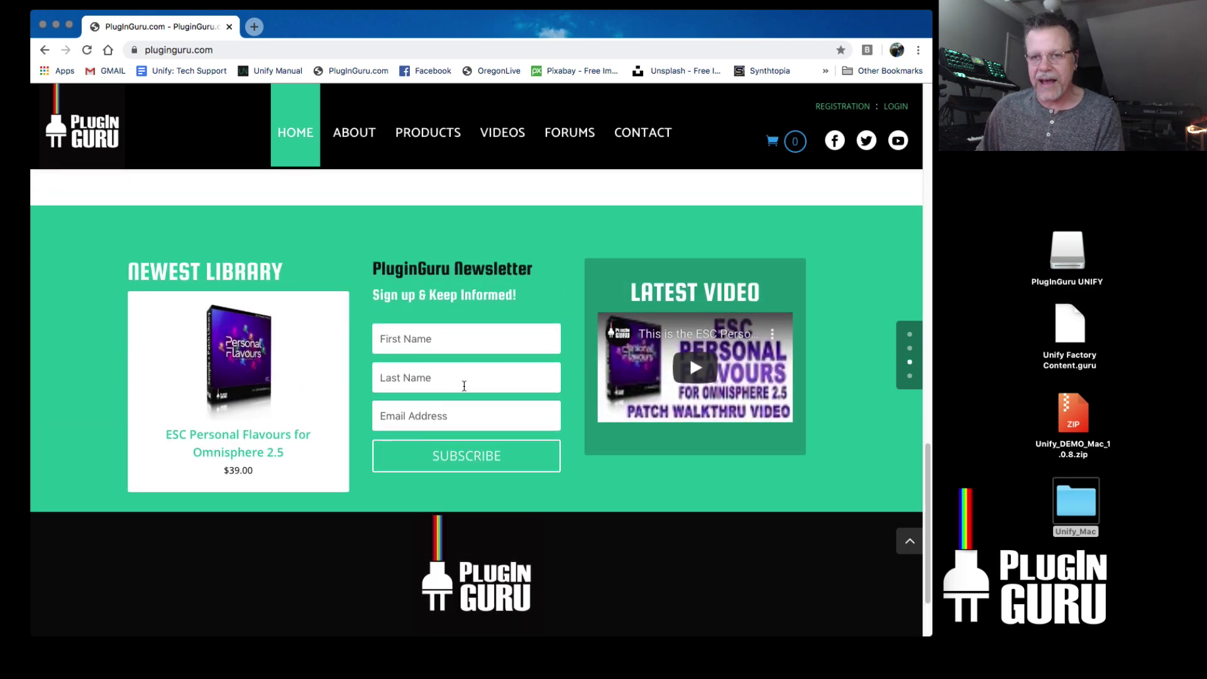
scroll(464, 385, "up", 1)
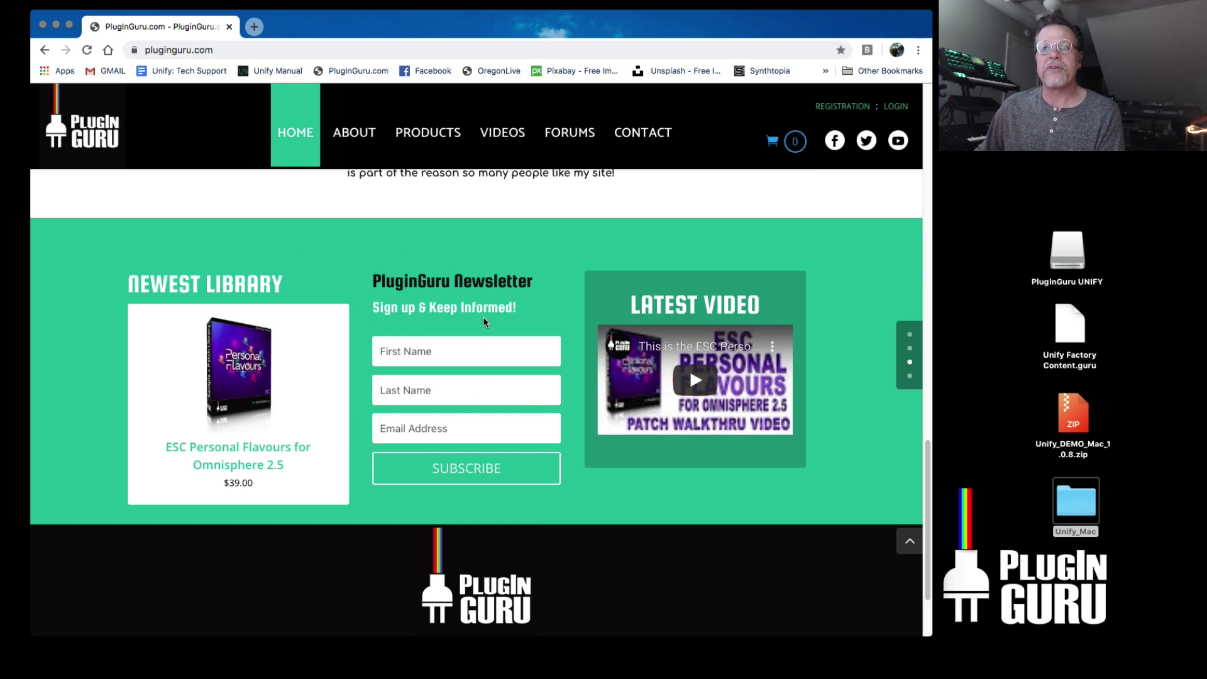
scroll(267, 257, "up", 20)
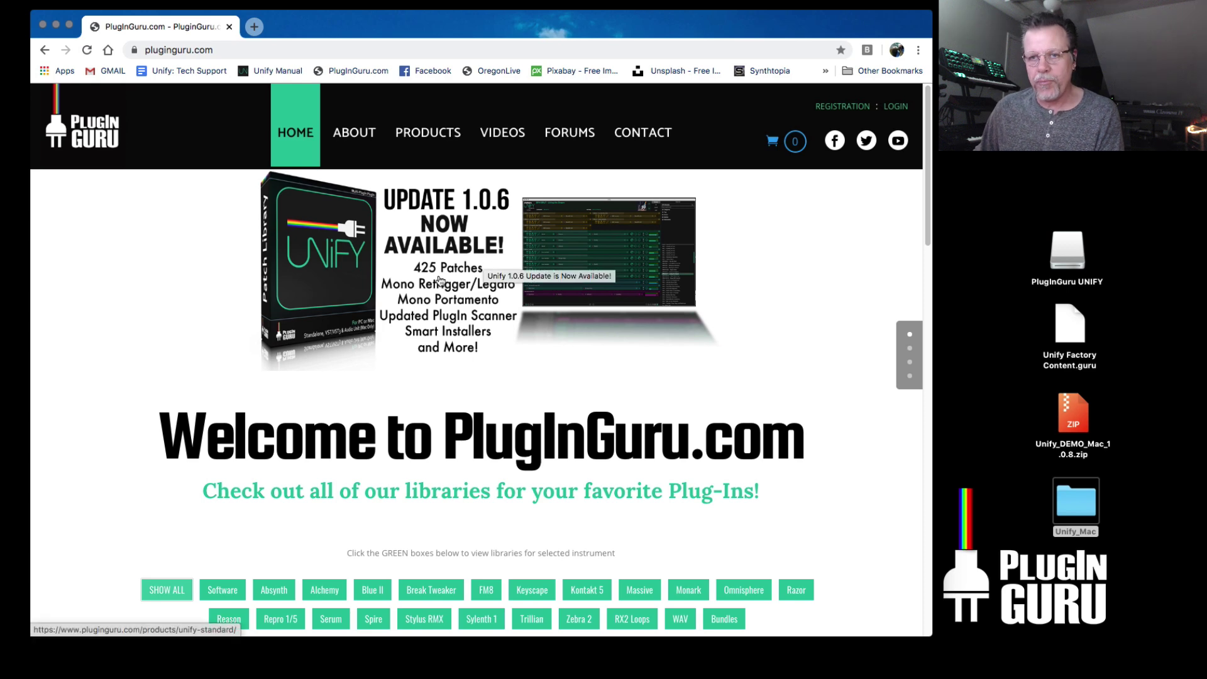
left_click(43, 24)
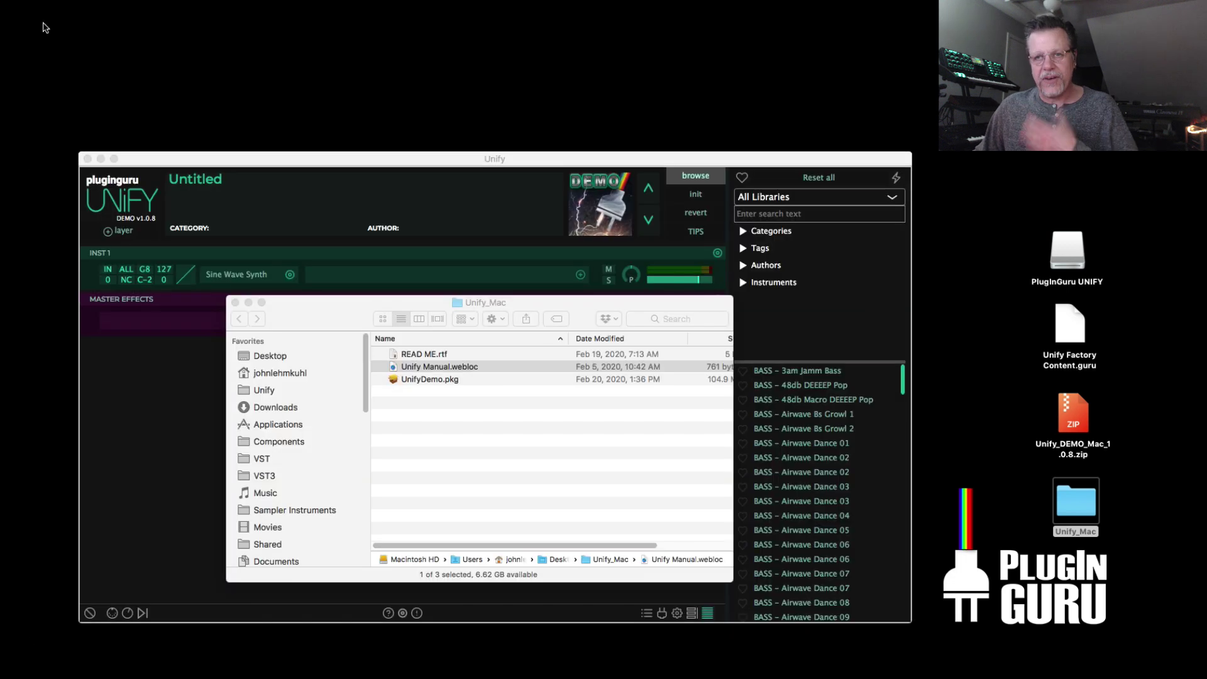
left_click(235, 302)
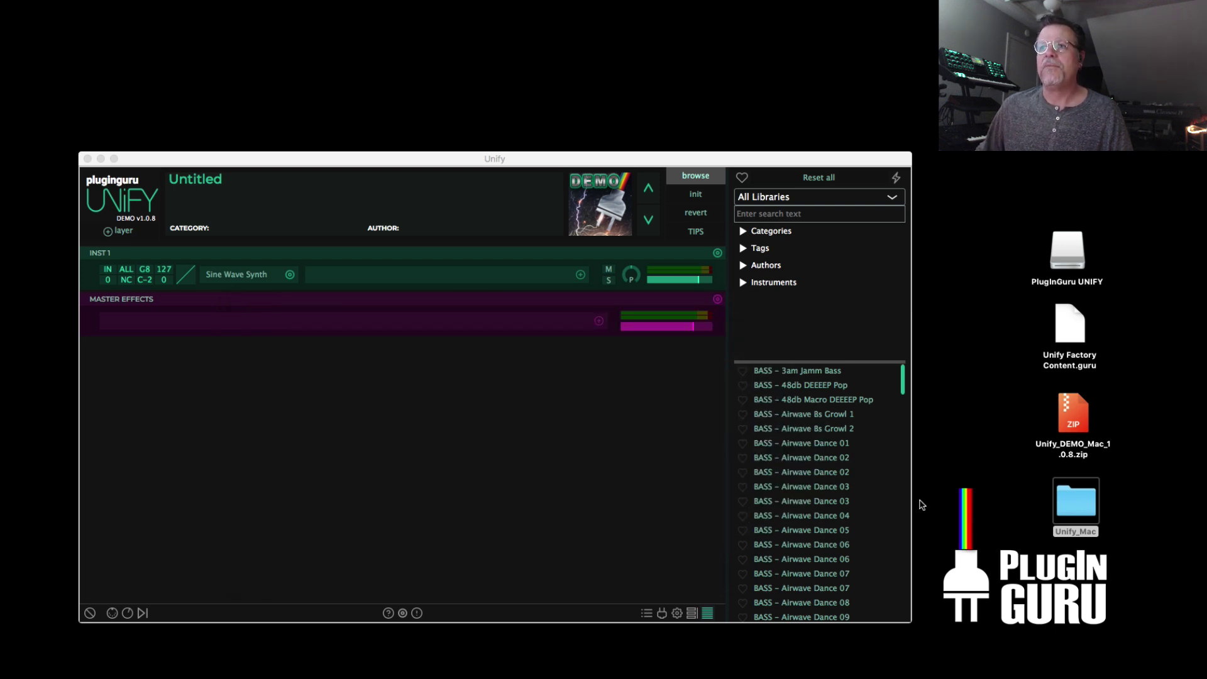
Step: Load the BASS - 3am Jamm Bass patch, then redisplay the Unify TIPS message and dismiss it
left_click(810, 372)
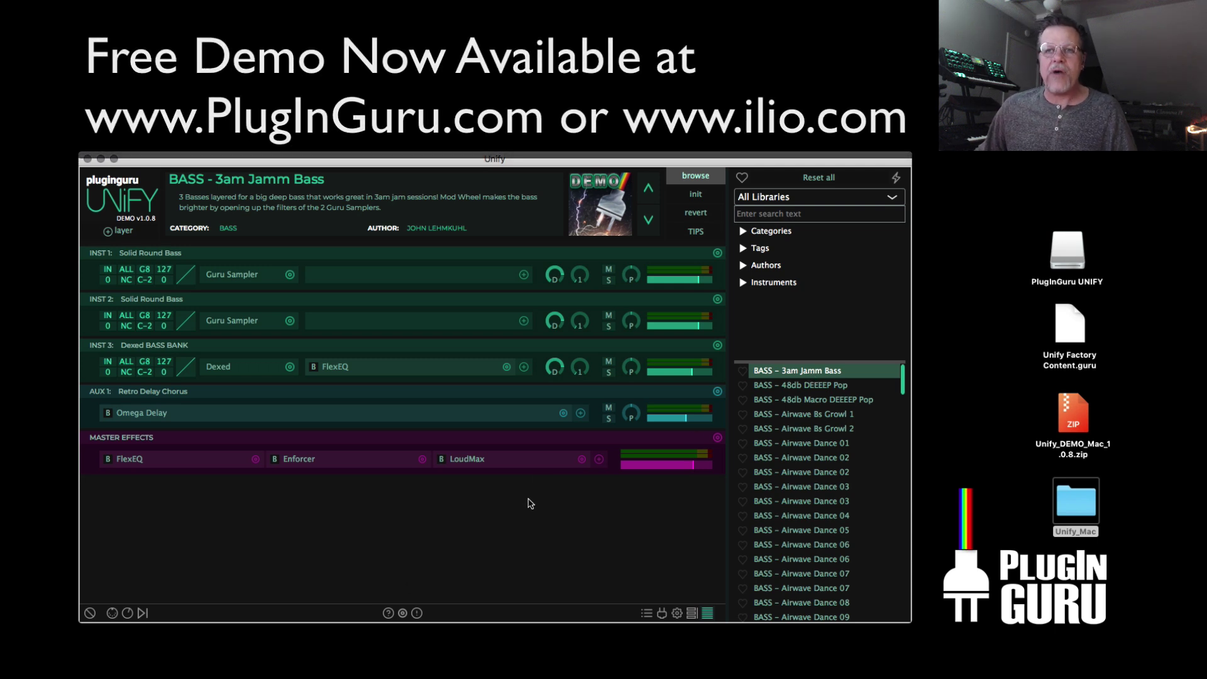
left_click(696, 232)
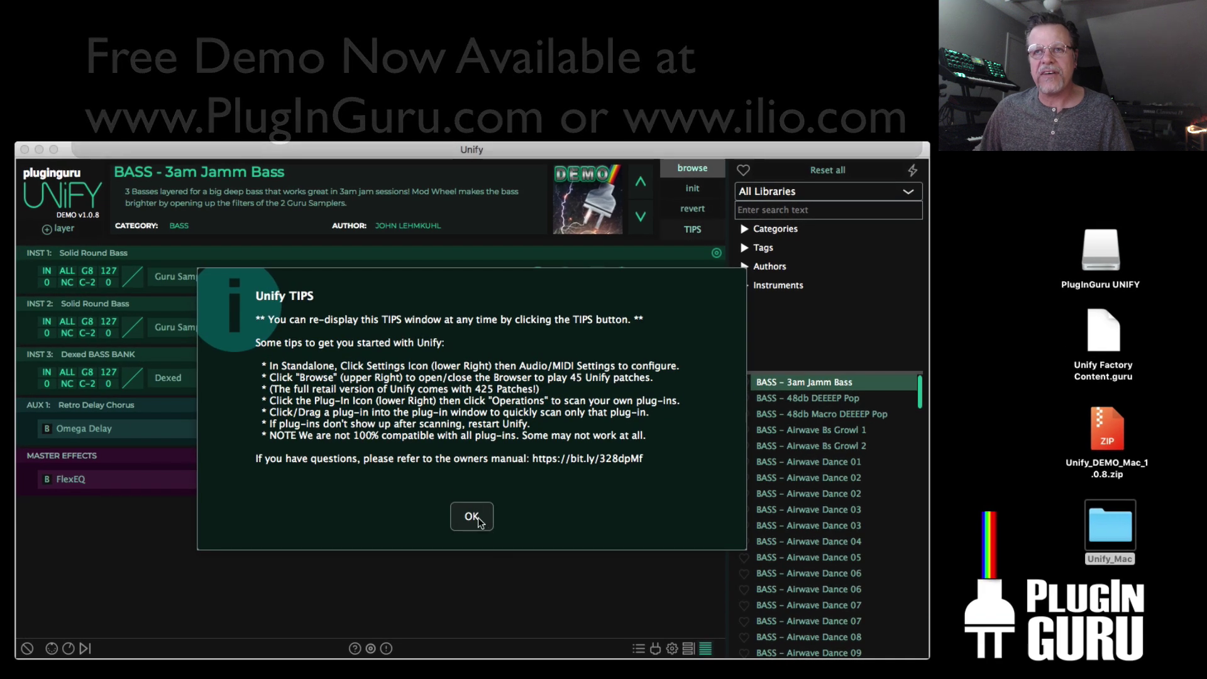
left_click(472, 517)
Step: Examine the Unify Standard instruments offered as swaps for the Guru Sampler on INST 1, without choosing one
left_click(264, 279)
mouse_move(310, 290)
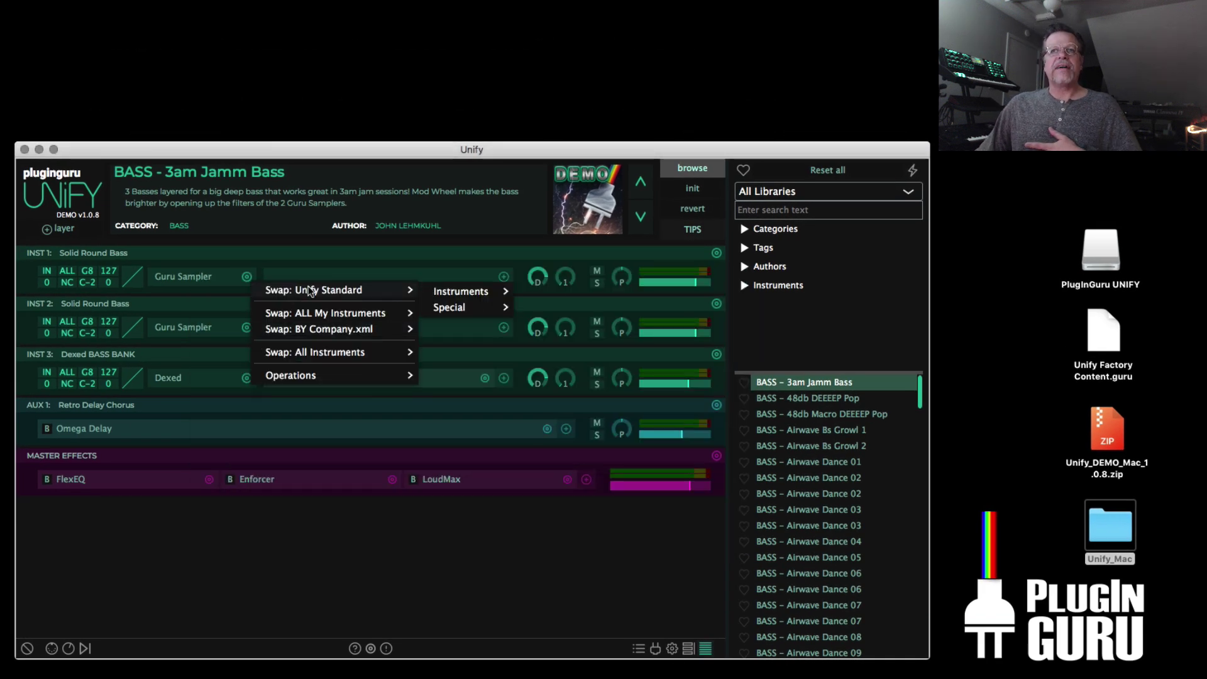
mouse_move(433, 293)
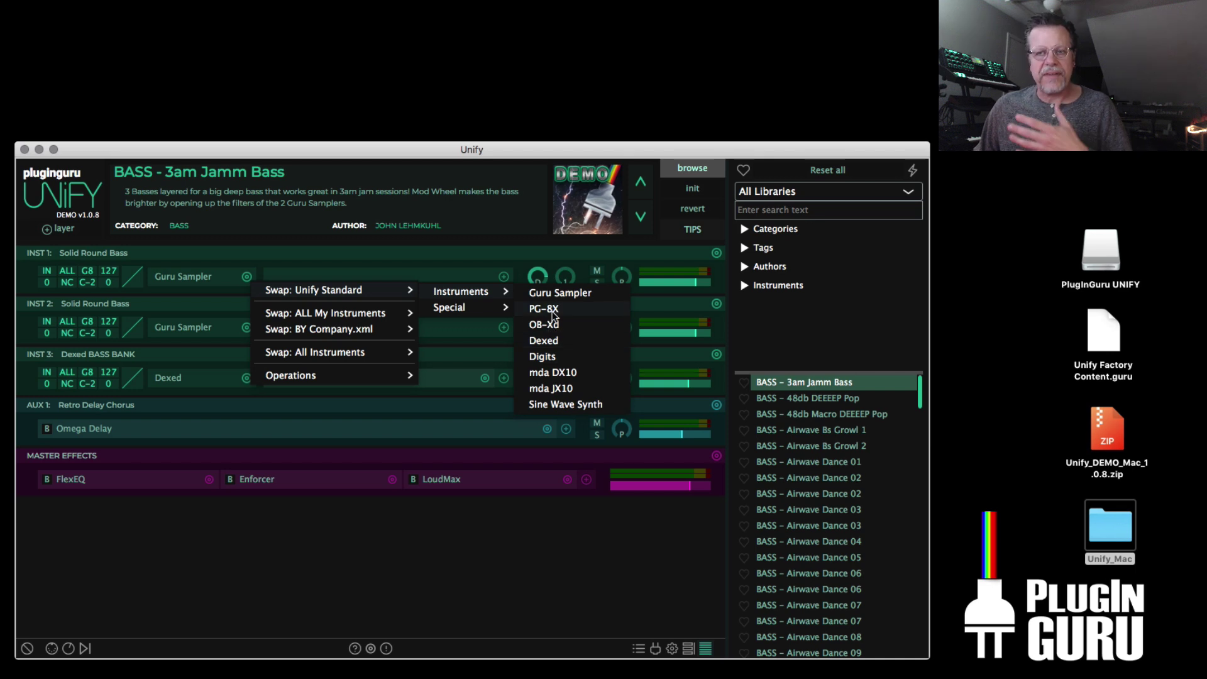
left_click(459, 545)
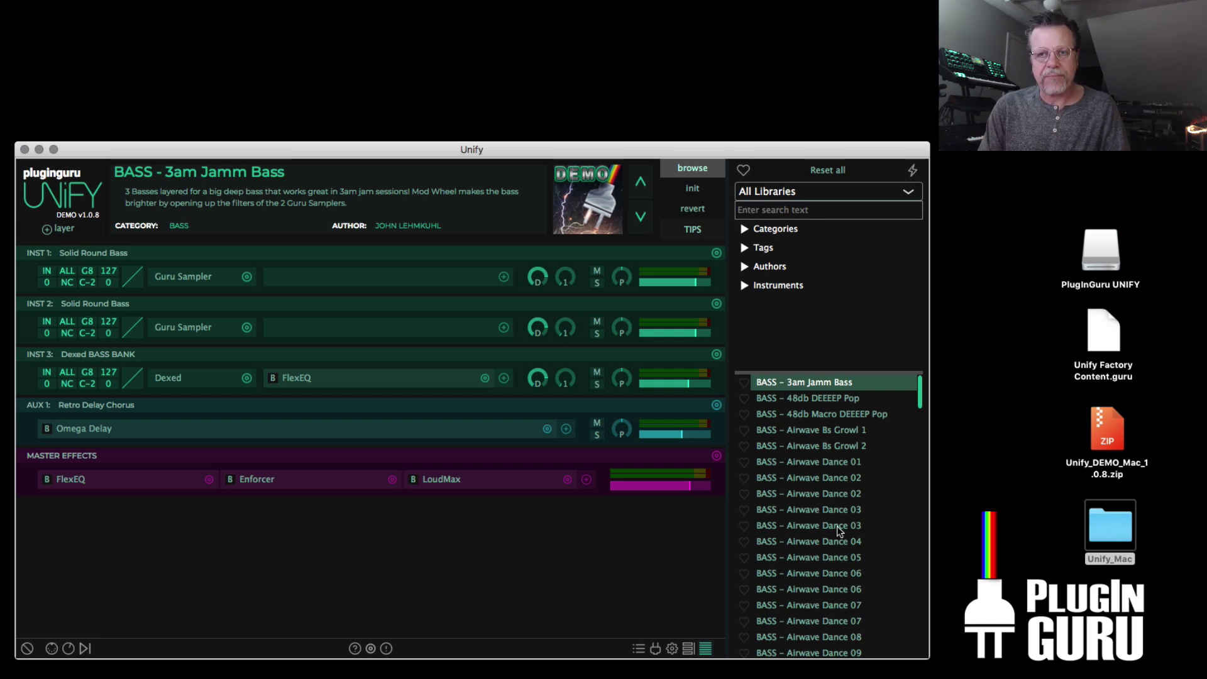
Step: Limit the patch browser to the Unify Demo Library and load the BASS - Airwave Dance 06 patch
left_click(794, 191)
left_click(798, 230)
left_click(829, 404)
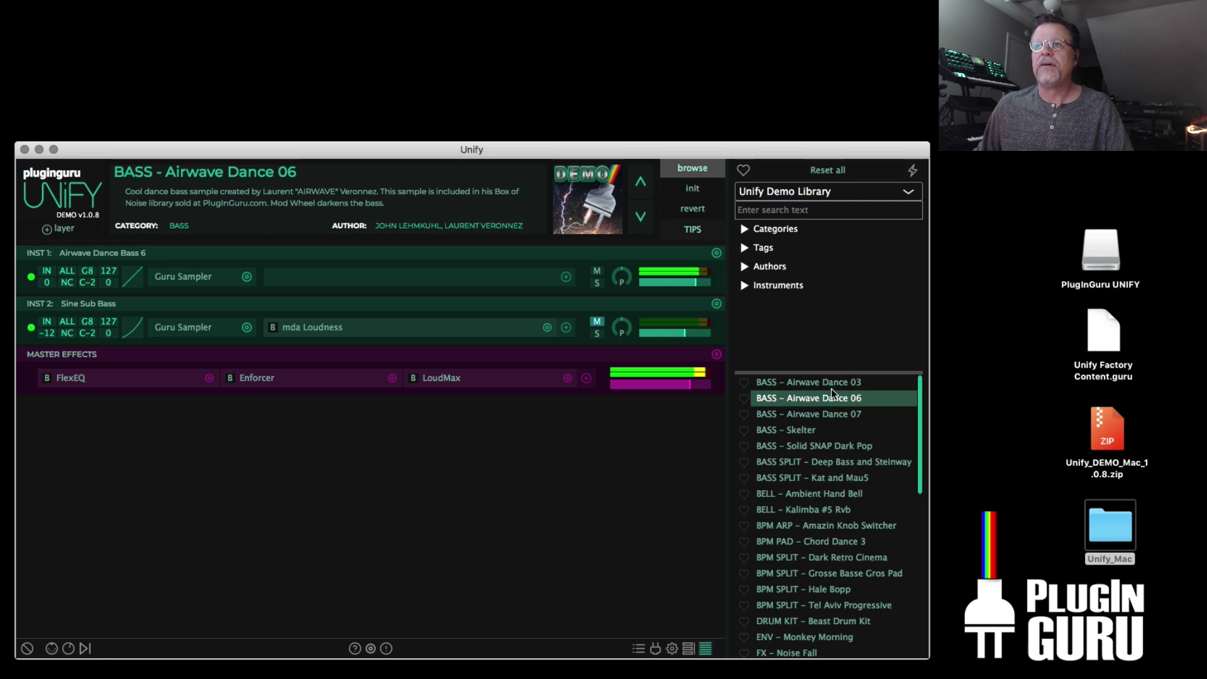
Step: Audition BASS - Airwave Dance 03, BASS - Skelter and BASS SPLIT - Deep Bass and Steinway, ending on BASS SPLIT - Kat and Mau5
left_click(831, 382)
left_click(822, 431)
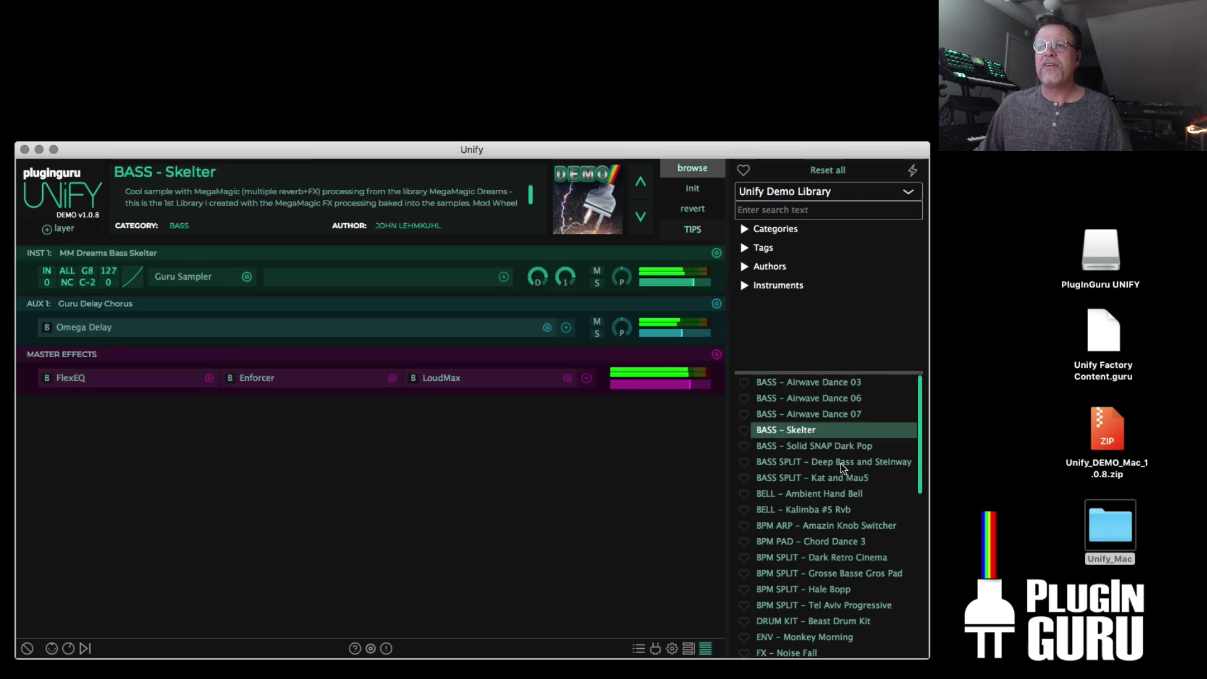
left_click(839, 463)
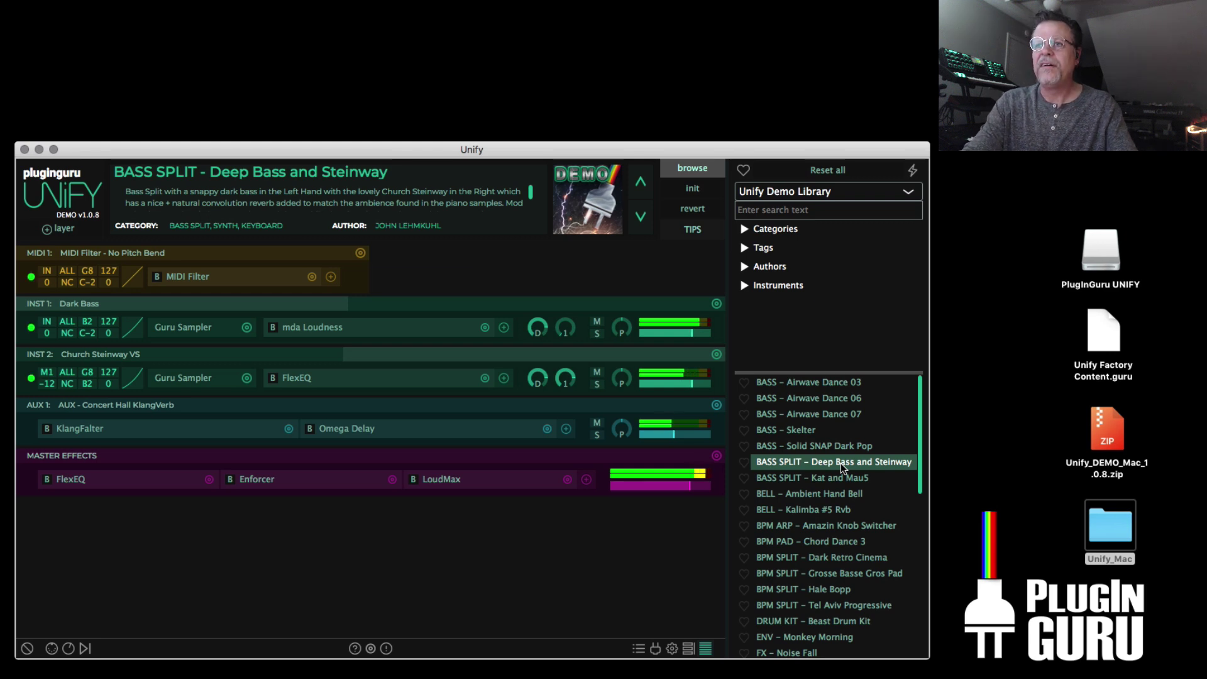
left_click(827, 477)
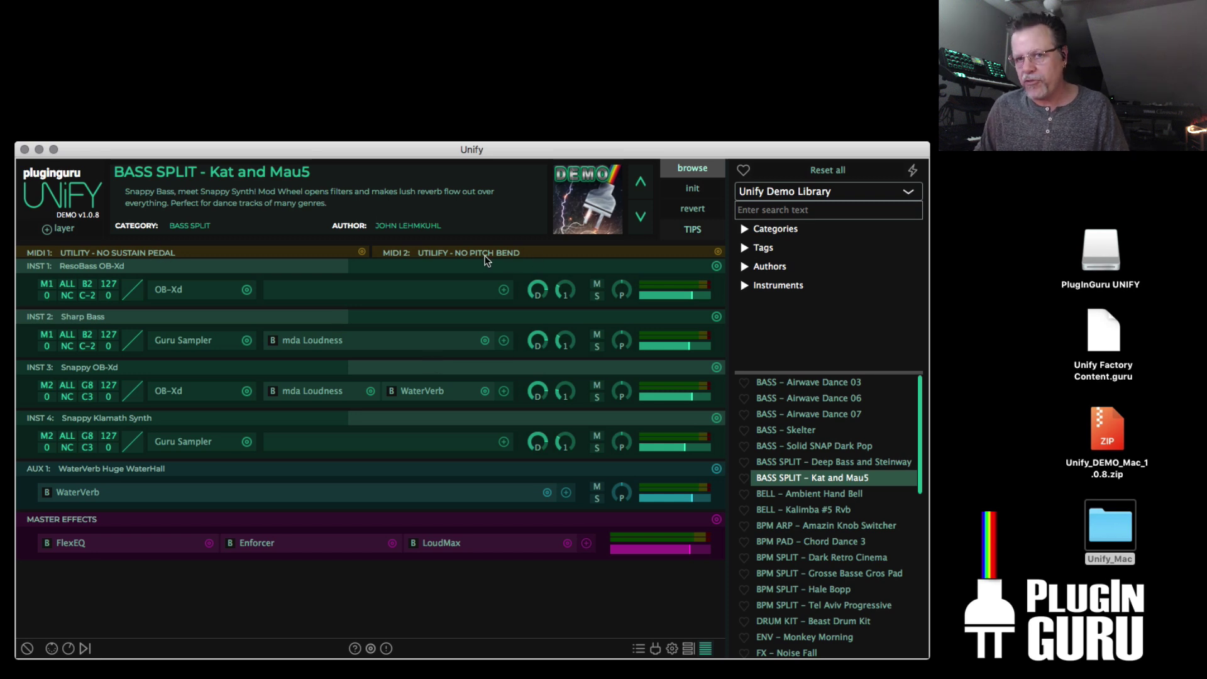
Step: Show the patch's MIDI layers and review the MIDI Sustain options in the MIDI 1 MIDI Filter
left_click(62, 228)
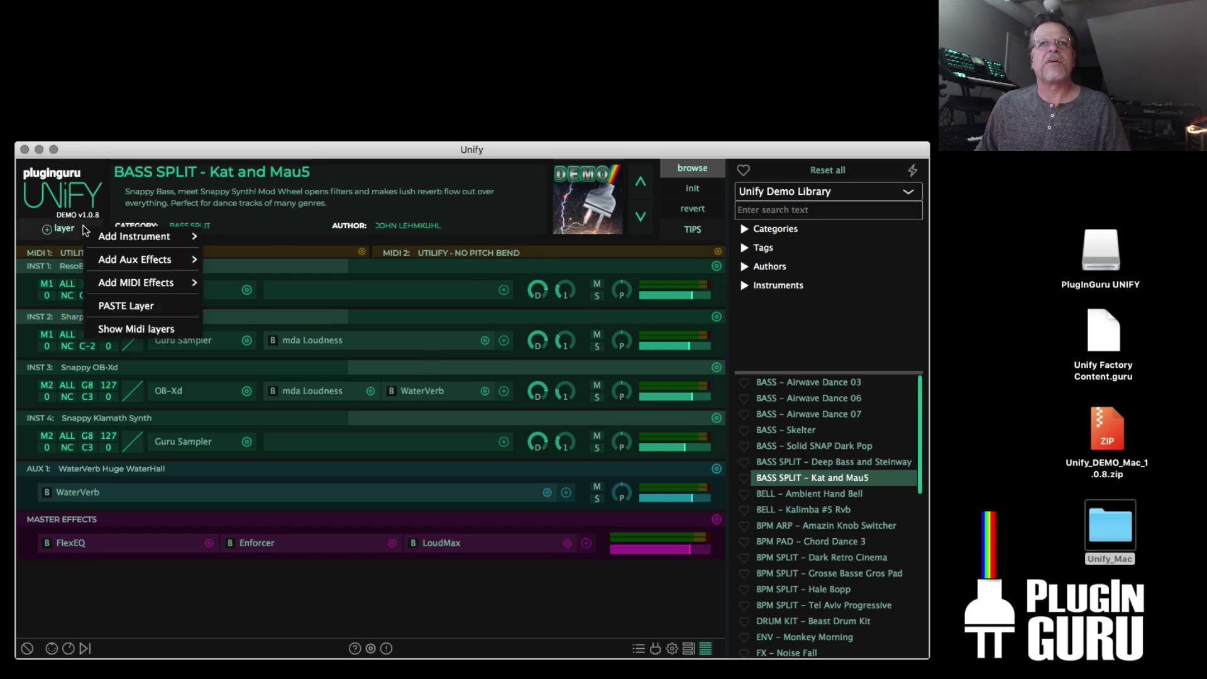
left_click(123, 328)
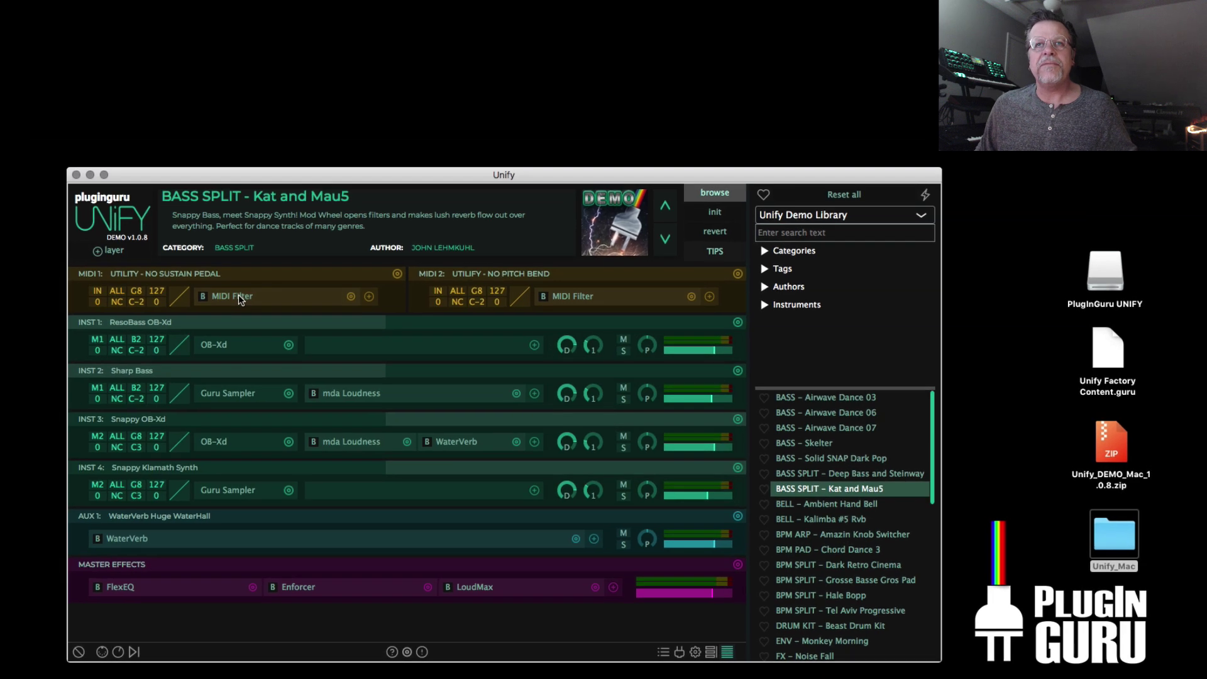
left_click(192, 277)
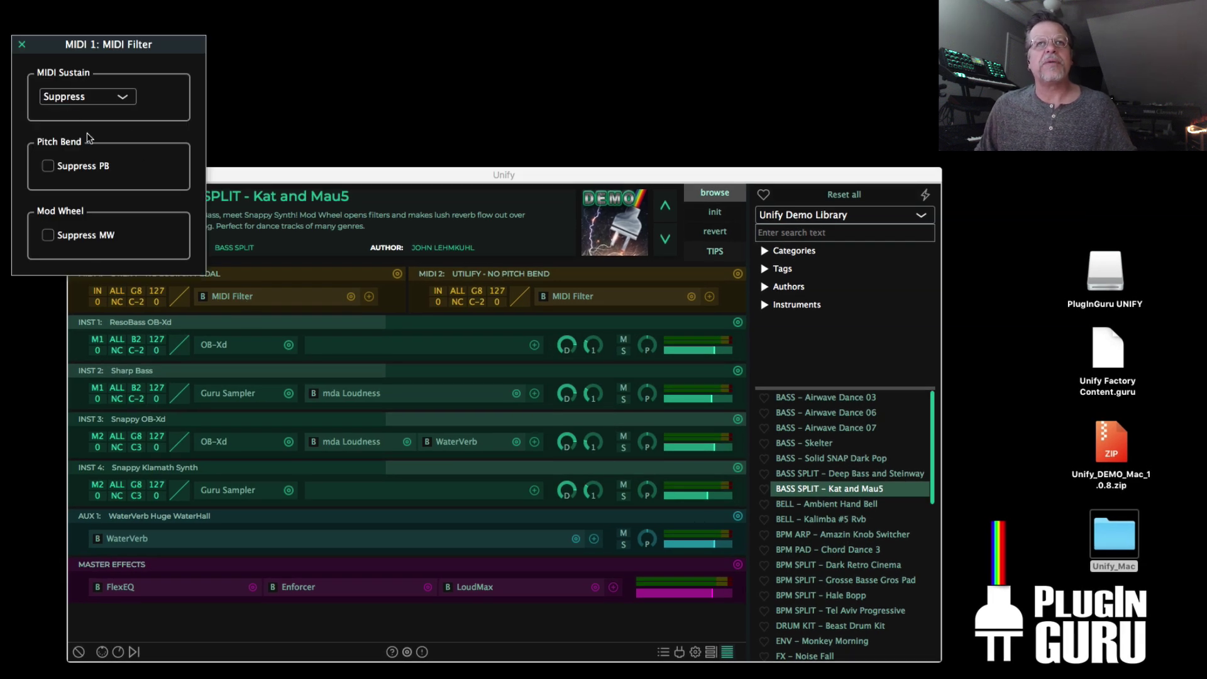
left_click(80, 99)
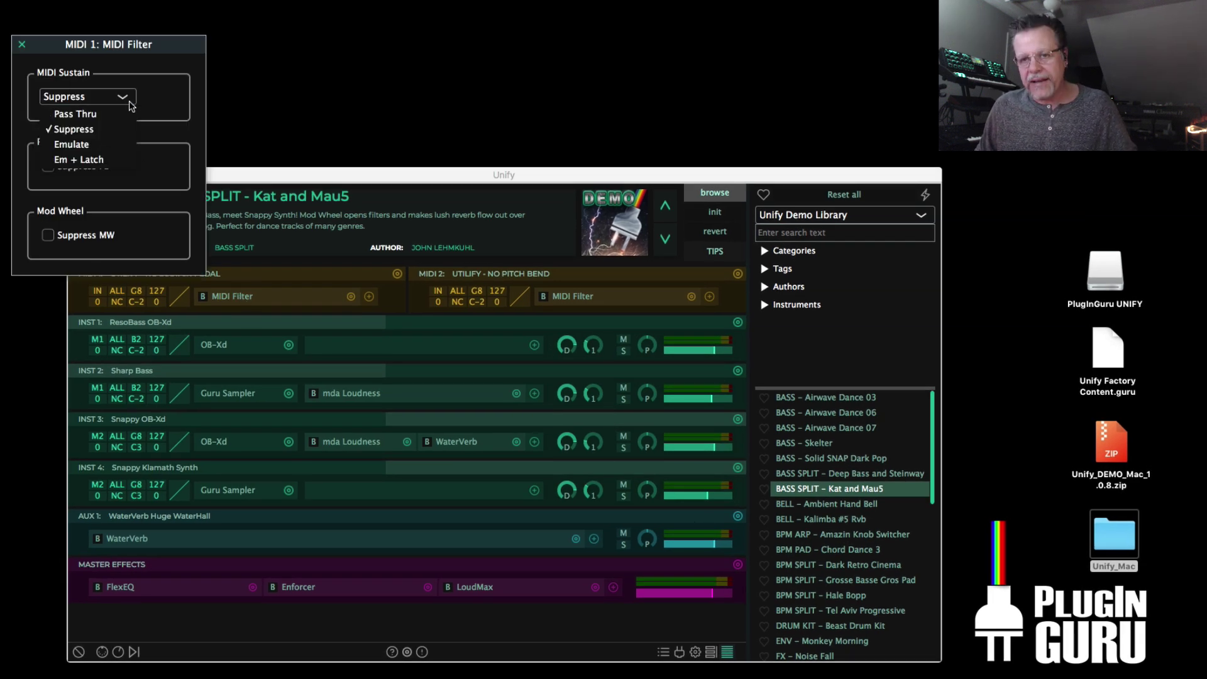
left_click(187, 170)
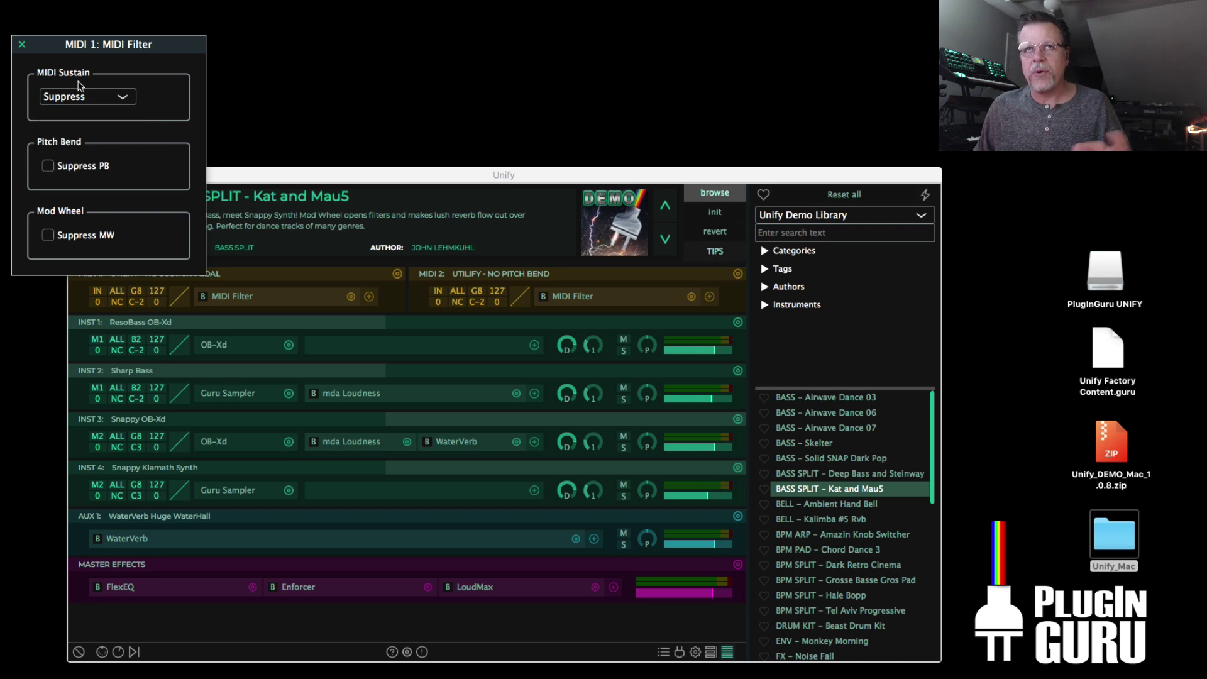
left_click(21, 44)
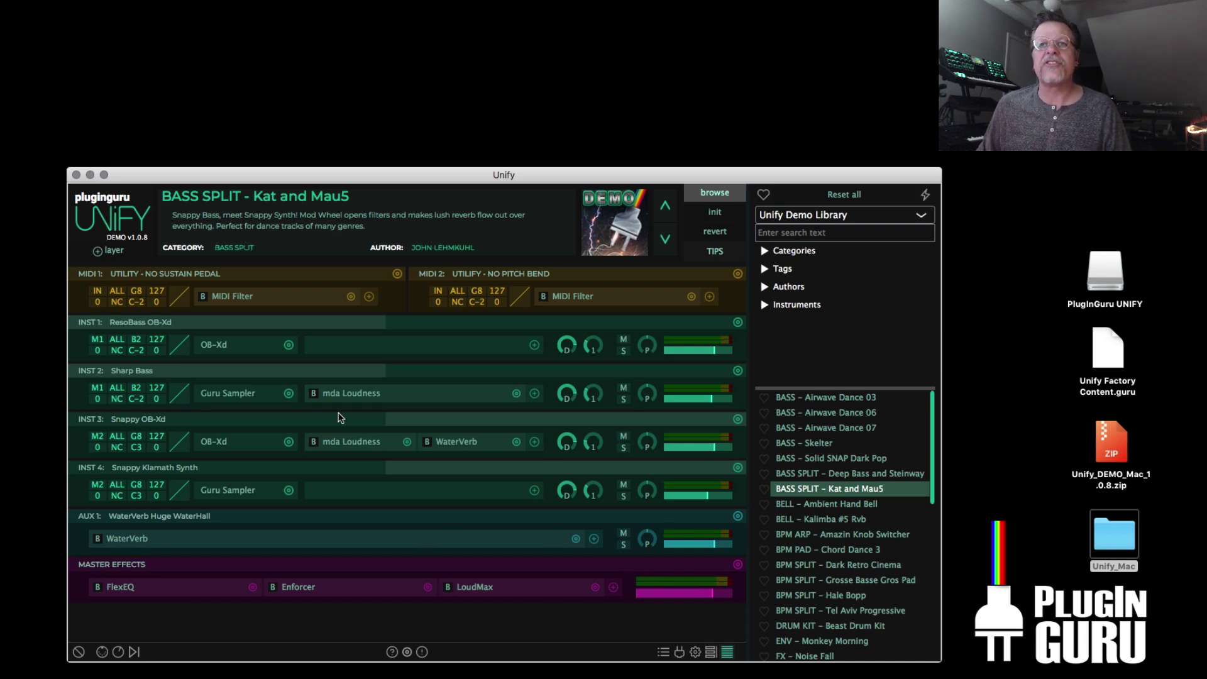
Step: Inspect the INST 2 Guru Sampler and set the mod wheel lag of the INST 4 Guru Sampler to 1.10 sec
left_click(227, 394)
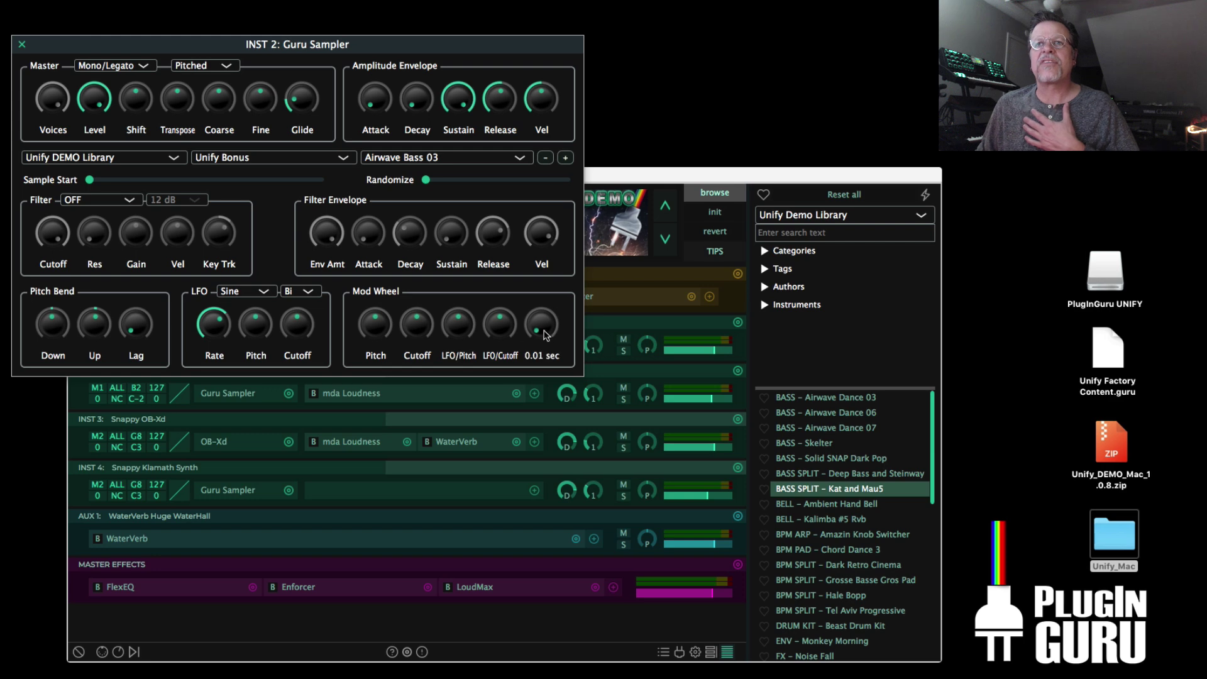
left_click(22, 44)
left_click(232, 493)
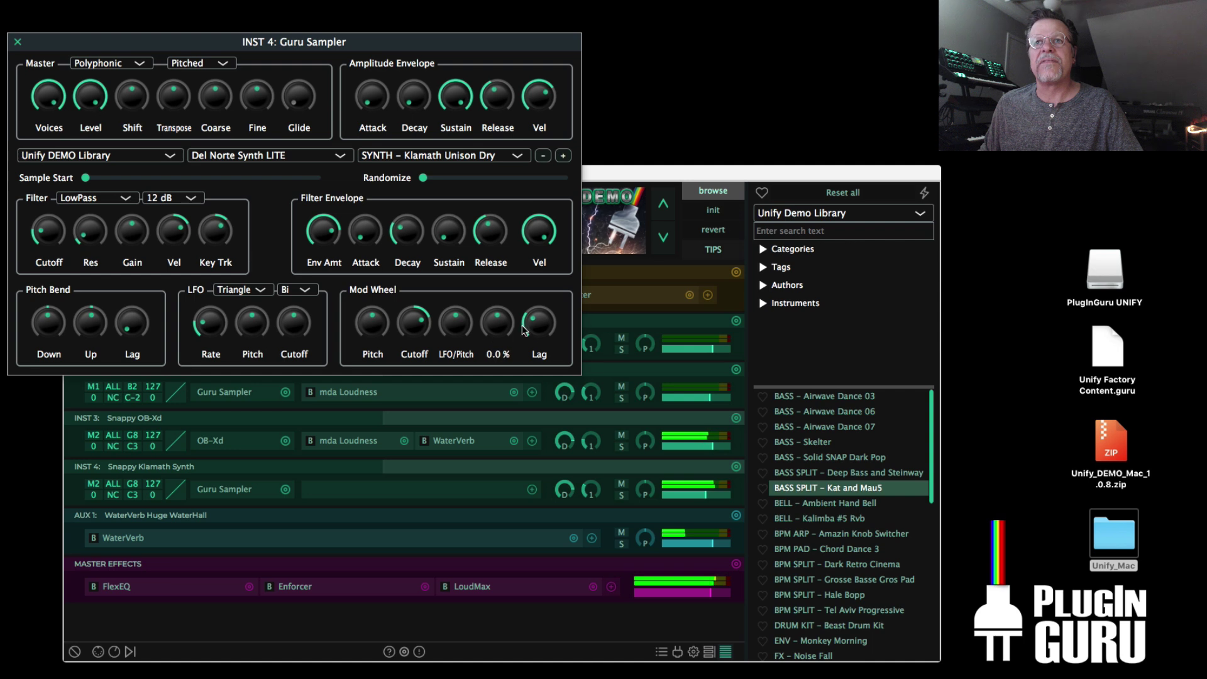
left_click_drag(541, 442, 550, 311)
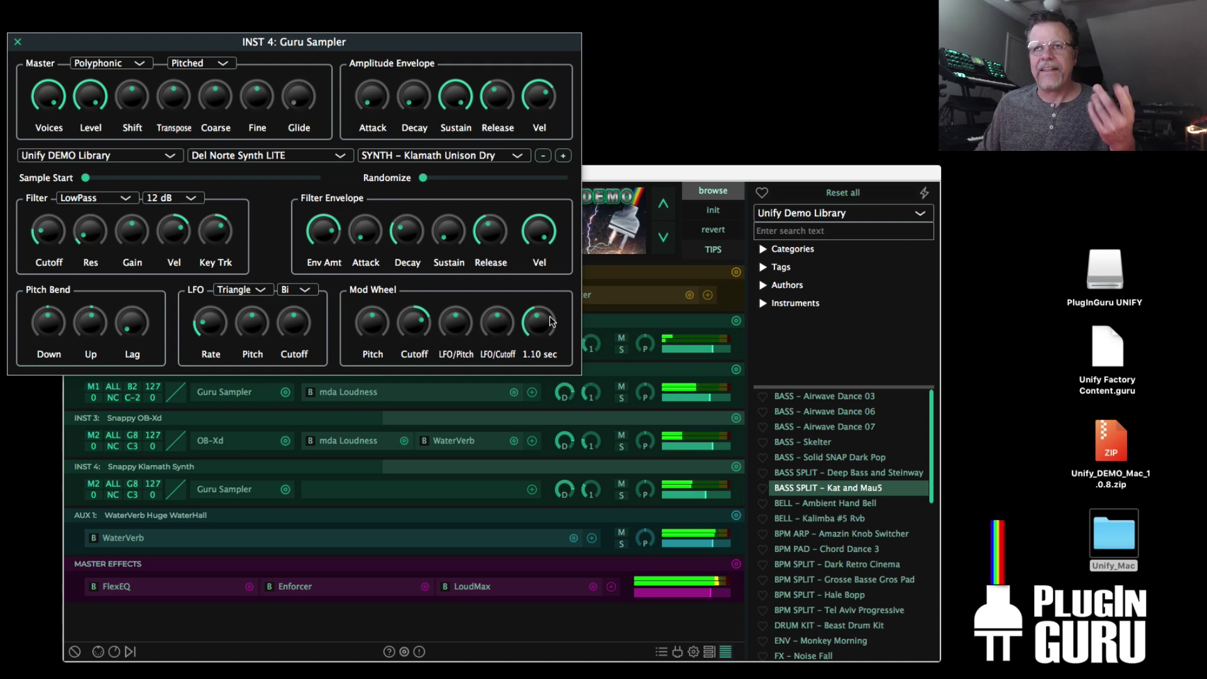
left_click(18, 41)
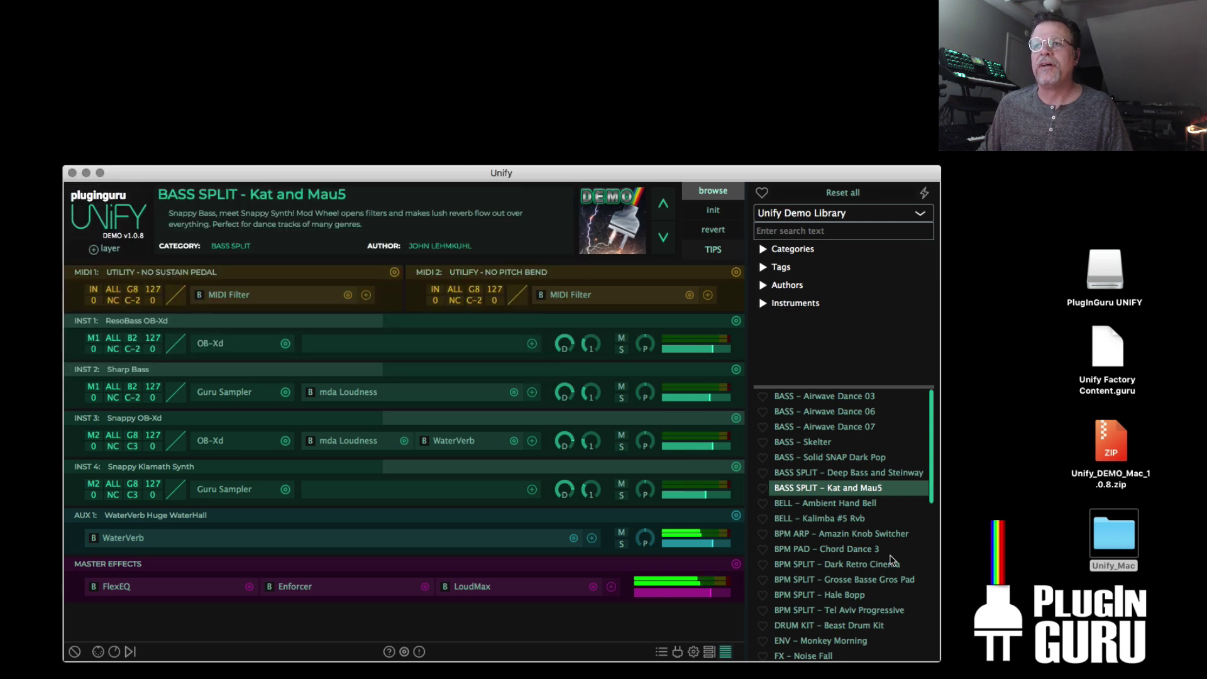
Step: Load the BELL - Ambient Hand Bell patch and view the sounds available in its Guru Sampler's MegaMagic Bells and Winds LITE bank
left_click(836, 505)
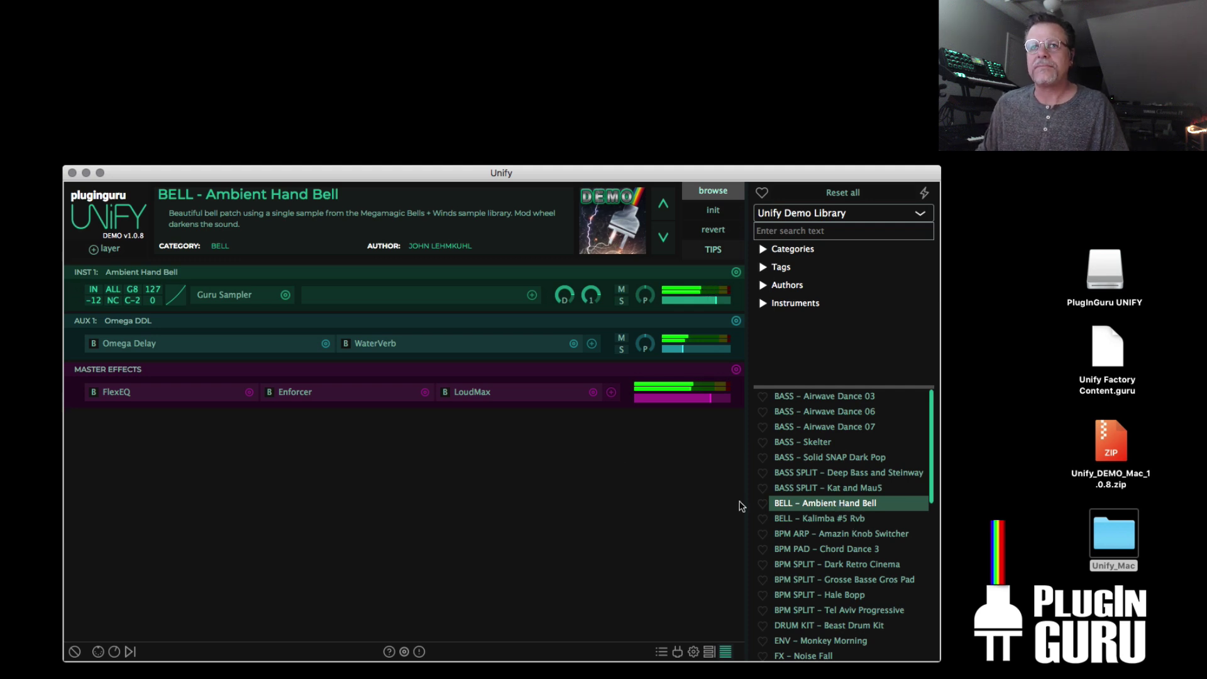
left_click(239, 304)
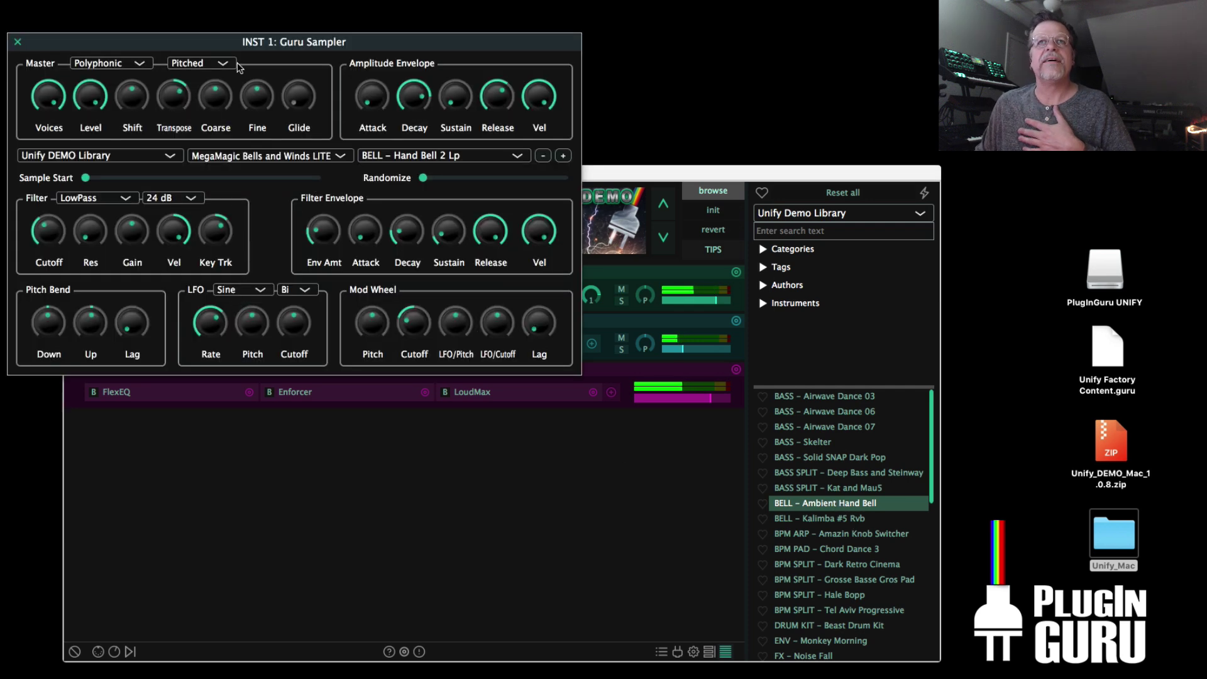
left_click_drag(239, 8, 473, 274)
left_click(672, 394)
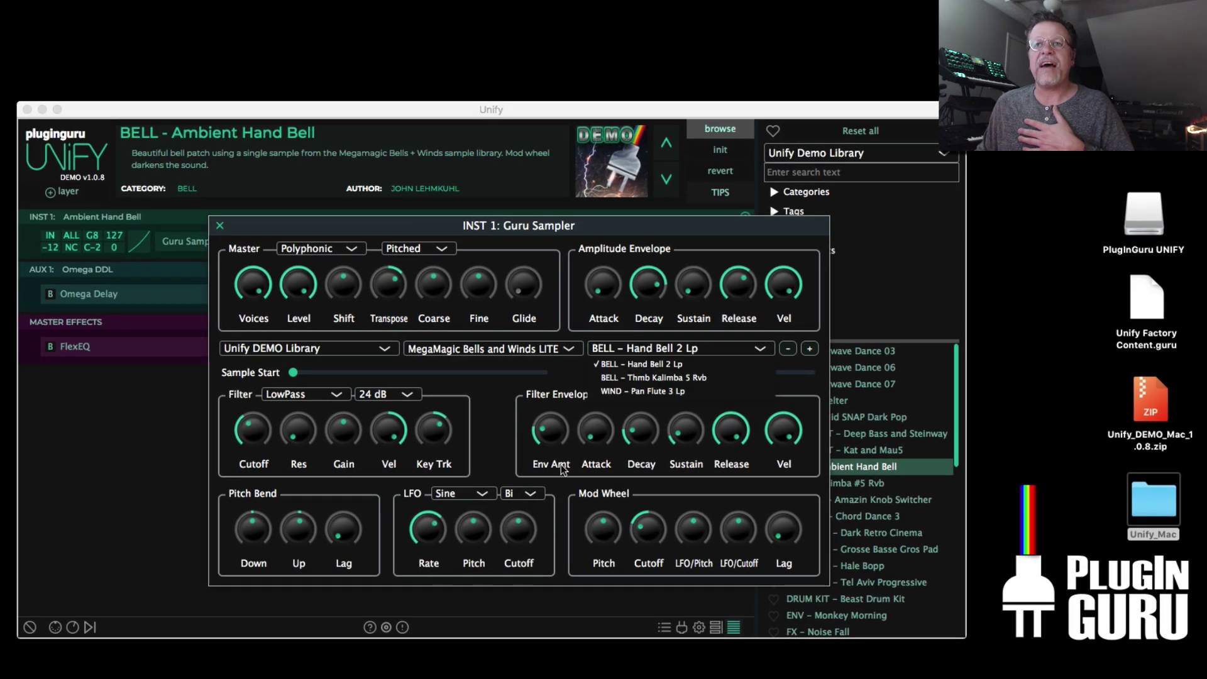
left_click(468, 372)
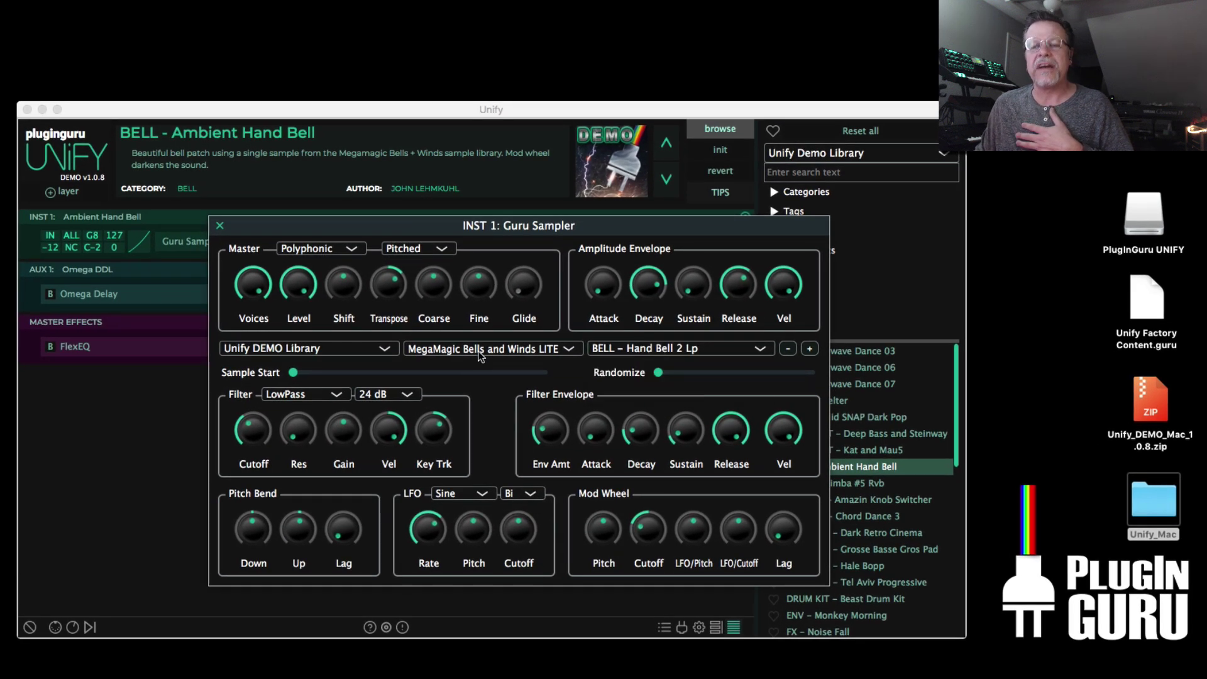
Step: Switch the Guru Sampler to the Unify Standard Library's MegaMagic Bells and Winds LITE bank and view its sound list
left_click(325, 350)
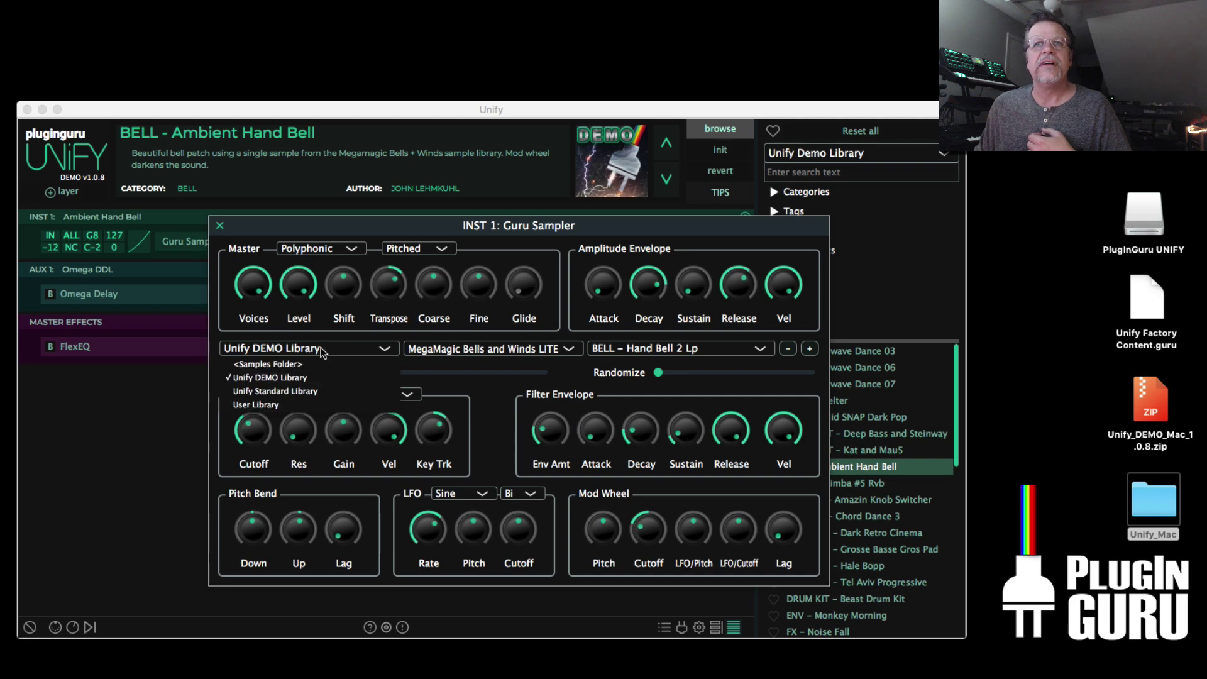
left_click(314, 391)
left_click(490, 349)
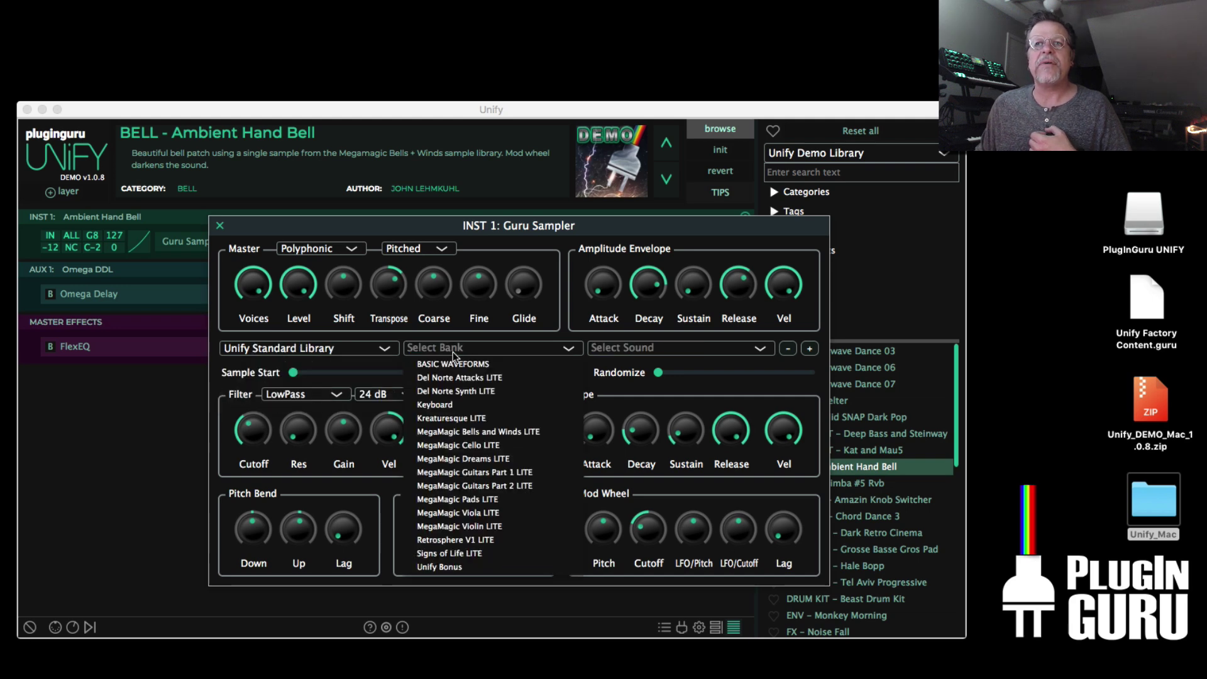
left_click(515, 433)
left_click(647, 352)
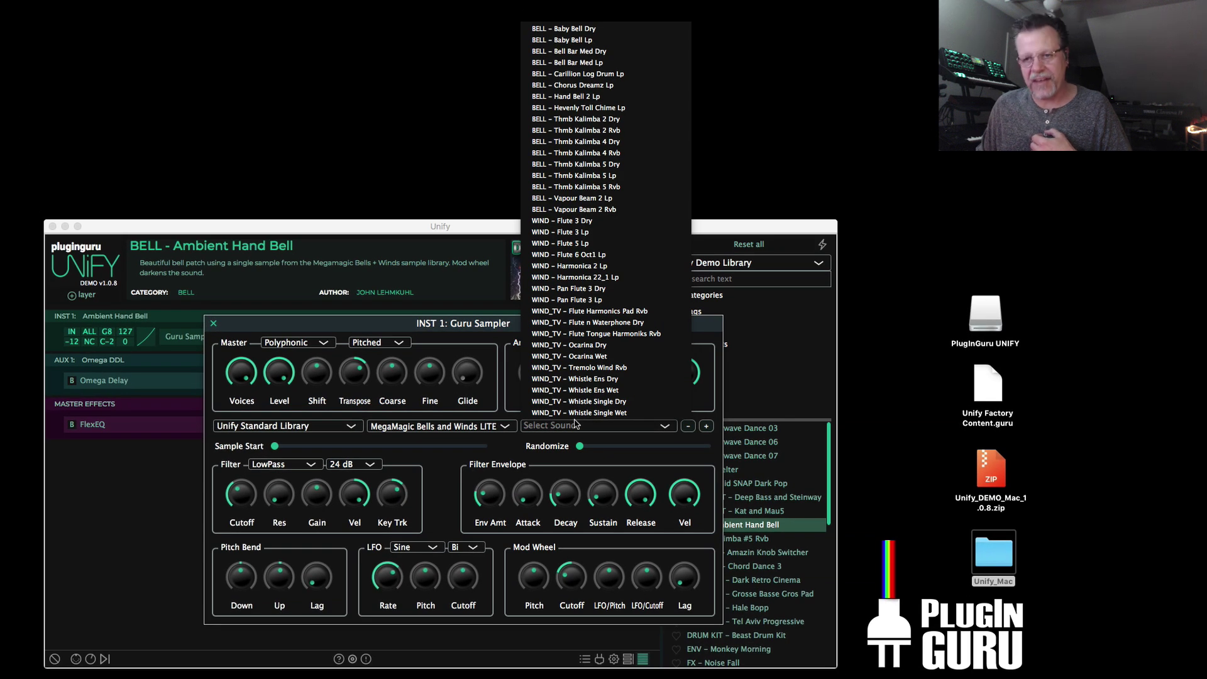
Step: Review the Unify Standard Library's banks, select the Keyboard bank in the Guru Sampler, and view its sounds without choosing one
left_click(410, 425)
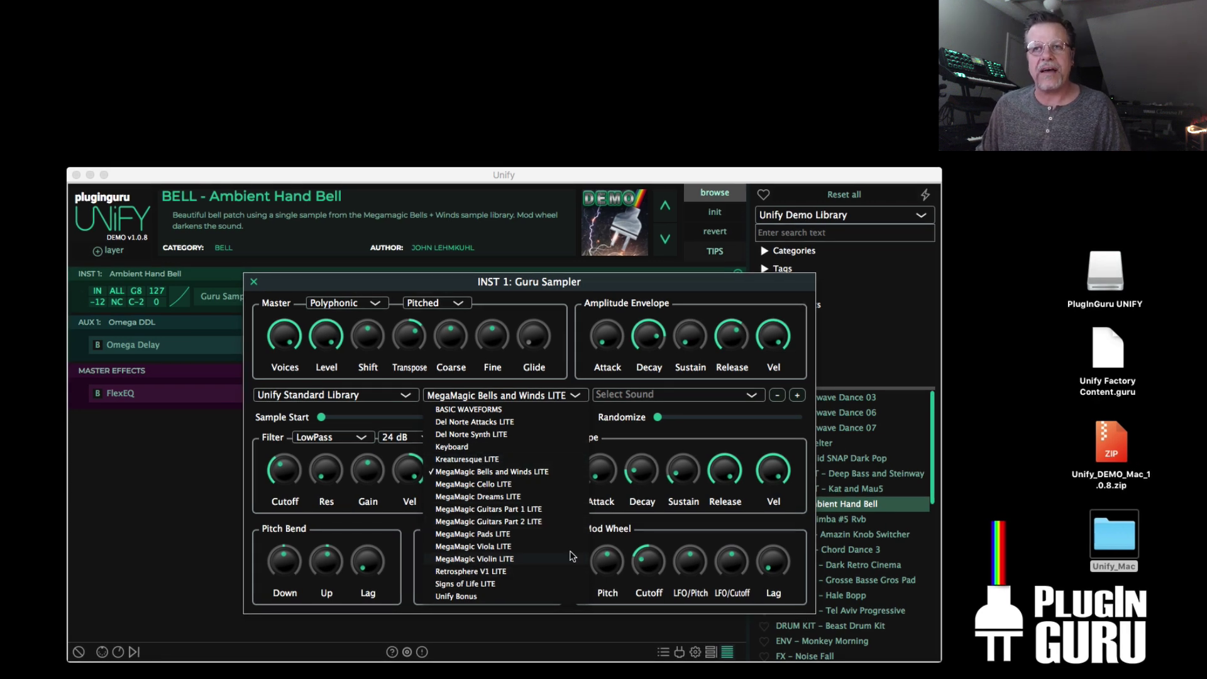
left_click(704, 493)
mouse_move(715, 478)
left_click(473, 396)
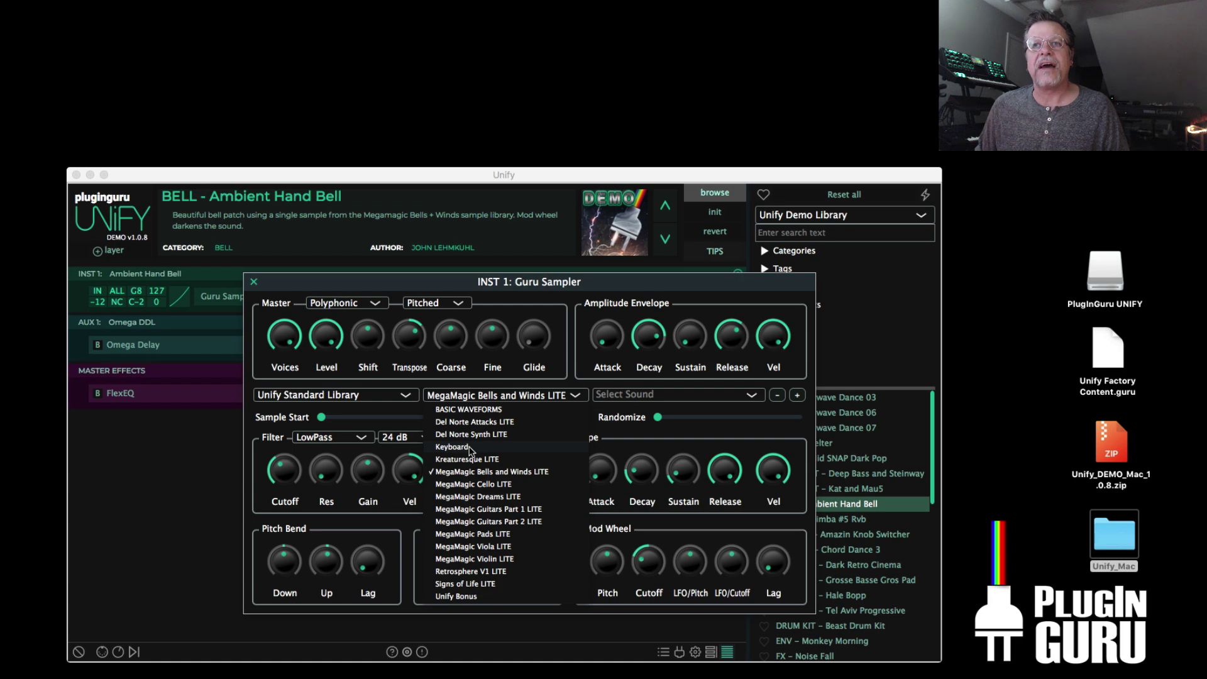
left_click(470, 447)
left_click(625, 395)
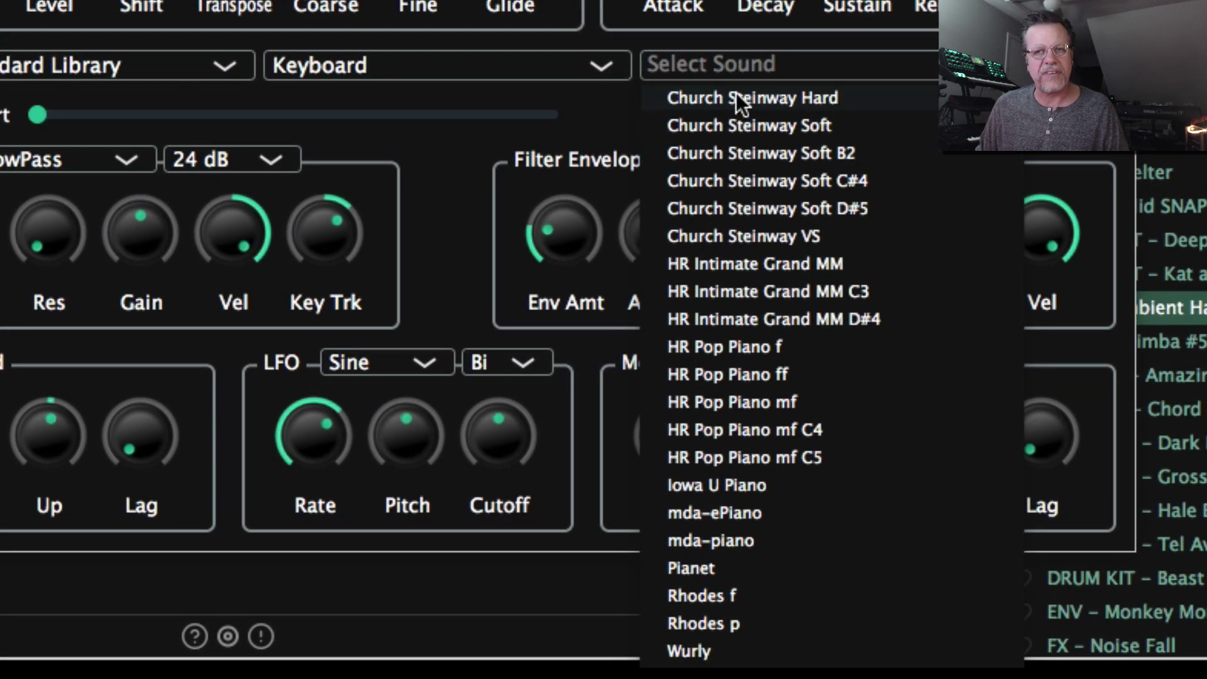
left_click(579, 307)
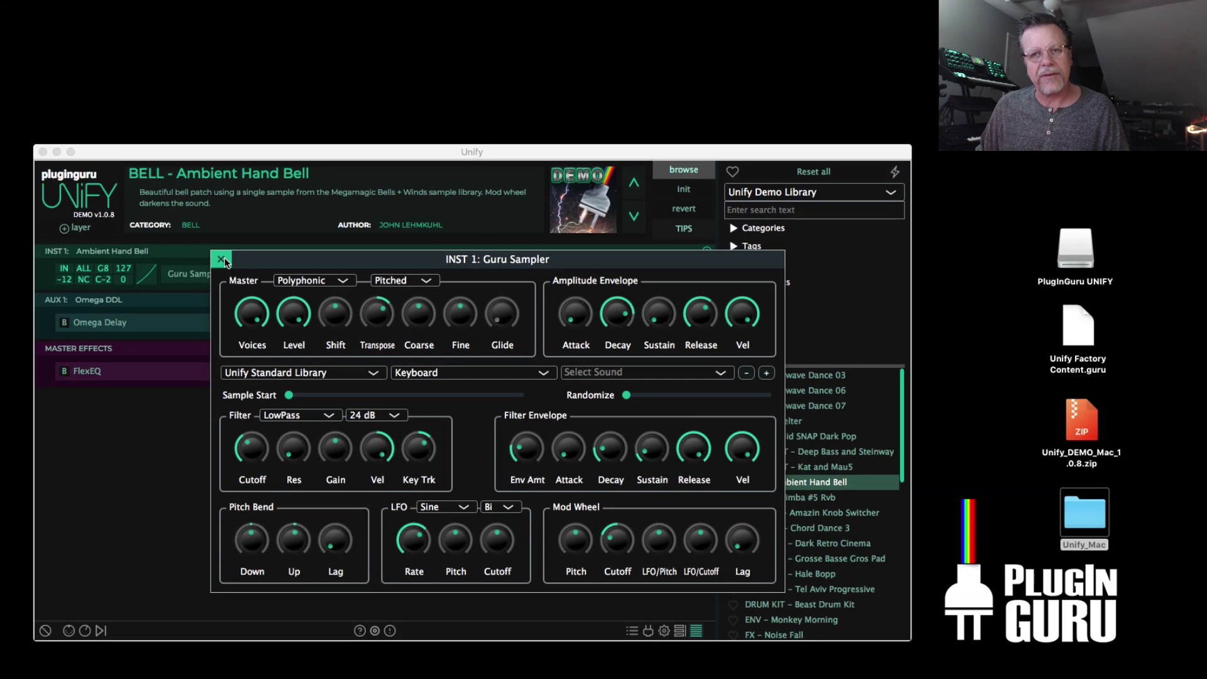
Step: Close the Guru Sampler editor and load the BELL - Kalimba #5 Rvb patch
left_click(221, 259)
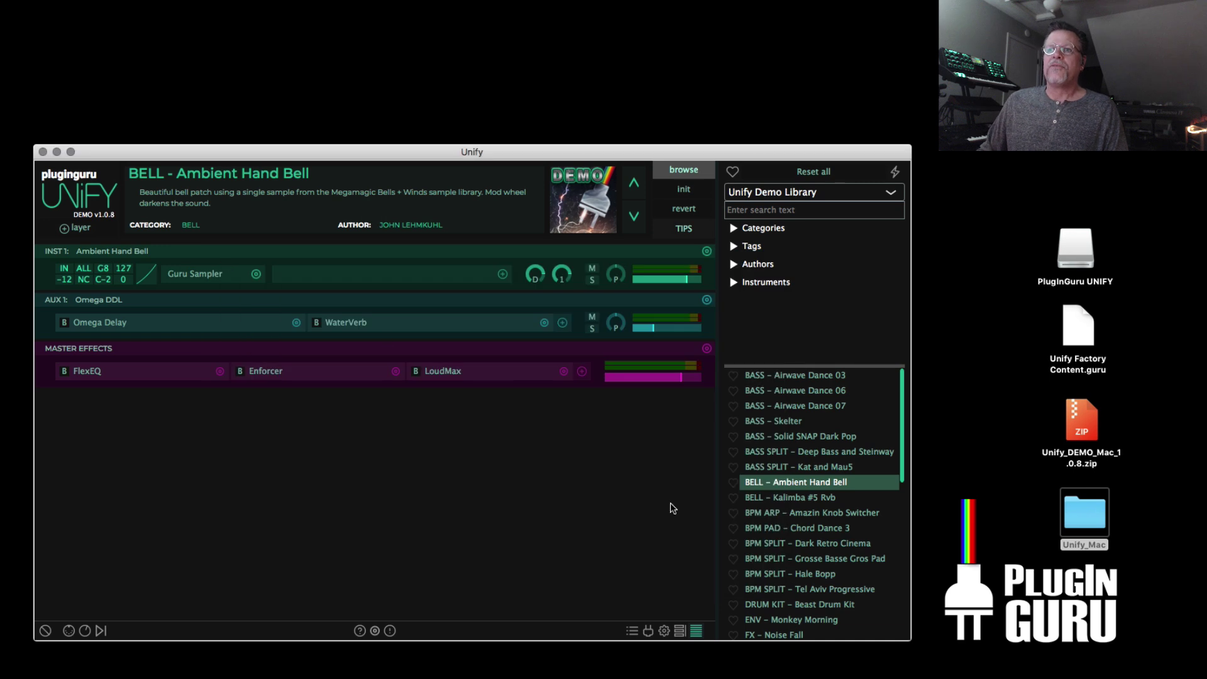
left_click(805, 498)
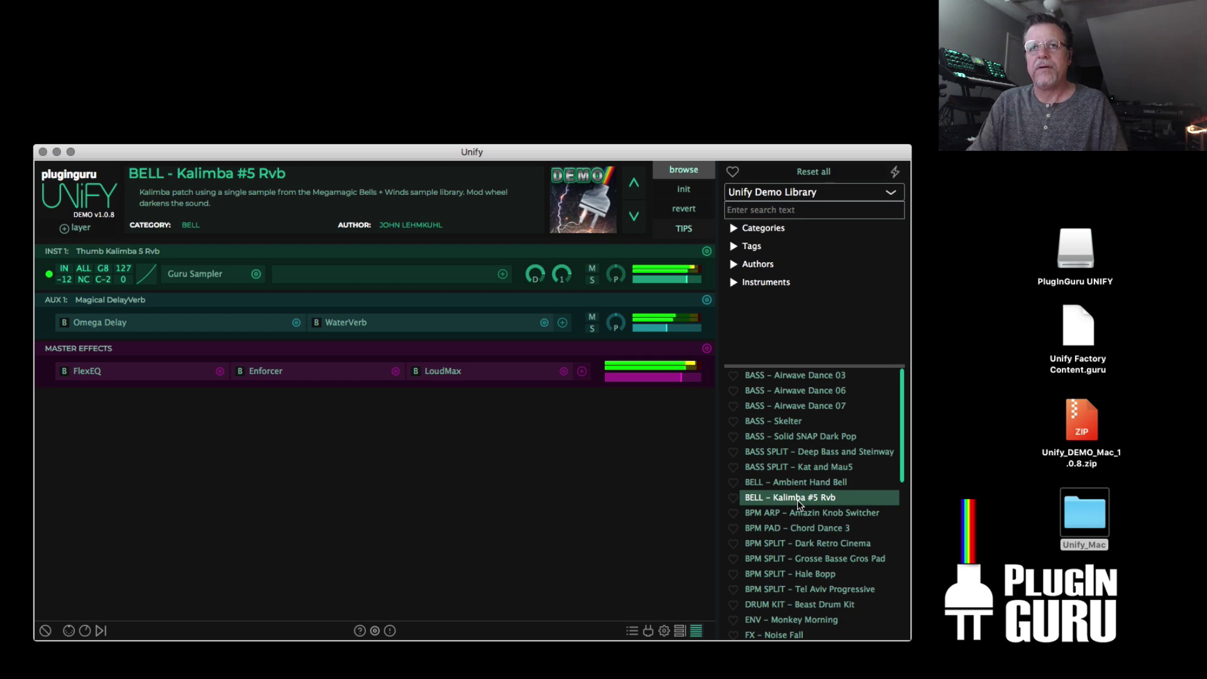
Step: Load the BPM ARP - Amazin Knob Switcher patch and inspect the BlueARP arpeggiator in its MIDI 1 layer
left_click(799, 511)
left_click(304, 267)
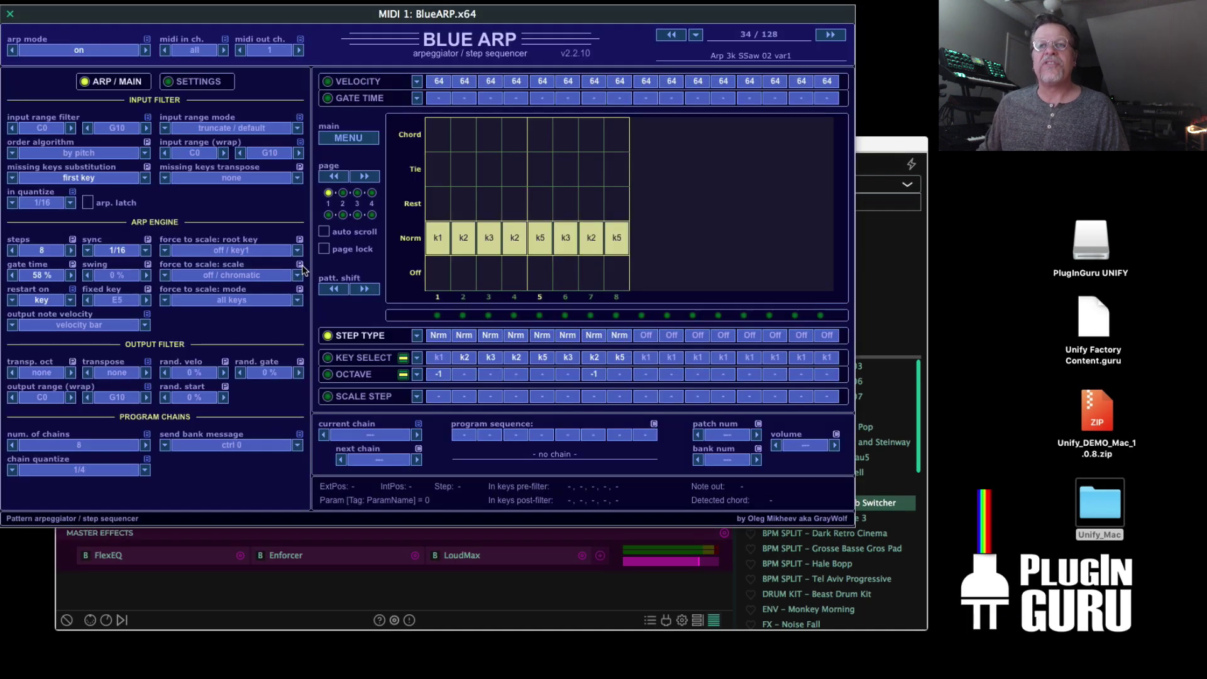
left_click_drag(510, 11, 568, 120)
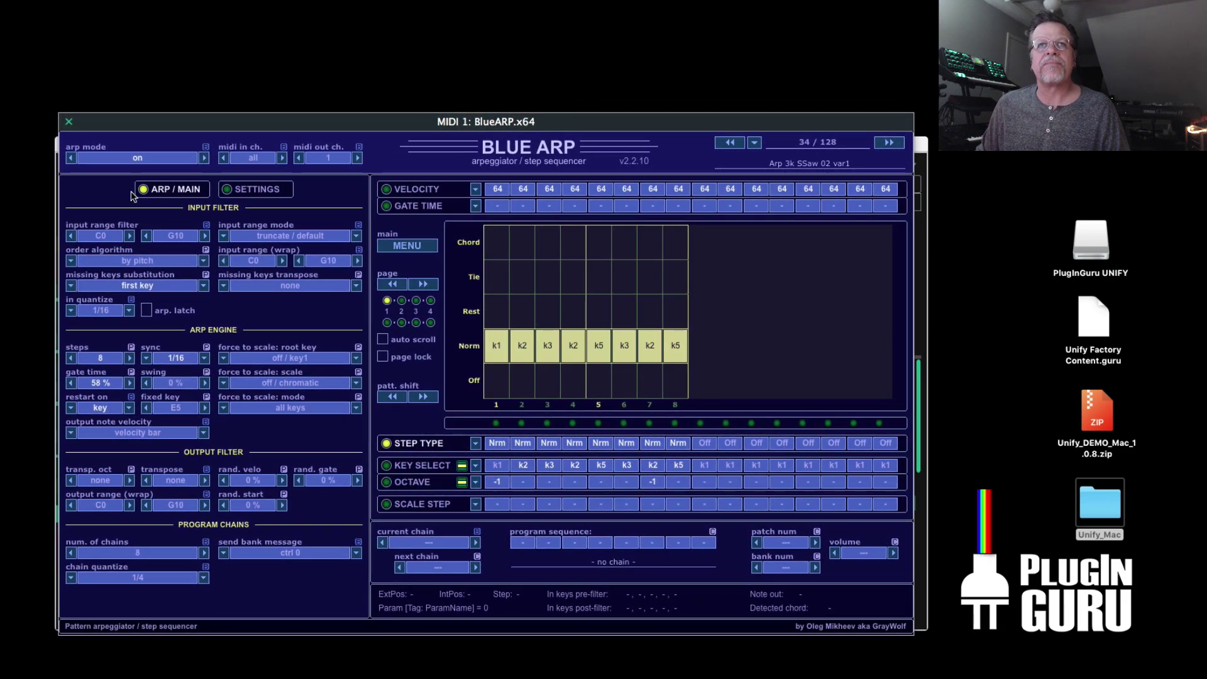
left_click(70, 122)
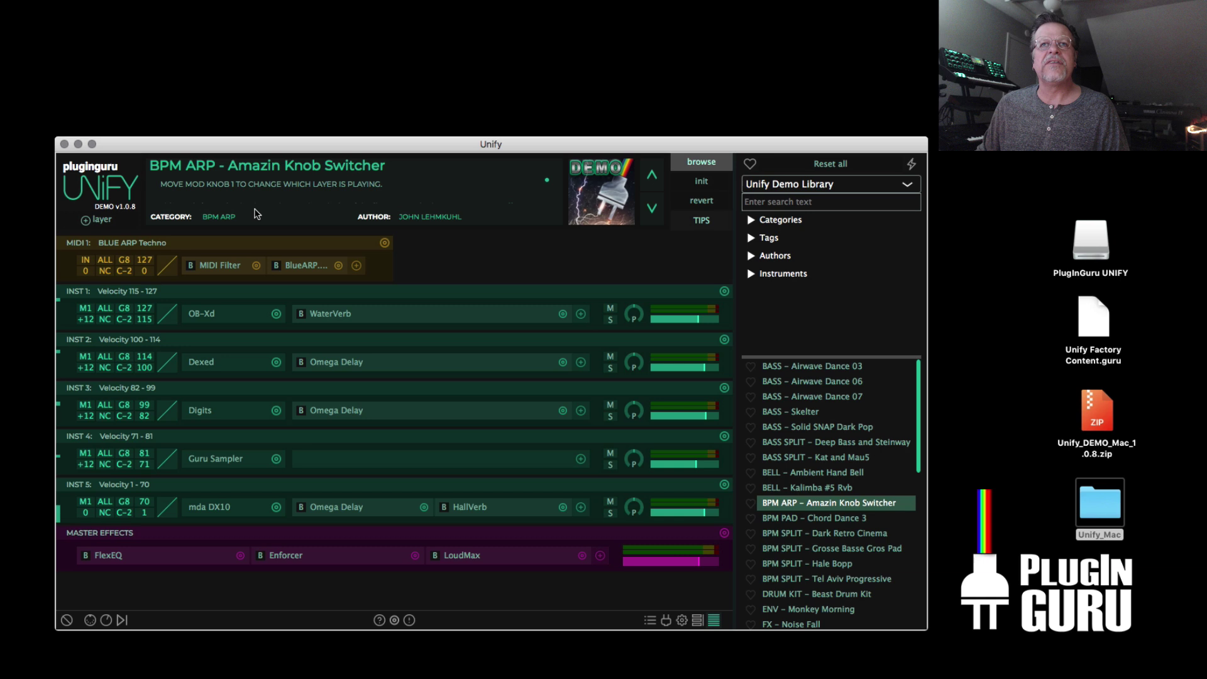
left_click(86, 307)
left_click(148, 301)
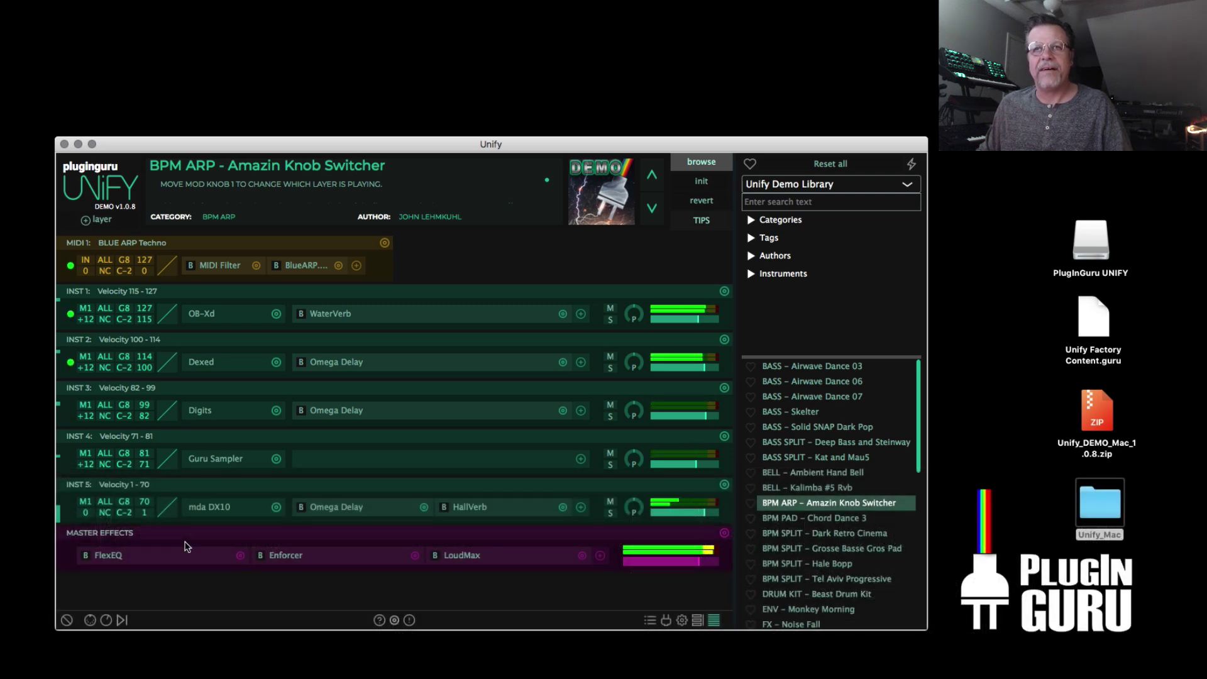
Step: Replace the INST 1 layer with the Piano 1 layer preset from the PG-8X category
left_click(724, 291)
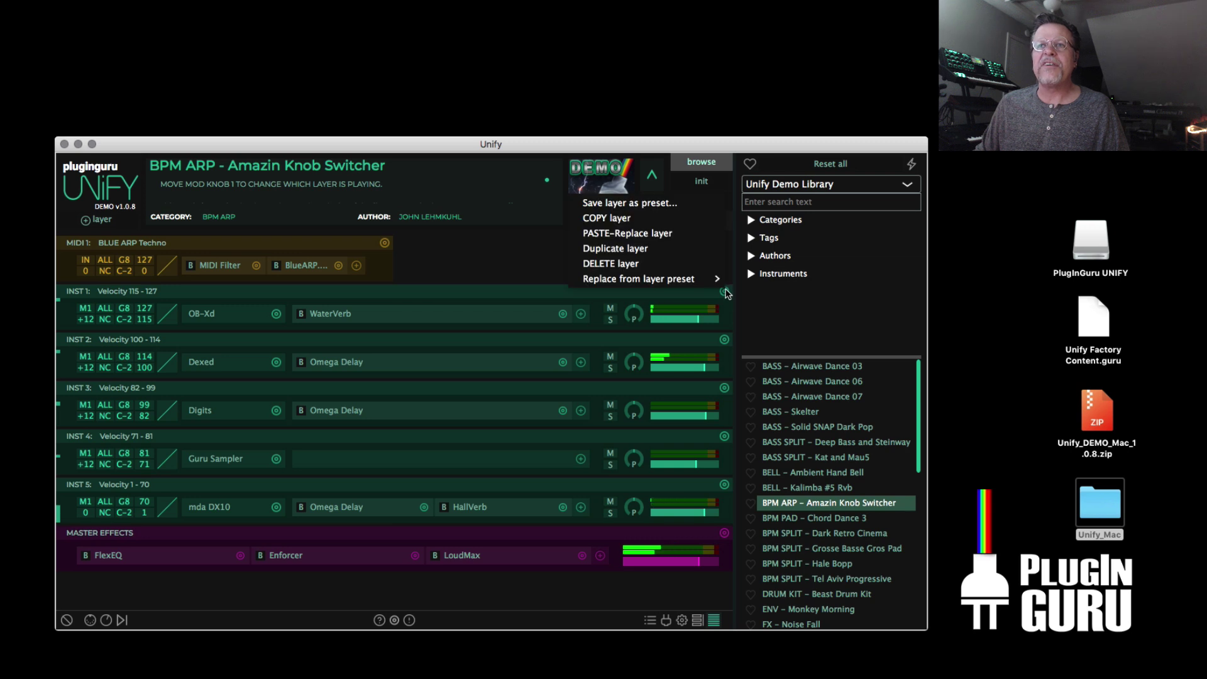
mouse_move(661, 288)
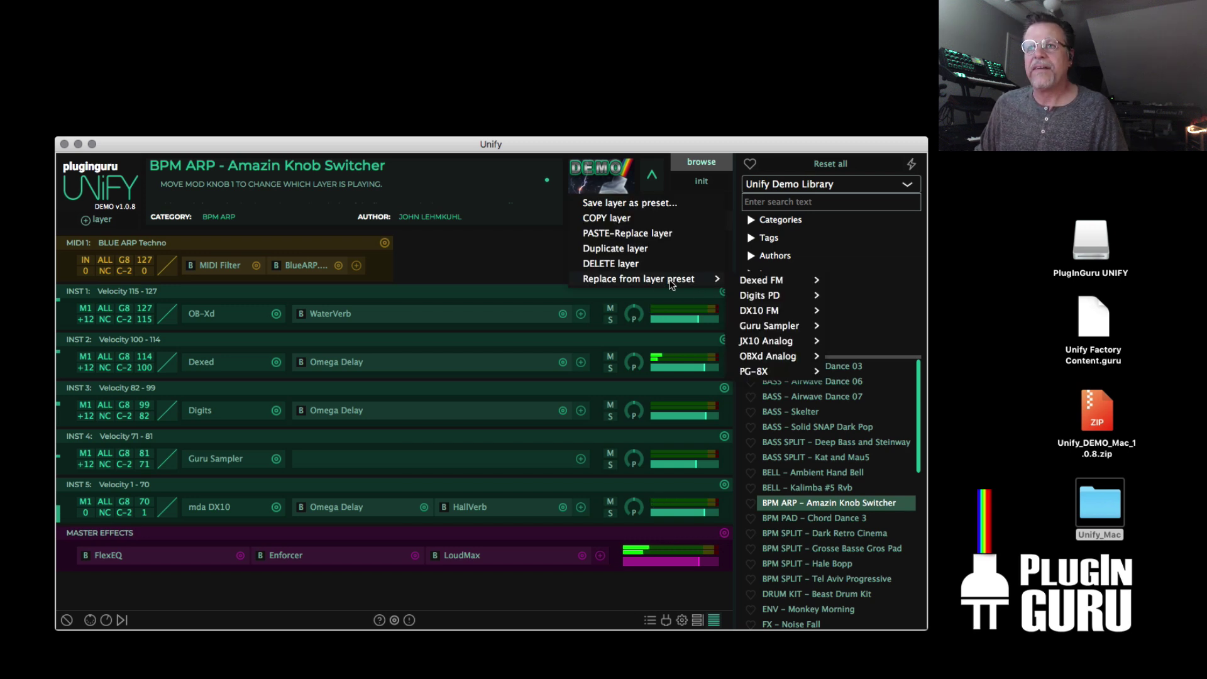
mouse_move(771, 322)
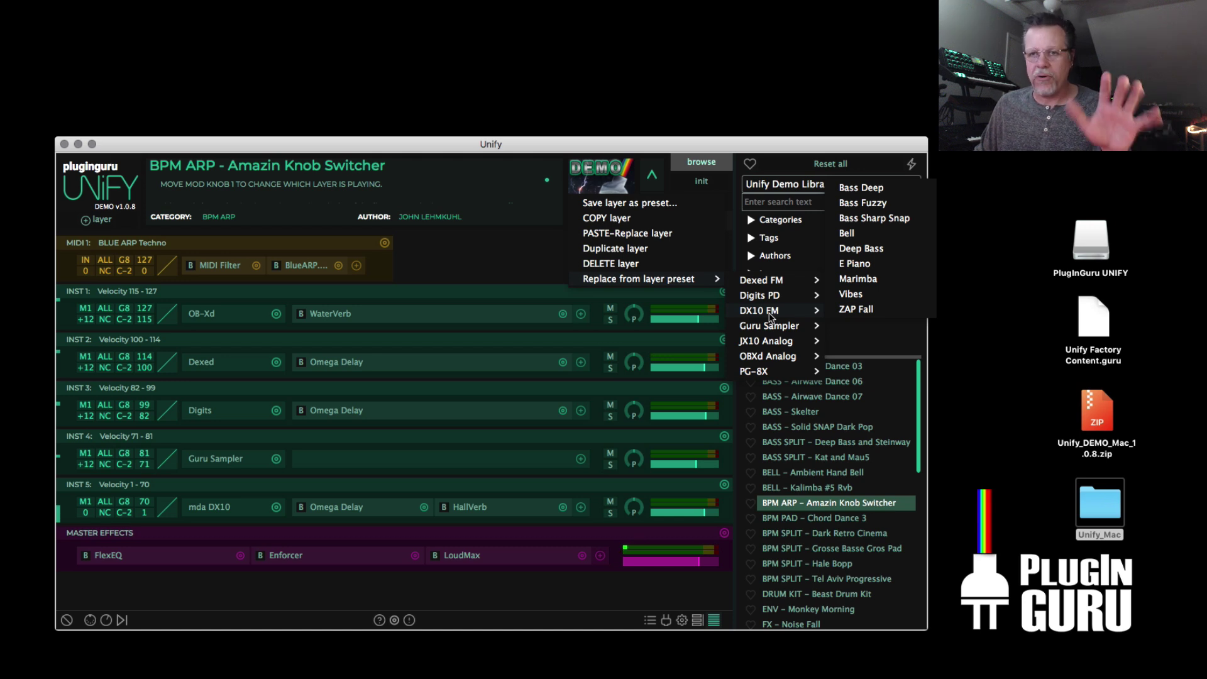
mouse_move(755, 374)
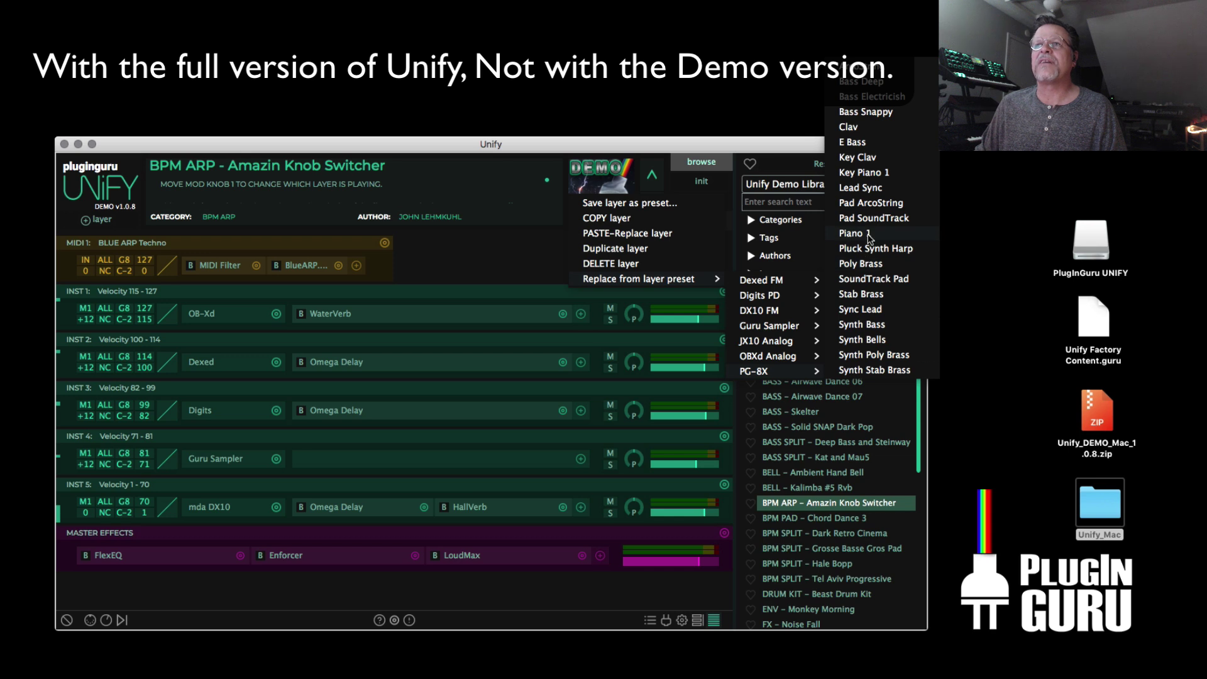
left_click(868, 234)
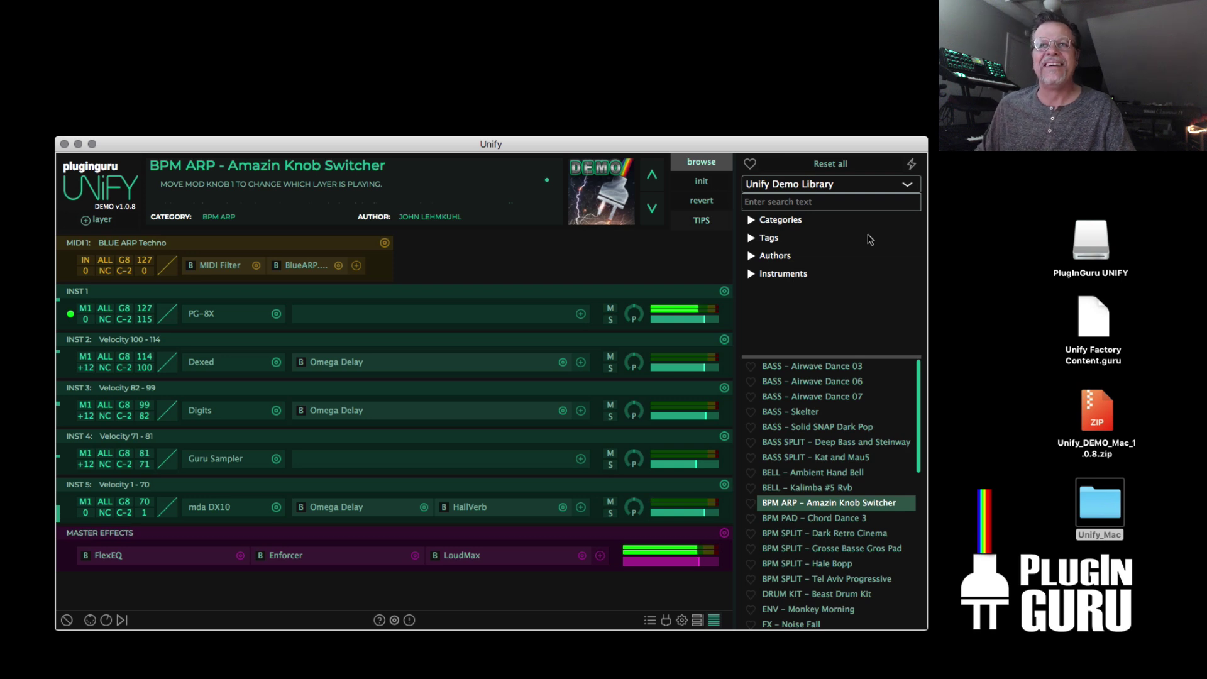
Step: Add the Unify Standard effect Omega Delay to the INST 1 layer after PG-8X
left_click(580, 313)
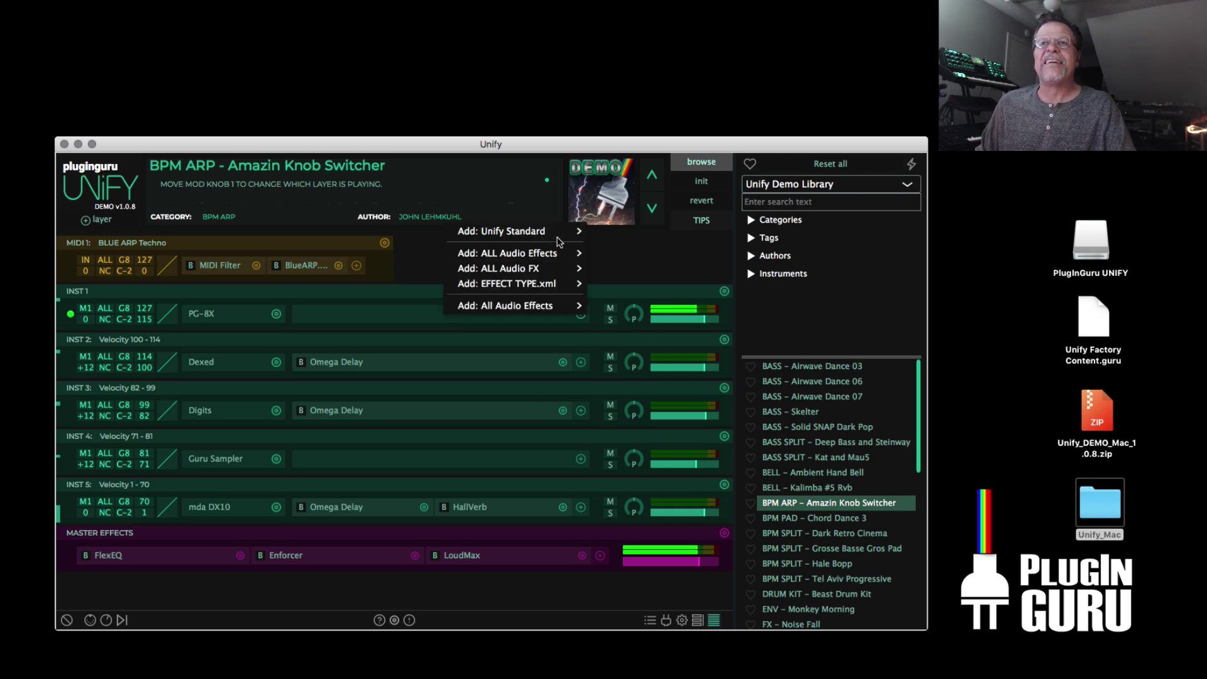
mouse_move(546, 244)
mouse_move(641, 233)
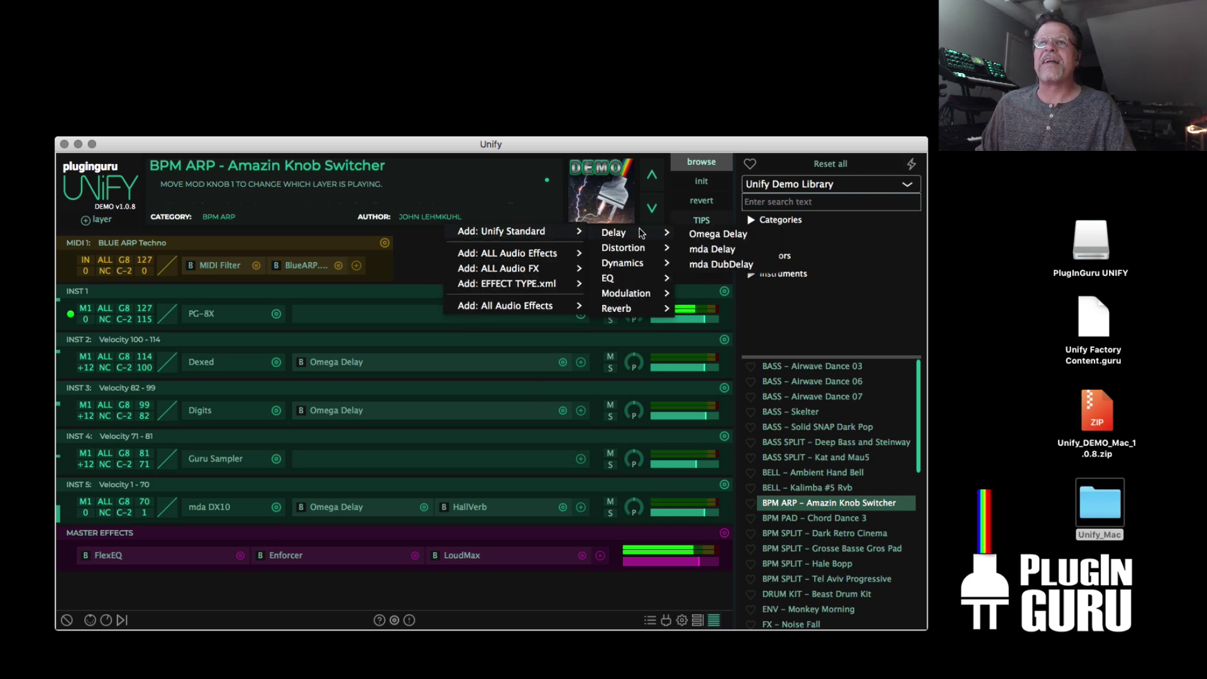
left_click(723, 234)
Step: Set the INST 1 Omega Delay to BPM Sync with a 1/8 D right delay time and a 21.5 % dry/wet mix
left_click(110, 43)
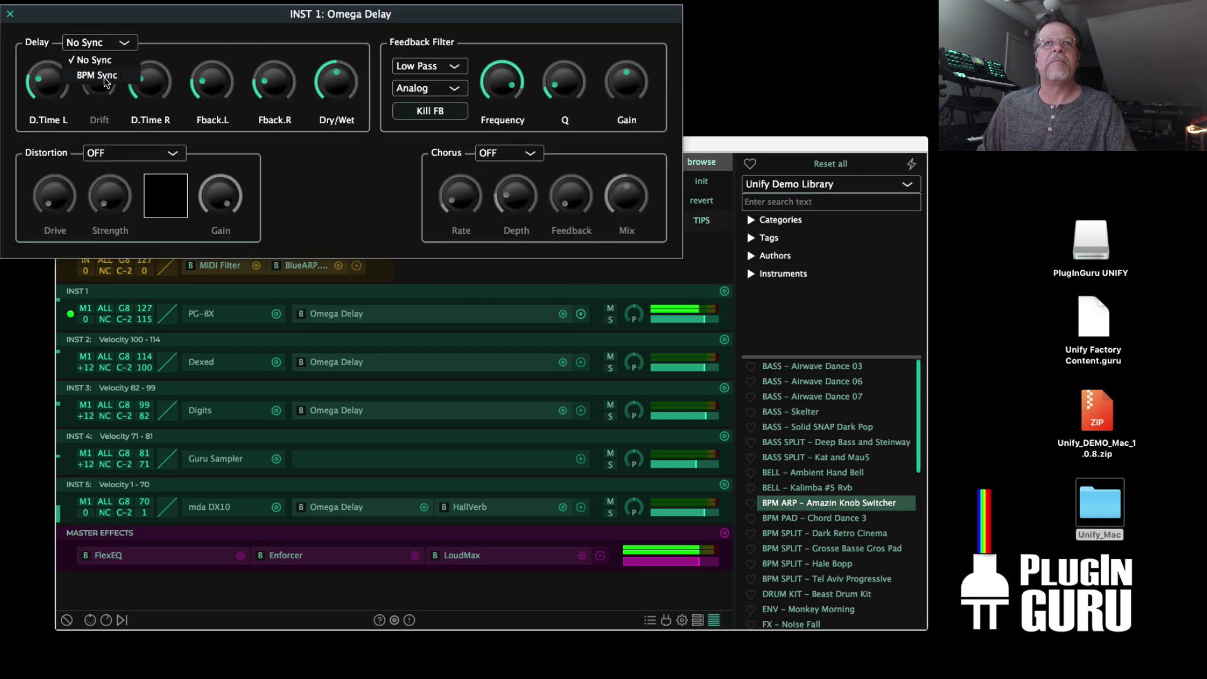
left_click(98, 75)
left_click_drag(141, 81, 141, 88)
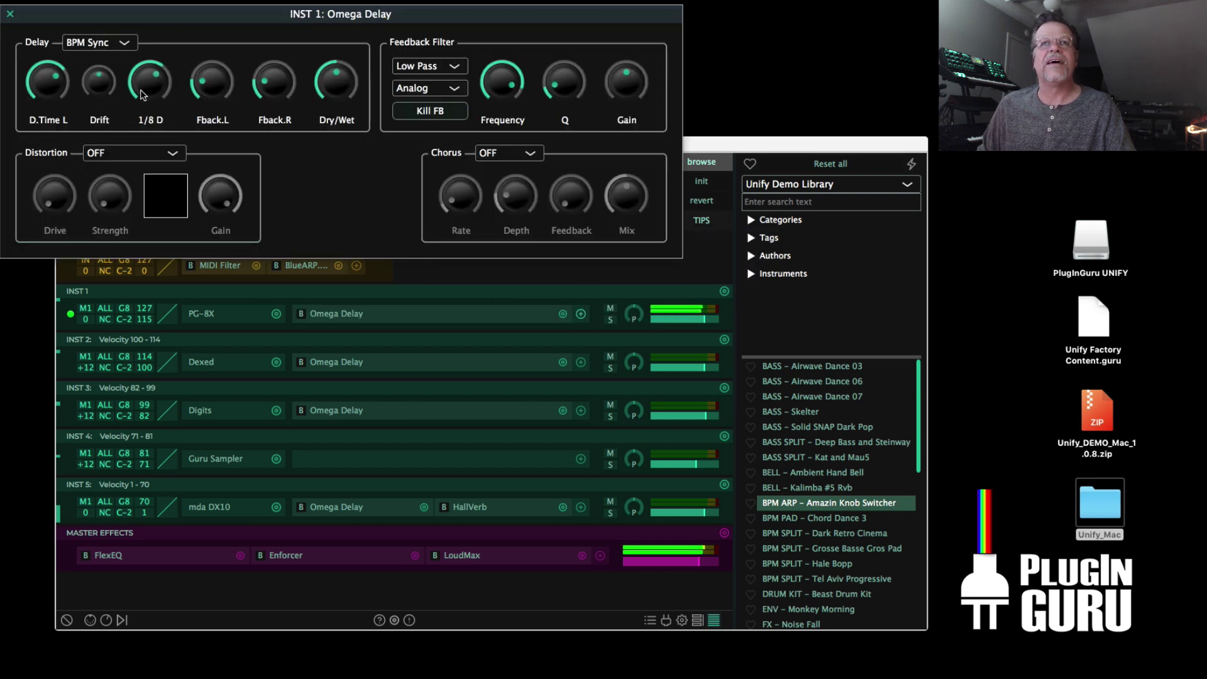
left_click_drag(335, 88, 336, 131)
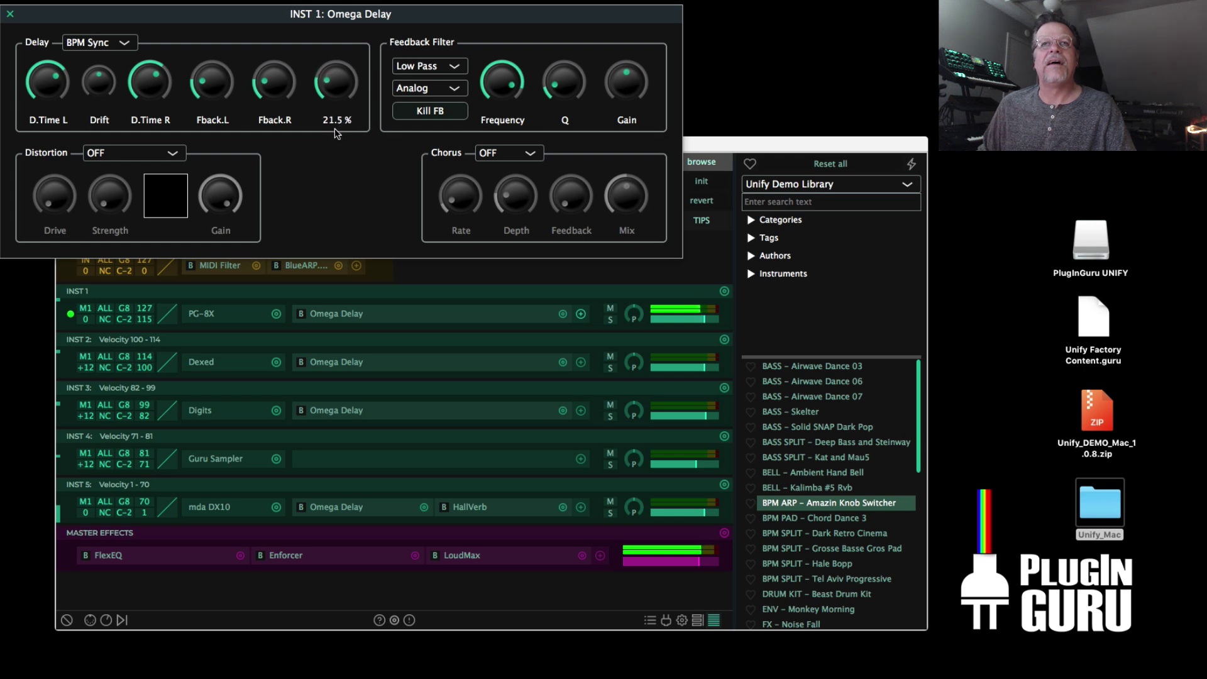
Step: Apply Power Curve distortion in the INST 1 Omega Delay, raising its drive and lowering its gain
left_click(134, 154)
left_click(140, 200)
left_click_drag(55, 201, 124, 142)
left_click_drag(220, 196, 223, 258)
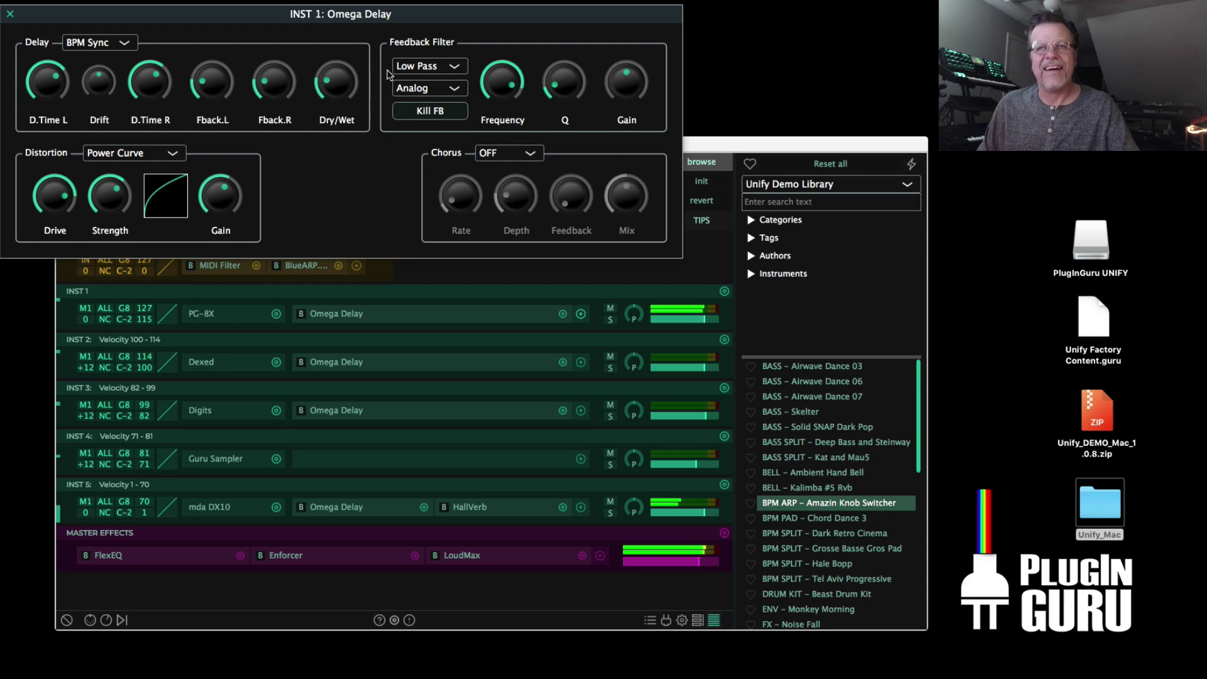
Step: Load the BPM PAD - Chord Dance 3 patch and open the BlueARP arpeggiator of its MIDI 1 layer
left_click(849, 517)
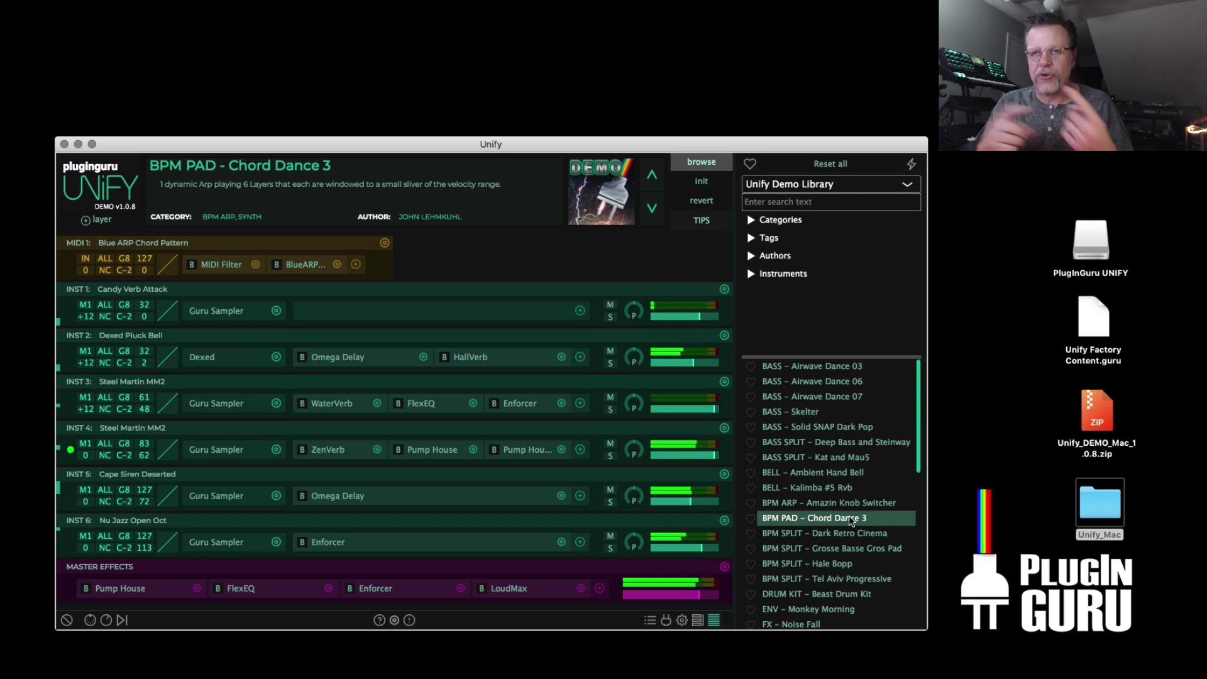
left_click(304, 264)
left_click_drag(503, 25, 579, 136)
Step: Adjust the velocities of the BlueARP steps, setting step 13 to 127
left_click(524, 194)
left_click(534, 193)
left_click(592, 192)
left_click(696, 193)
left_click(671, 193)
left_click(645, 192)
left_click_drag(649, 179, 652, 166)
left_click_drag(796, 194, 865, 93)
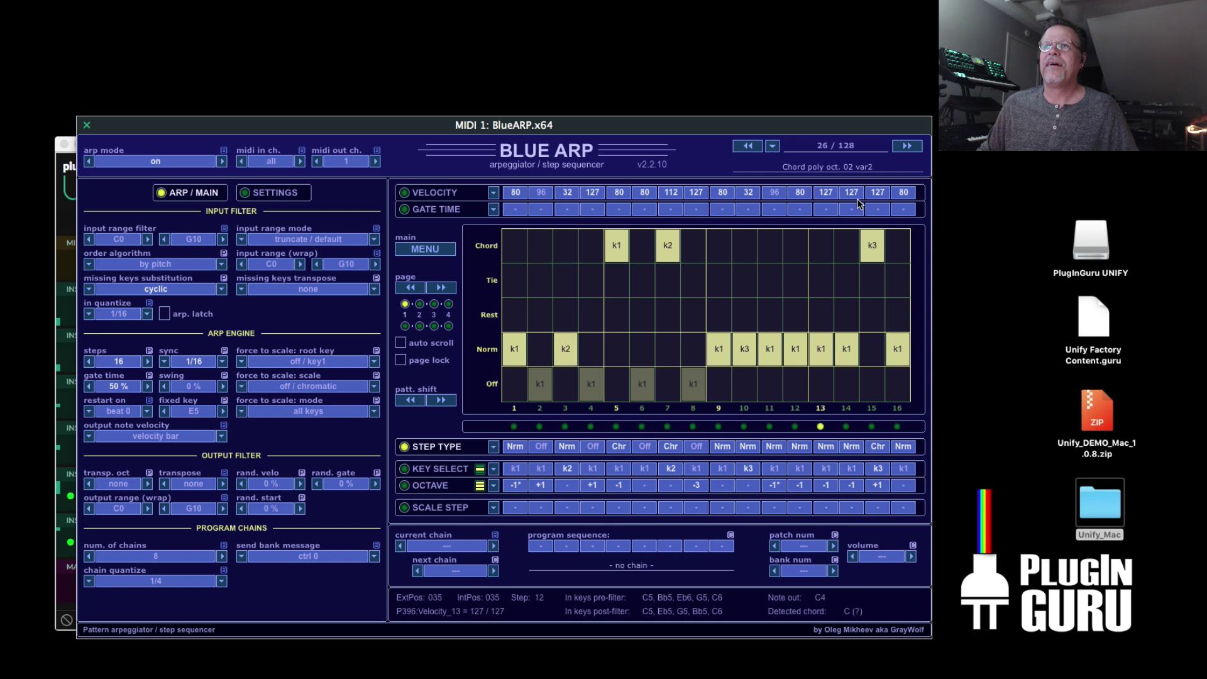
Step: Change BlueARP steps 1 and 3 to Chord, add lower octaves to the first four steps, and close the arpeggiator
left_click(517, 247)
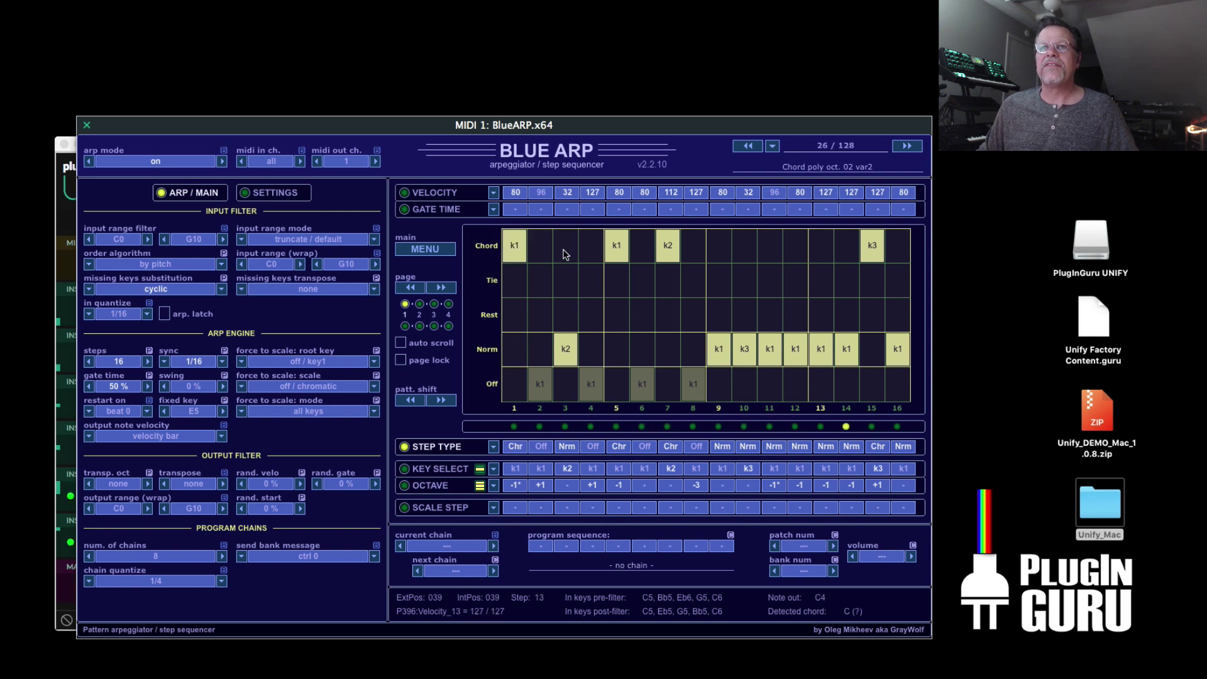
left_click(566, 256)
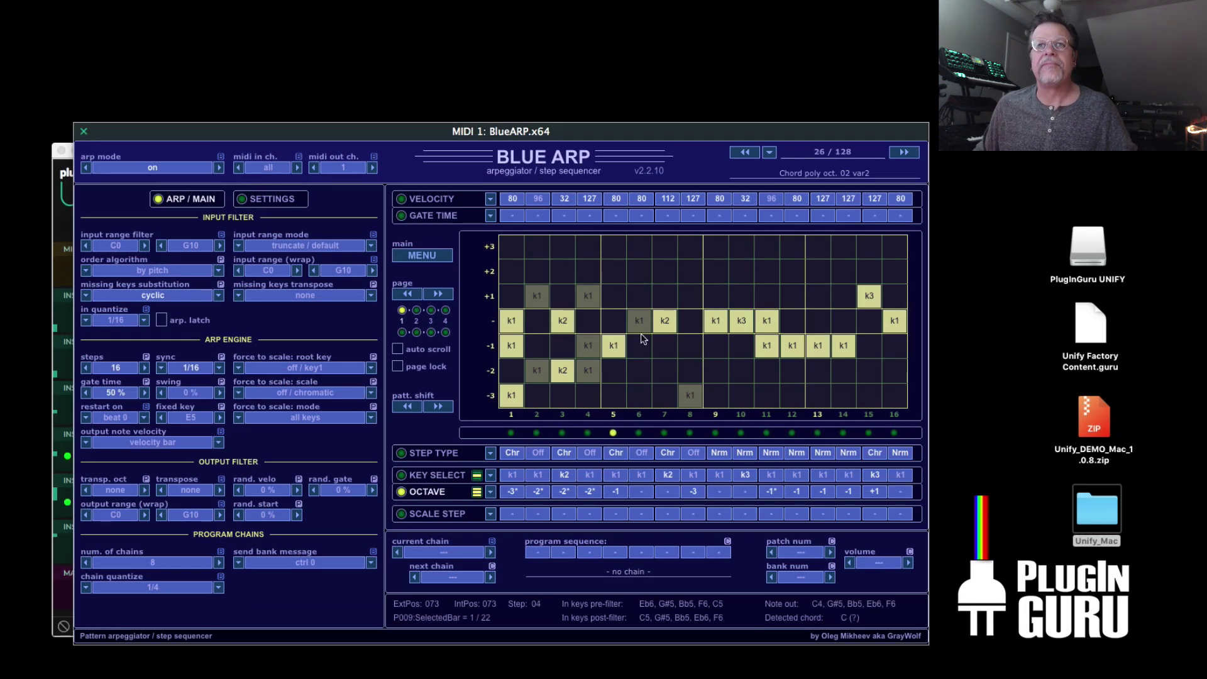
left_click(85, 131)
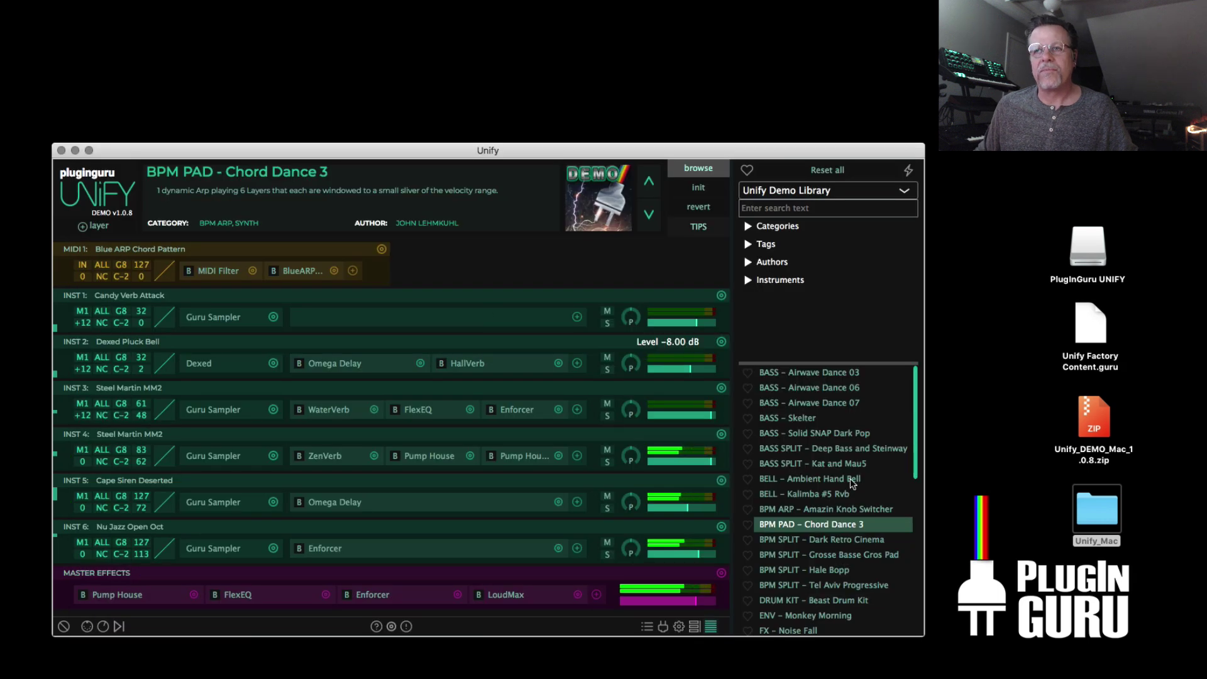
Step: Load the BPM SPLIT - Dark Retro Cinema patch, followed by BPM SPLIT - Grosse Basse Gros Pad
left_click(873, 543)
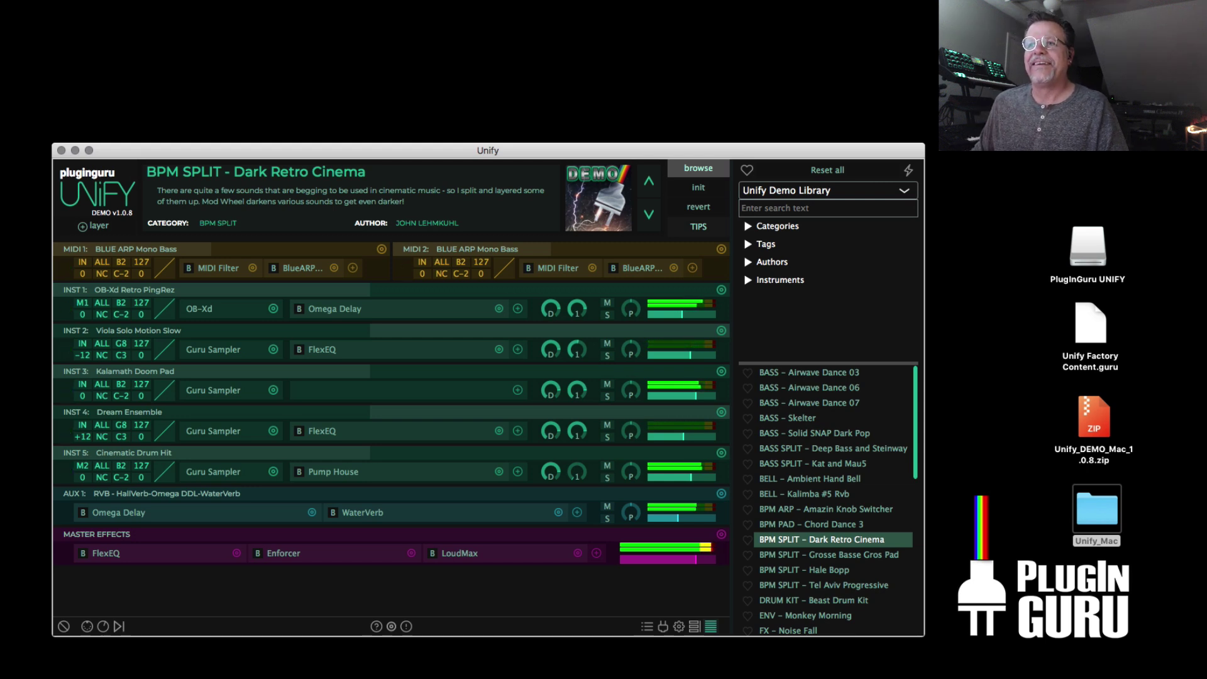
left_click(833, 557)
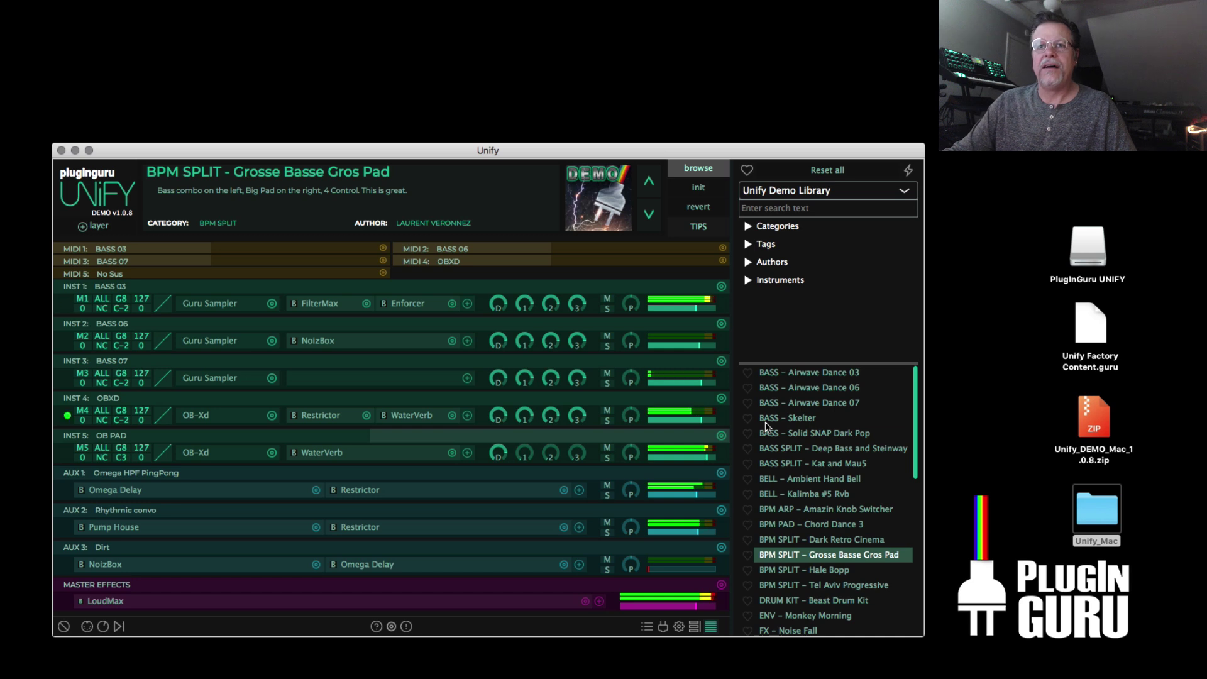
Step: Load the BPM SPLIT - Hale Bopp patch and switch the layer display to the full-size view to review its layers
scroll(823, 478, "down", 2)
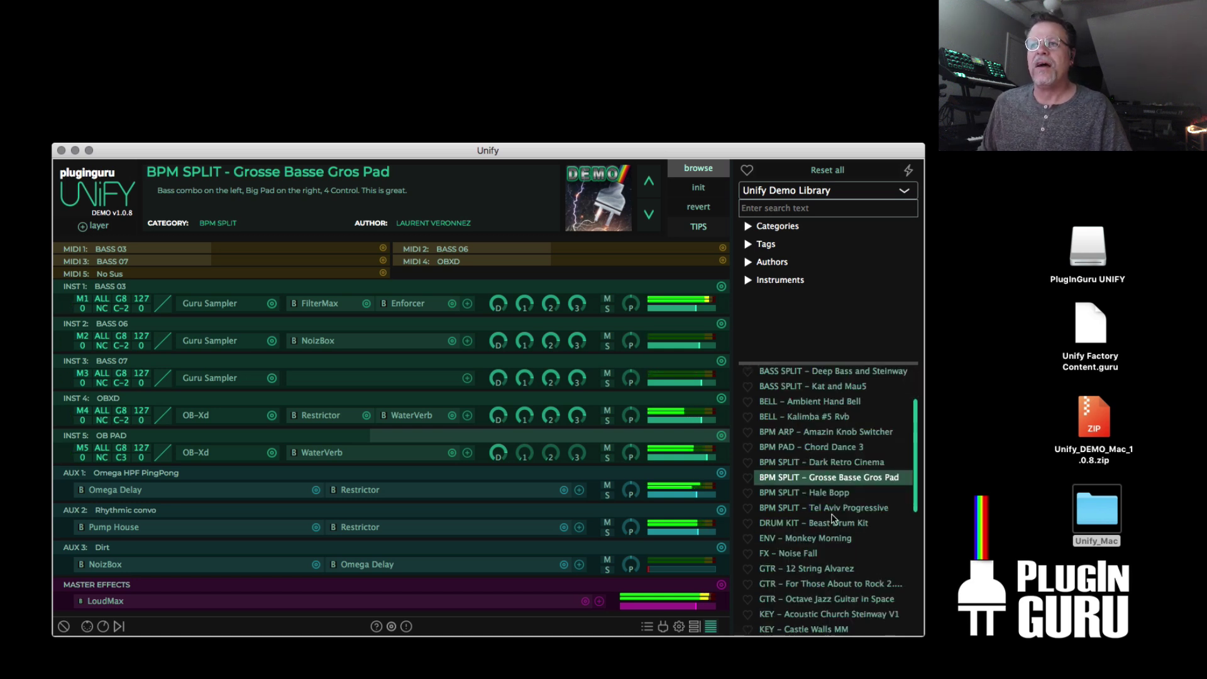
left_click(817, 493)
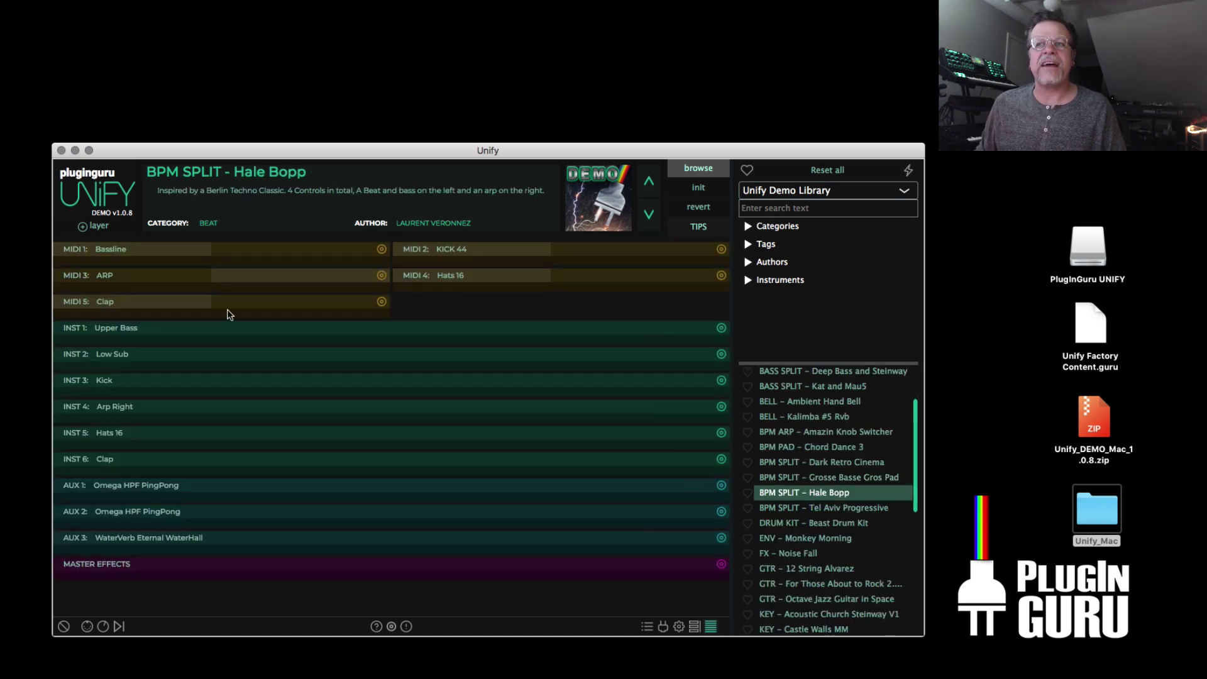
left_click(694, 626)
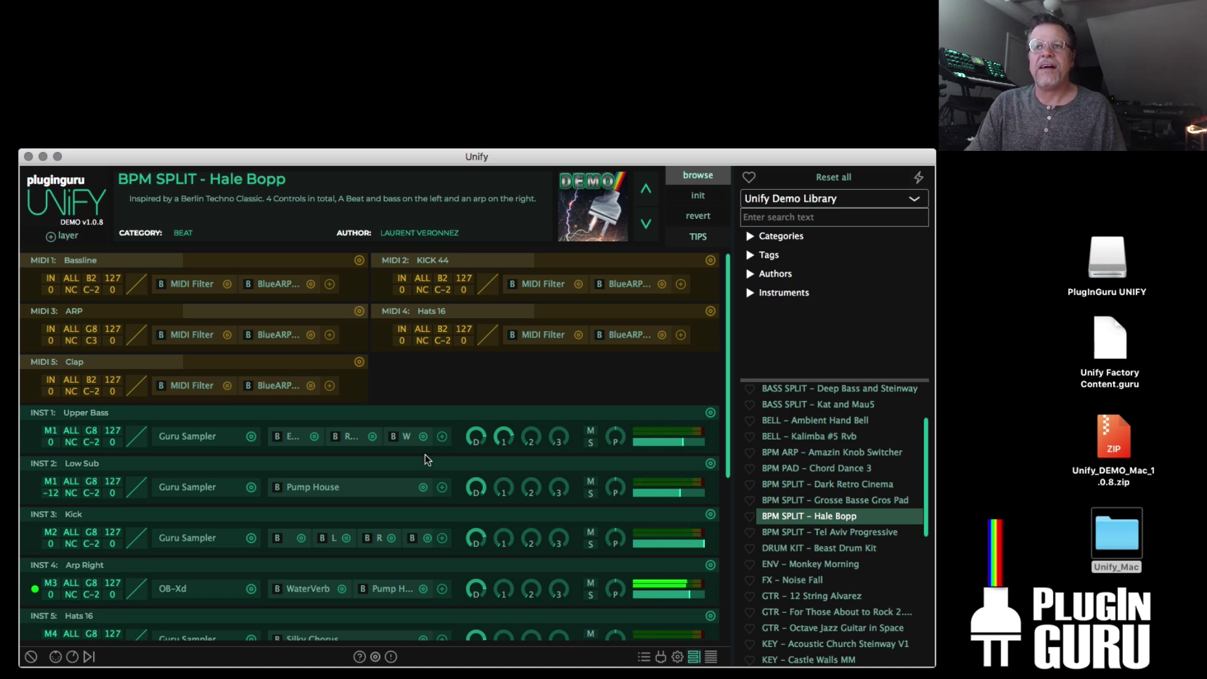
scroll(255, 566, "down", 2)
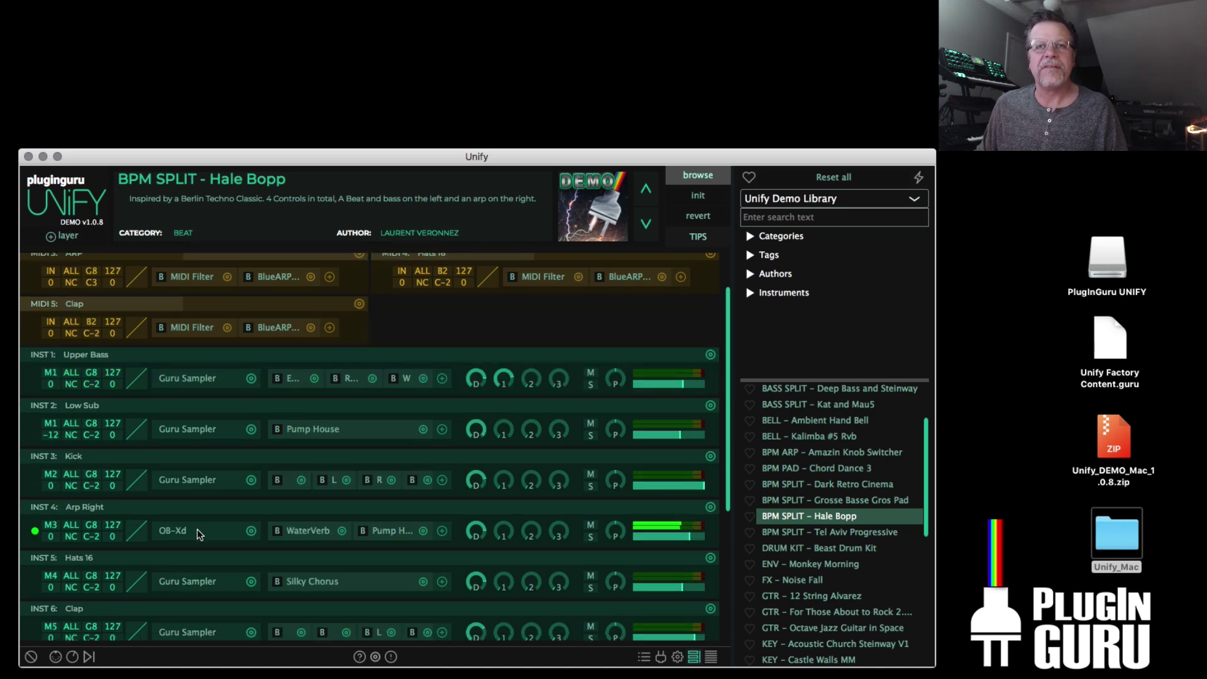
Step: Show the macro knobs, sweep Synth Cutoff, Kick HiPass and Hat/ClapVerb up and back down, and raise Ambi Pitch
left_click(74, 656)
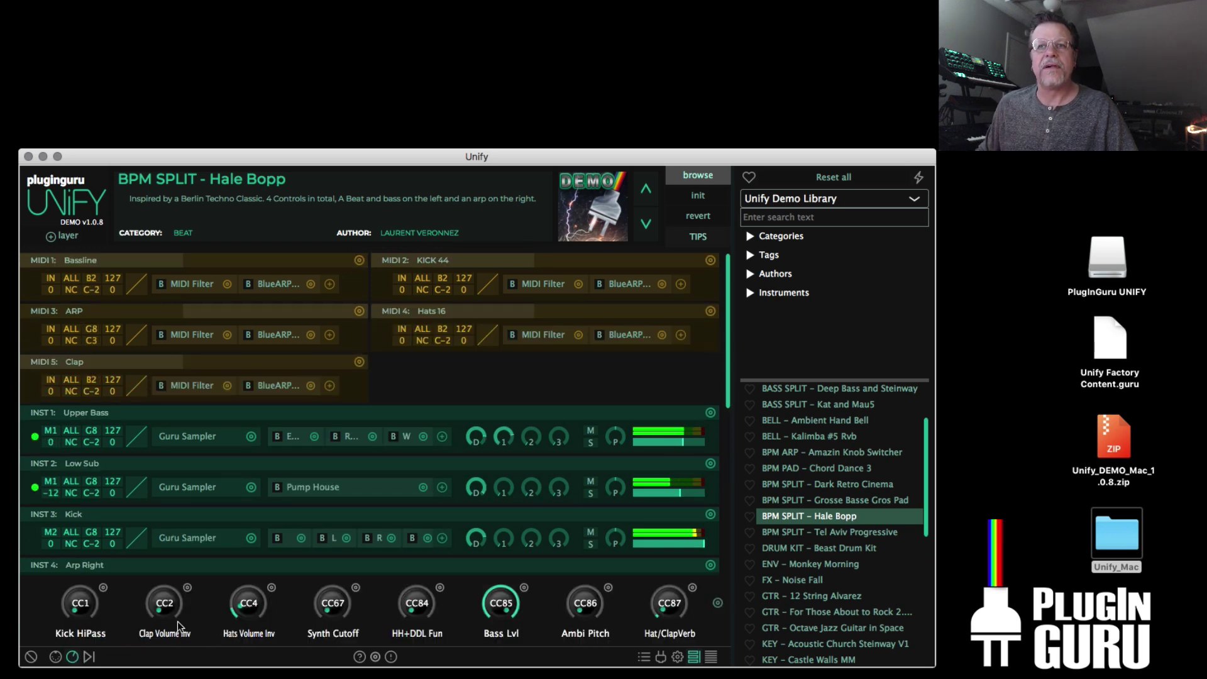
left_click_drag(352, 604, 346, 529)
left_click_drag(357, 473, 95, 529)
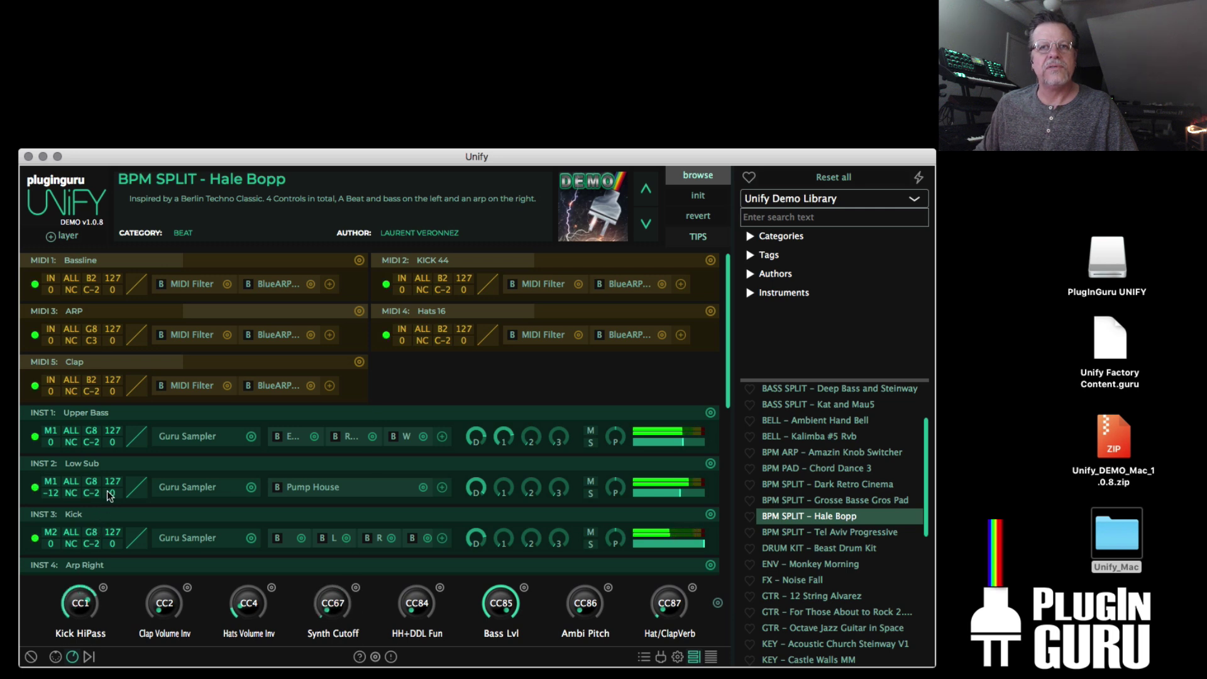
left_click_drag(126, 448, 343, 673)
left_click_drag(669, 603, 720, 267)
left_click_drag(704, 472, 670, 622)
left_click_drag(587, 600, 588, 565)
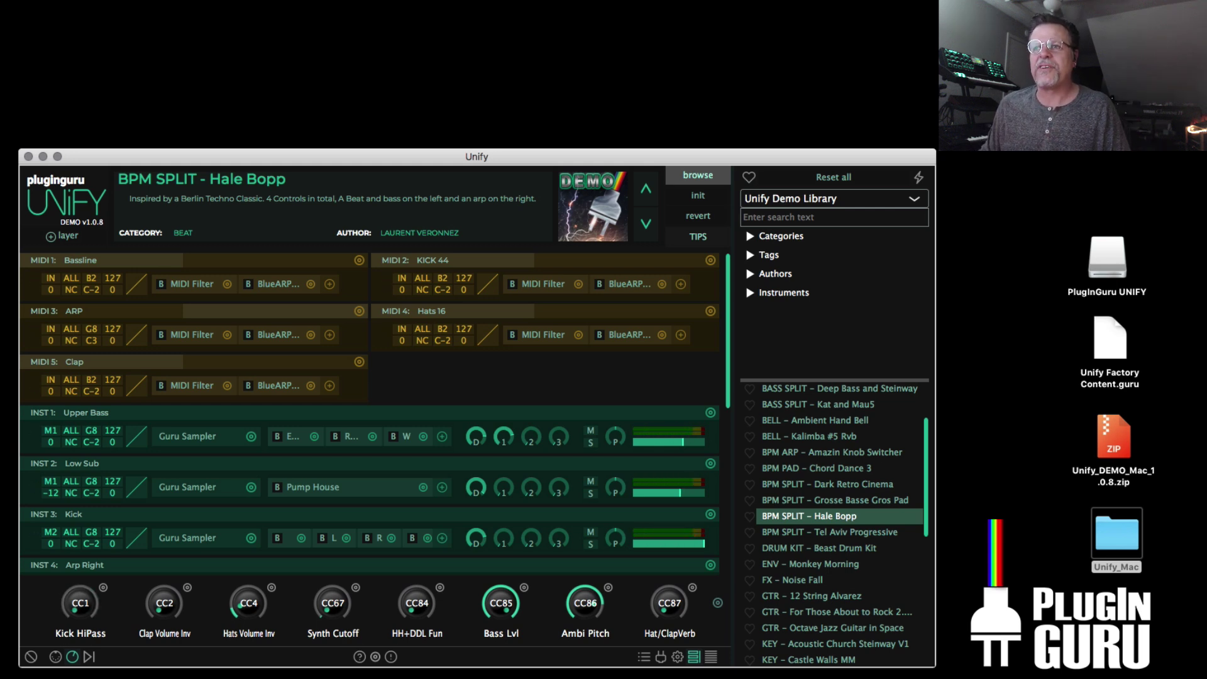
Step: Load the BPM SPLIT - Tel Aviv Progressive patch and look through its instrument layers down to INST 9 Gated Pad
left_click(869, 535)
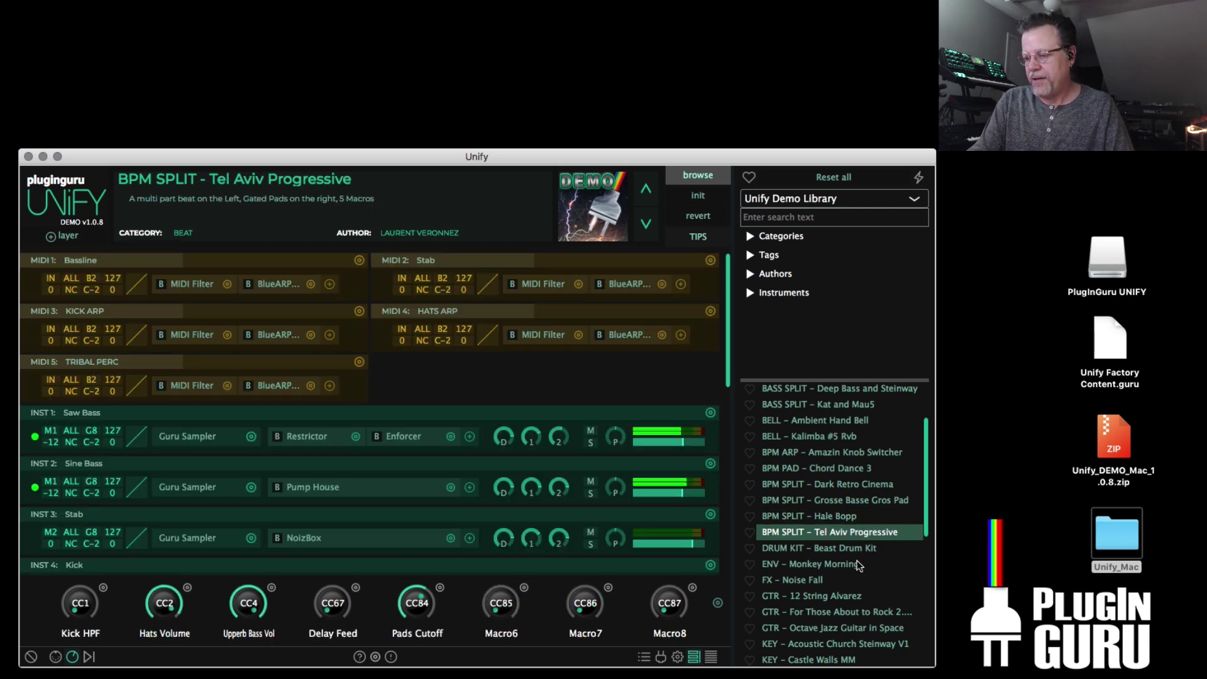
scroll(192, 425, "down", 10)
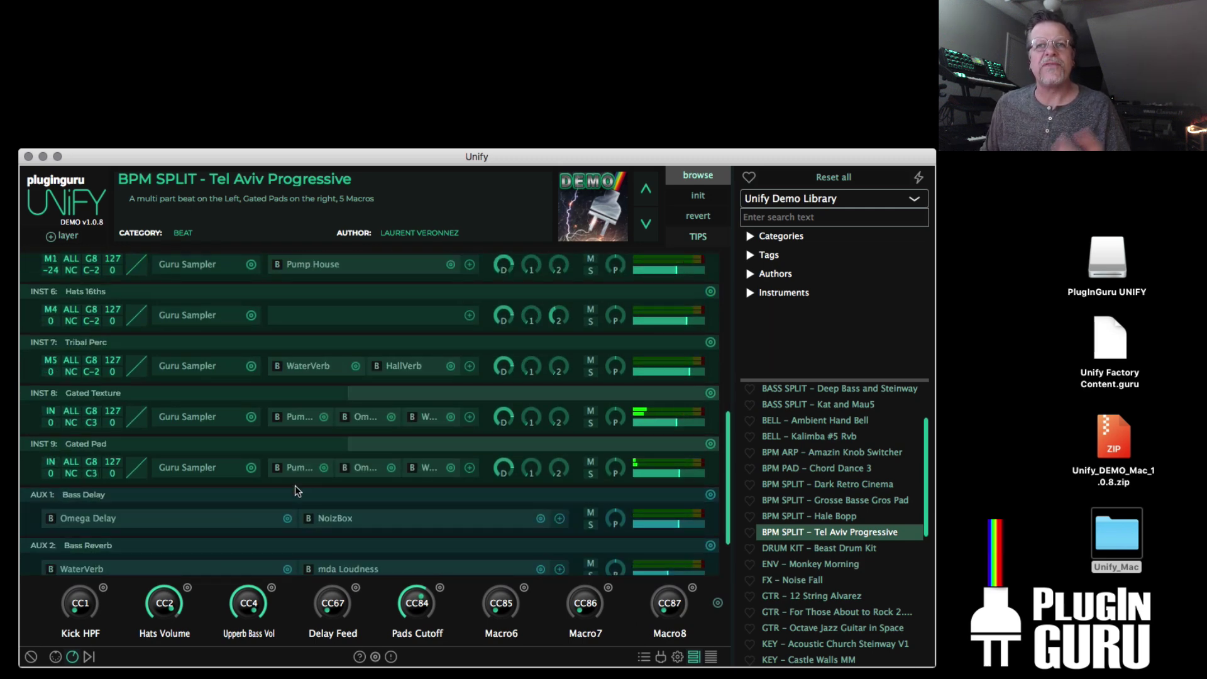
Step: Open the Pump House effect on INST 9 Gated Pad and pull its early gain curve points down to zero
left_click(298, 468)
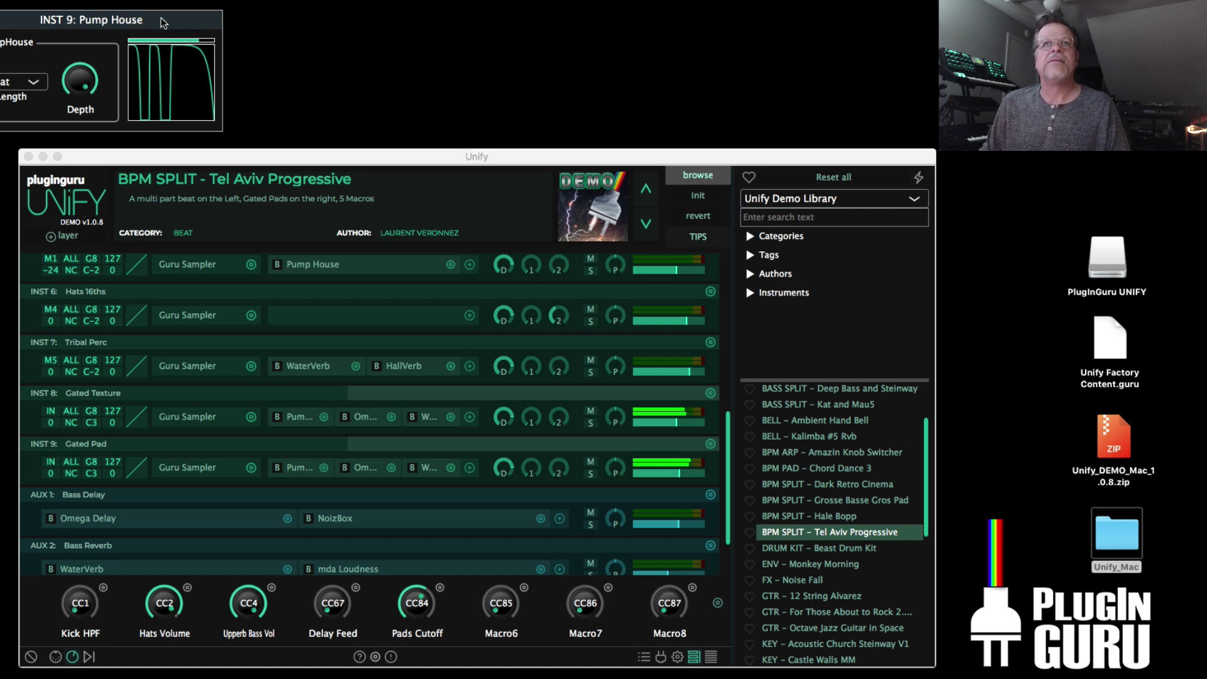
left_click_drag(164, 20, 332, 233)
left_click(336, 295)
left_click_drag(280, 429, 294, 675)
left_click_drag(214, 424, 205, 662)
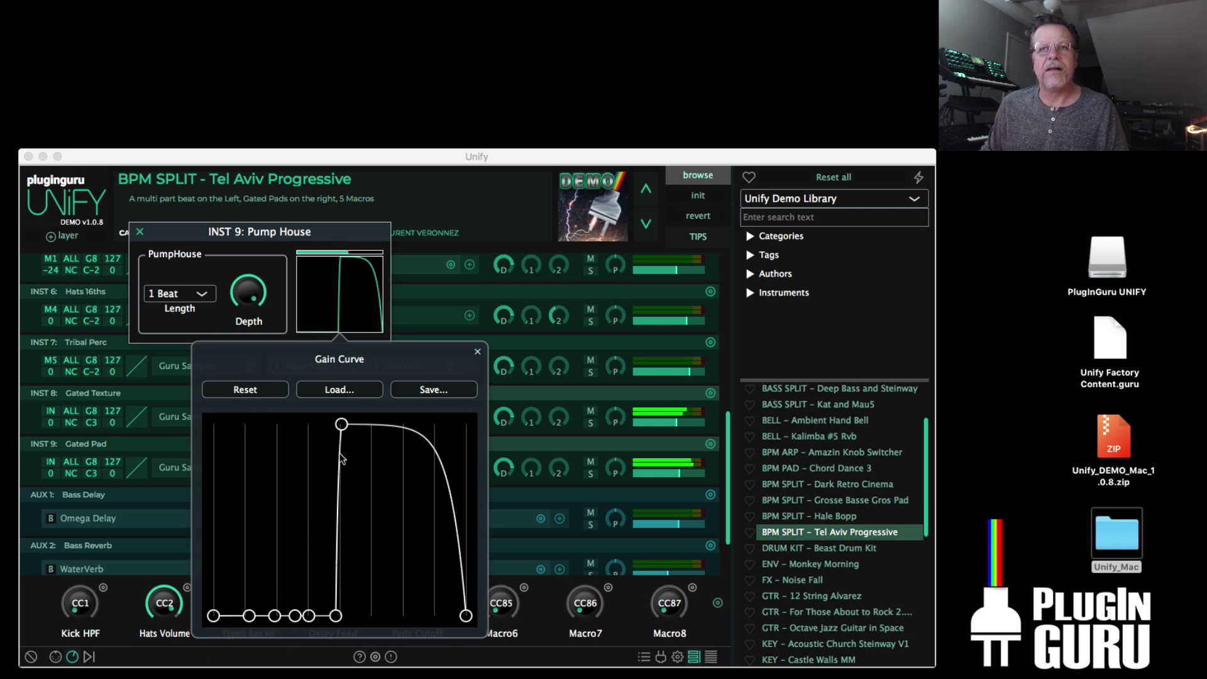
Step: Reshape the Pump House gain curve to rise at the start and fall to zero after its midpoint, and set the length to 1/4 Beat
left_click_drag(333, 626, 299, 604)
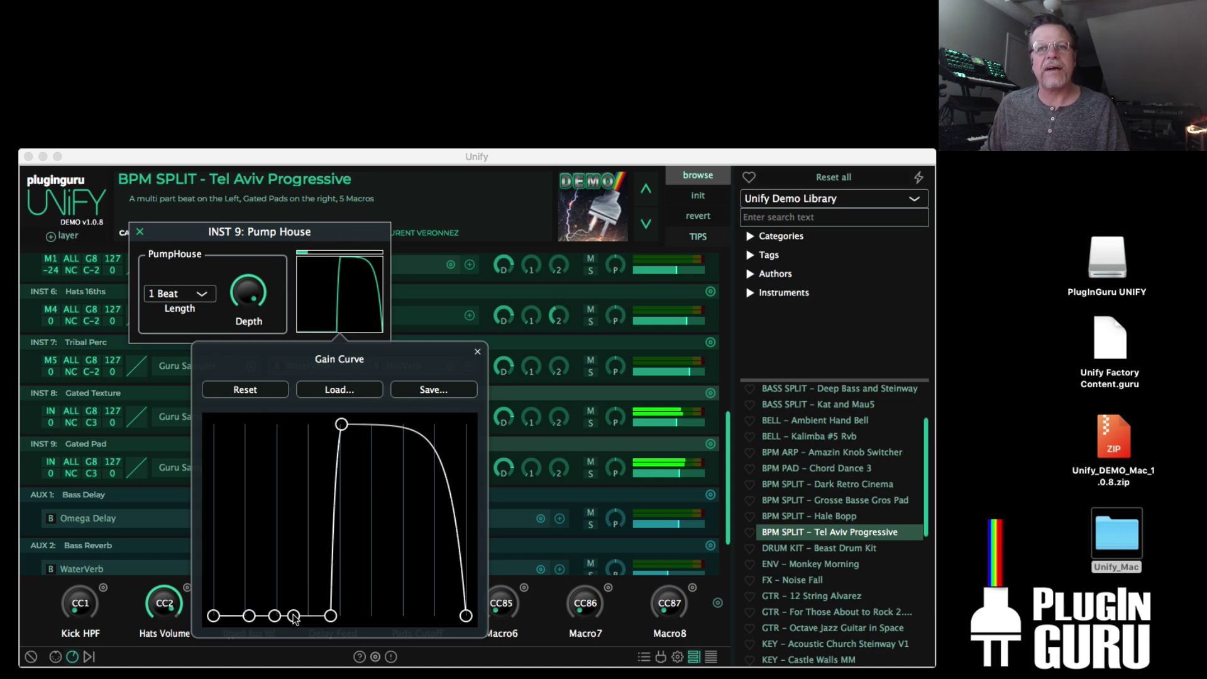
left_click_drag(333, 617, 206, 503)
left_click_drag(420, 445, 310, 665)
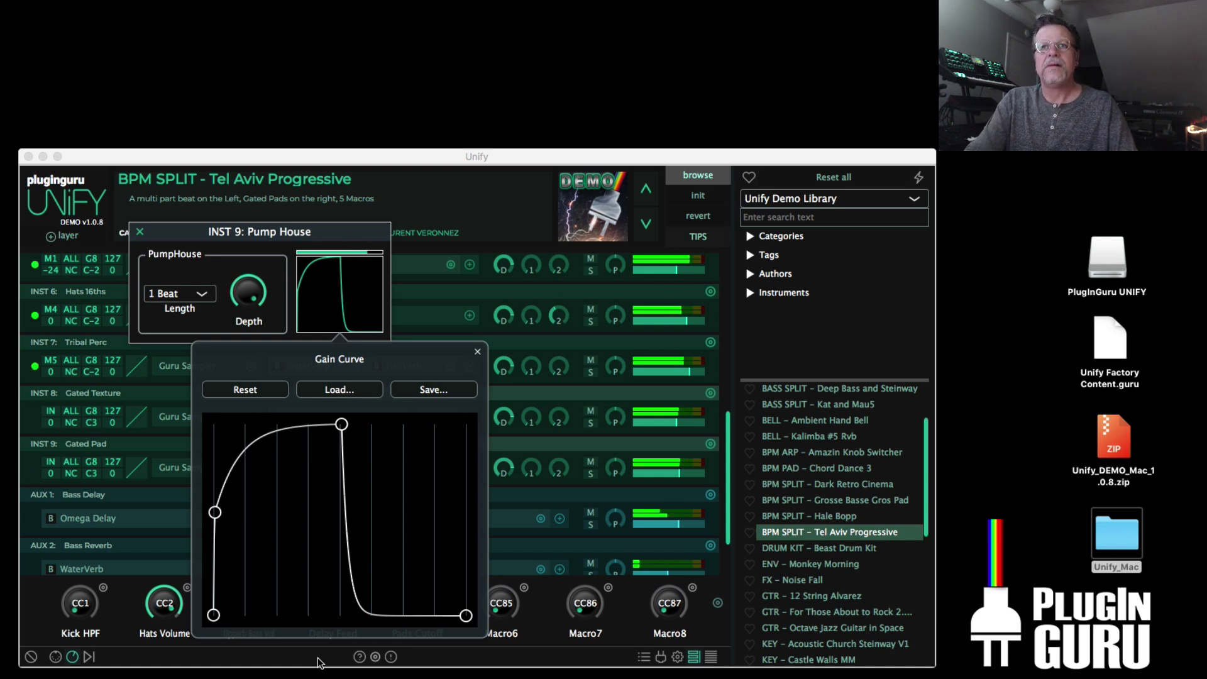
left_click(168, 293)
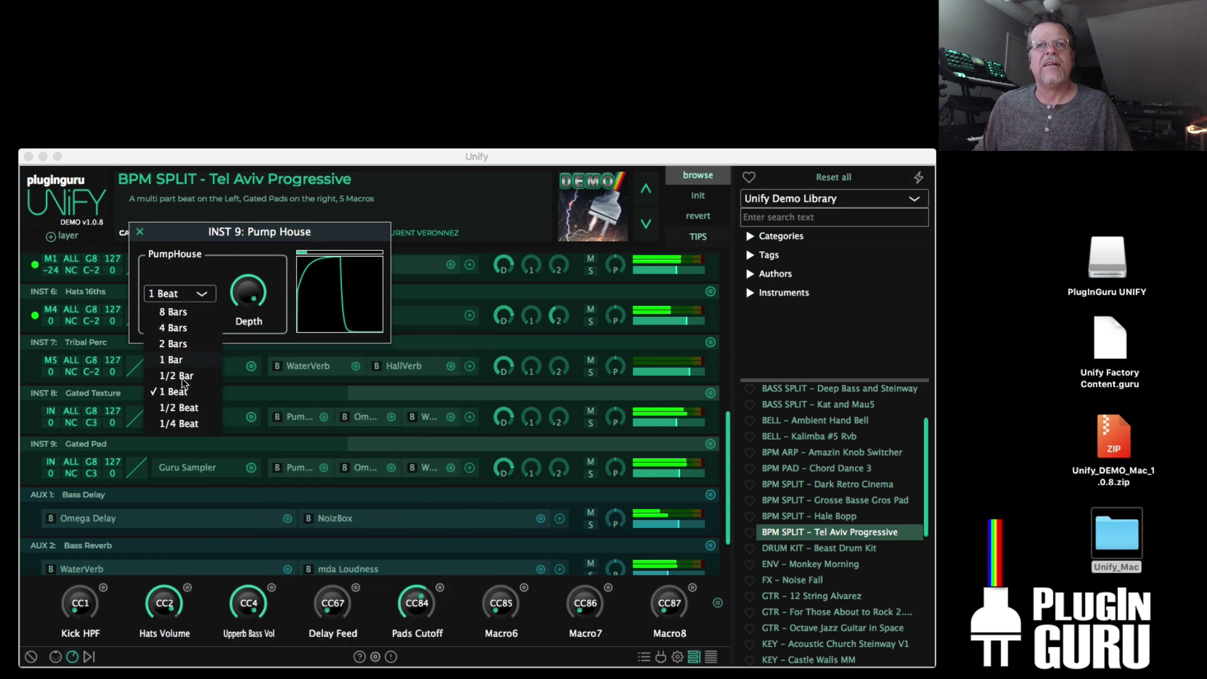
left_click(182, 426)
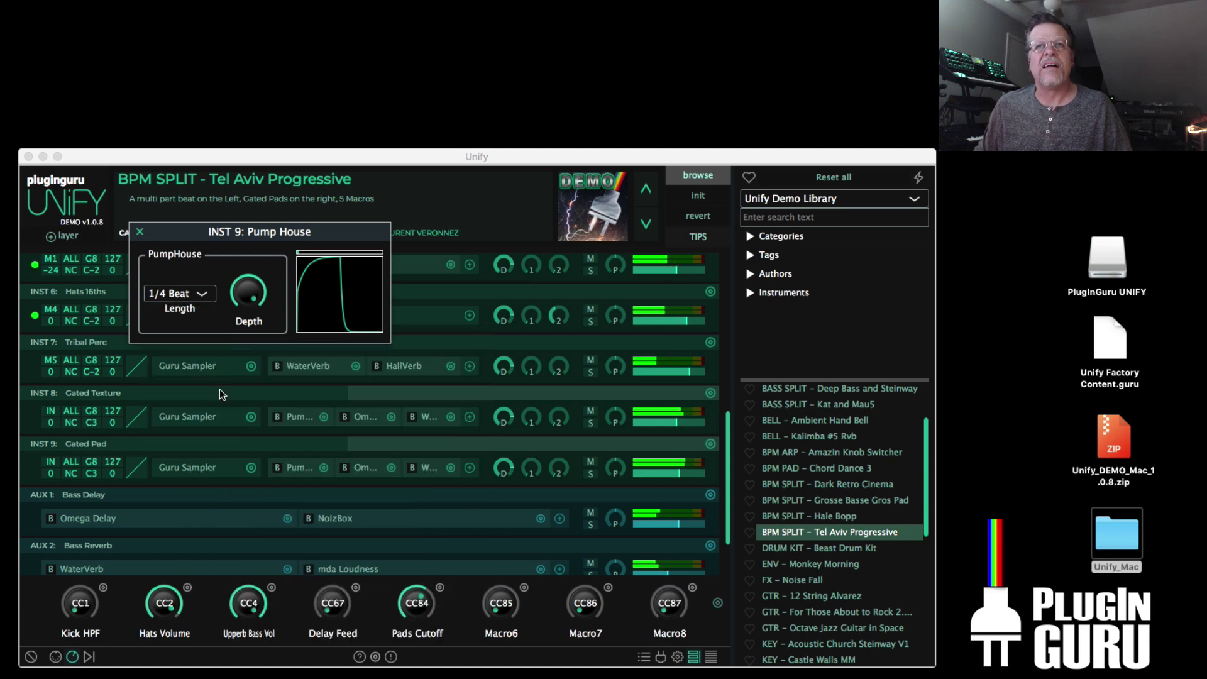
Step: Add alternating high and low points across the Pump House gain curve for a jagged gating pattern, and set the length to 1/2 Bar
left_click(339, 295)
left_click_drag(216, 509, 202, 368)
left_click(399, 510)
left_click(435, 430)
left_click(374, 442)
left_click(363, 569)
left_click(266, 504)
left_click(291, 600)
double_click(291, 600)
left_click(307, 575)
left_click(424, 621)
left_click(243, 453)
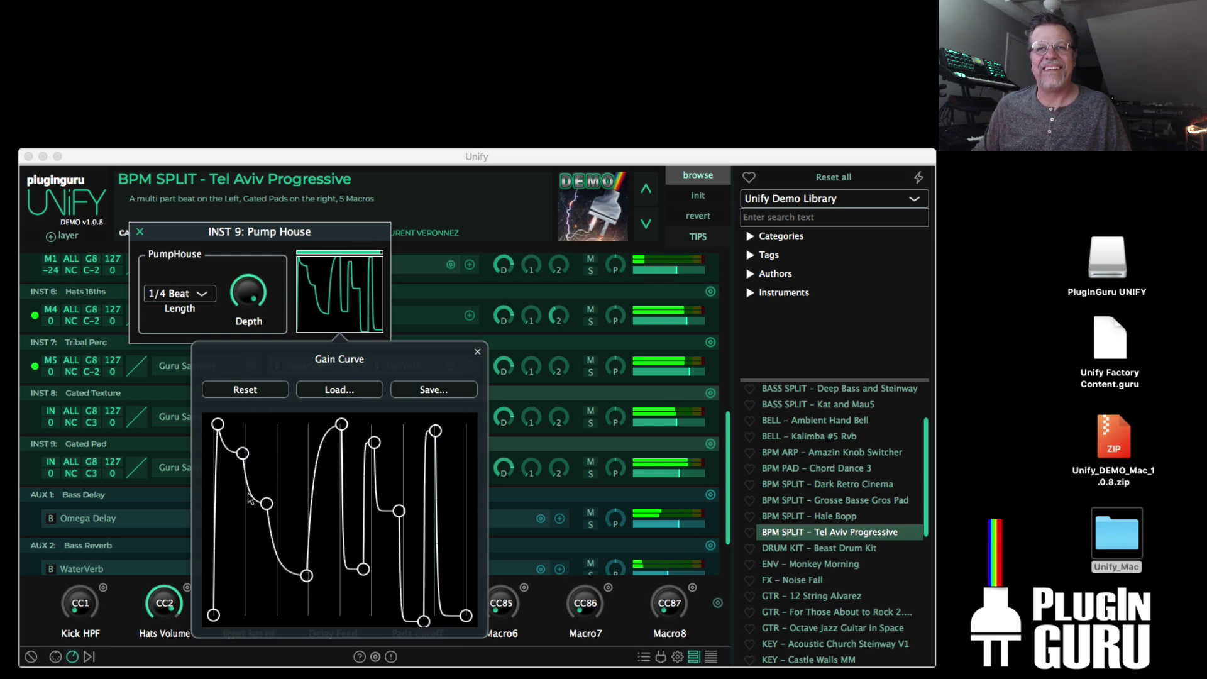
left_click(285, 618)
left_click(296, 431)
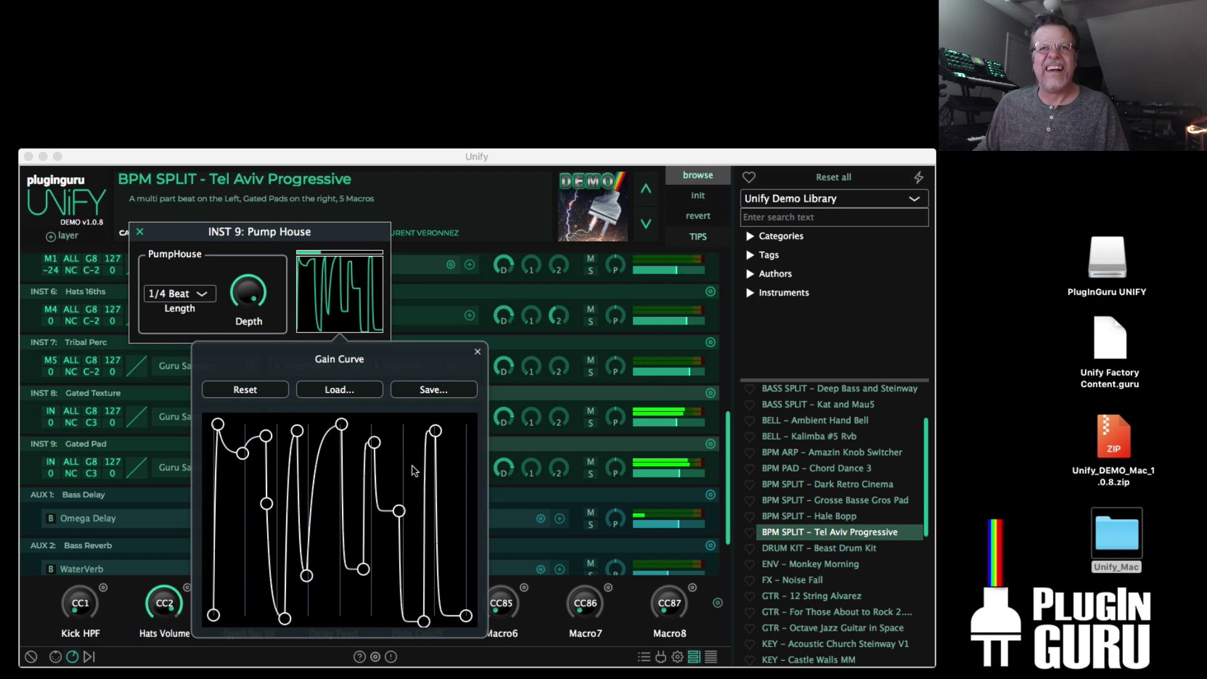
left_click(179, 294)
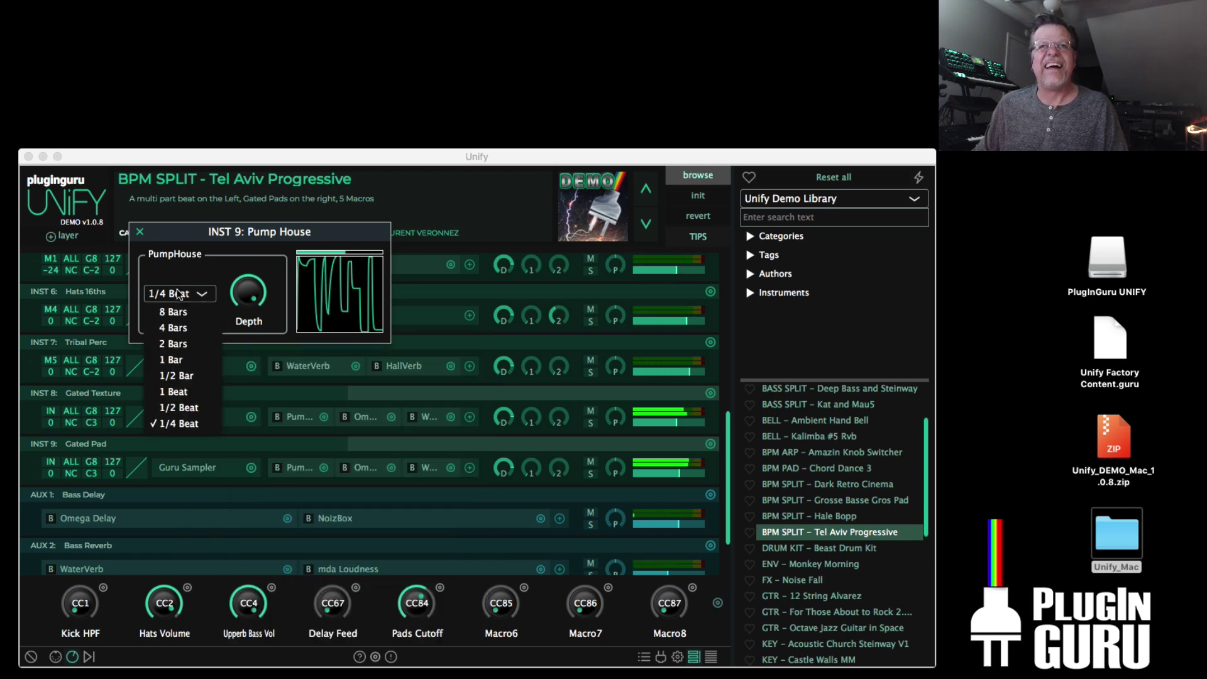
left_click(178, 374)
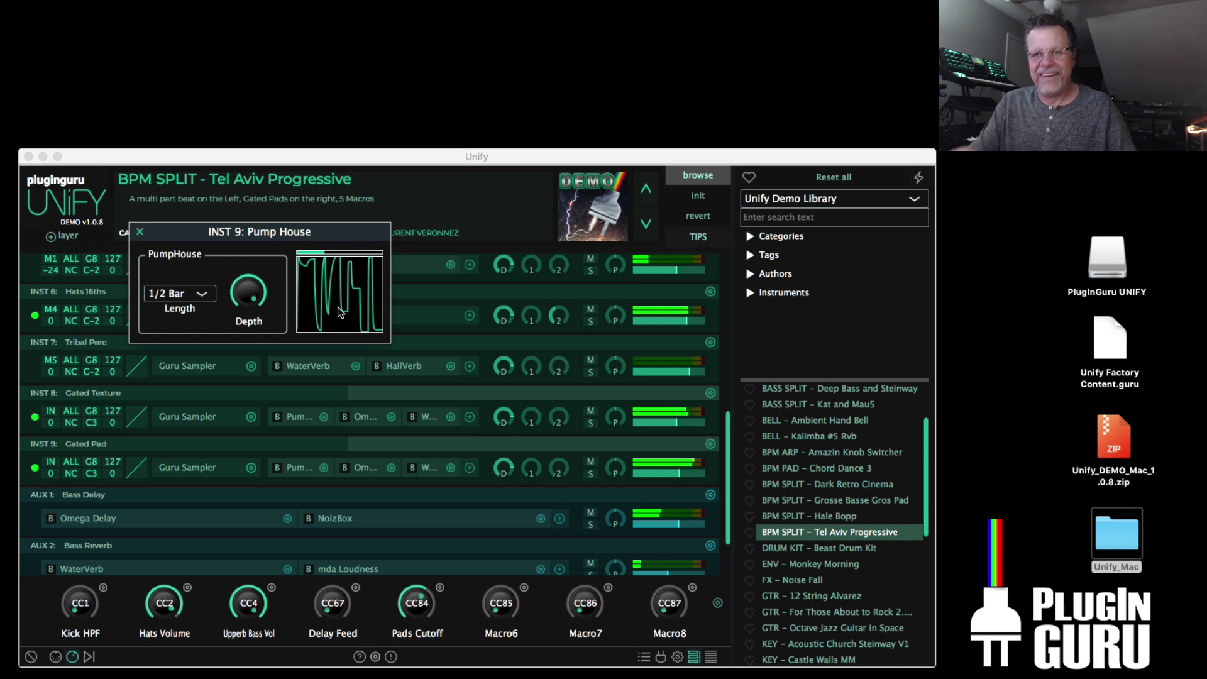
Step: Load the patches DRUM KIT - Beast Drum Kit, ENV - Monkey Morning and FX - Noise Fall one after another
left_click(823, 548)
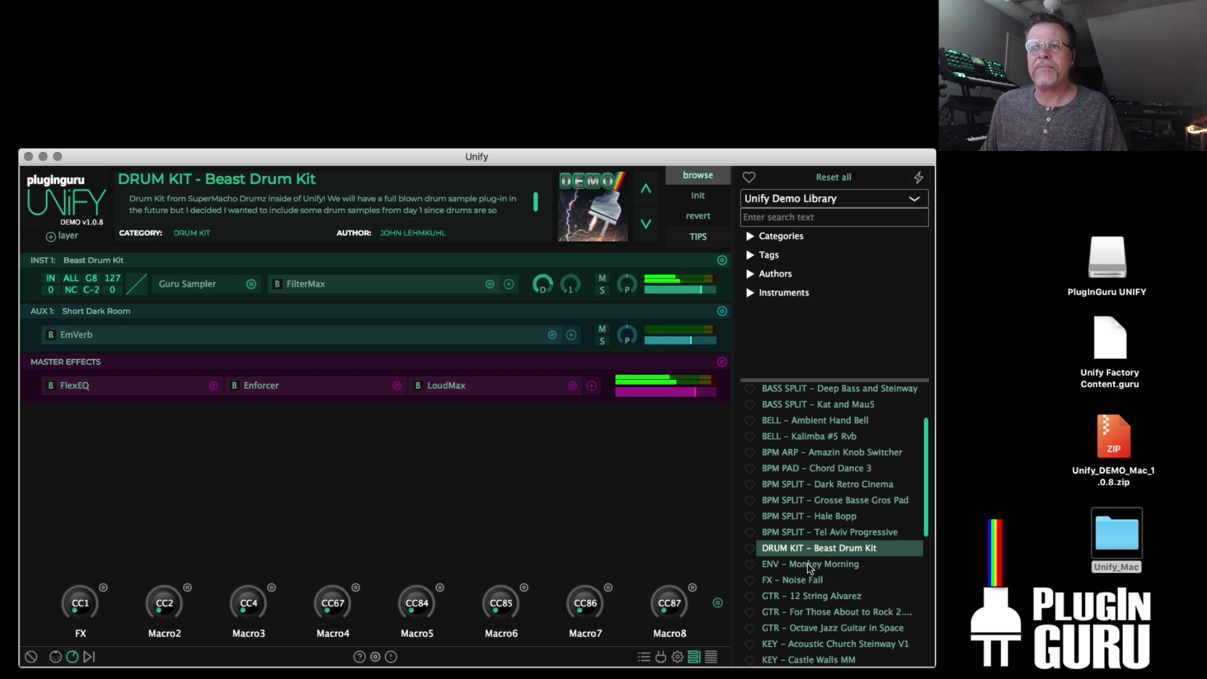
left_click(809, 564)
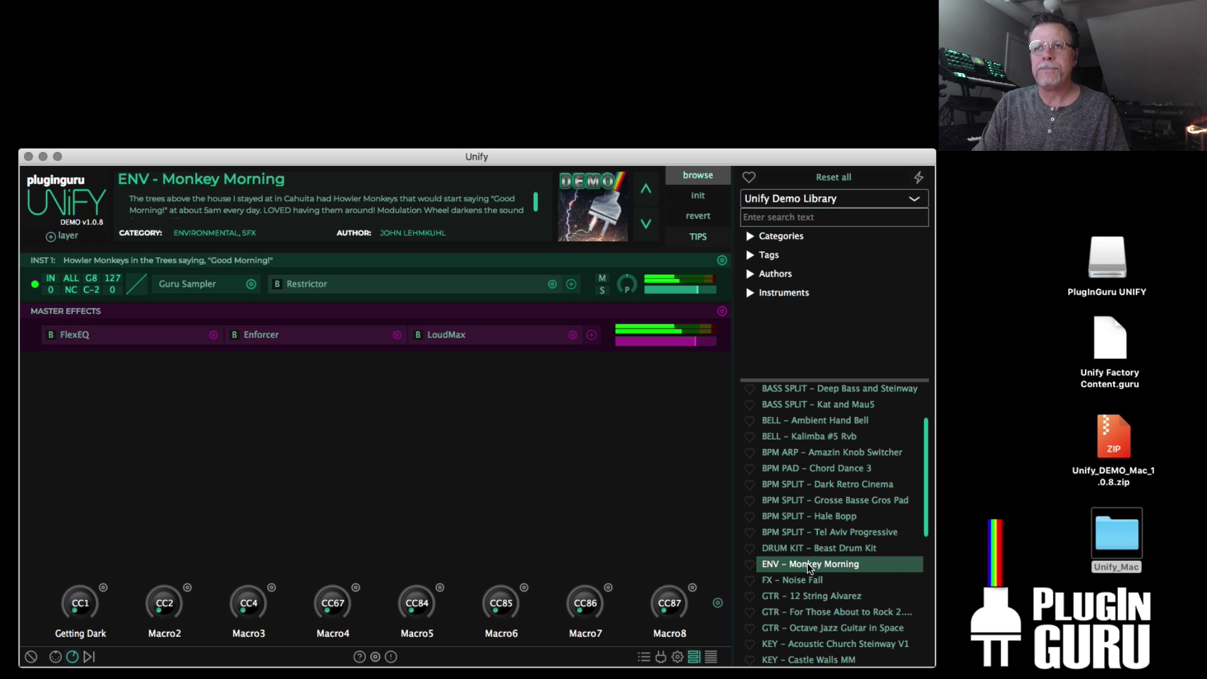
scroll(836, 510, "down", 4)
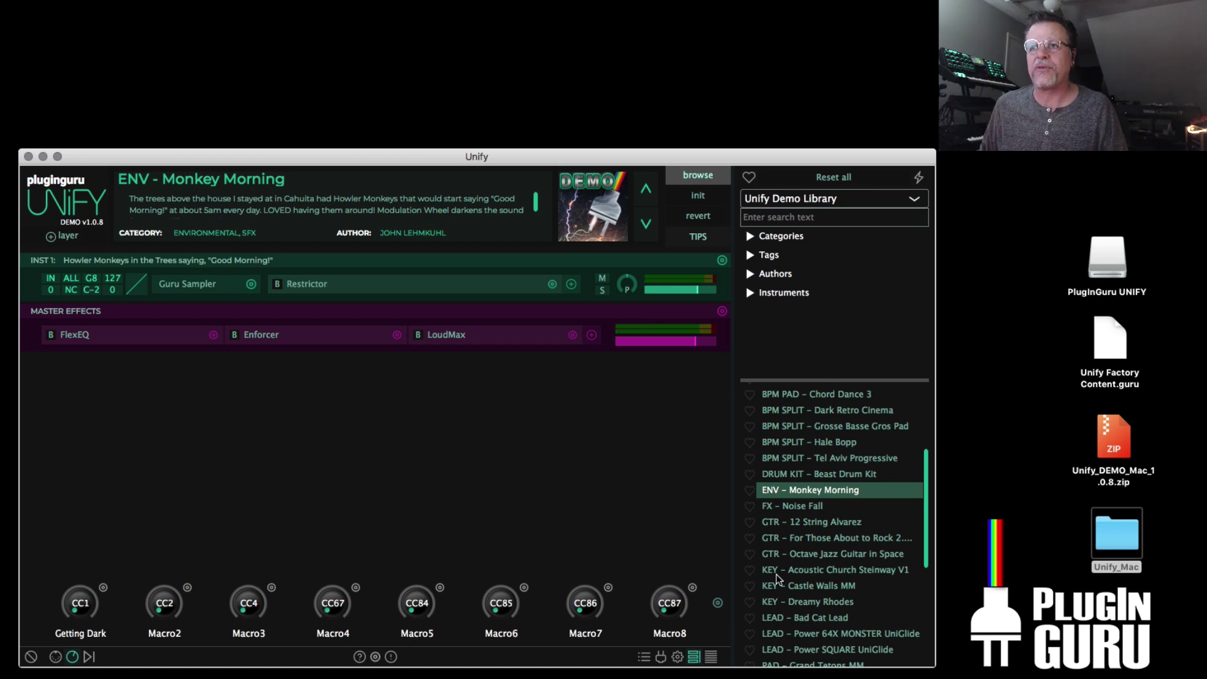
left_click(811, 510)
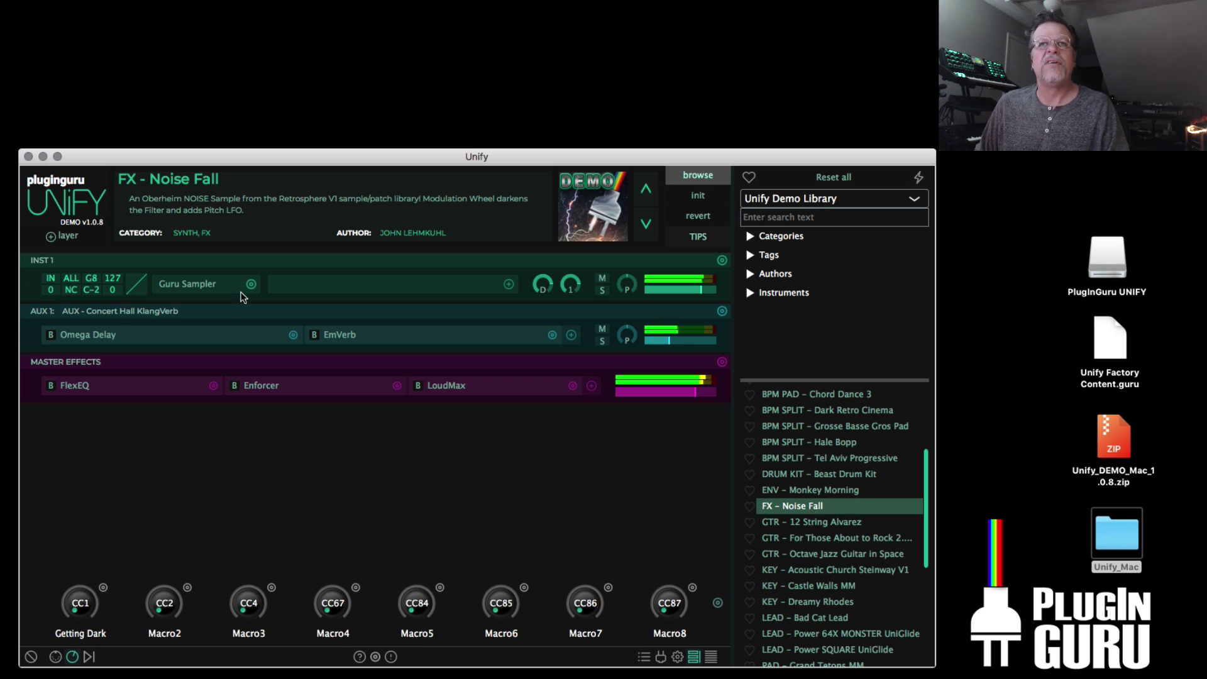
Step: Open the Guru Sampler on INST 1 and change its sound to SYNTH-RS1- Bird Bass
left_click(194, 286)
left_click(385, 140)
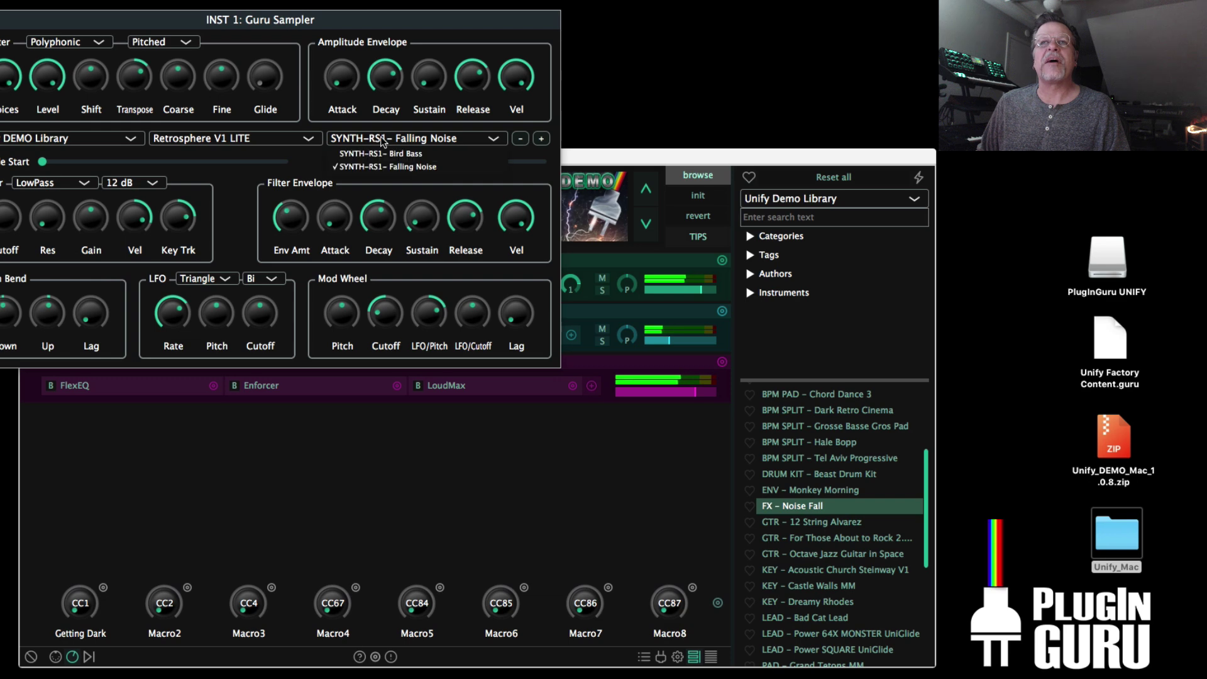
left_click(388, 154)
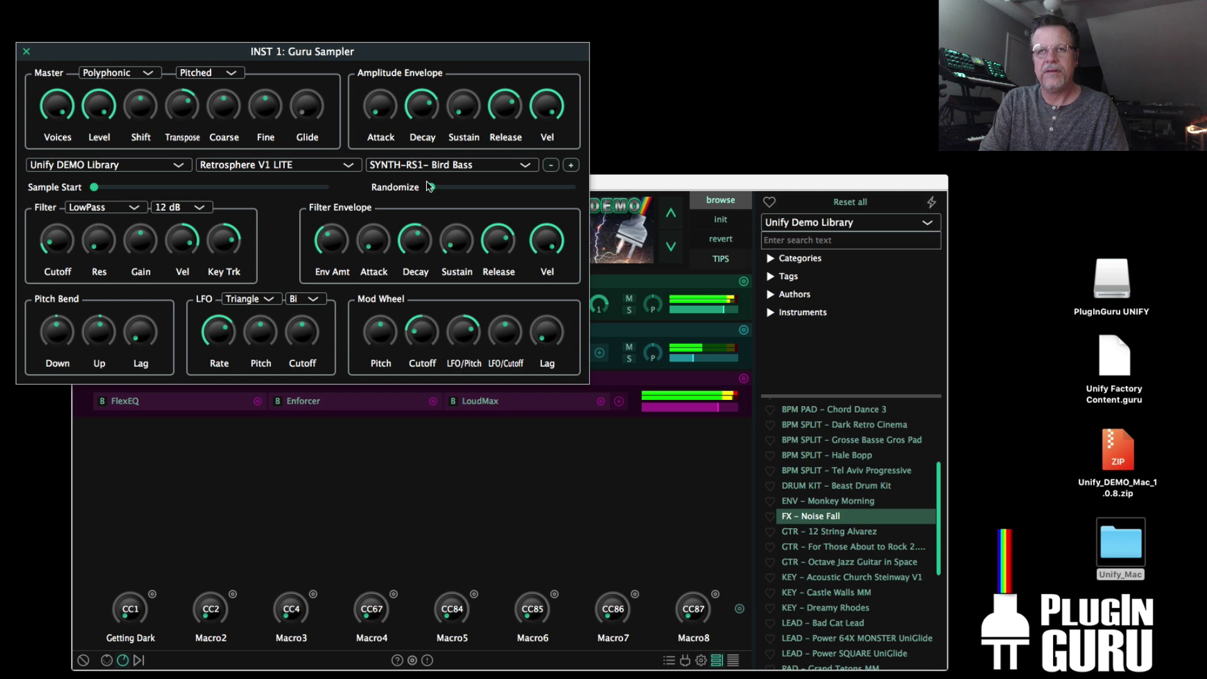
Step: From the sampler's Unify Standard Library, Retrosphere V1 LITE bank, load SYNTH-RS1- Padworthy 1, advance to SYNTH-RS1- Raineo, and close the sampler
left_click(90, 161)
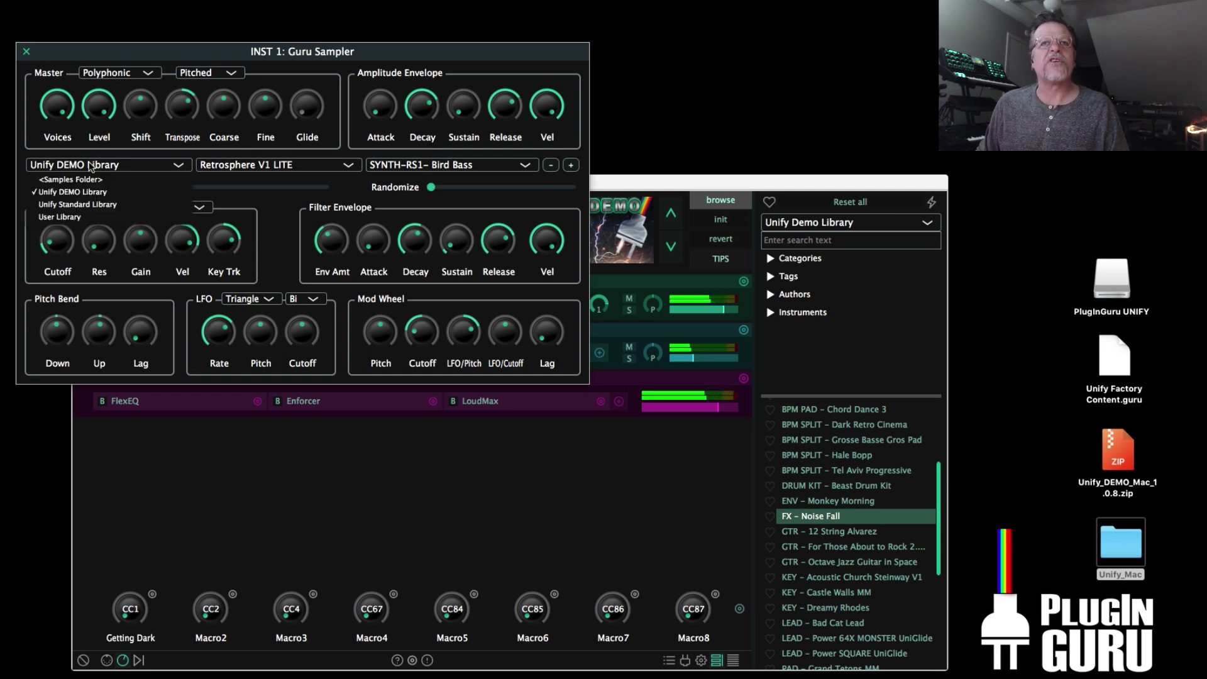
left_click(79, 204)
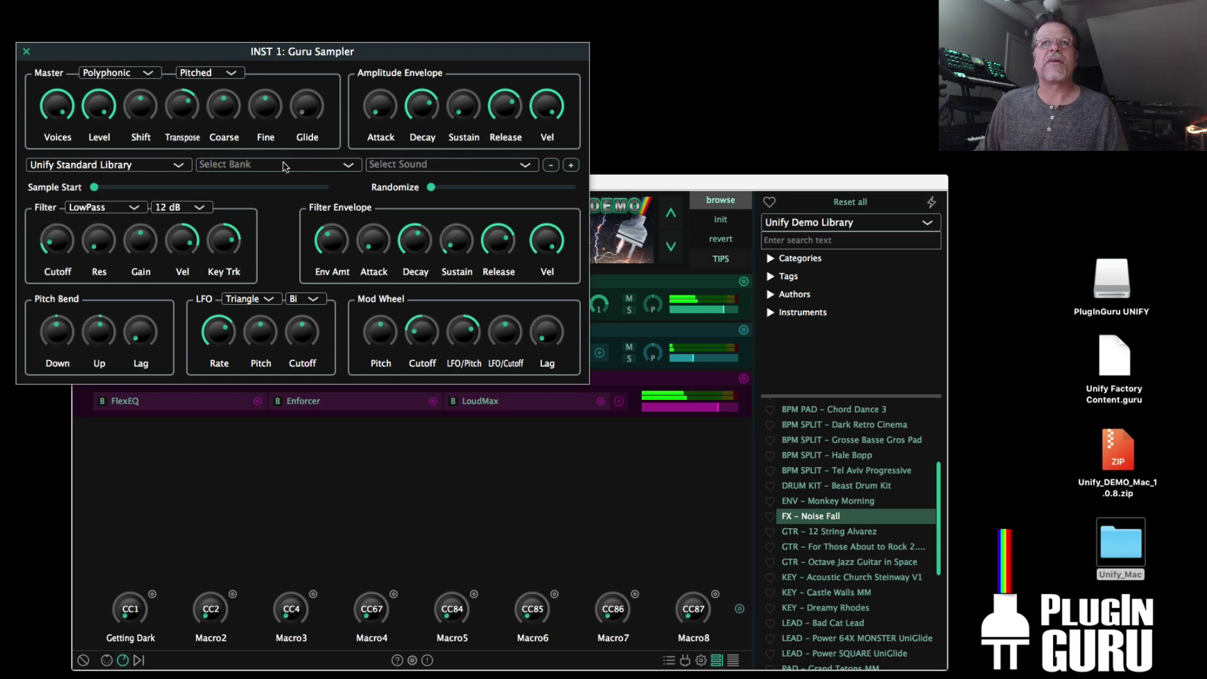
left_click(260, 166)
left_click(251, 341)
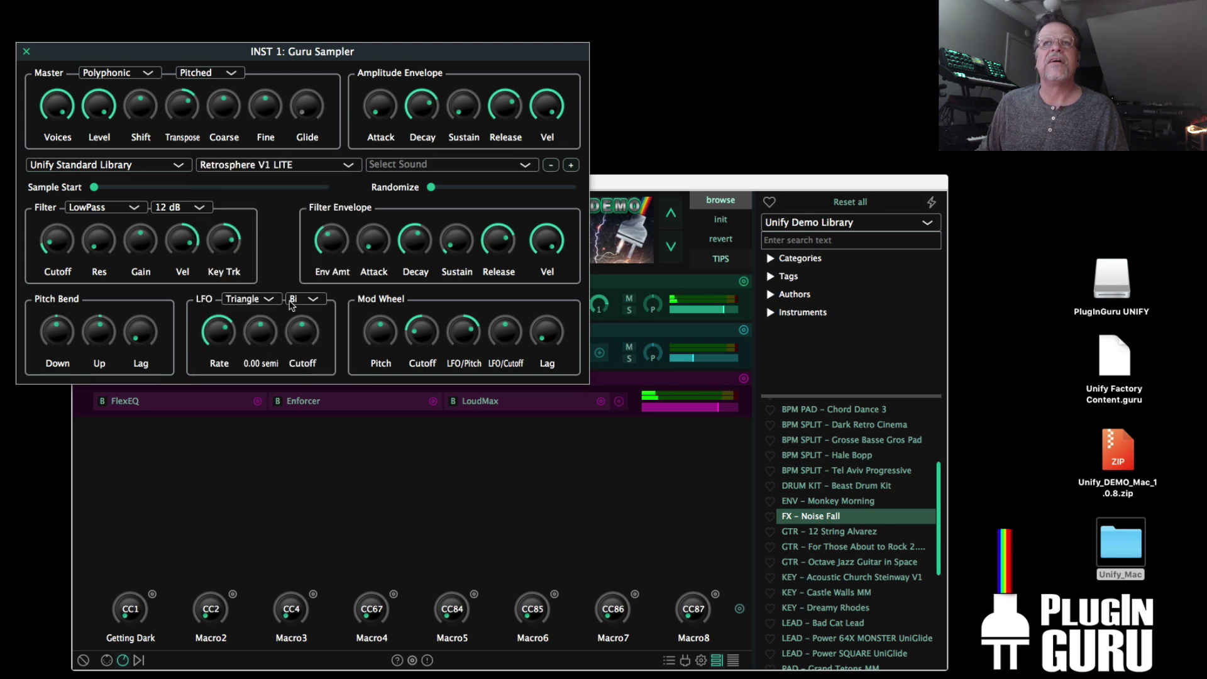
left_click(389, 166)
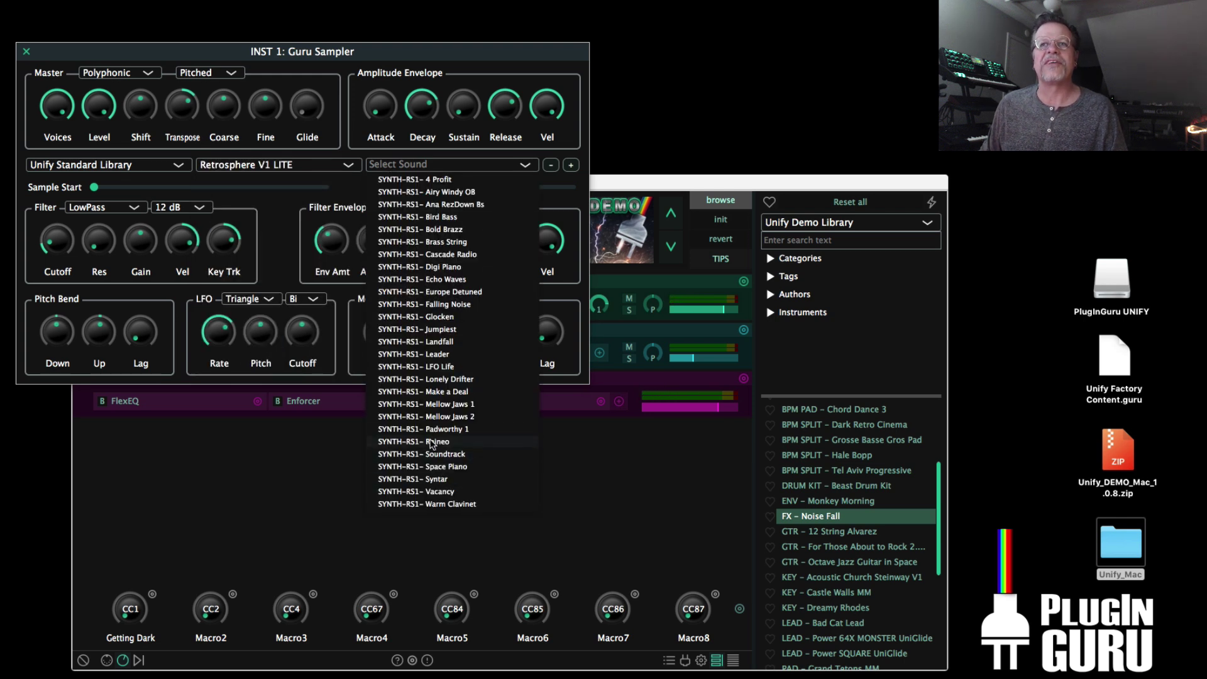
left_click(431, 429)
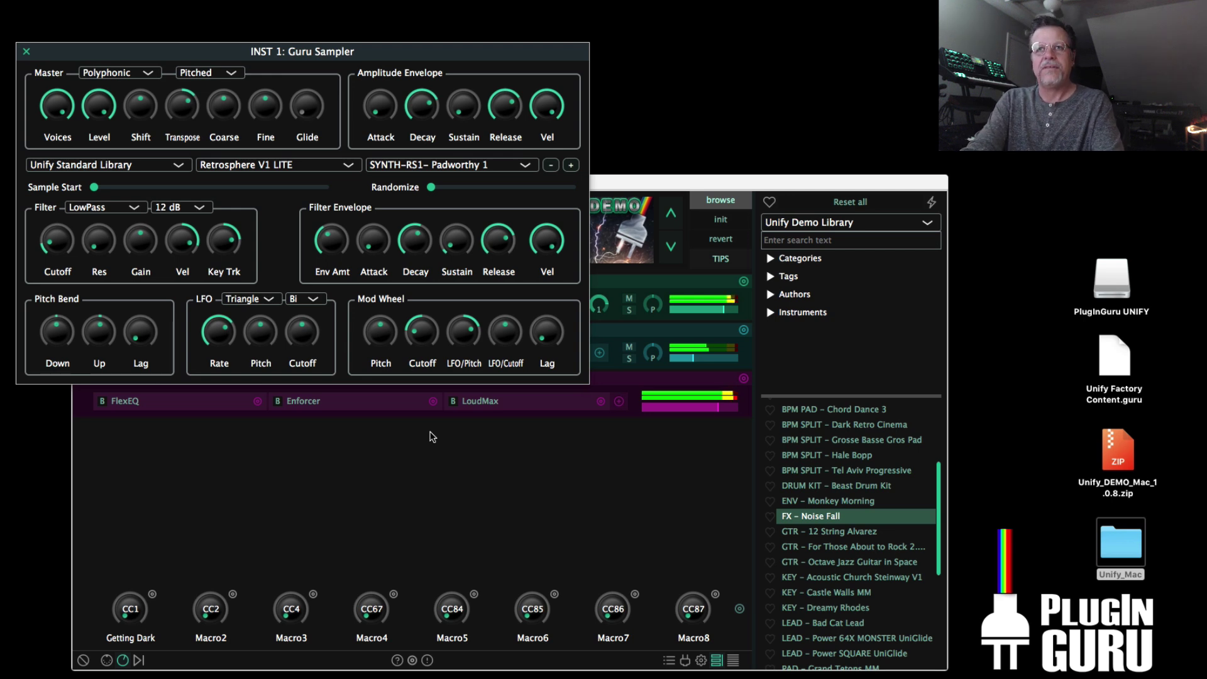
left_click(572, 165)
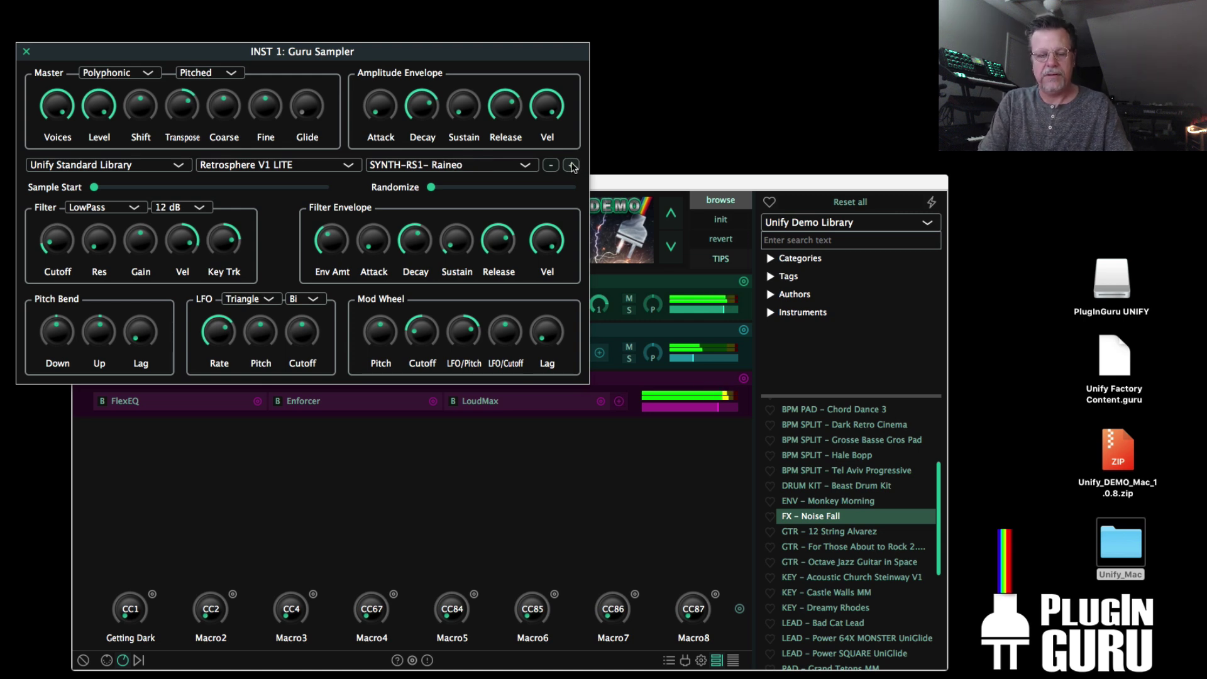
left_click_drag(72, 50, 375, 276)
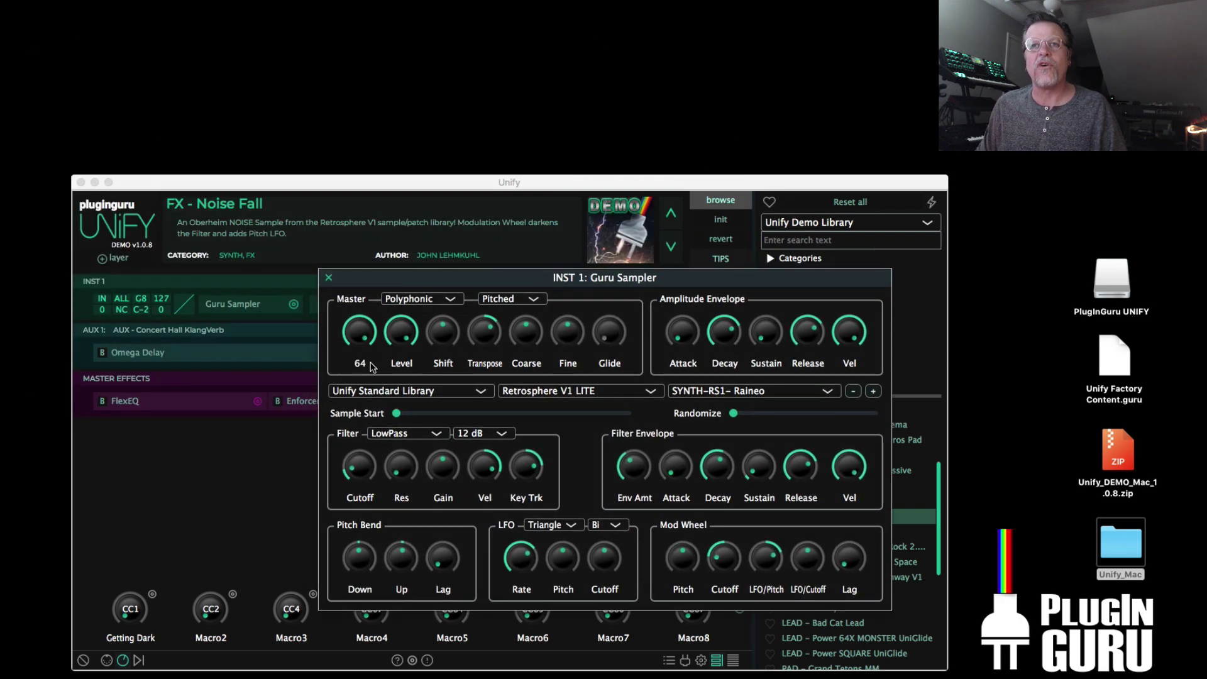
left_click(329, 279)
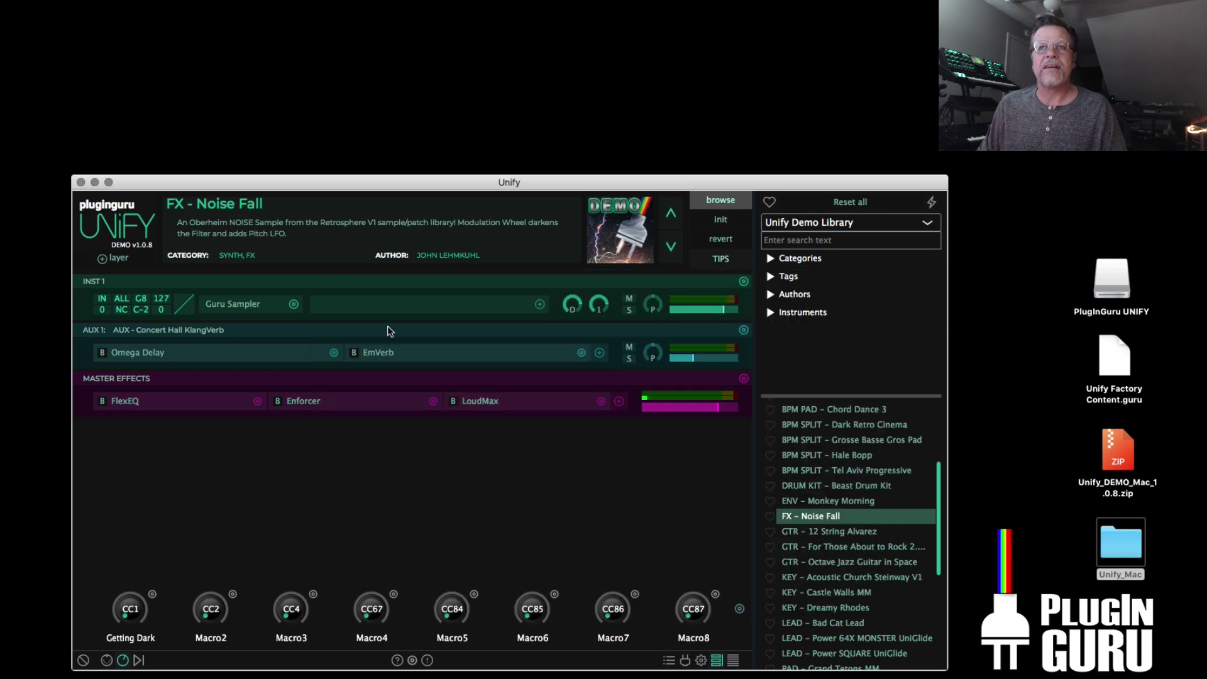
Step: Load GTR - 12 String Alvarez, followed by GTR - For Those About to Rock 2...., and open the latter's NoizBox and KlangFalter effects on INST 1
left_click(840, 531)
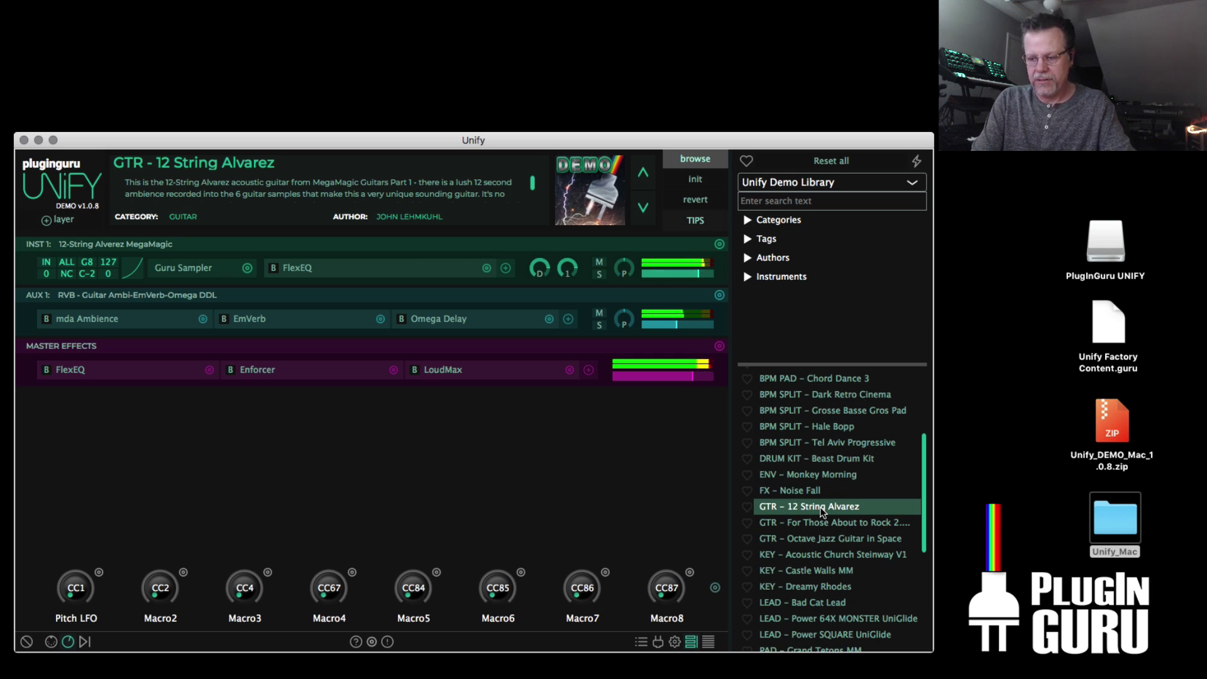
left_click(817, 523)
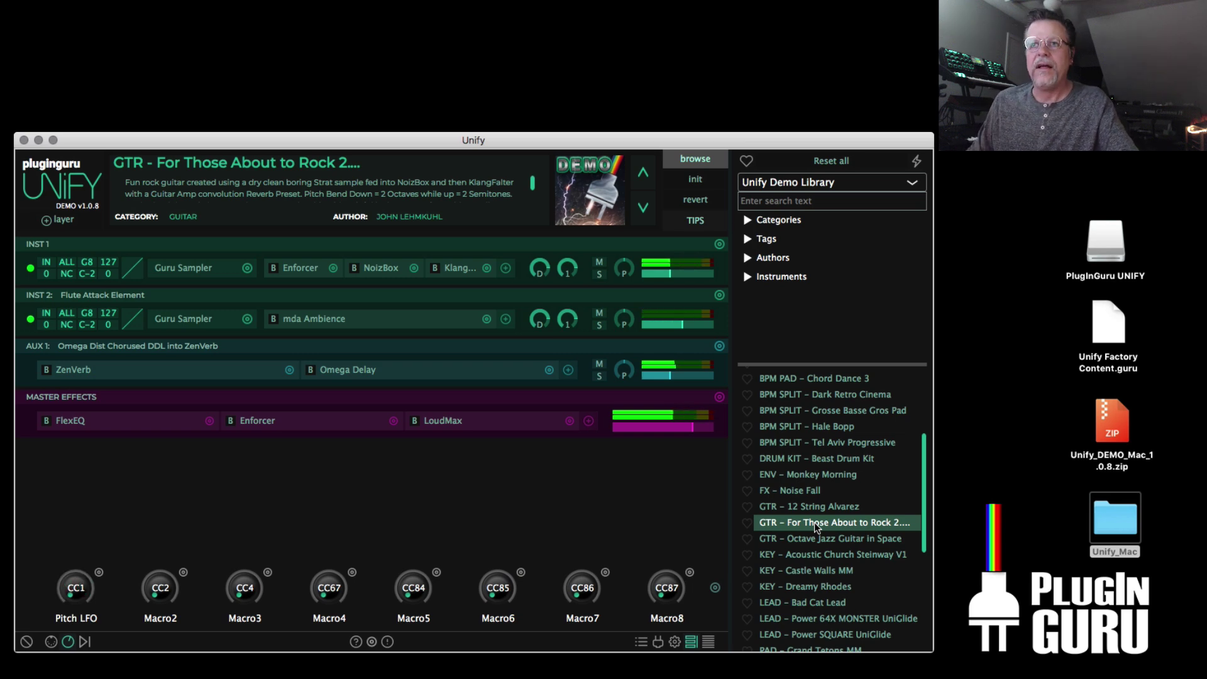
left_click(416, 289)
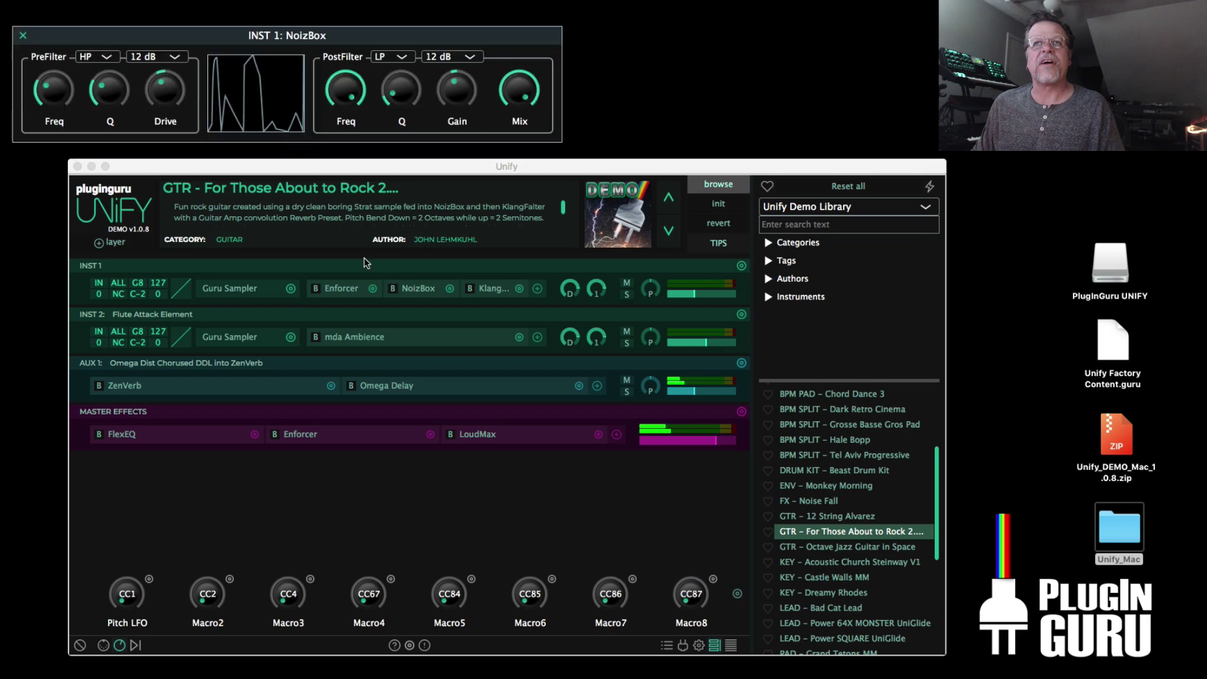
left_click(493, 291)
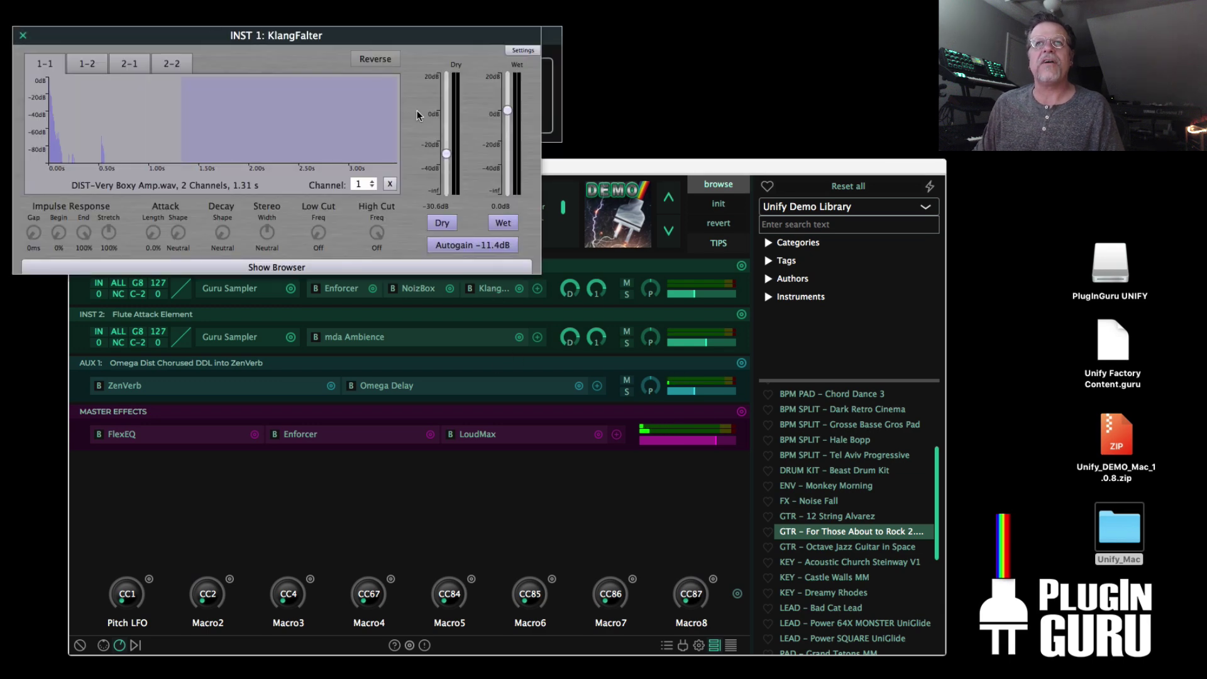
left_click_drag(409, 37, 419, 38)
Step: Reshape the NoizBox distortion curve by raising its second peak to the maximum and lowering the point just before the third peak
left_click(263, 109)
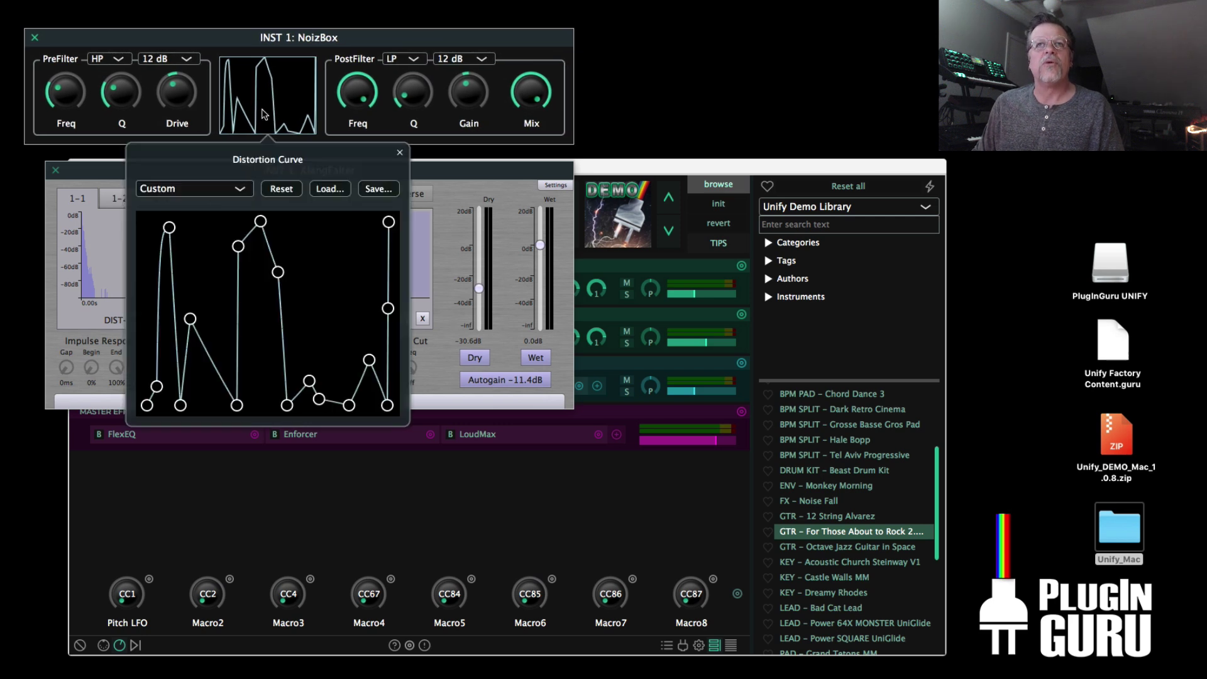
left_click_drag(238, 246, 194, 209)
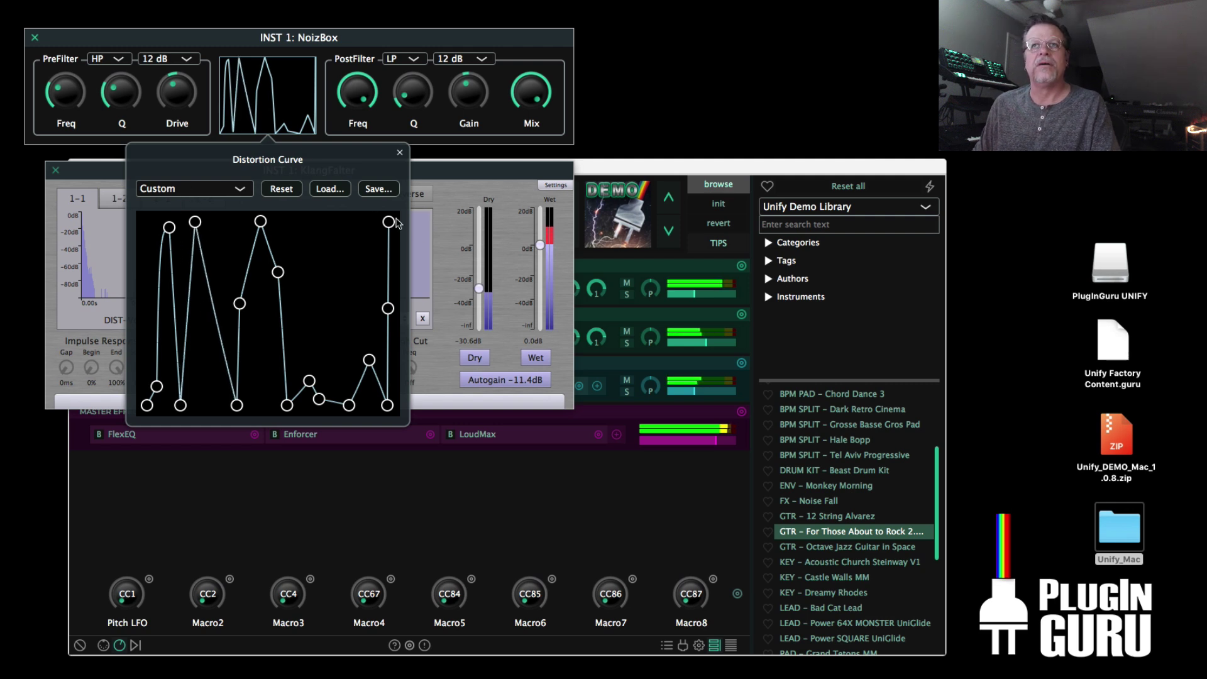
left_click(463, 181)
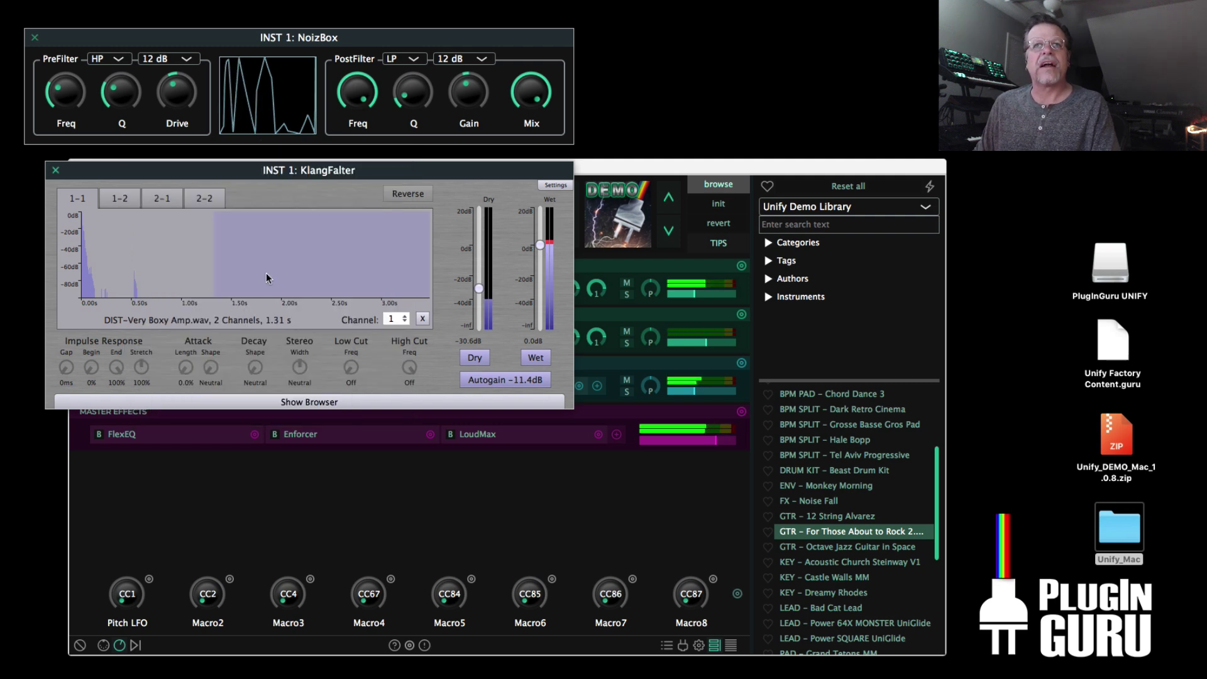
Step: Show KlangFalter's impulse response browser and load 2.5 WarmEuro.wav, followed by 3.0 Large Stage.wav, from the AmbiVerb folder
left_click(284, 403)
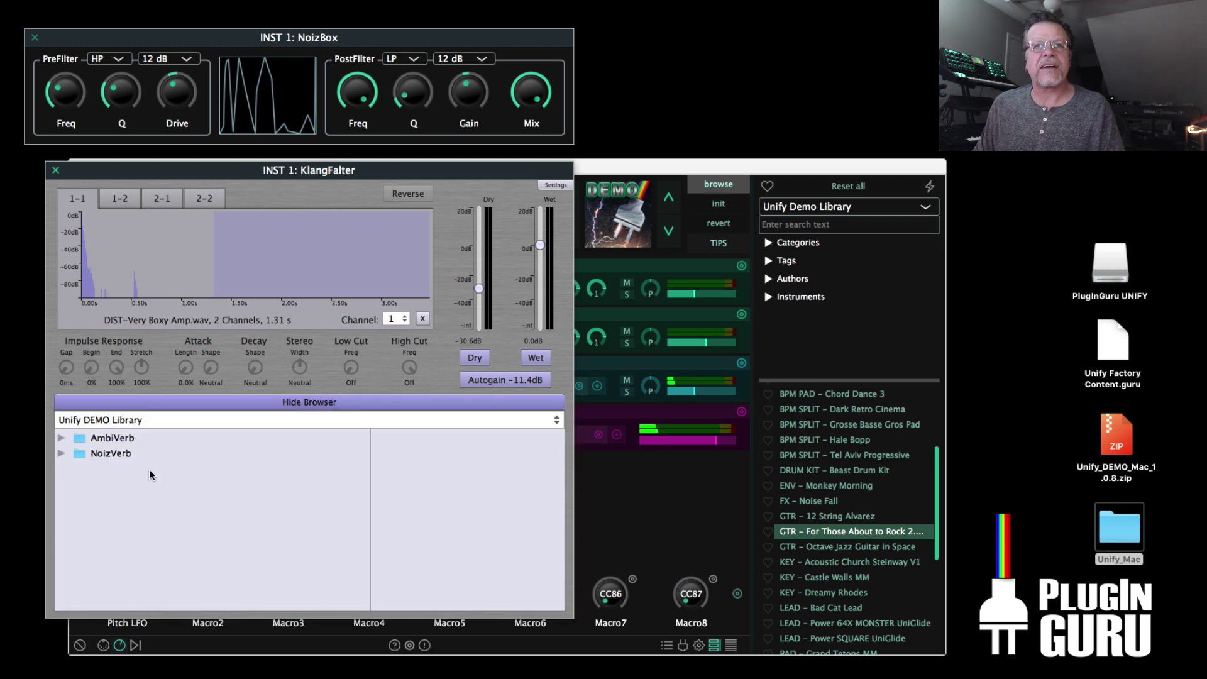
left_click(62, 453)
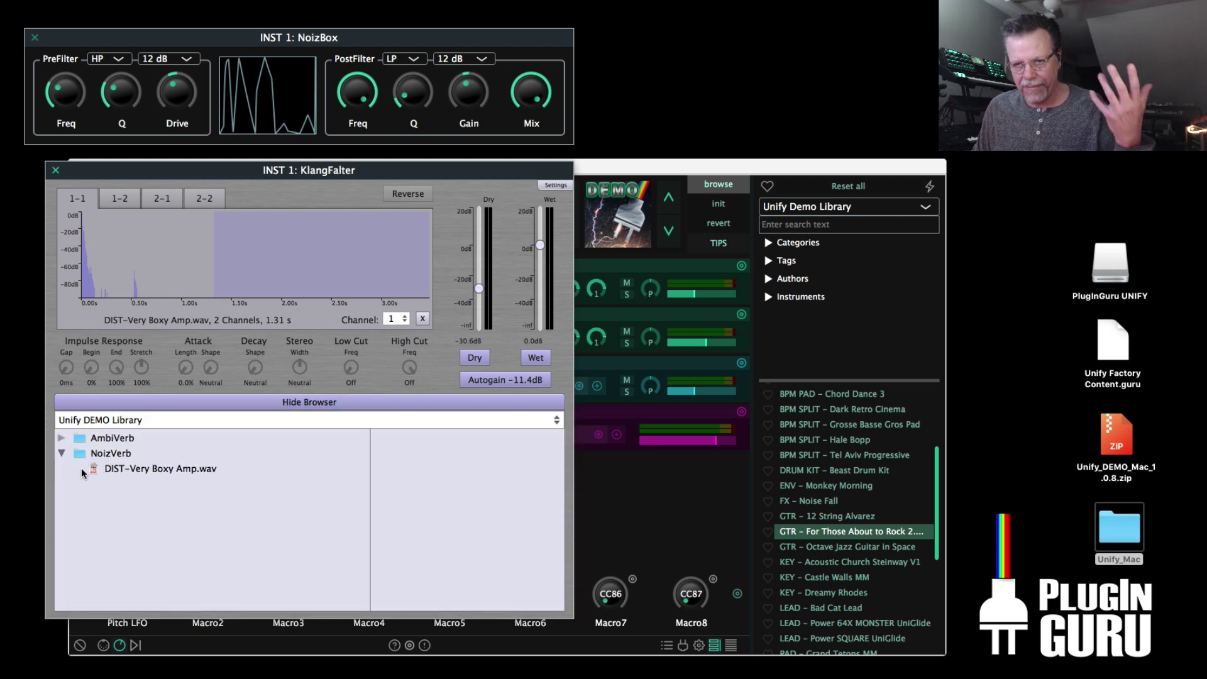
left_click(62, 438)
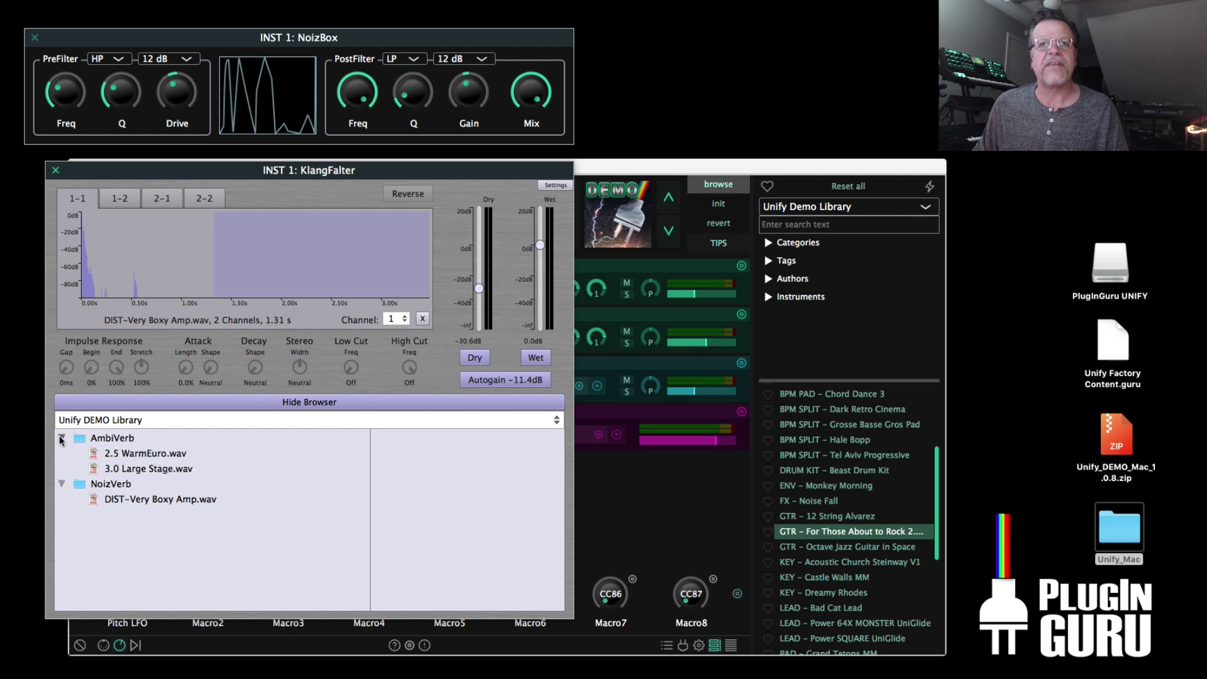
double_click(124, 454)
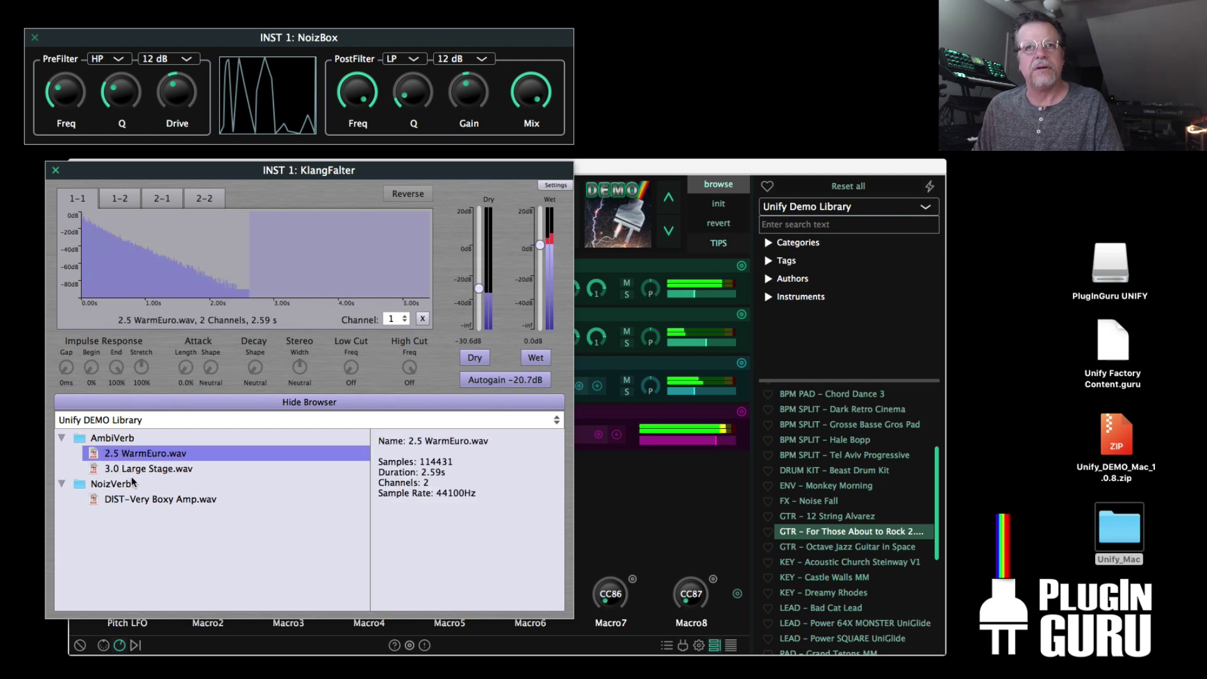
double_click(126, 471)
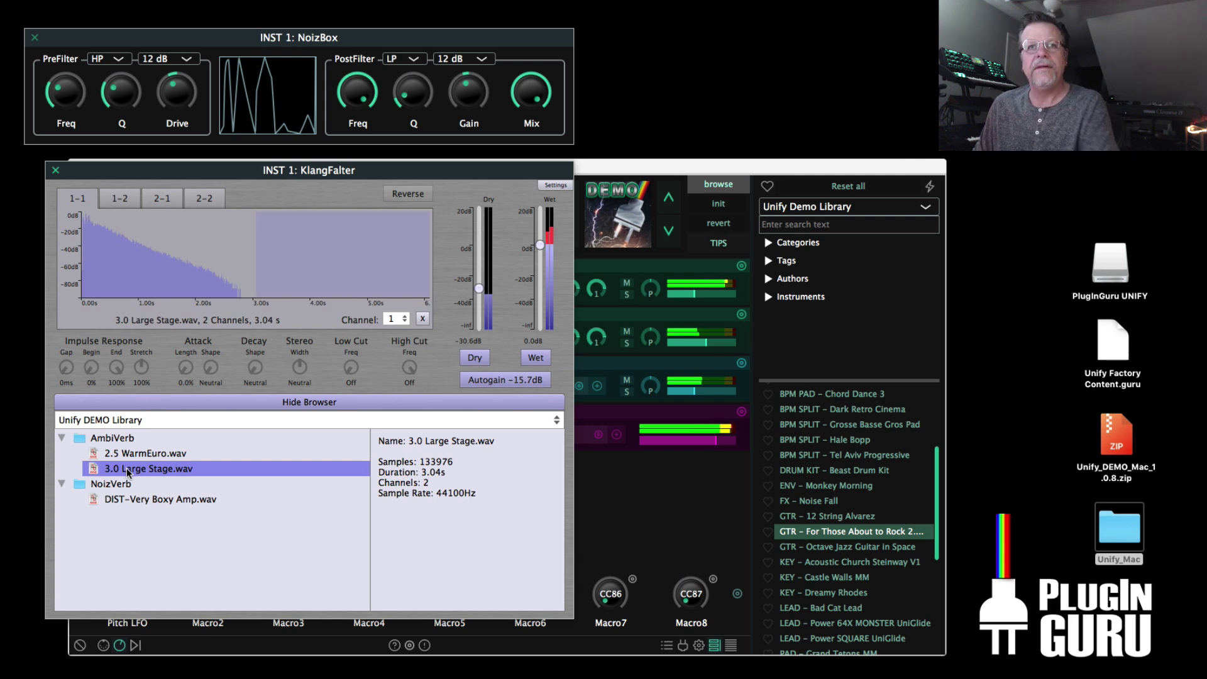
Step: From the Unify Standard Library's NoizVerb folder, load DIST-Guitar Amp 4.wav, DIST-Guitar Amp 3.wav, DIST-Shredder.wav and DIST-Guitar Amp 2.wav in KlangFalter
left_click(135, 421)
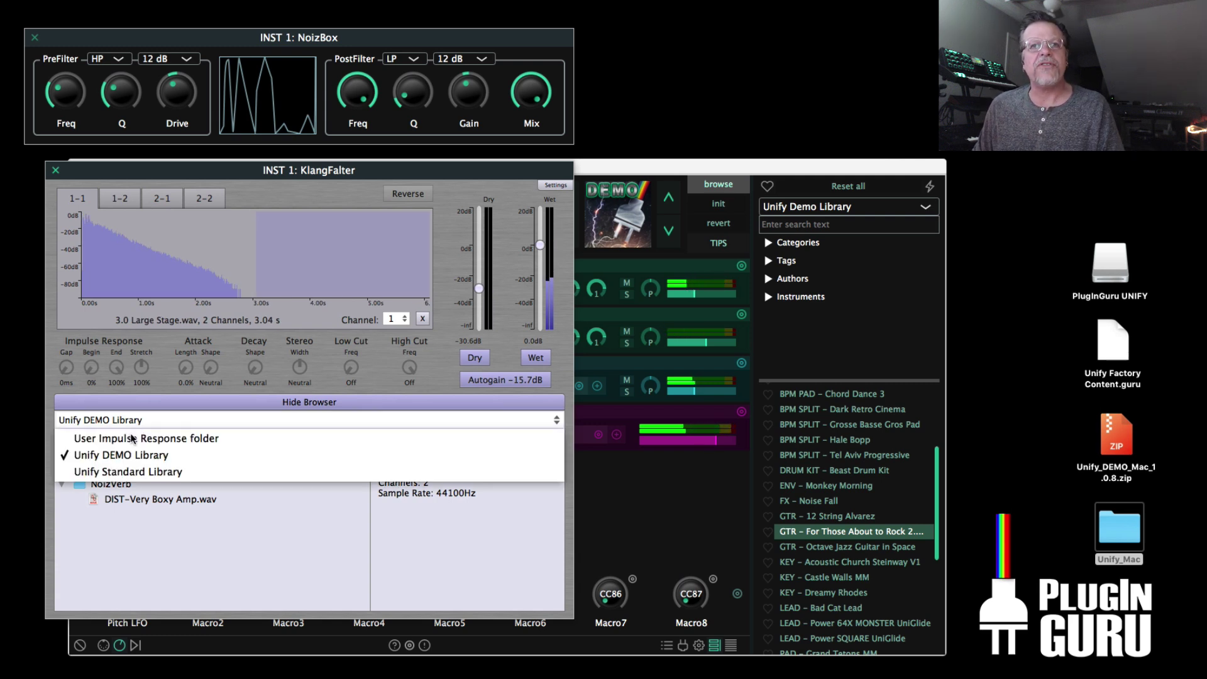
left_click(127, 472)
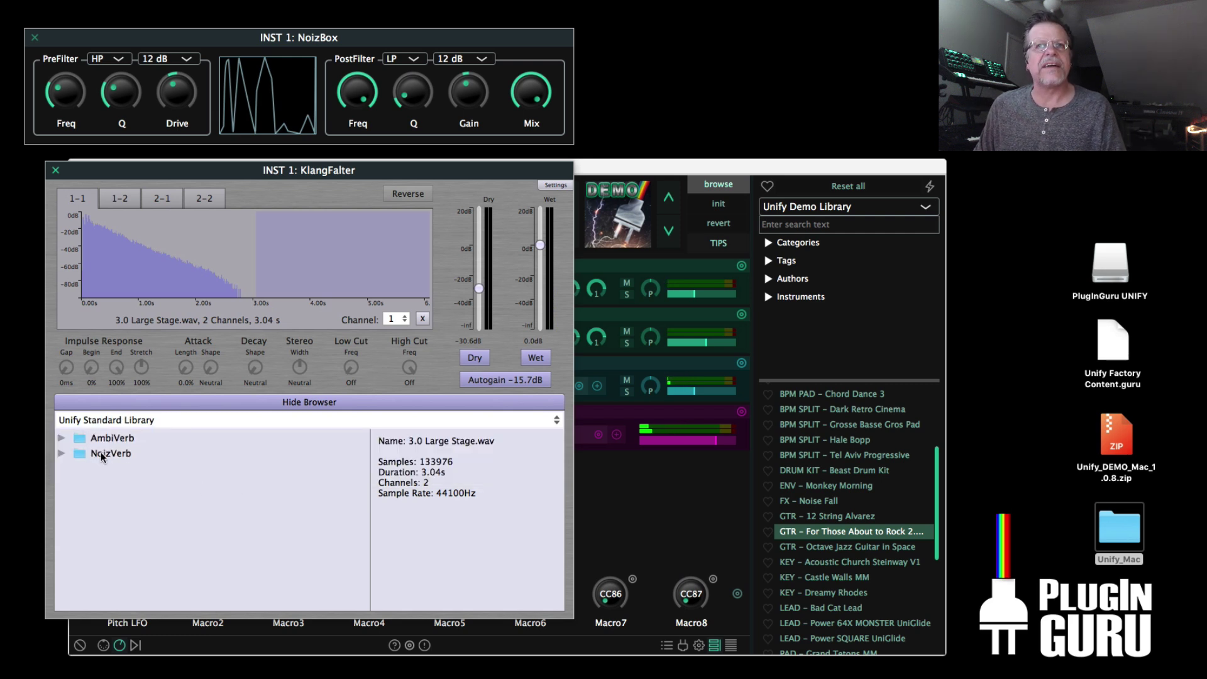
left_click(61, 454)
scroll(179, 538, "down", 10)
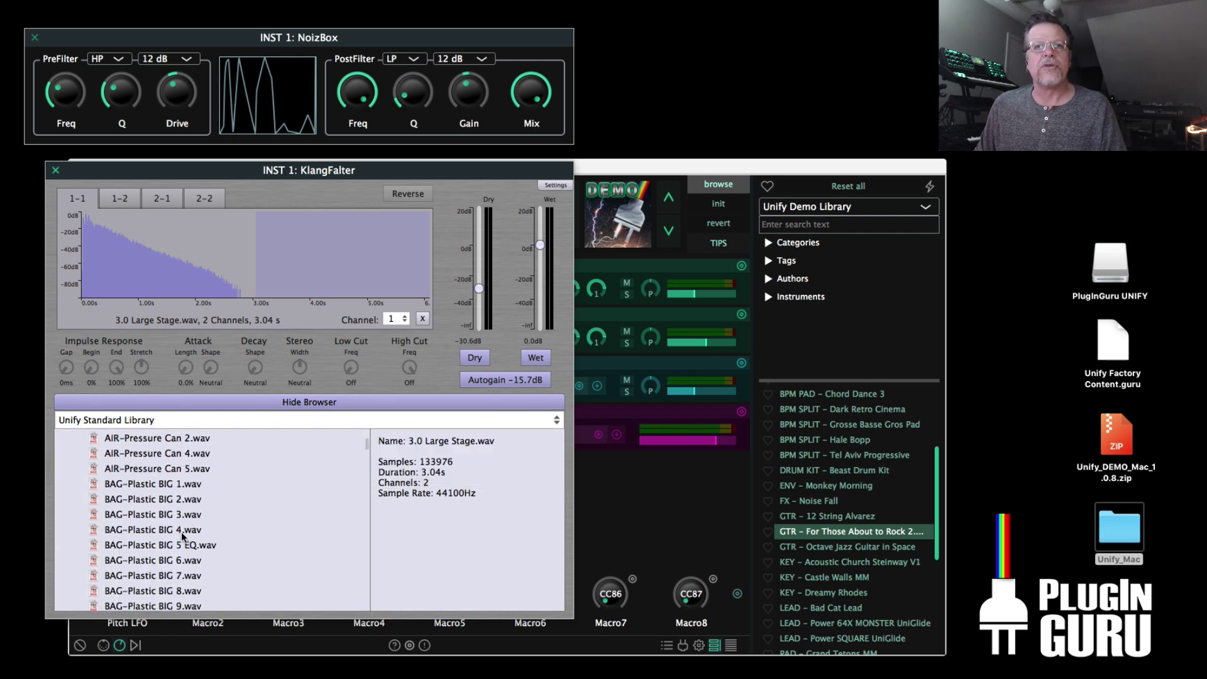
scroll(169, 542, "down", 8)
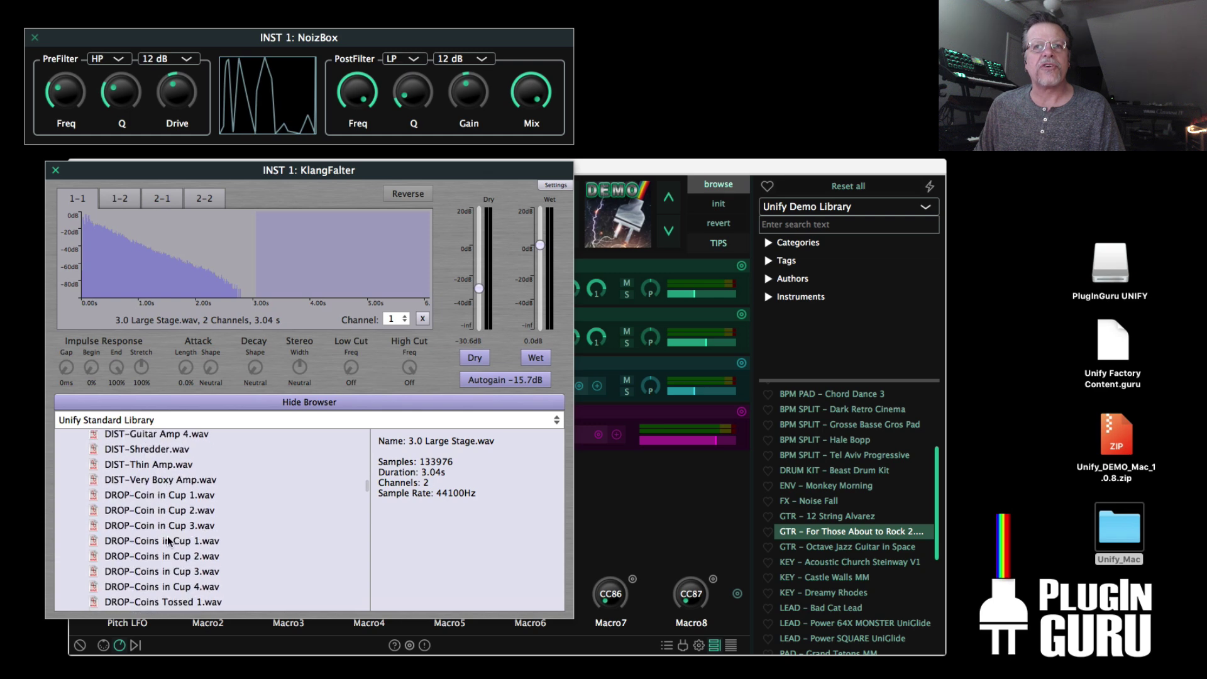
left_click(165, 525)
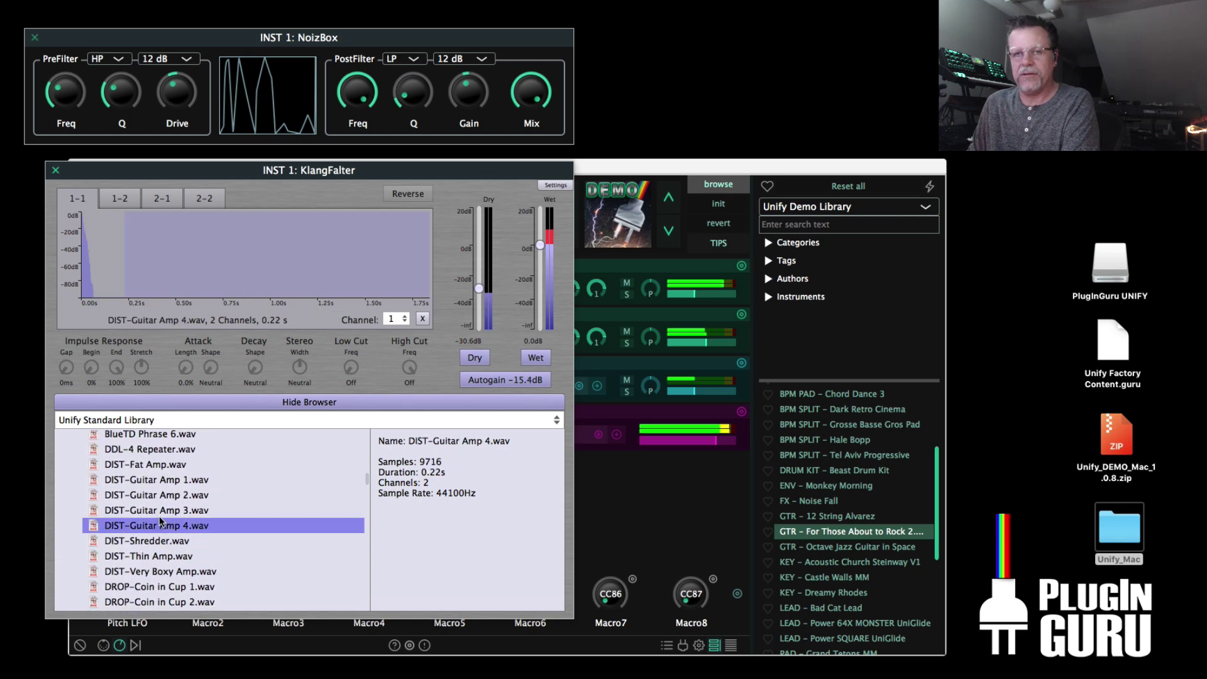
left_click(154, 515)
left_click(160, 542)
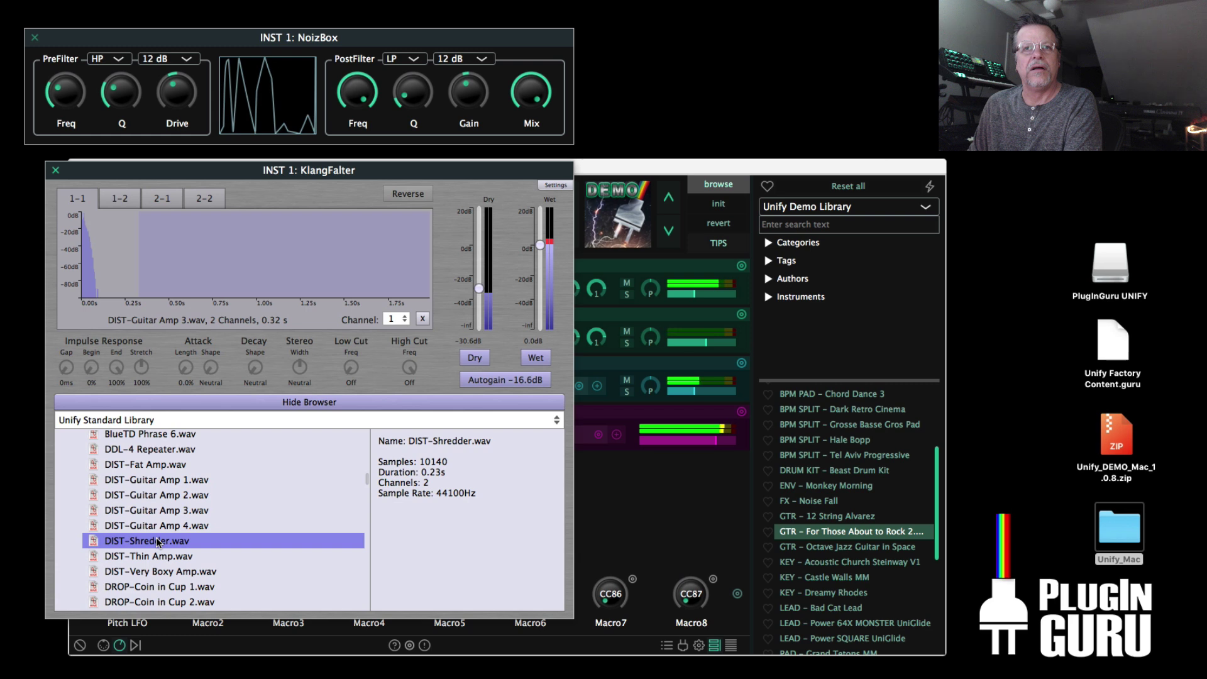
left_click(164, 500)
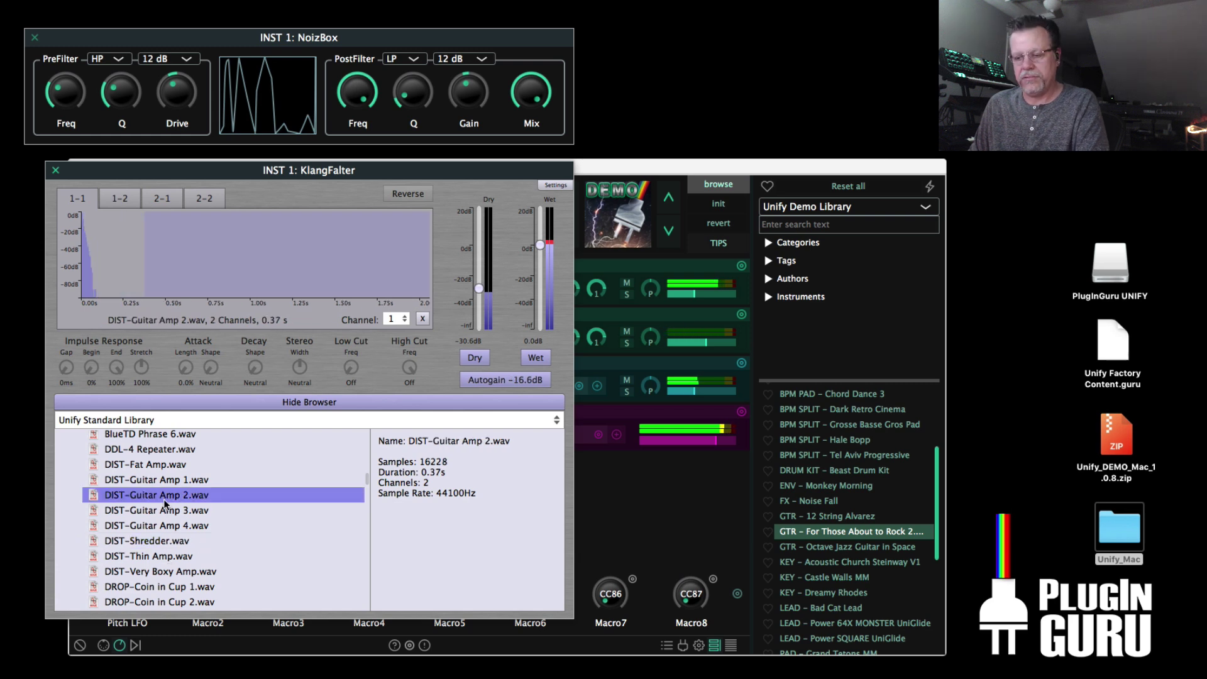
Step: Load the impulse response BAG-Plastic Small 7.wav, followed by BAG-Plastic Small 9.wav, from the same folder
scroll(166, 503, "up", 4)
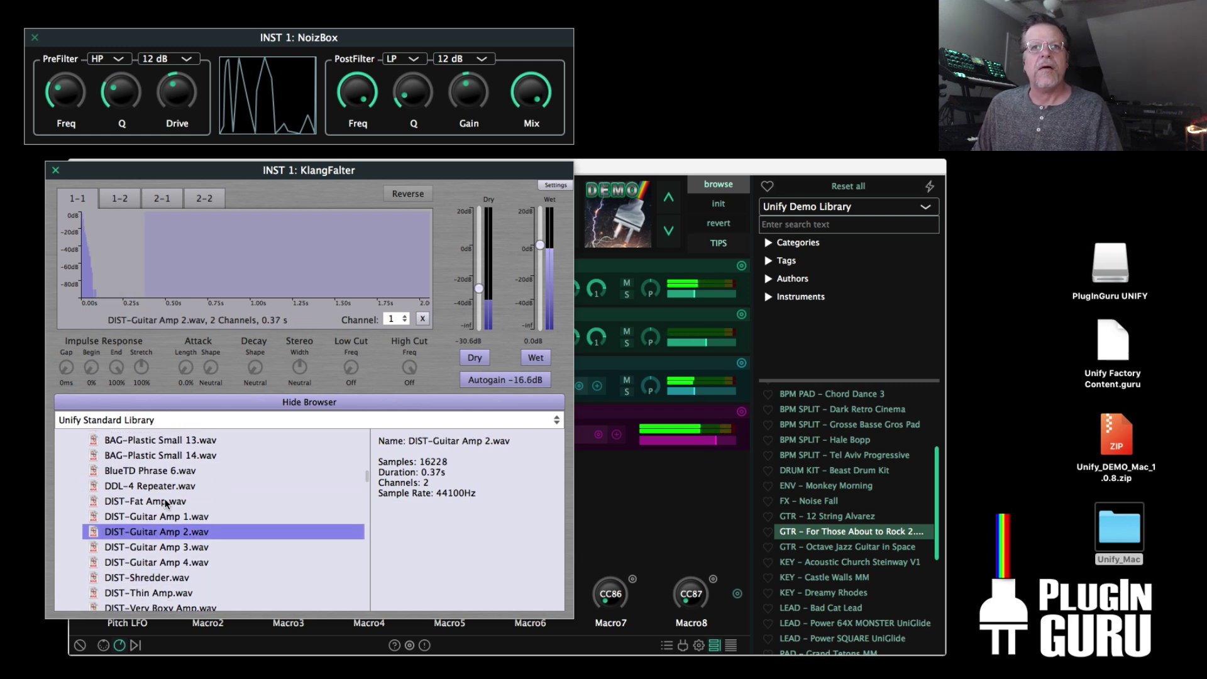
scroll(167, 503, "up", 1)
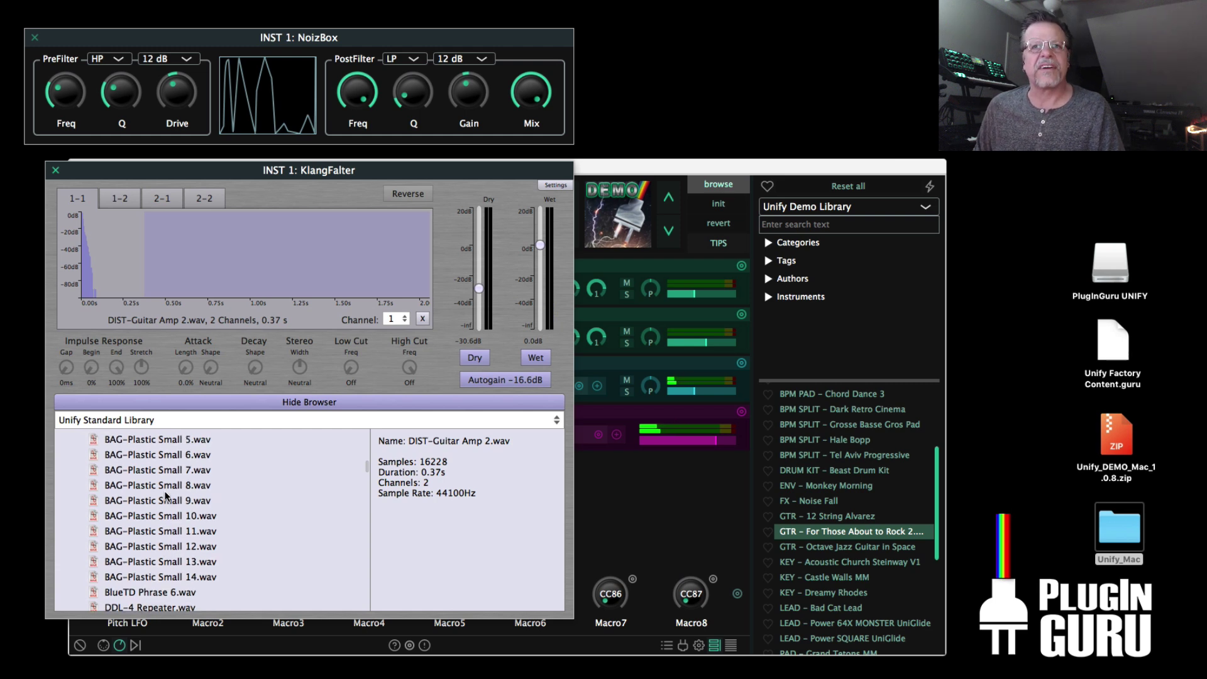
left_click(153, 472)
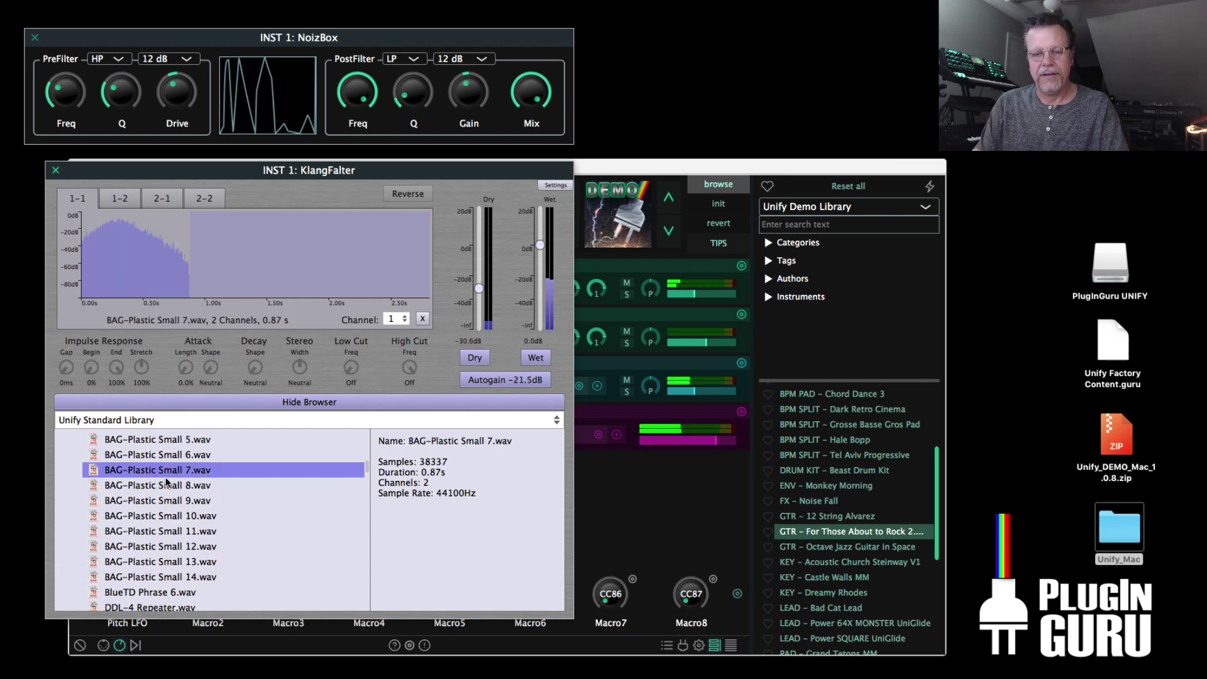
left_click(181, 502)
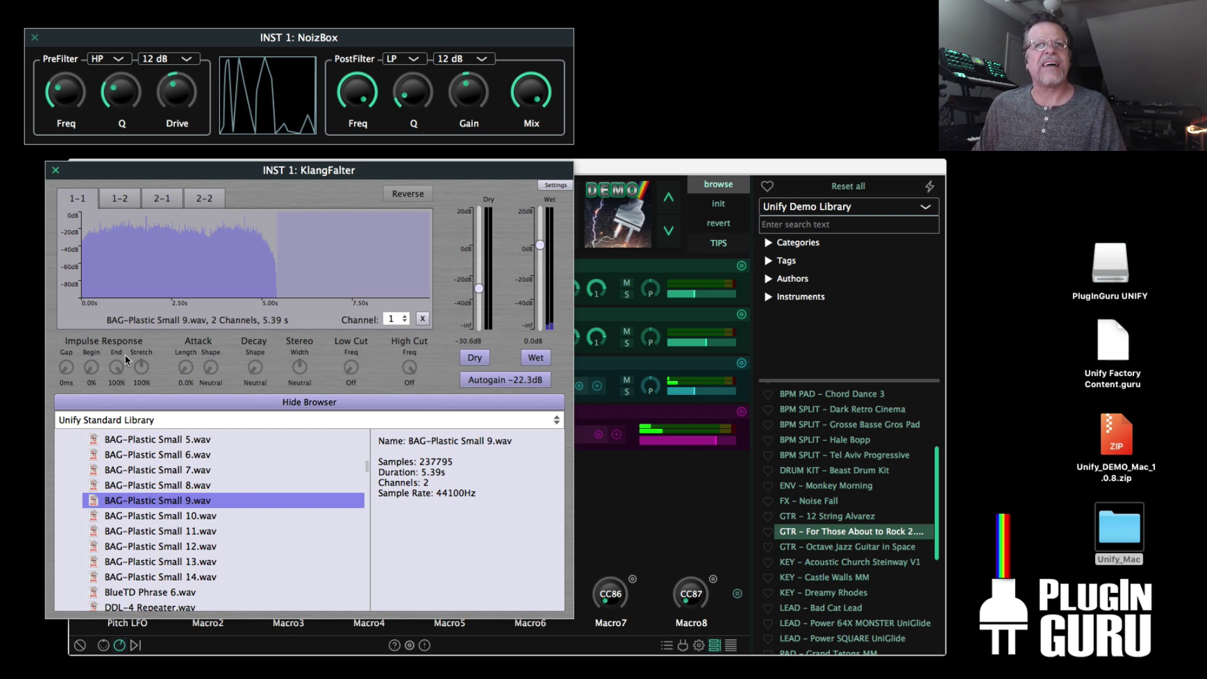
Step: Set the impulse response's End to 56% and Decay Shape to 3.82, with KlangFalter's levels at -17.7 dB dry and 10.2 dB wet
left_click_drag(119, 369, 116, 443)
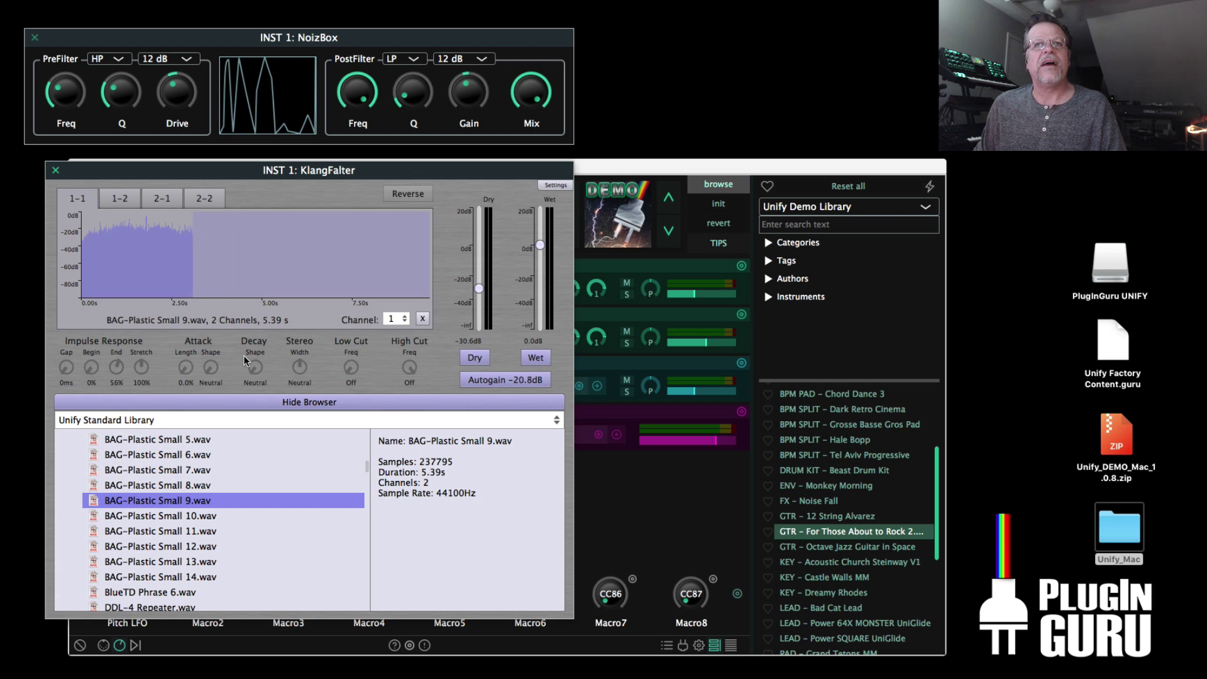
left_click_drag(254, 368, 285, 292)
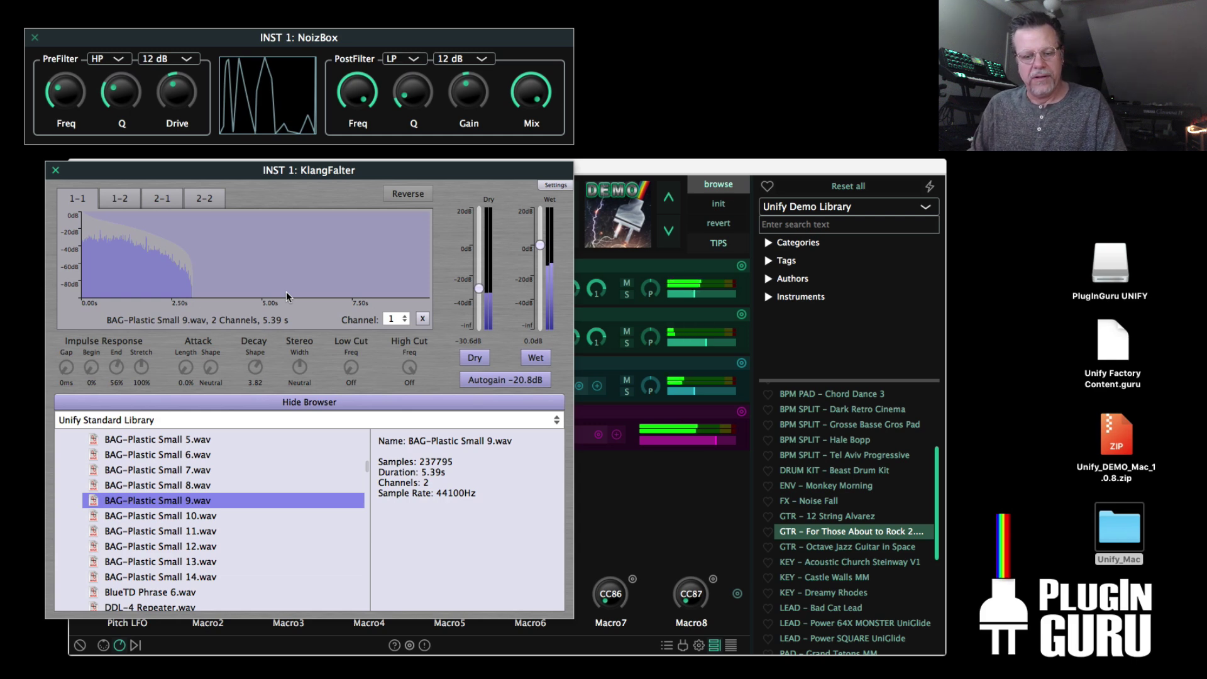
left_click_drag(480, 288, 484, 271)
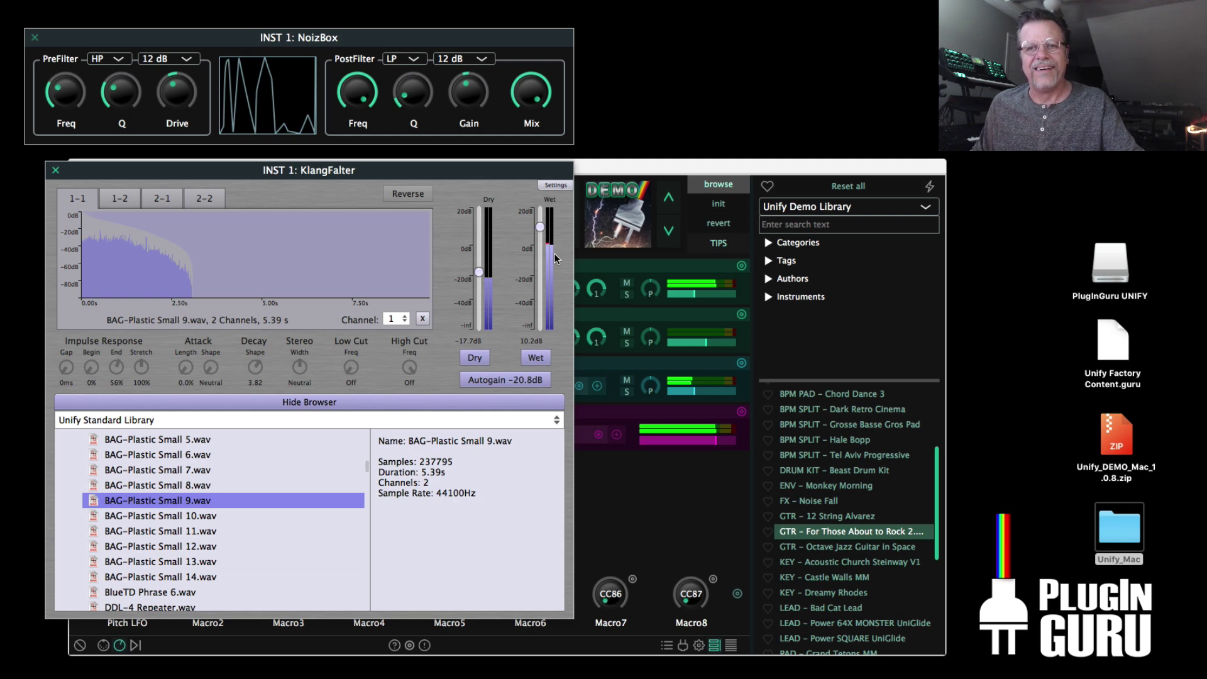
Step: Lower NoizBox's PostFilter Freq and raise its Q, and close the NoizBox and KlangFalter windows
left_click_drag(398, 88, 349, 206)
mouse_move(359, 120)
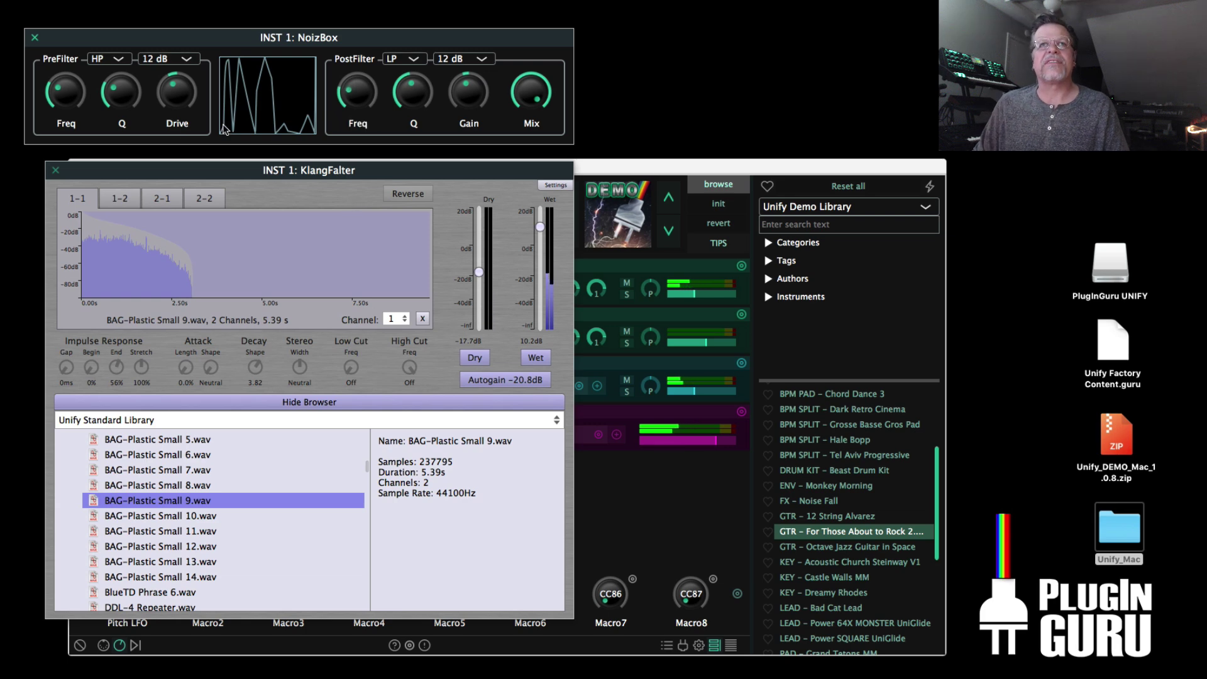
left_click(35, 37)
left_click(54, 171)
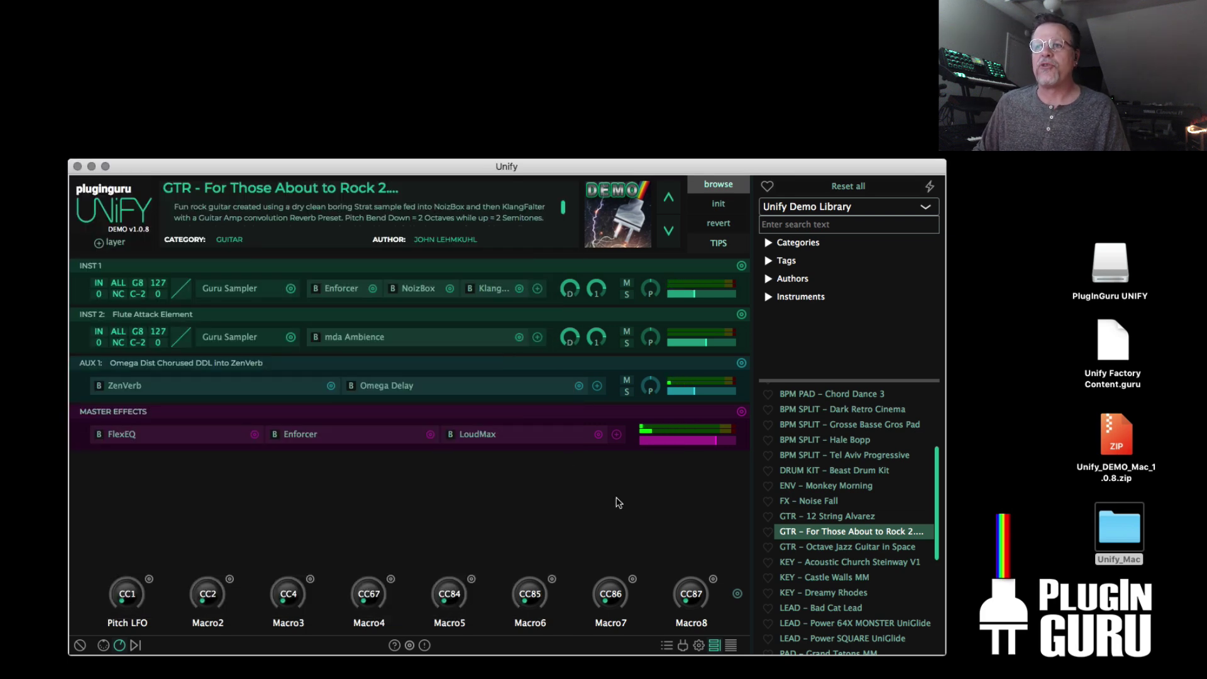
Step: Dismiss the demo time-limit notice and quit the Unify demo
key("Down")
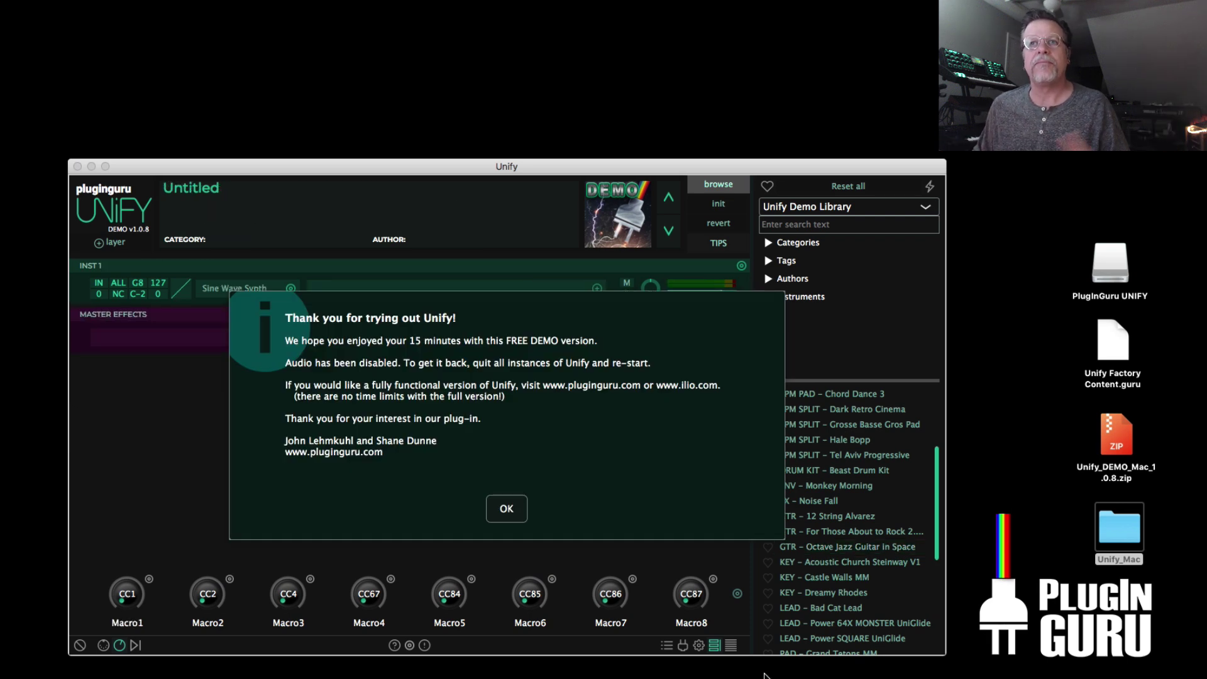
left_click(511, 509)
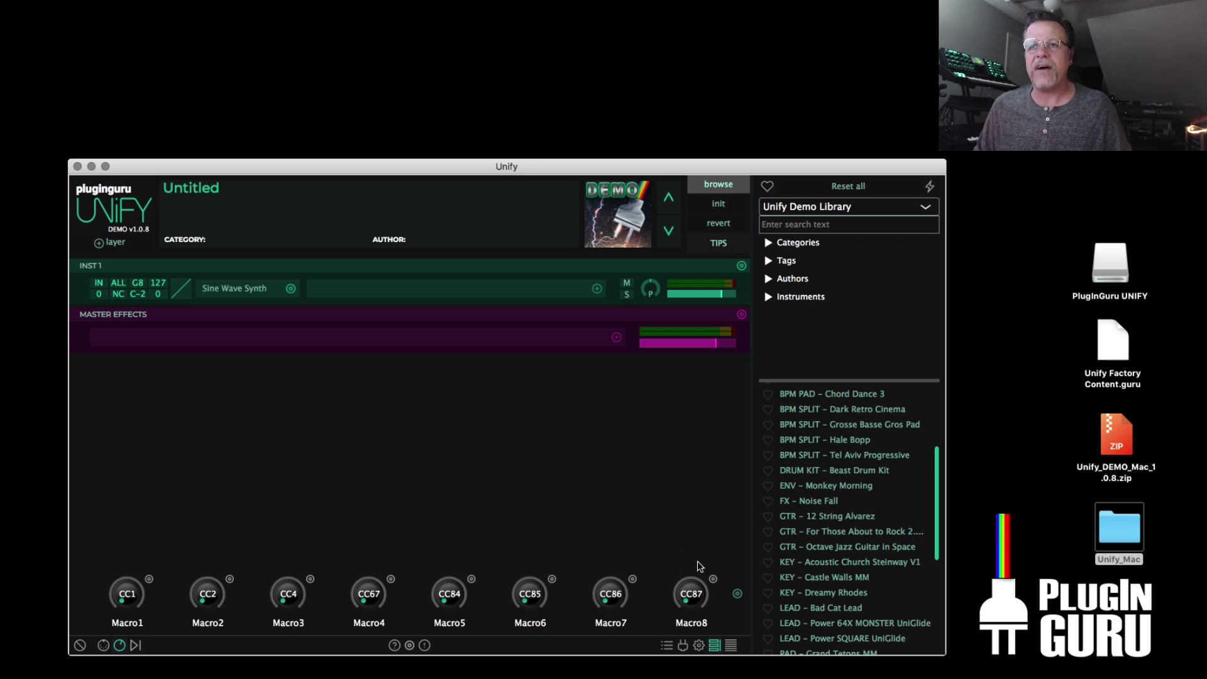
key("super+q")
Step: Launch the standard edition of Unify, reposition its window on the desktop, and decline deleting the DEMO data
mouse_move(800, 676)
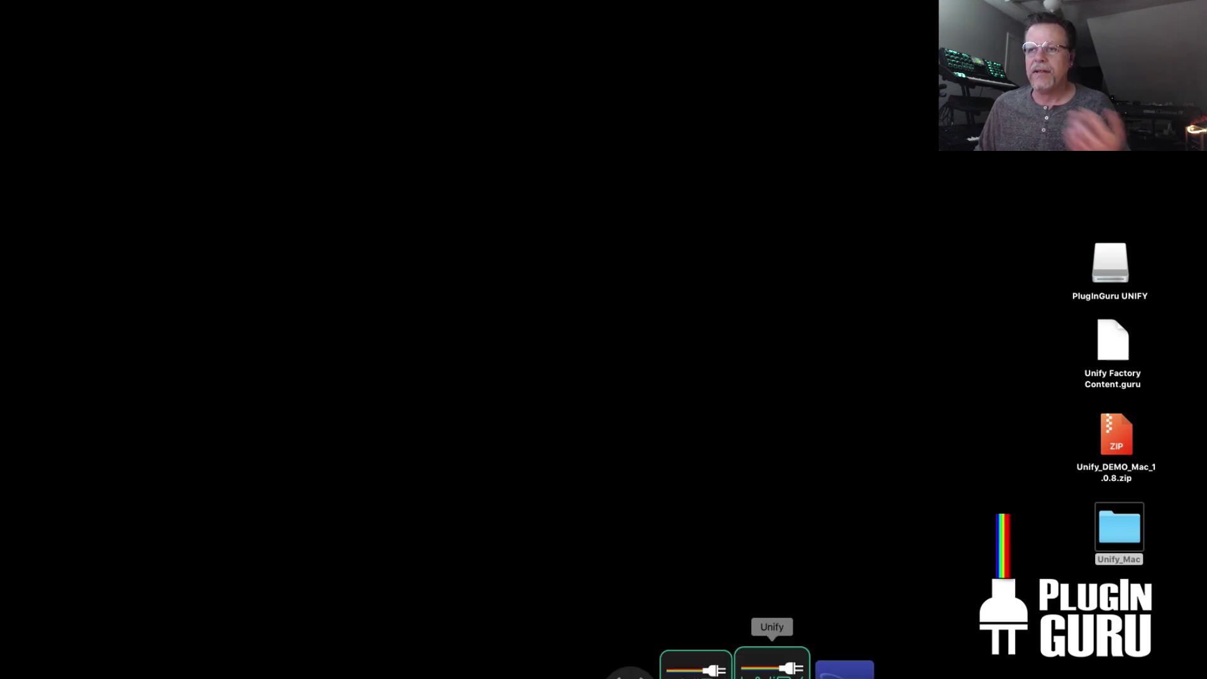
left_click(756, 653)
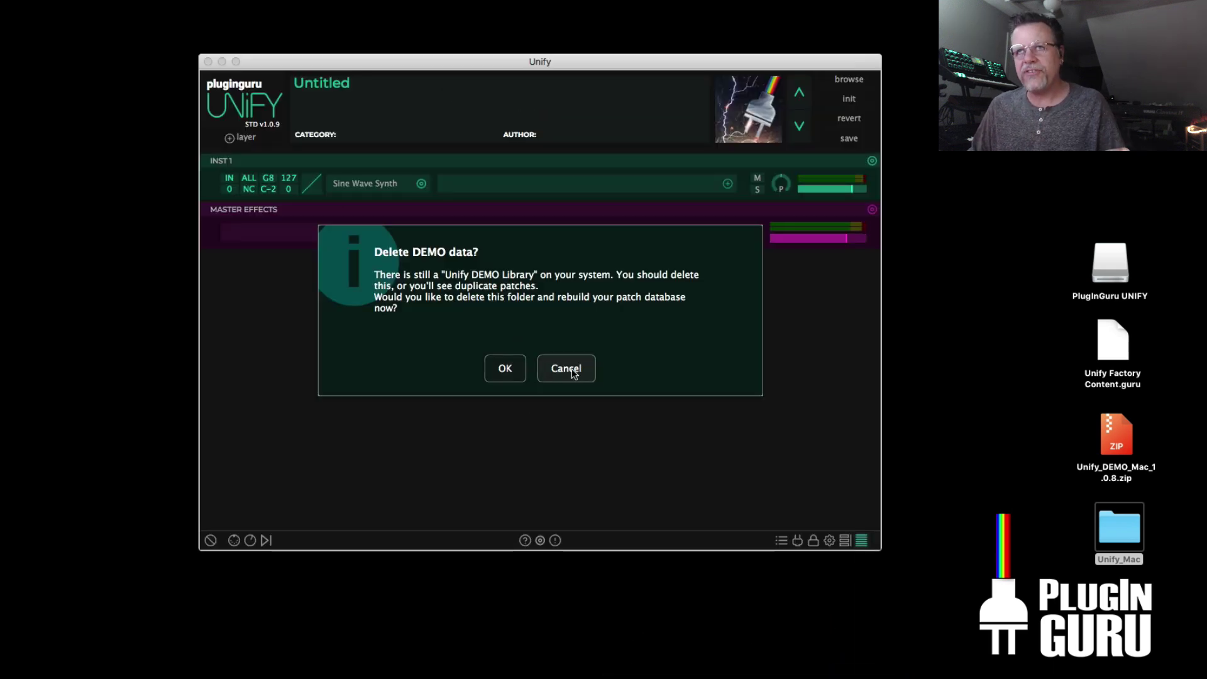
left_click_drag(564, 65, 429, 196)
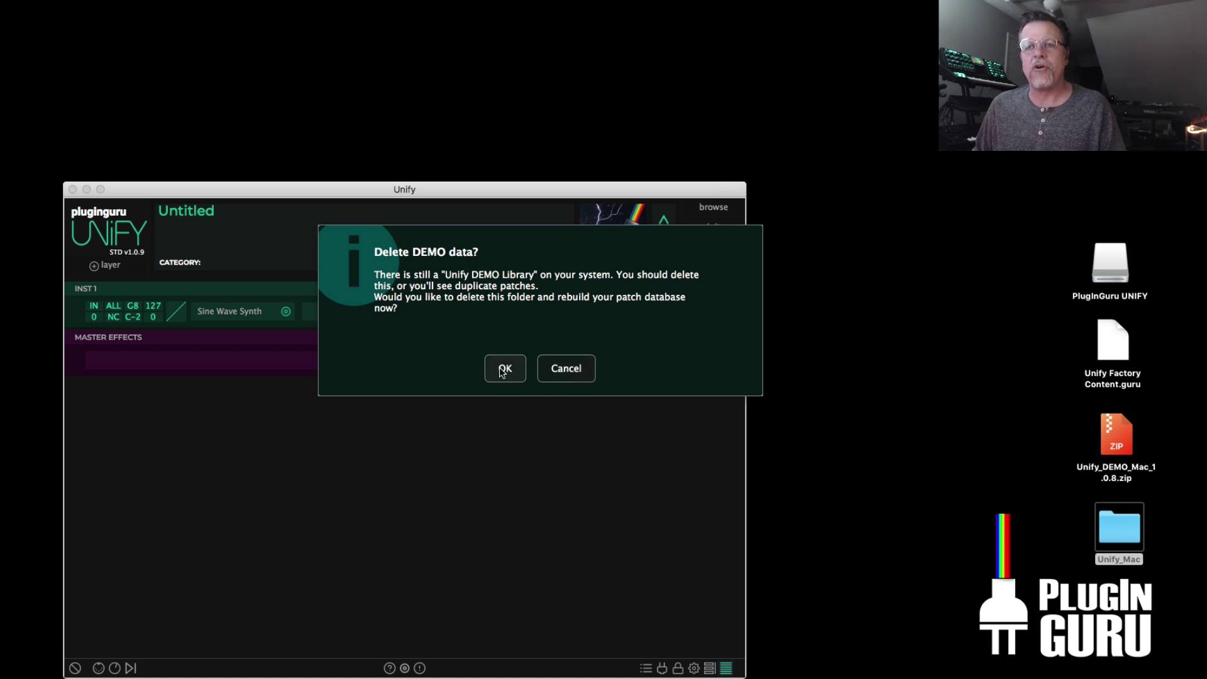
left_click(538, 371)
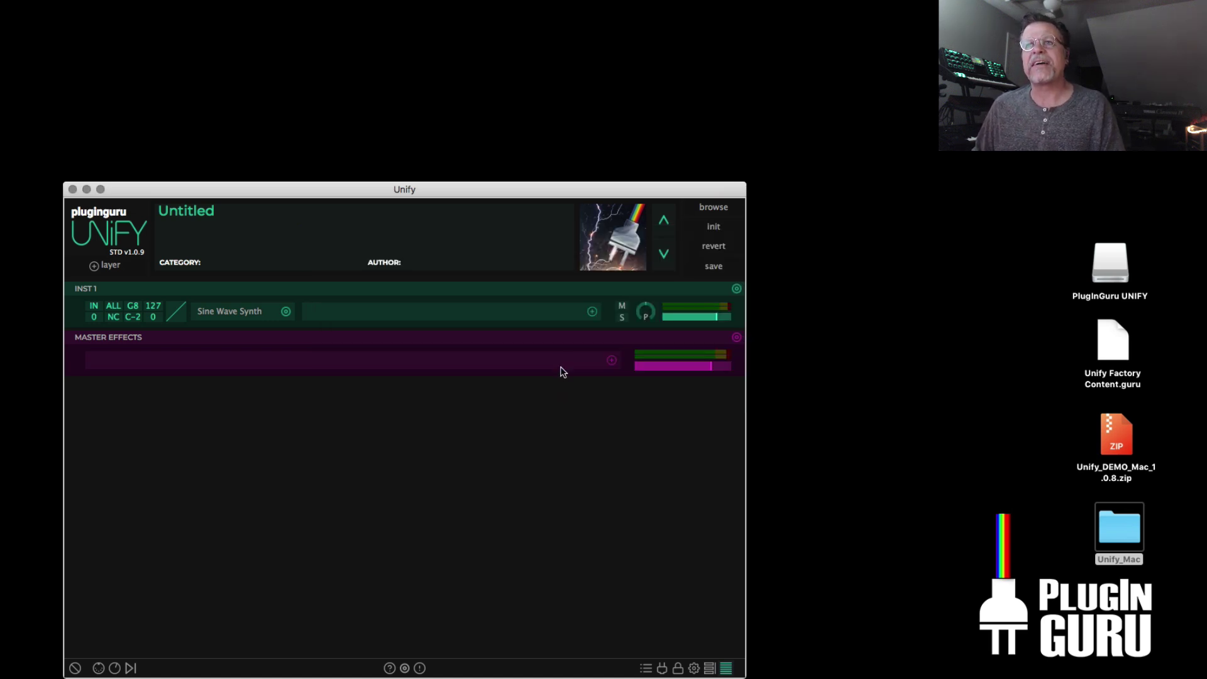
Step: Show the patch browser, limit it to the Unify Demo Library, and load KEY - Acoustic Church Steinway V1
left_click(713, 207)
left_click_drag(714, 195, 712, 178)
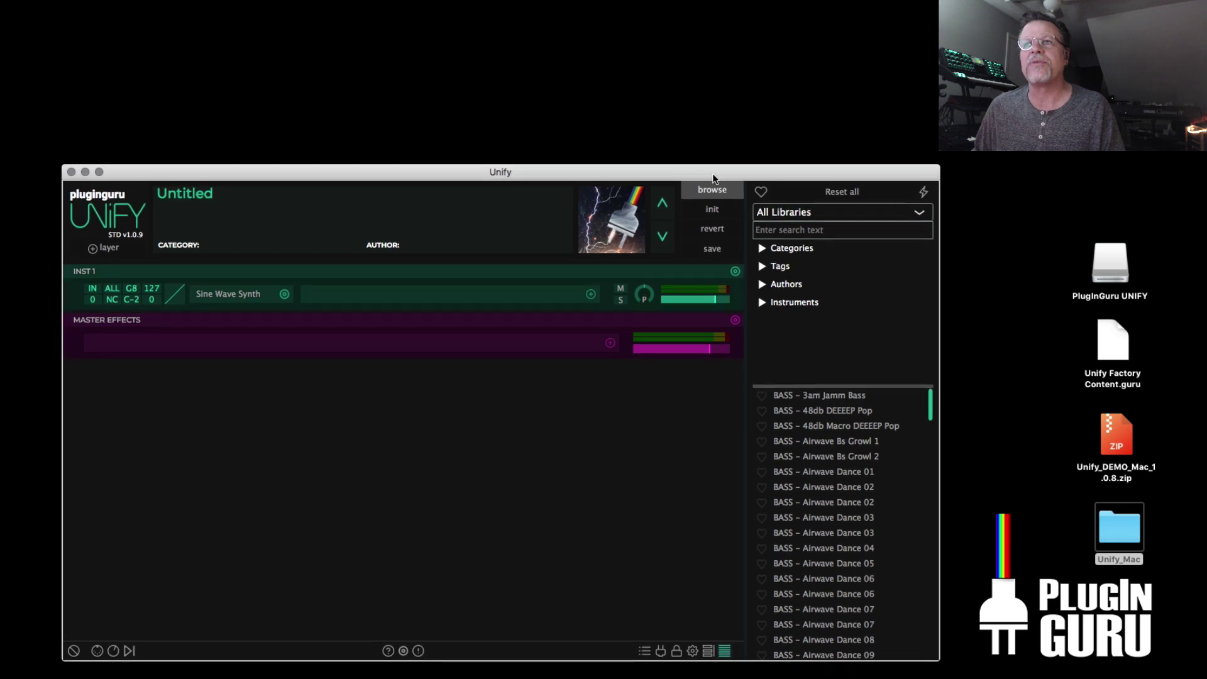
left_click(816, 212)
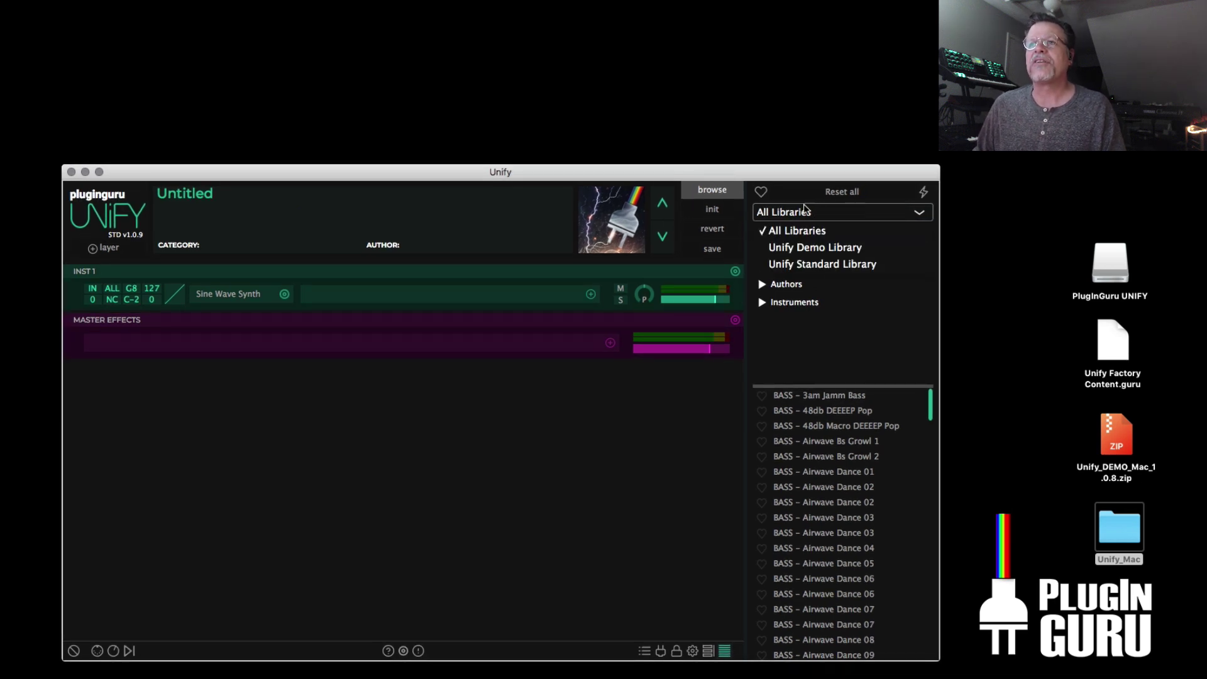
left_click(811, 249)
scroll(829, 540, "down", 5)
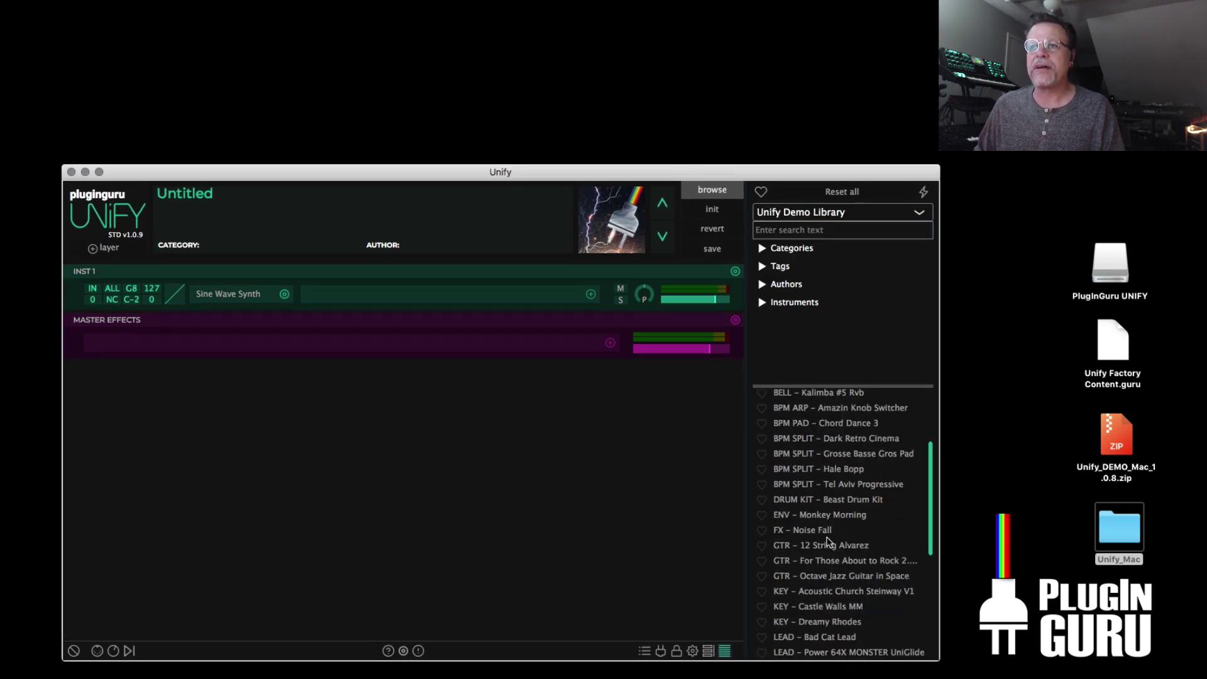
scroll(830, 541, "down", 1)
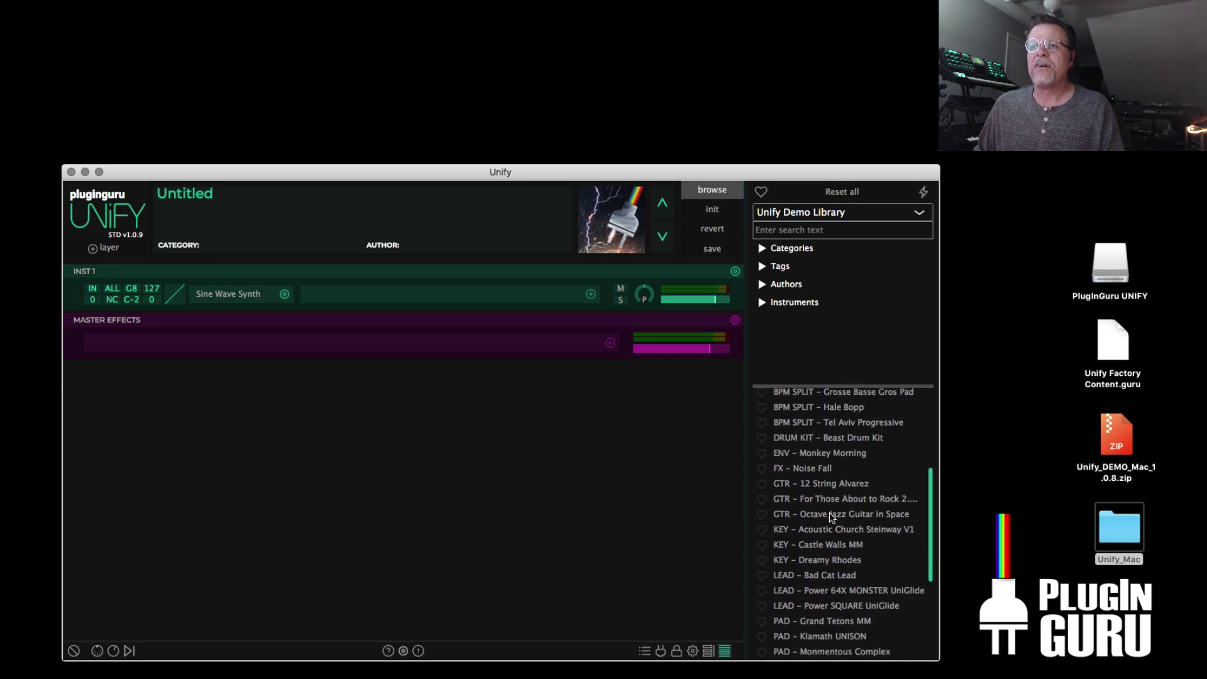
left_click(857, 531)
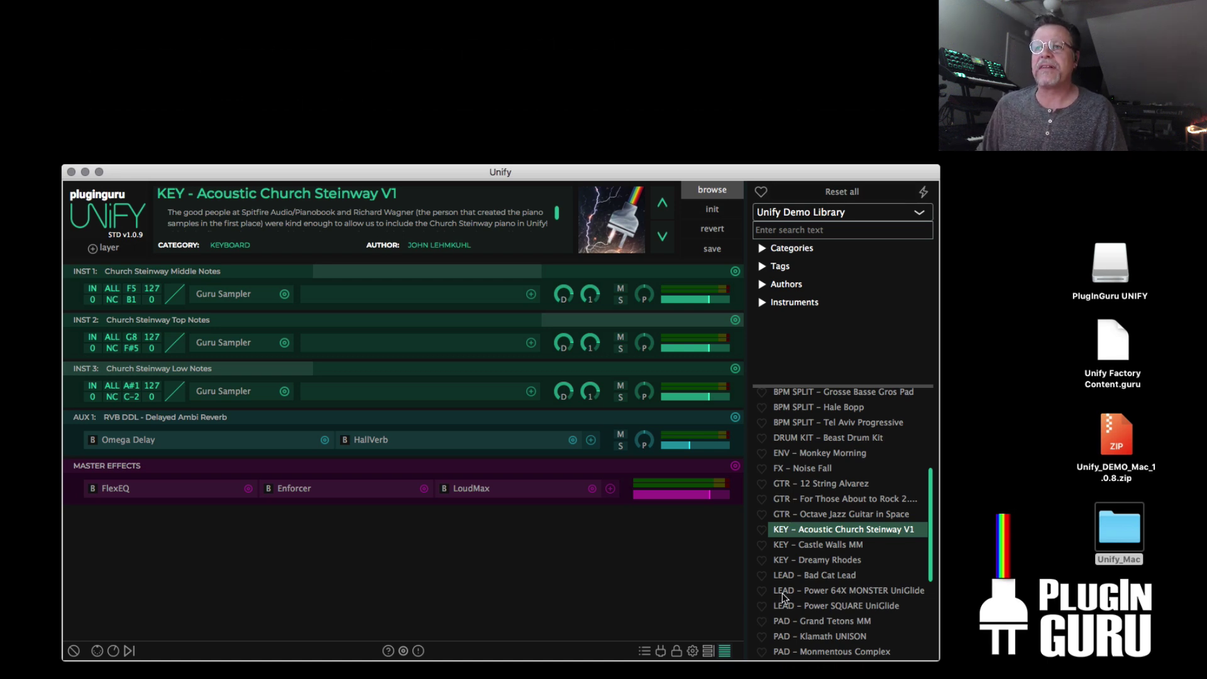
Step: Load KEY - Castle Walls MM and reshape INST 1's velocity curve, first bending it lower and finally straightening it to linear
left_click(827, 544)
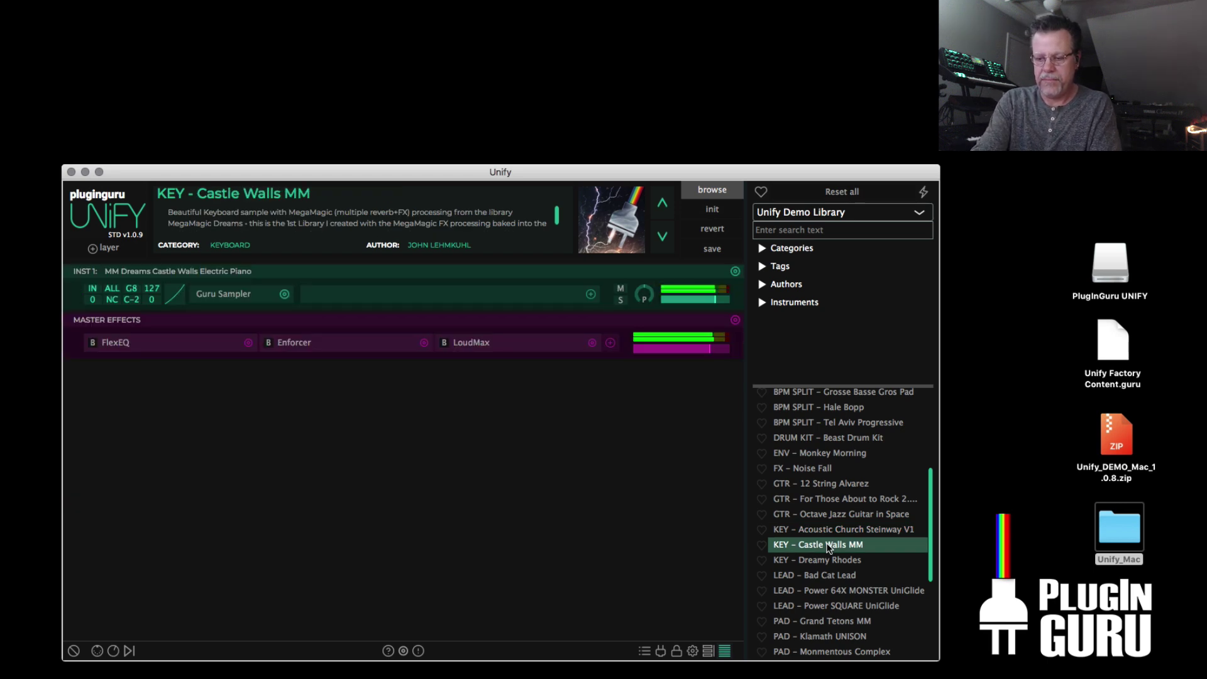
left_click(175, 298)
left_click_drag(202, 485, 211, 495)
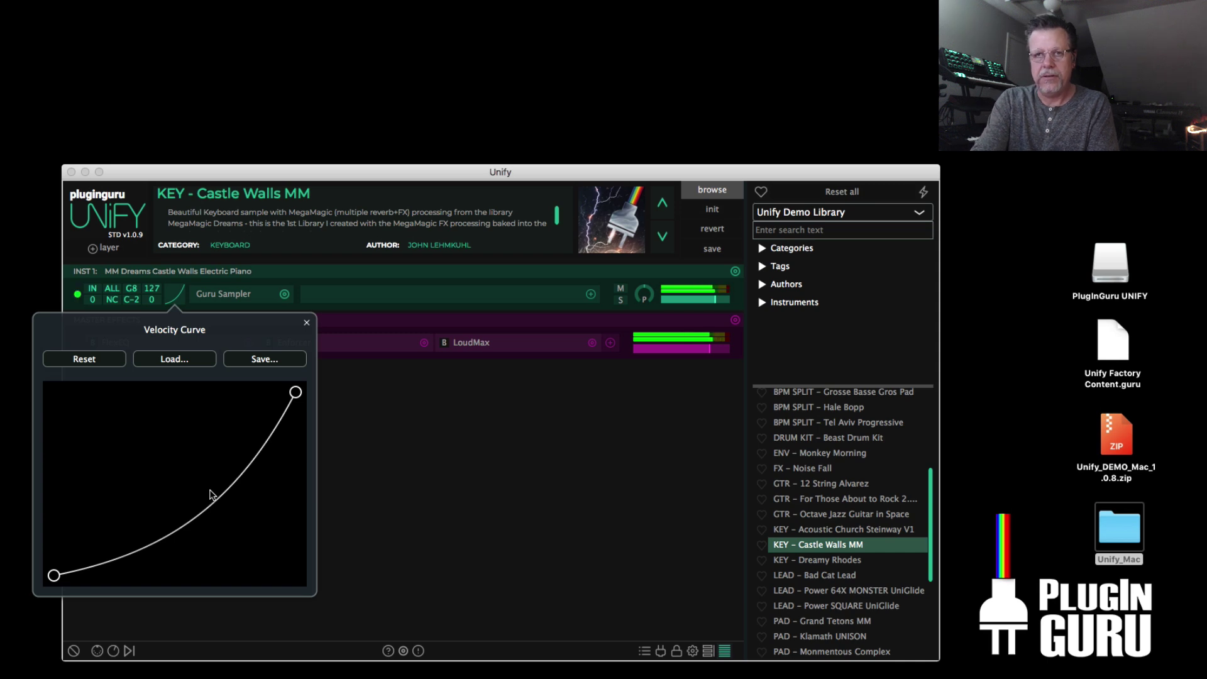
left_click_drag(217, 476, 207, 459)
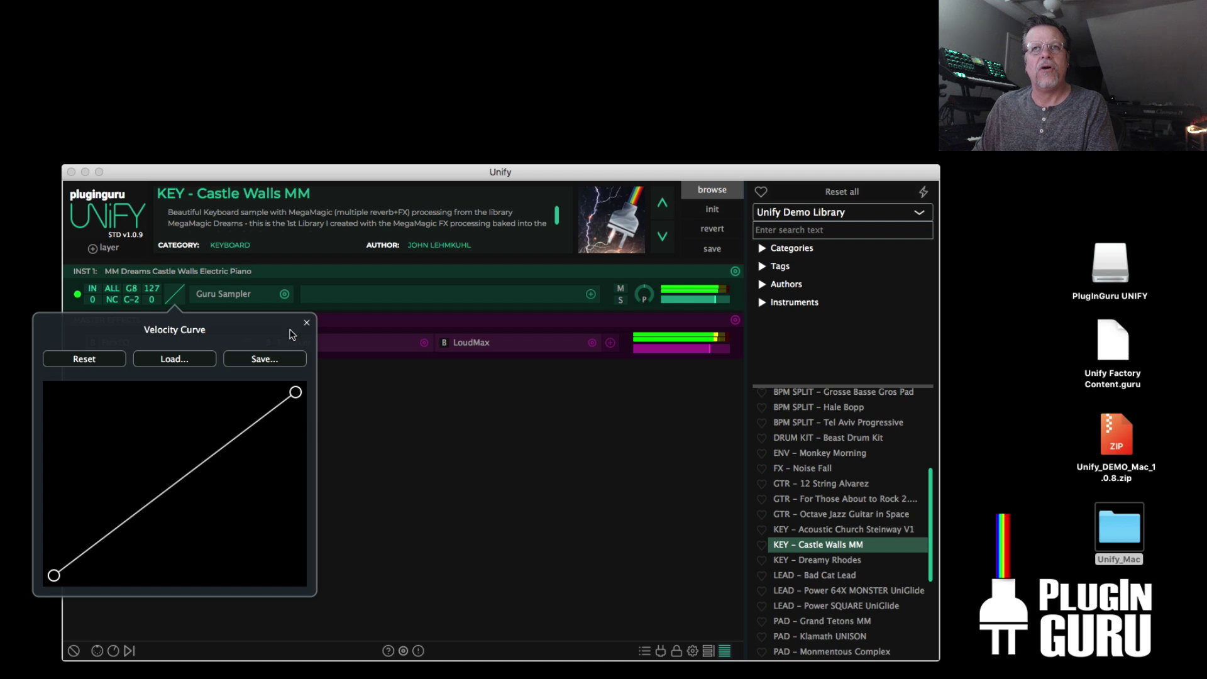
left_click(306, 323)
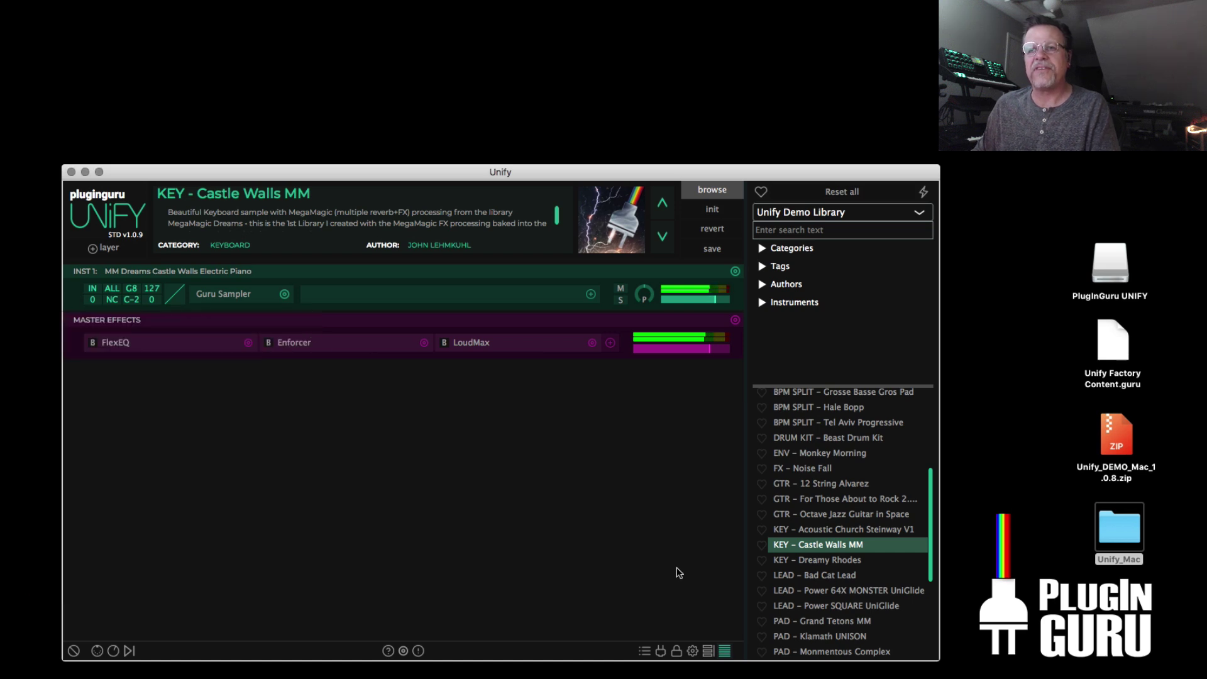
Step: In Unify's settings, bow the MIDI Ch.1 velocity curve upward and return it to a straight line
left_click(693, 651)
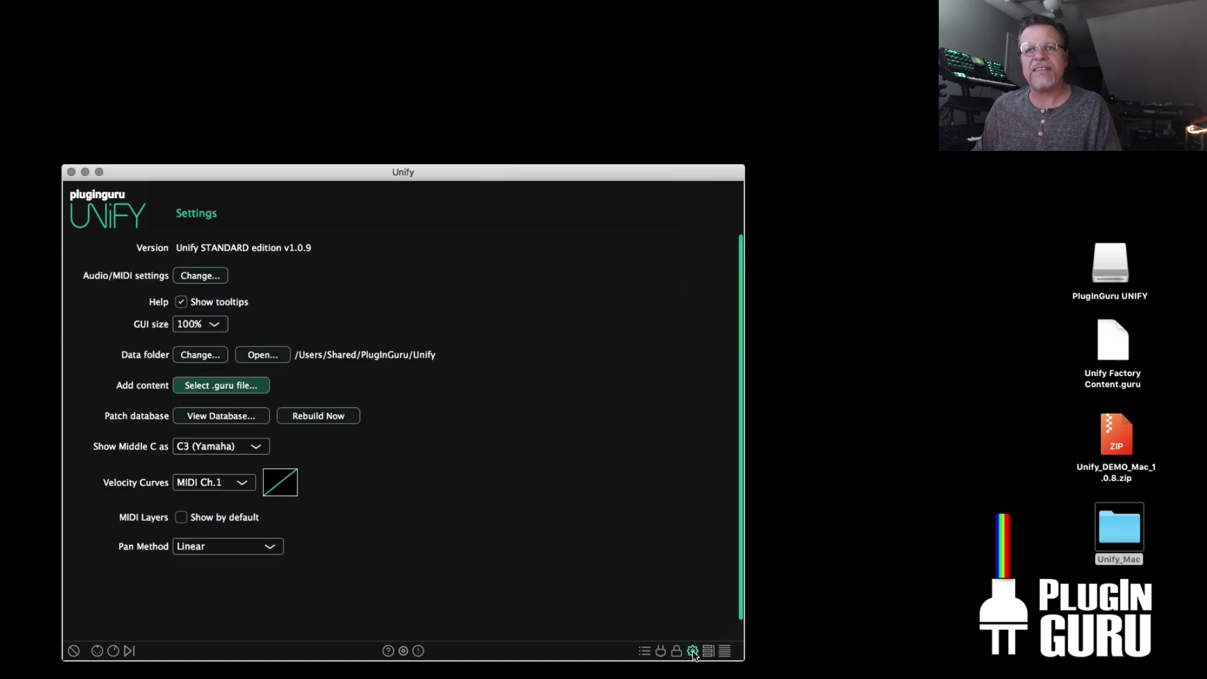
left_click(277, 490)
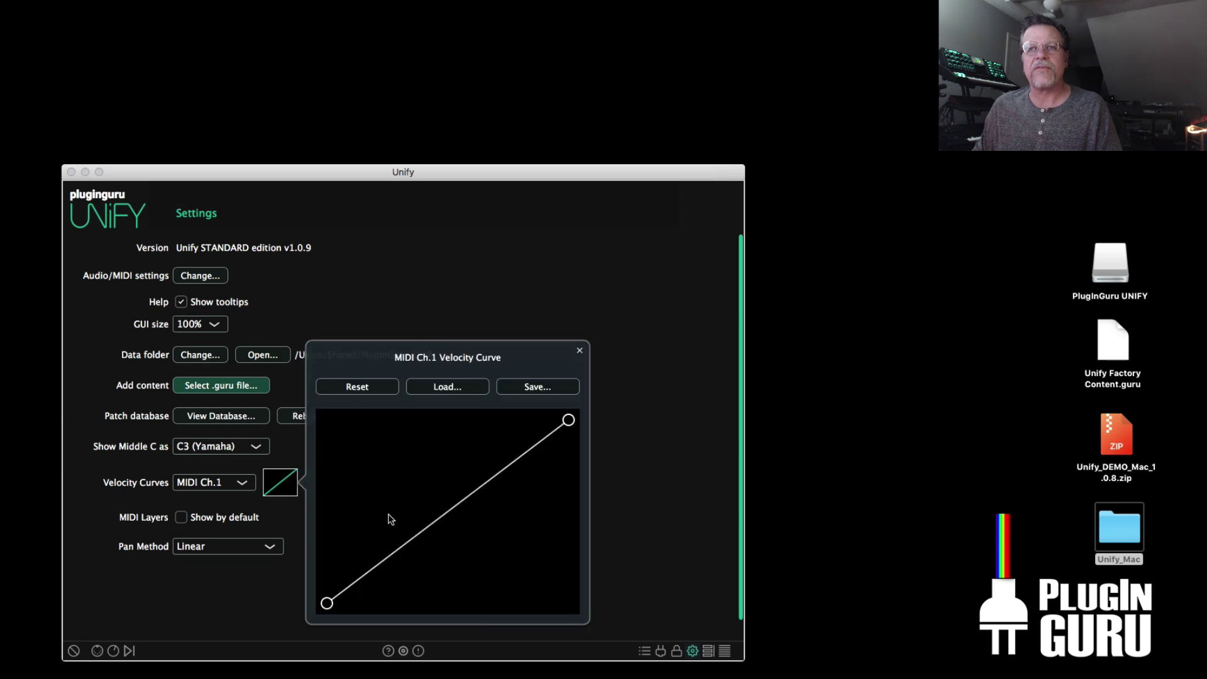
left_click_drag(448, 538, 442, 530)
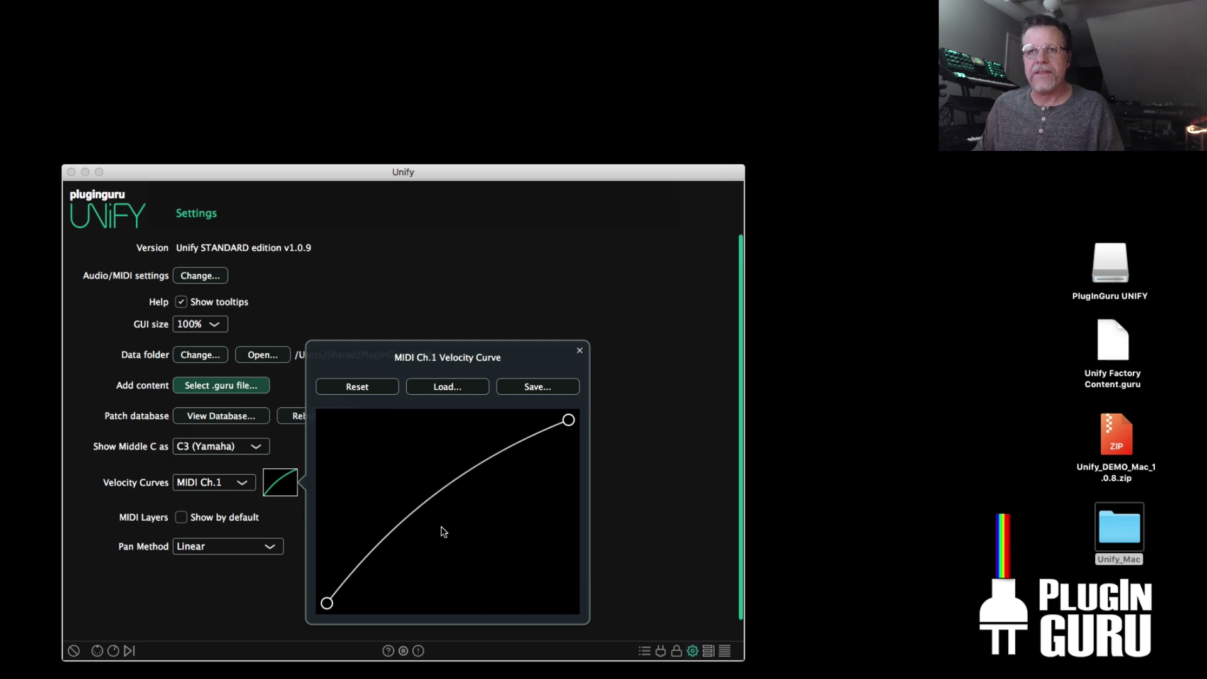
left_click_drag(444, 526, 444, 528)
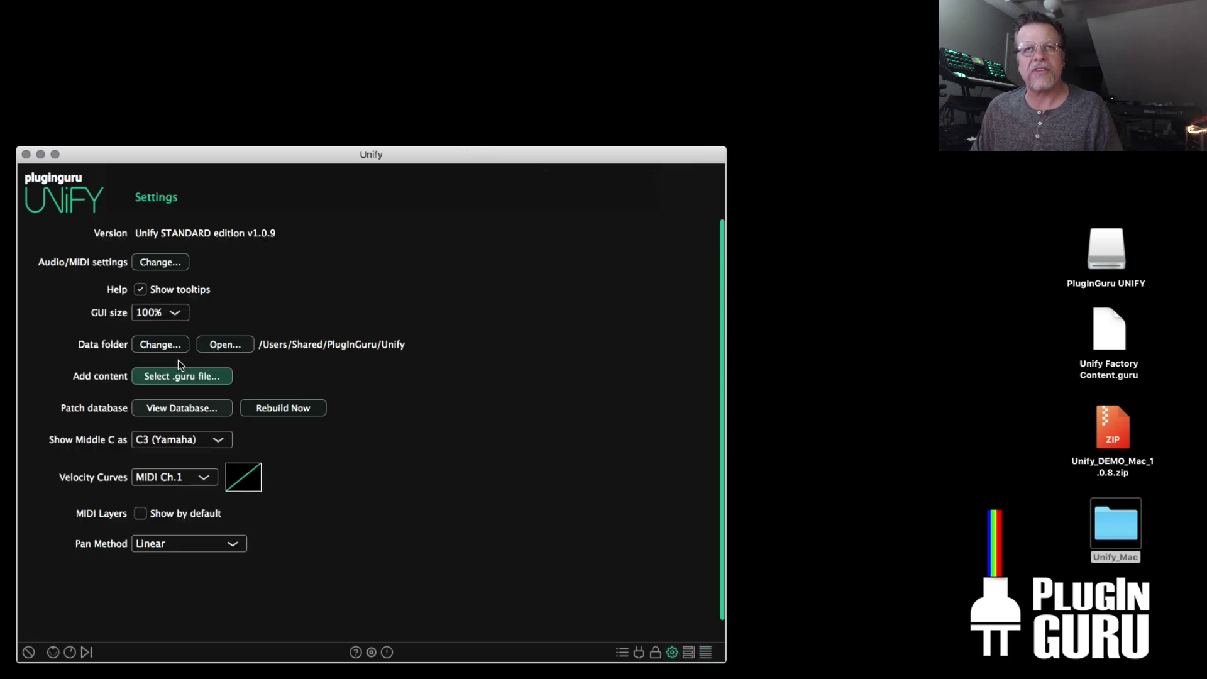
Step: Leave the settings, show the patch browser, and audition KEY - Dreamy Rhodes by soloing INST 4, INST 3 and INST 5
left_click(672, 651)
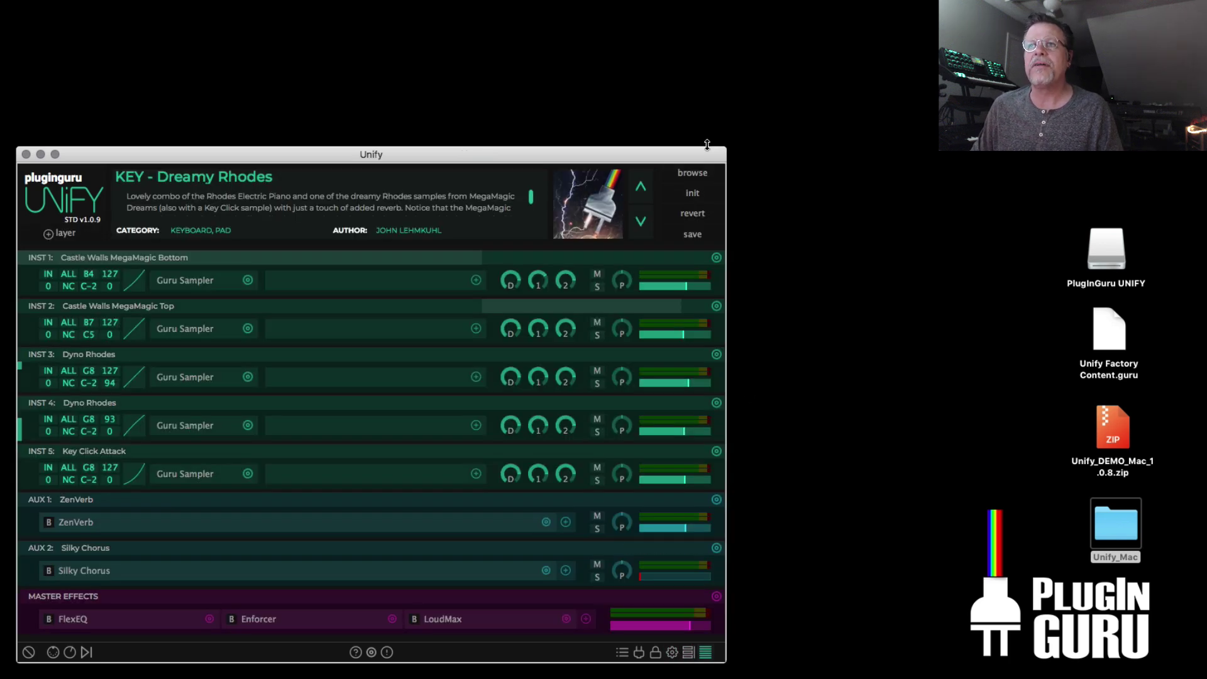
left_click(686, 174)
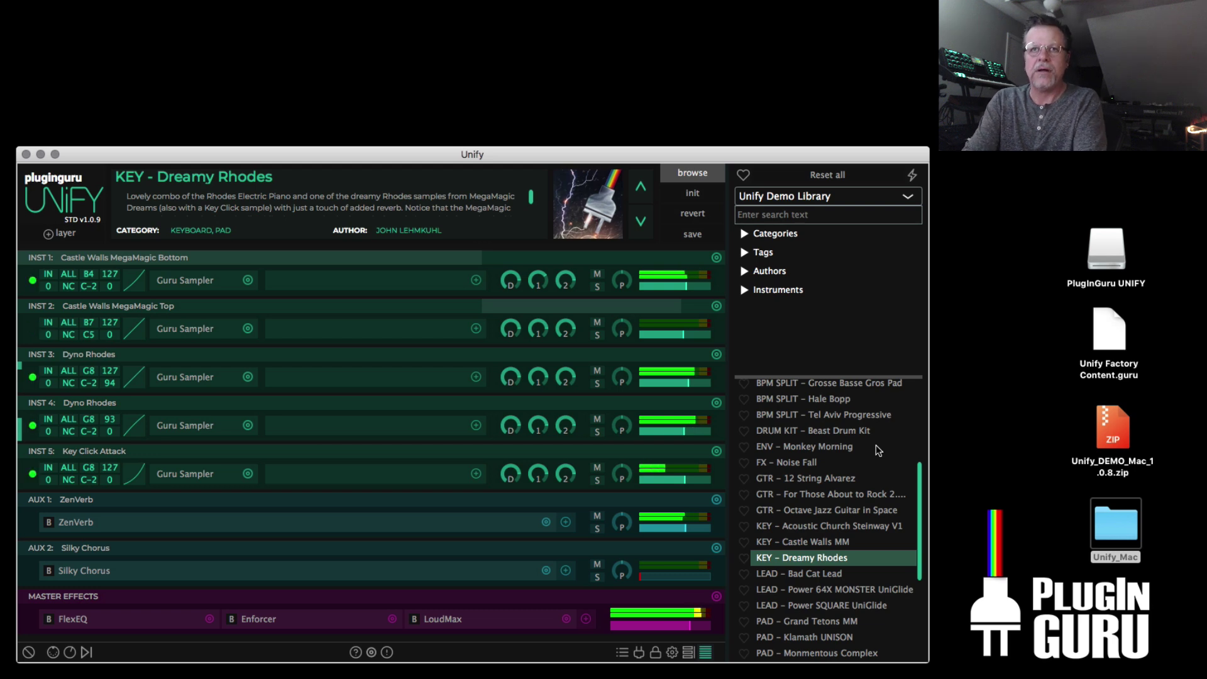
left_click(597, 432)
left_click(597, 481)
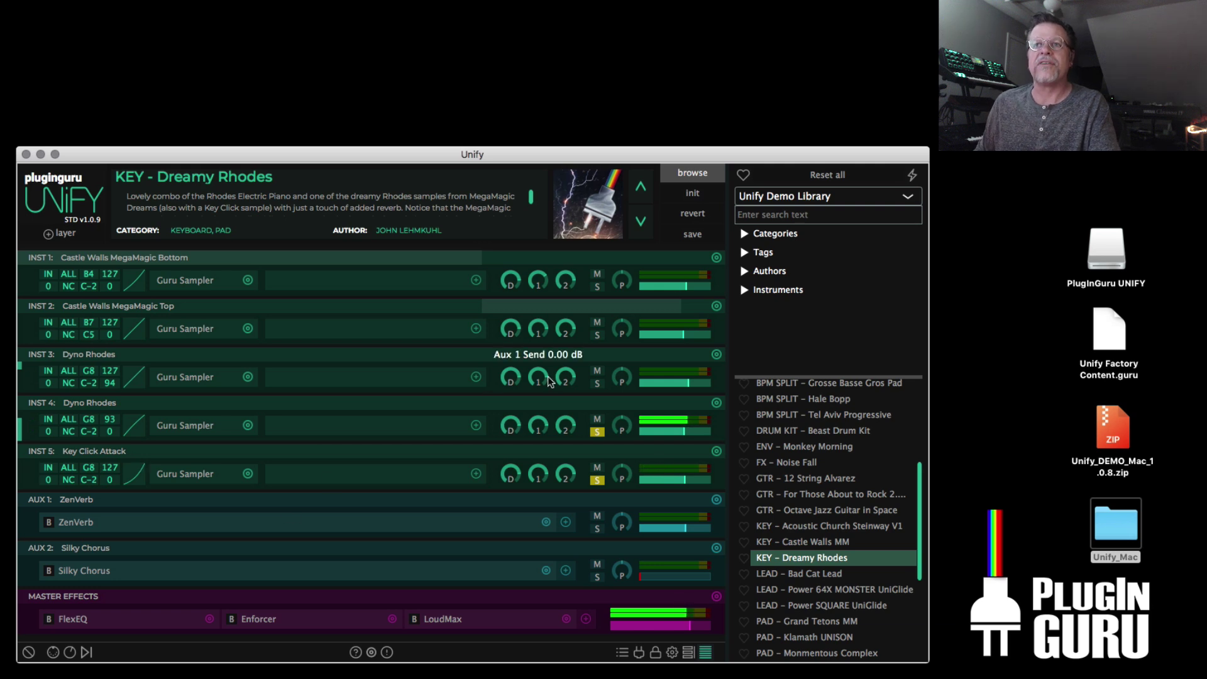
left_click(597, 383)
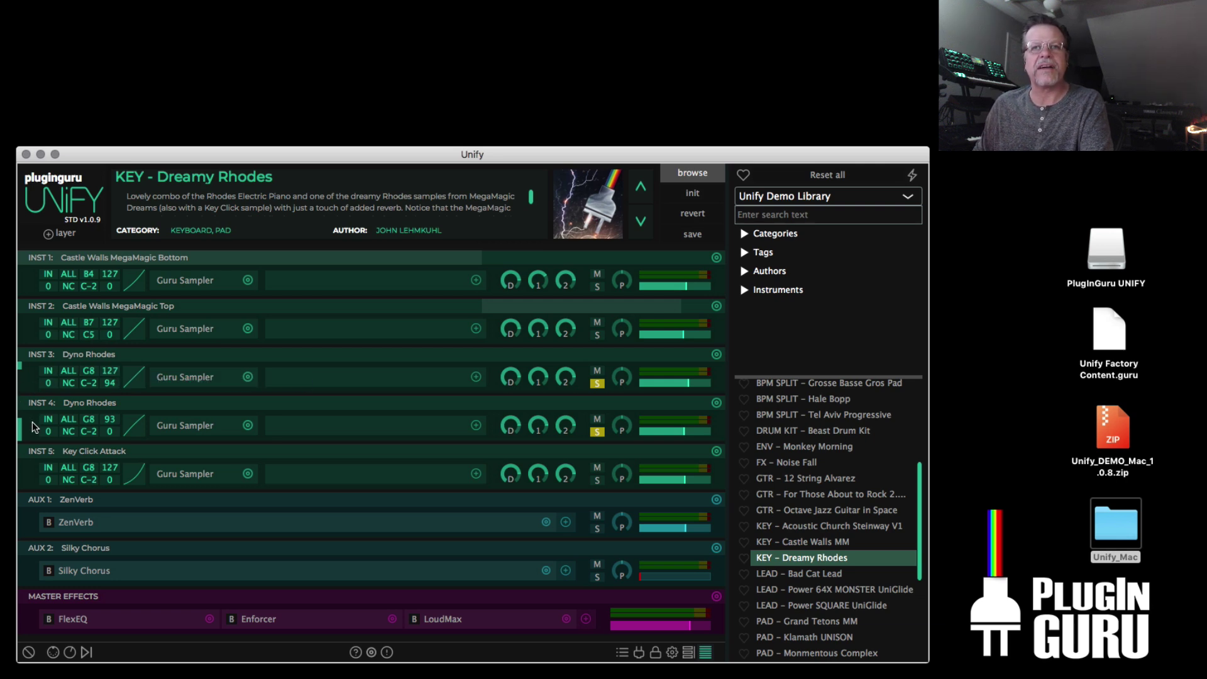
left_click(597, 480)
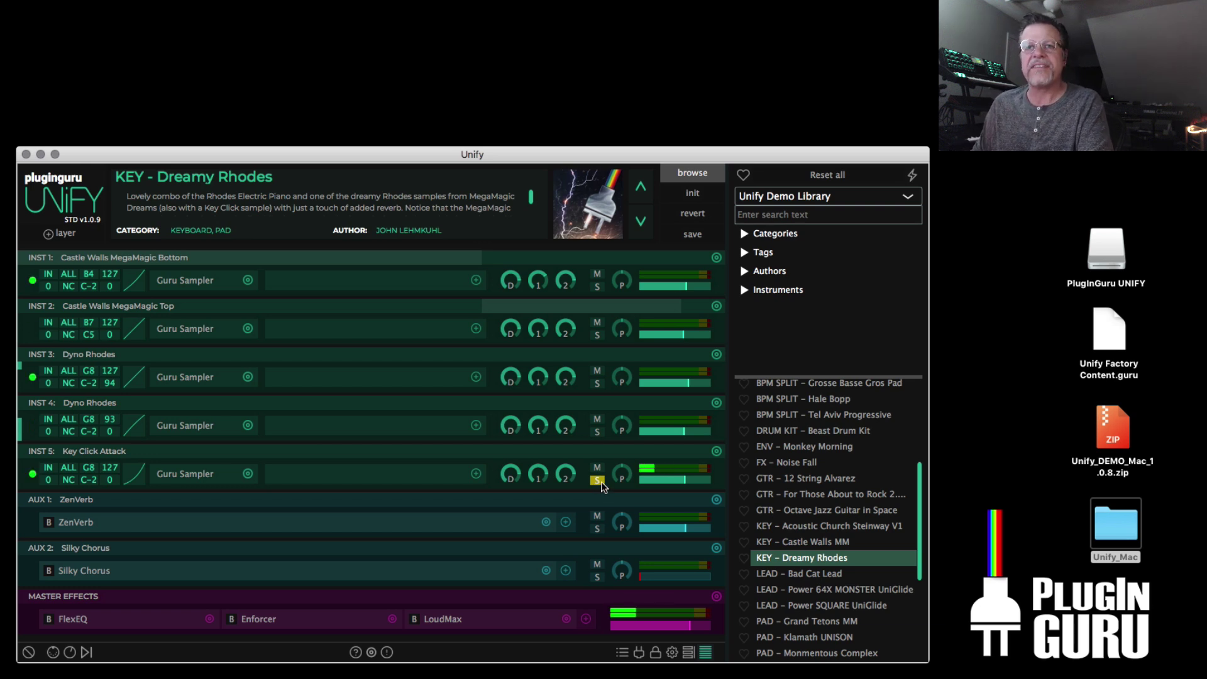
Step: In INST 5's Guru Sampler, select the Unify Standard Library and its Del Norte Attacks LITE bank
left_click(201, 476)
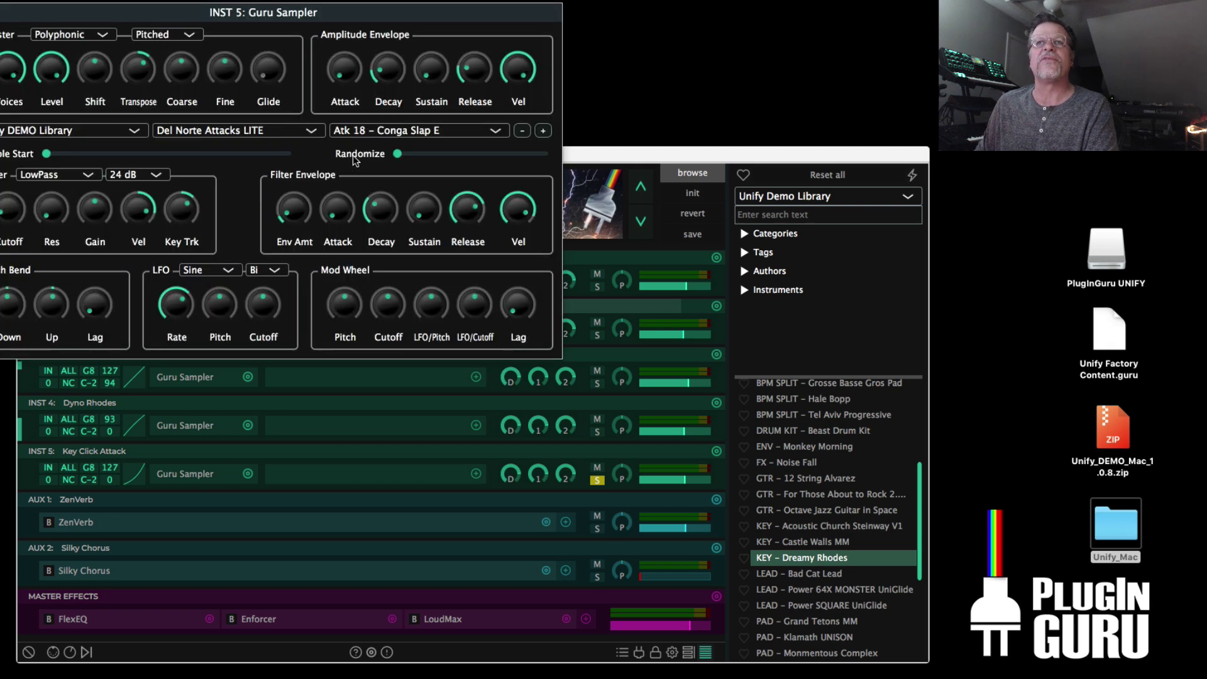
left_click(381, 130)
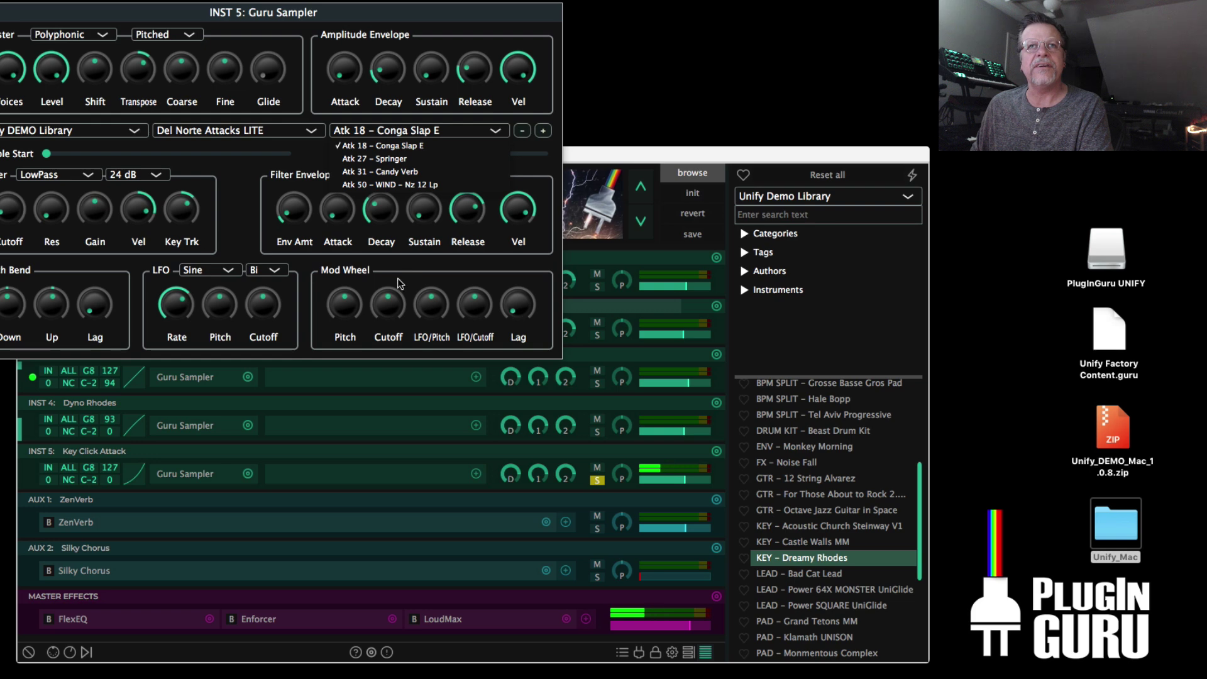
left_click(64, 131)
left_click(50, 133)
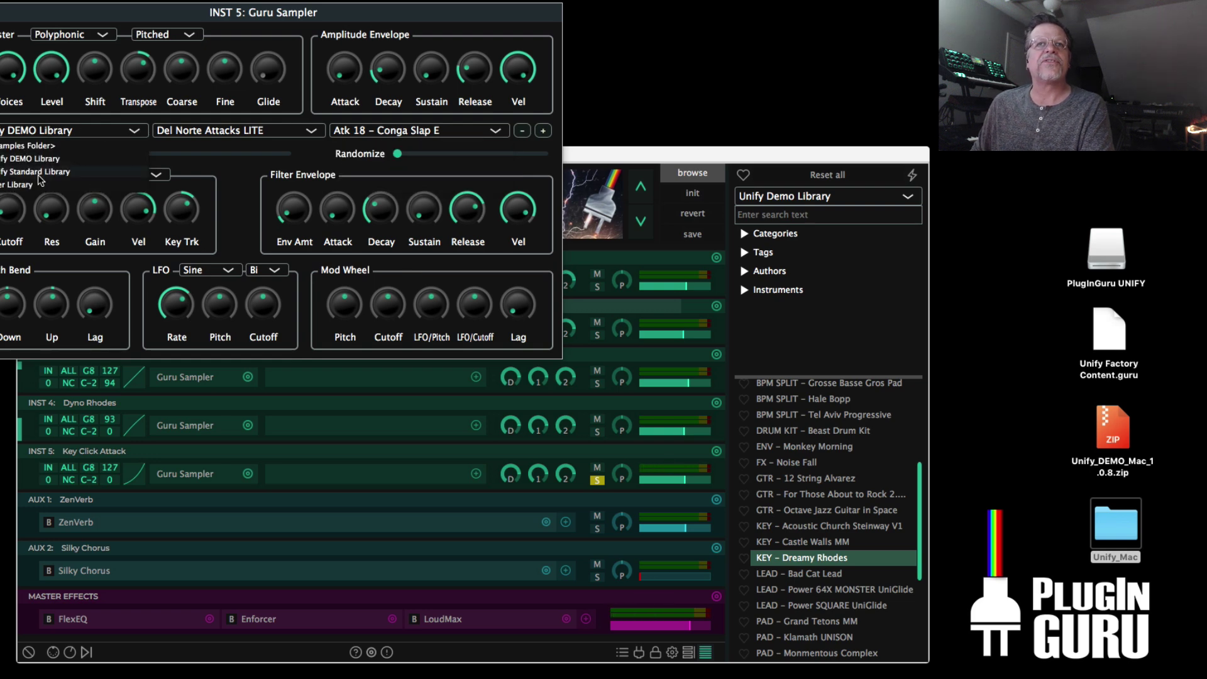
left_click(40, 172)
left_click(173, 131)
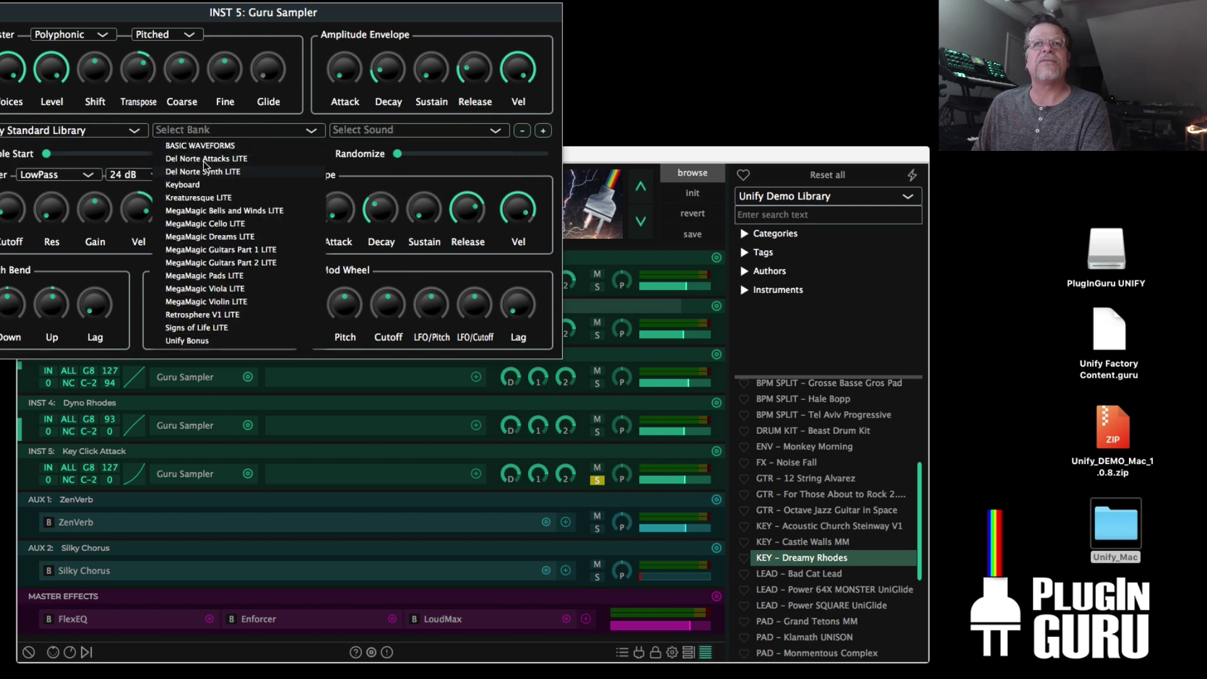
left_click(203, 160)
Step: Look through the sounds in the Del Norte Attacks LITE bank and close INST 5's sampler
left_click(395, 130)
scroll(412, 409, "down", 5)
scroll(412, 408, "up", 20)
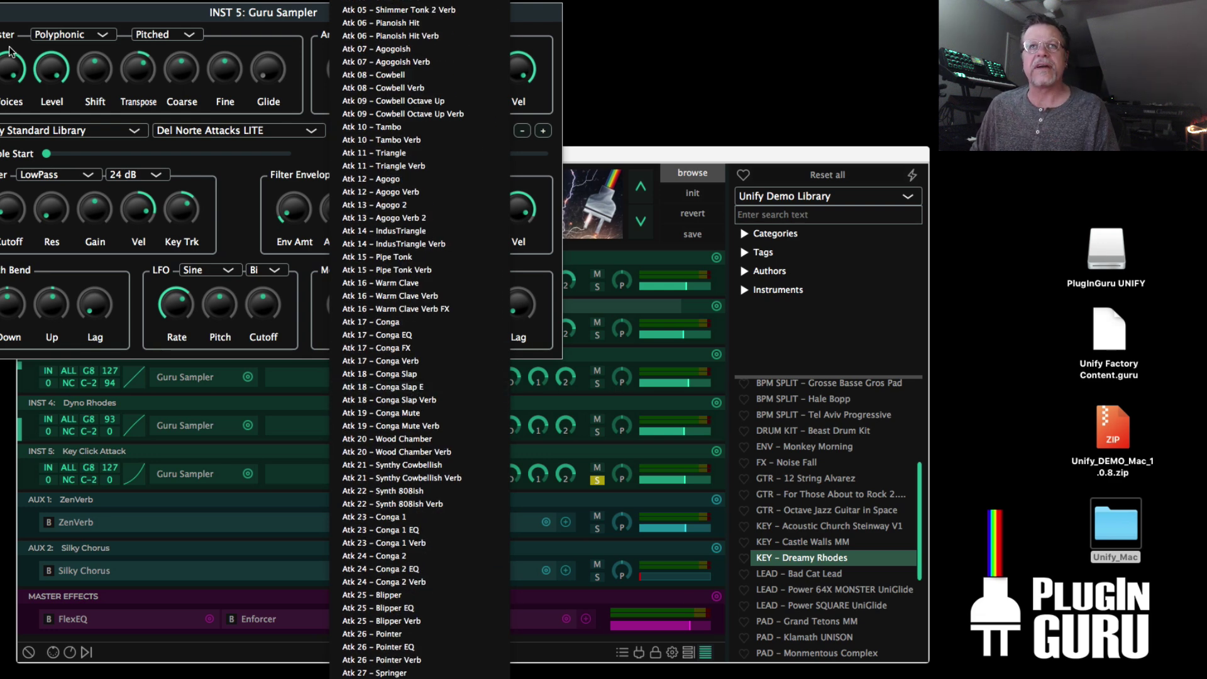
left_click(0, 12)
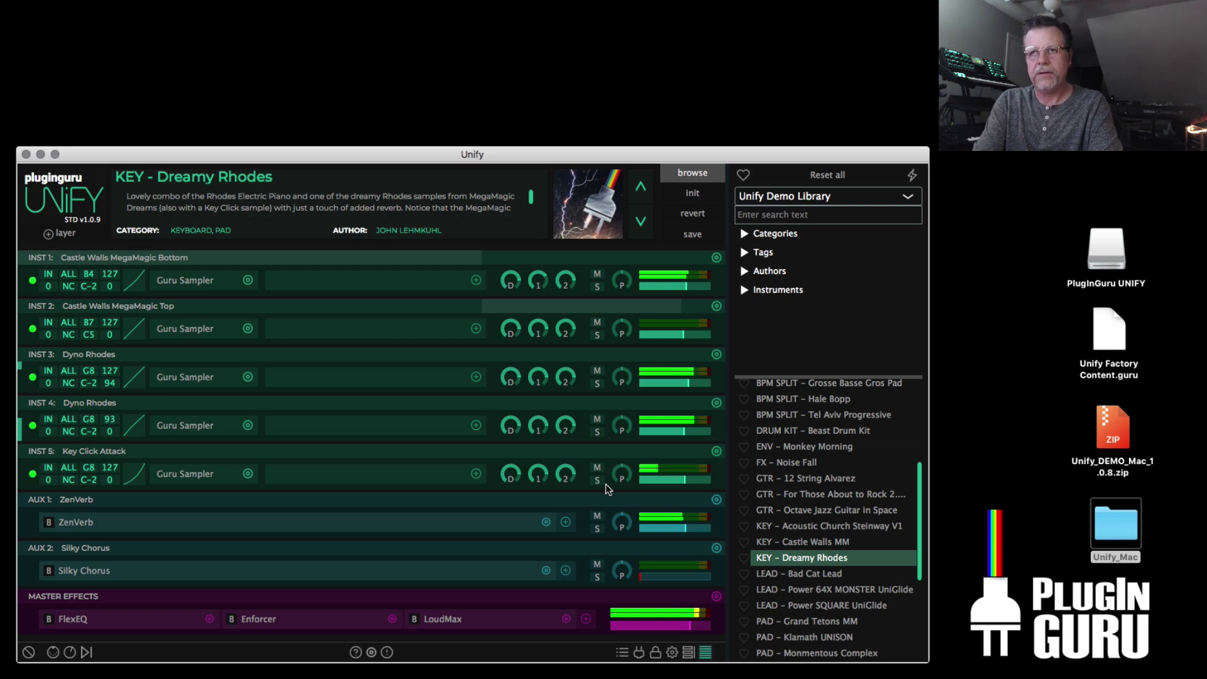
Step: Load LEAD - Bad Cat Lead and show the on-screen keyboard
left_click(802, 573)
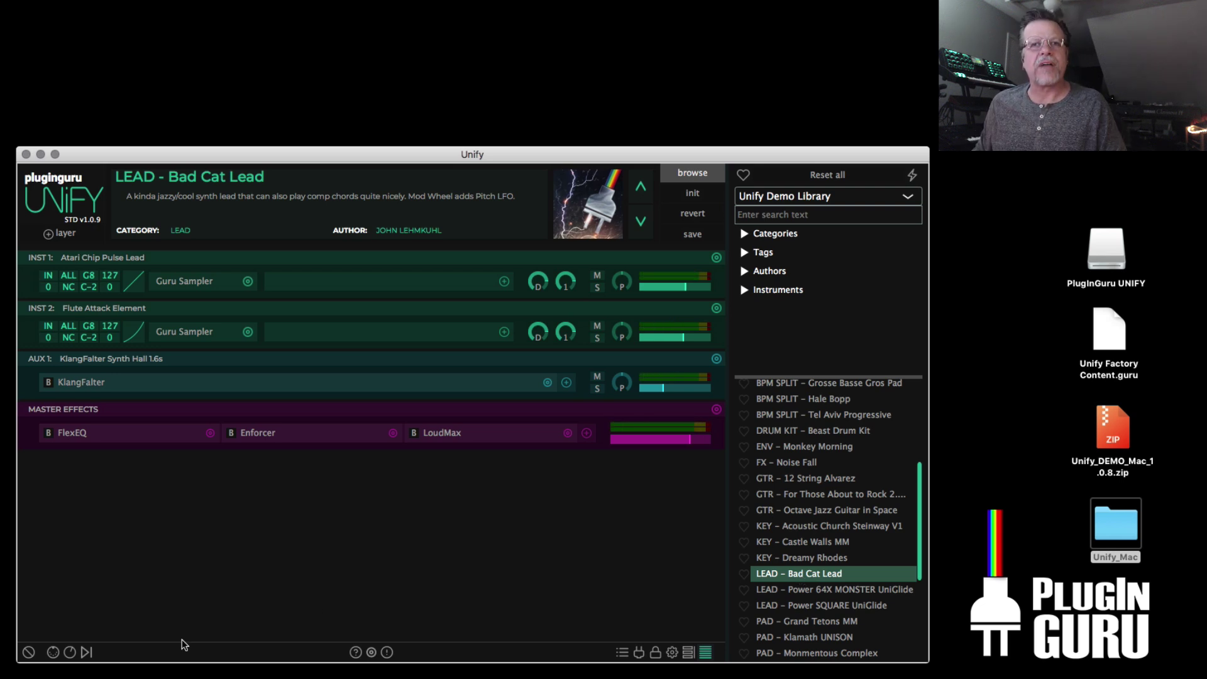
left_click(52, 652)
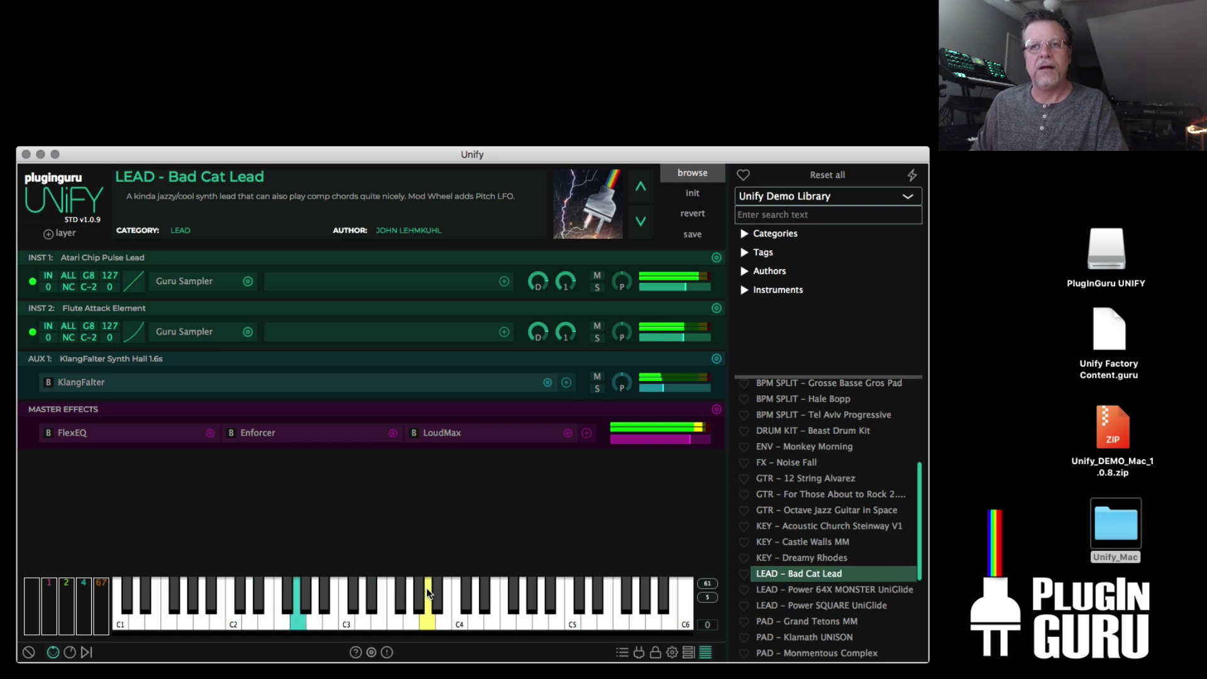
Step: Load LEAD - Power 64X MONSTER UniGlide and inspect the Pitch Bend Lag in INST 2's Guru Sampler
left_click(828, 590)
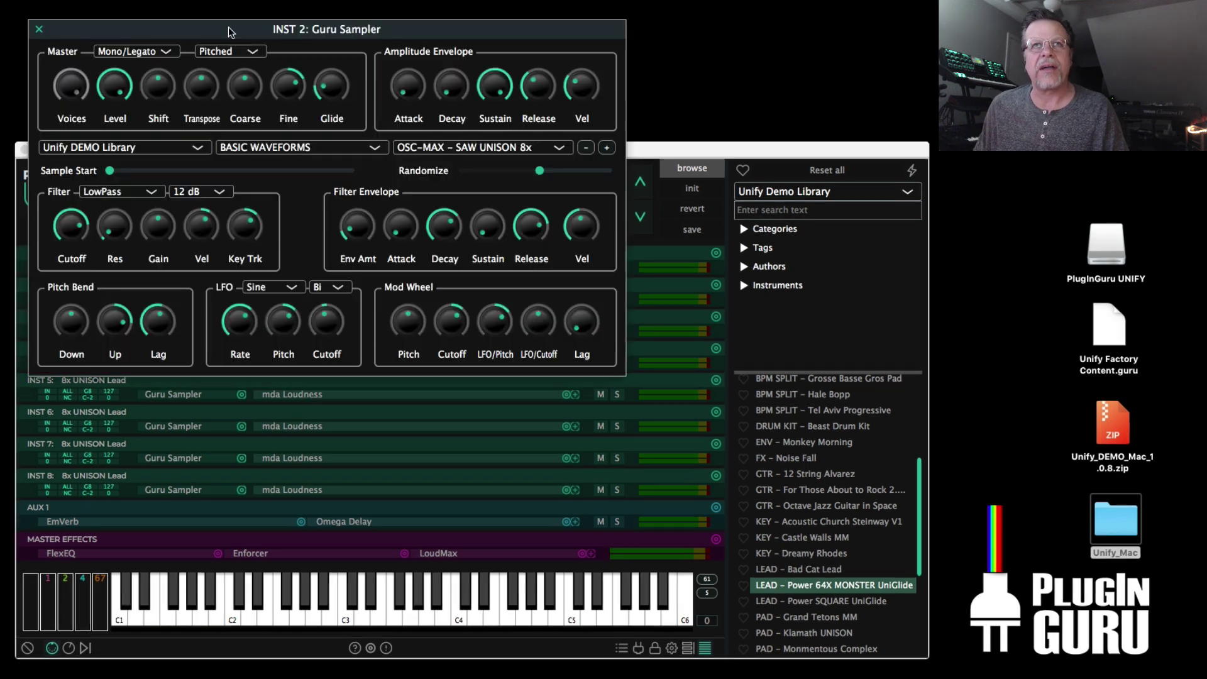
left_click(349, 291)
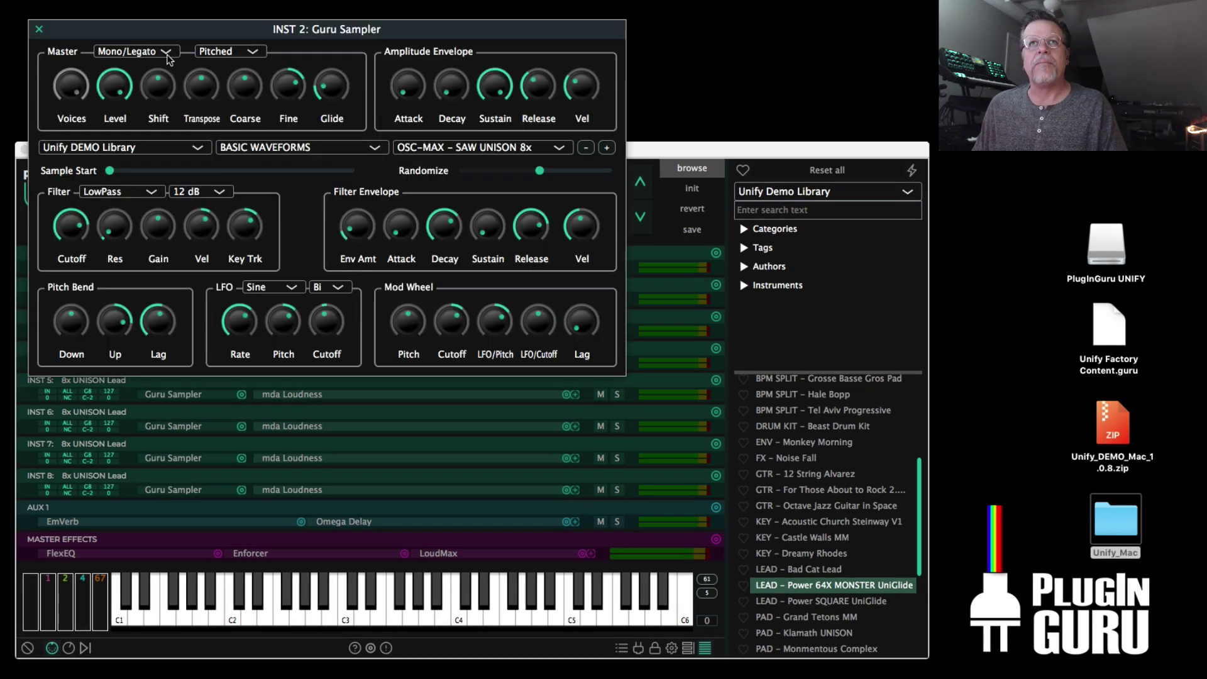
left_click_drag(155, 29, 322, 262)
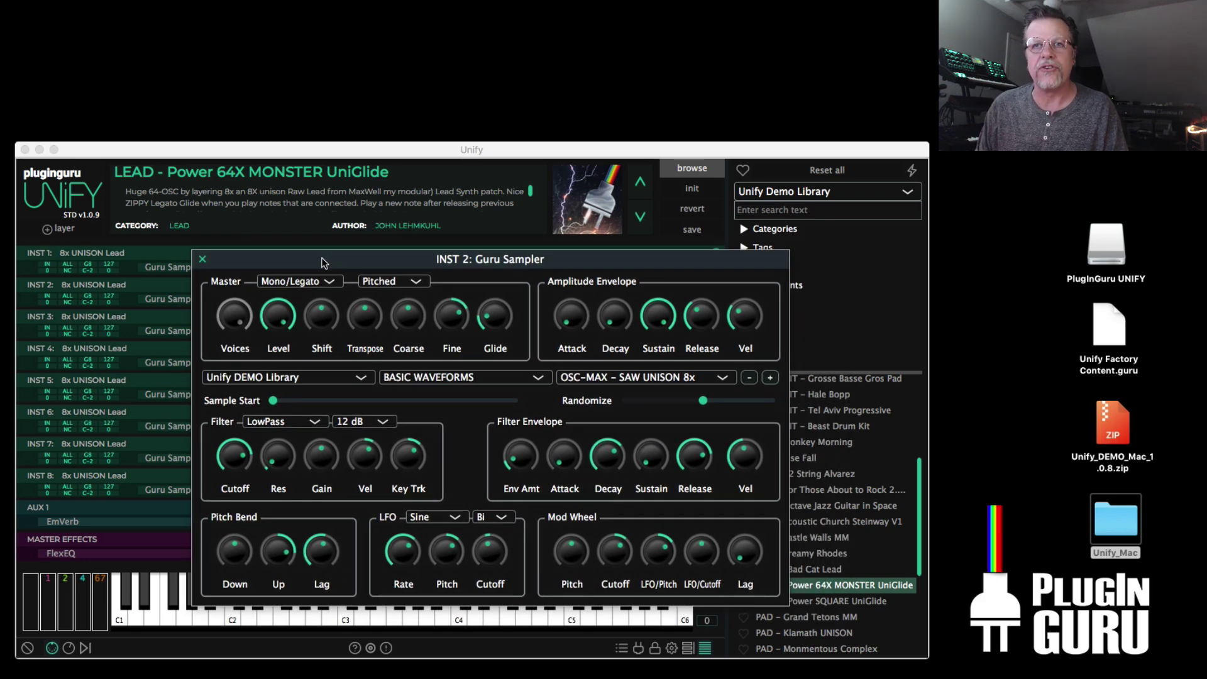
mouse_move(326, 555)
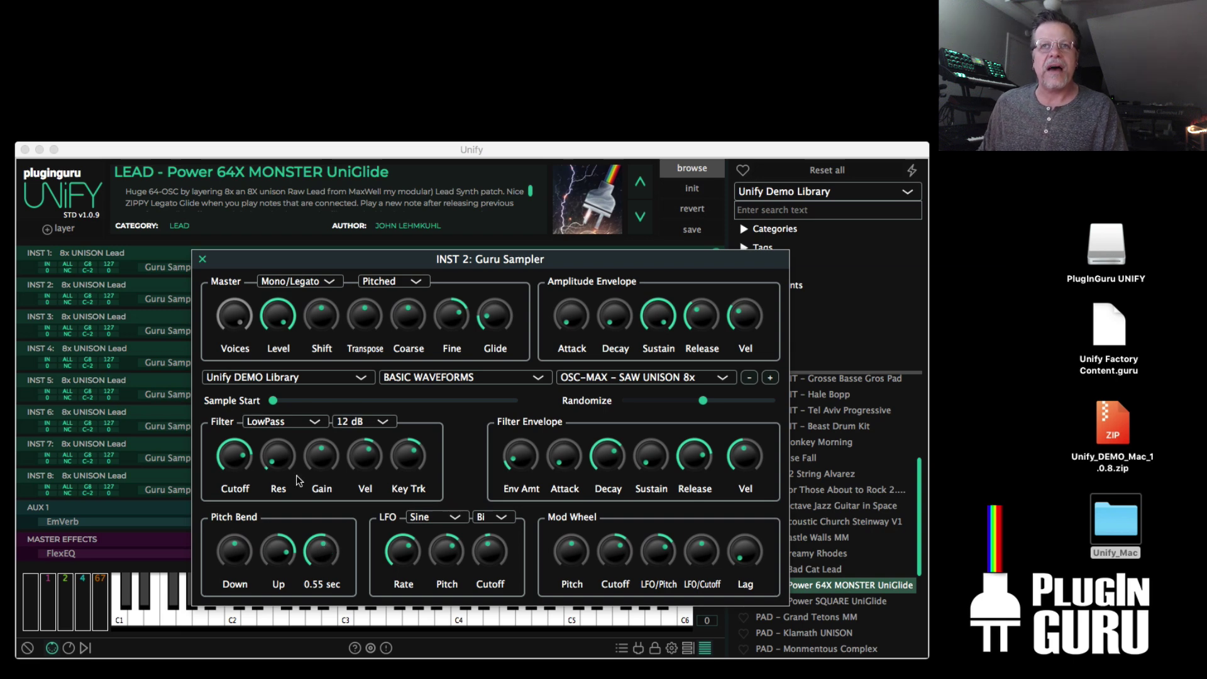
left_click(203, 259)
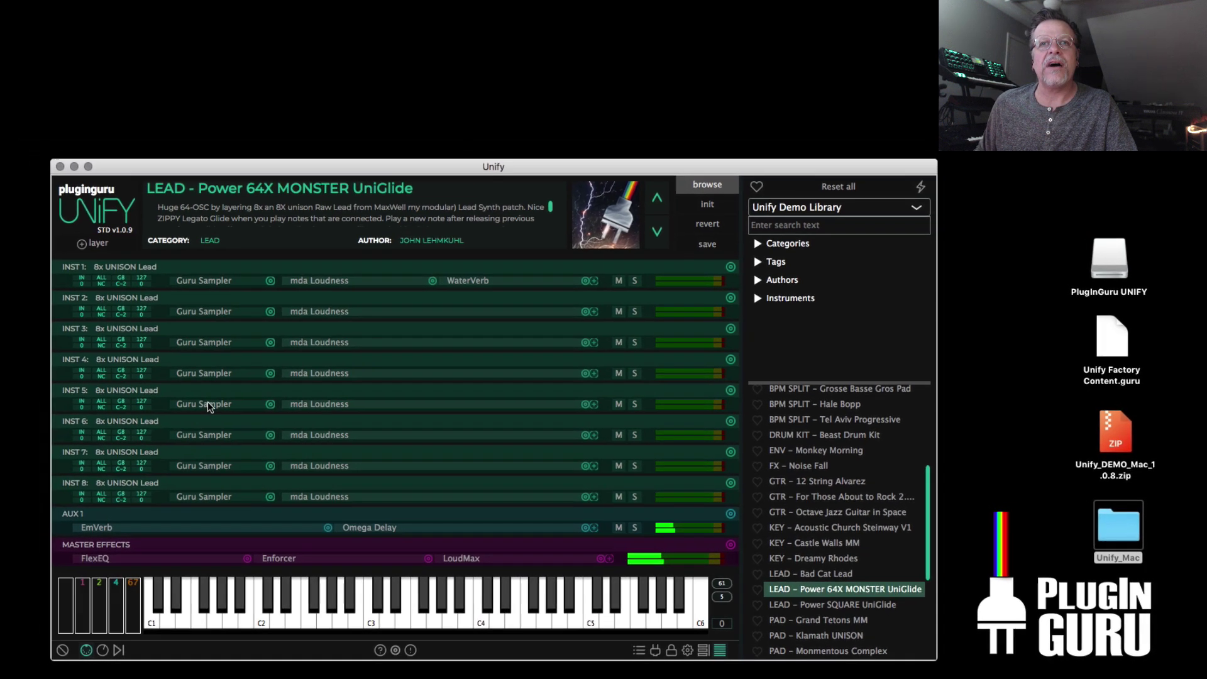
Step: Open INST 5's Guru Sampler, reposition its window, and raise the Pitch Bend Up amount
left_click(182, 396)
mouse_move(107, 321)
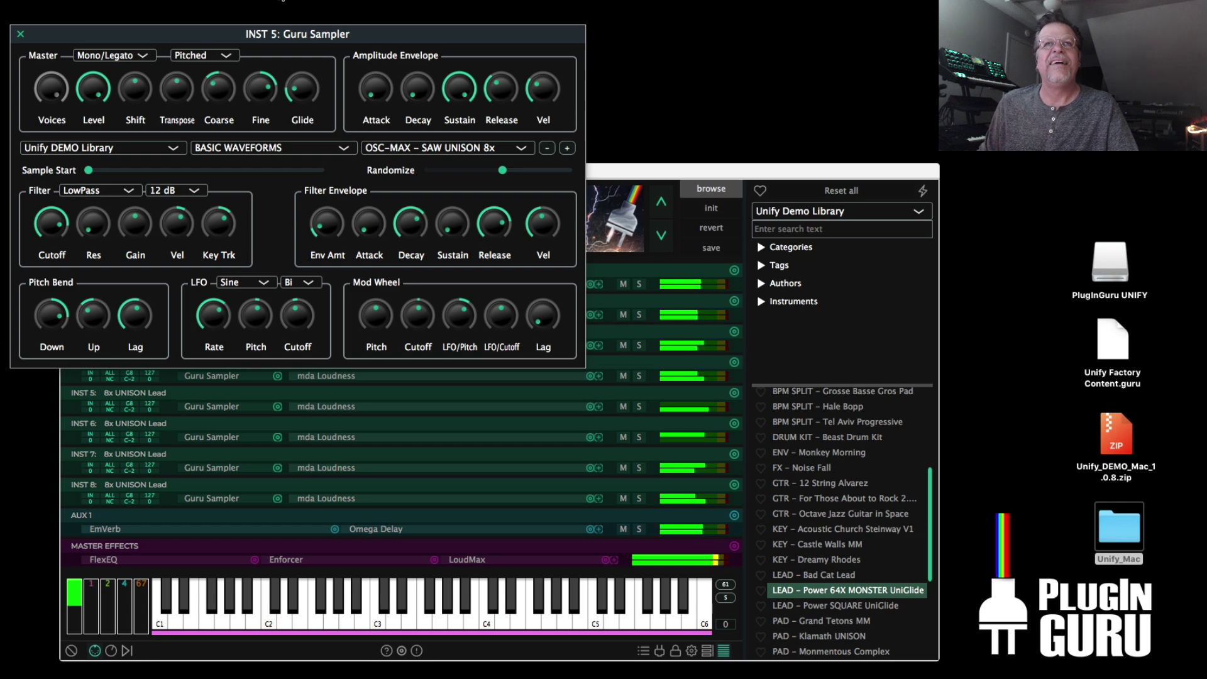
left_click_drag(219, 34, 622, 196)
left_click_drag(498, 483, 515, 432)
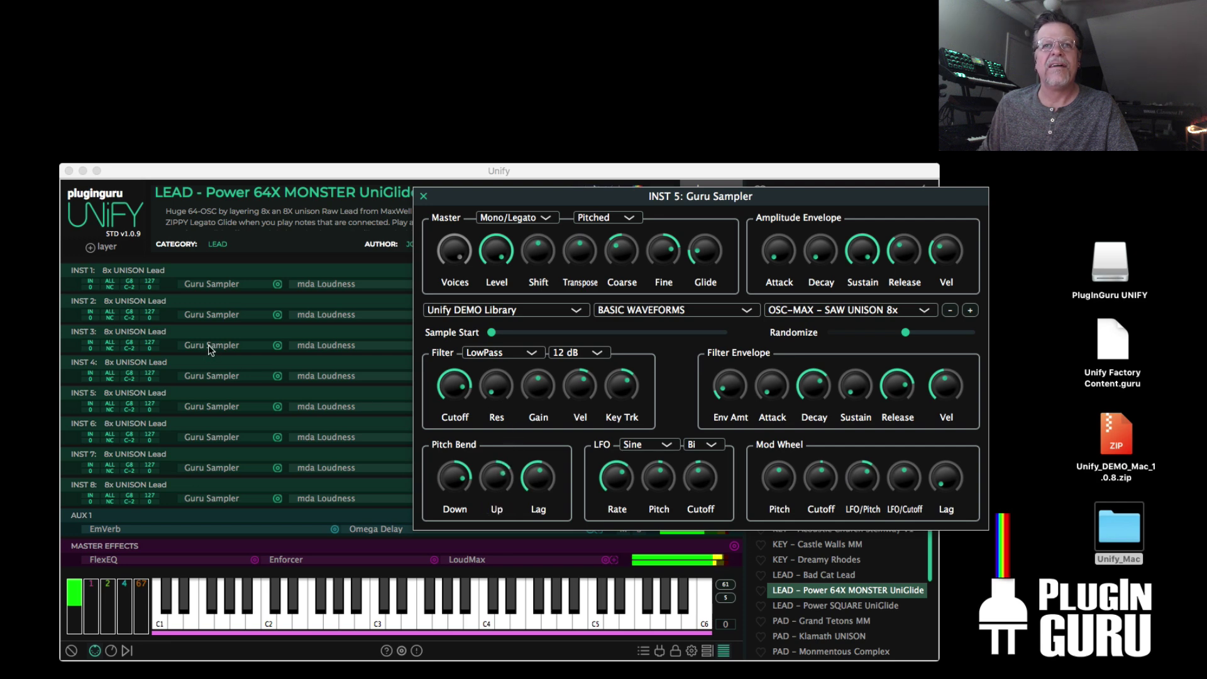
Step: Check INST 3's Pitch Bend Up range, lower INST 8's Pitch Bend Up amount, and close both sampler windows
left_click(210, 350)
left_click(211, 350)
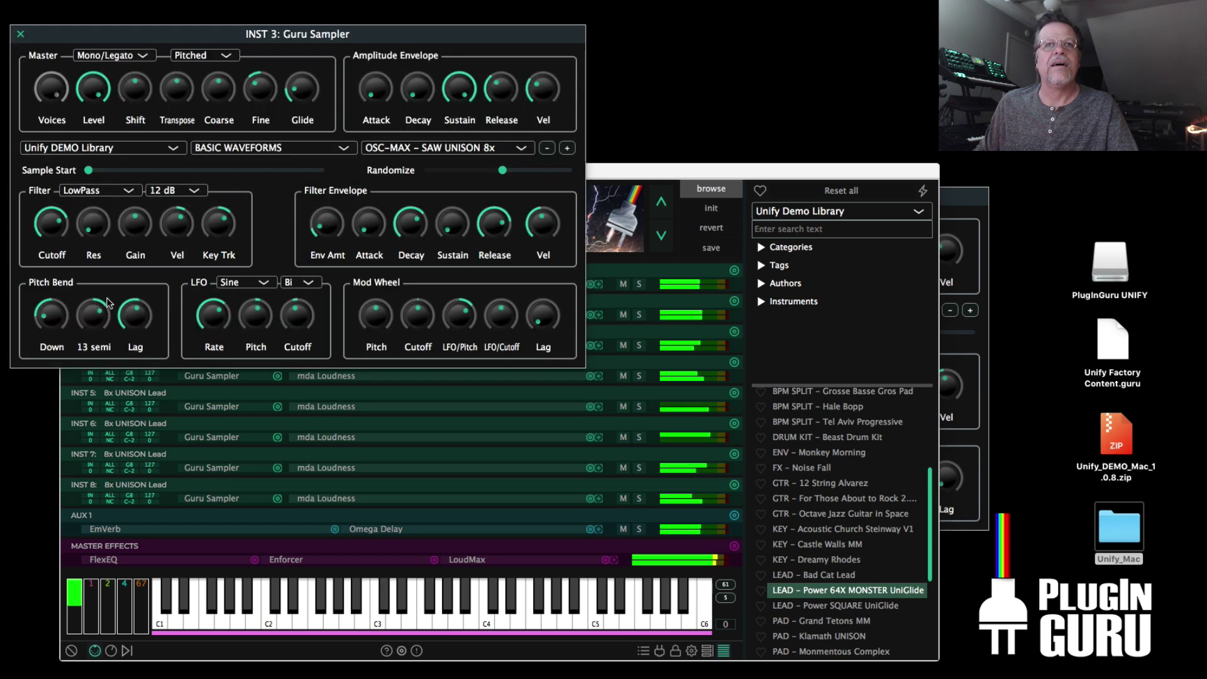
left_click(223, 489)
left_click(222, 490)
left_click_drag(95, 322, 98, 374)
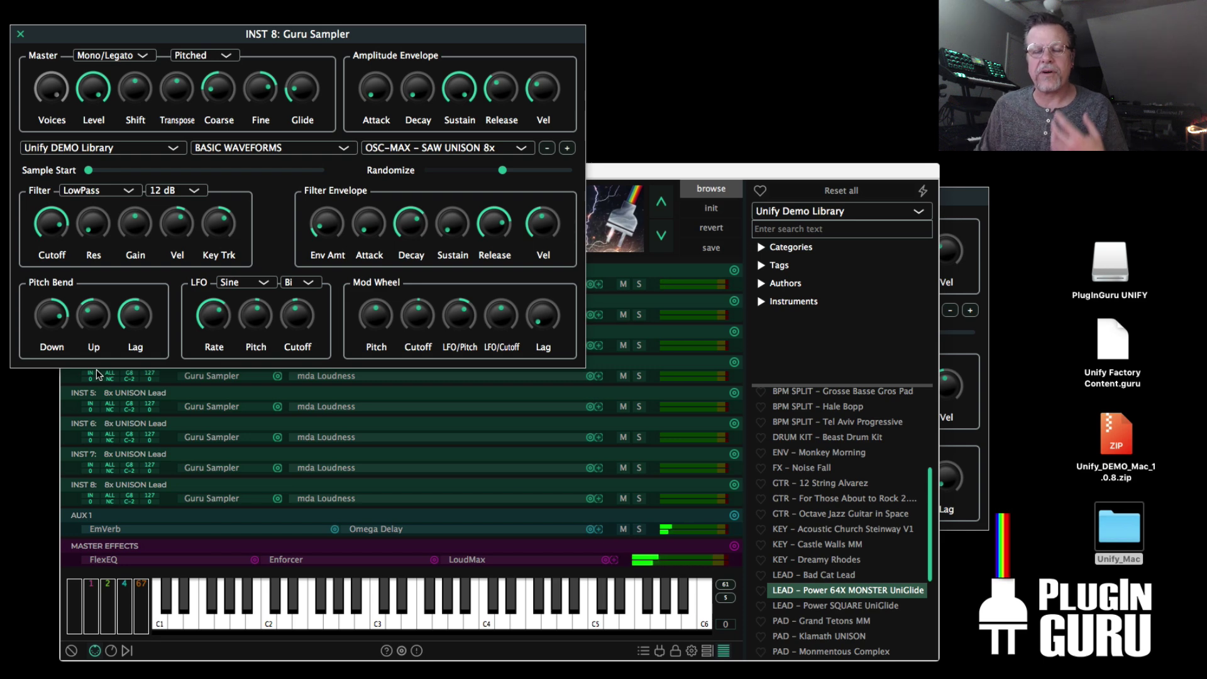
left_click_drag(56, 41, 215, 167)
left_click(180, 159)
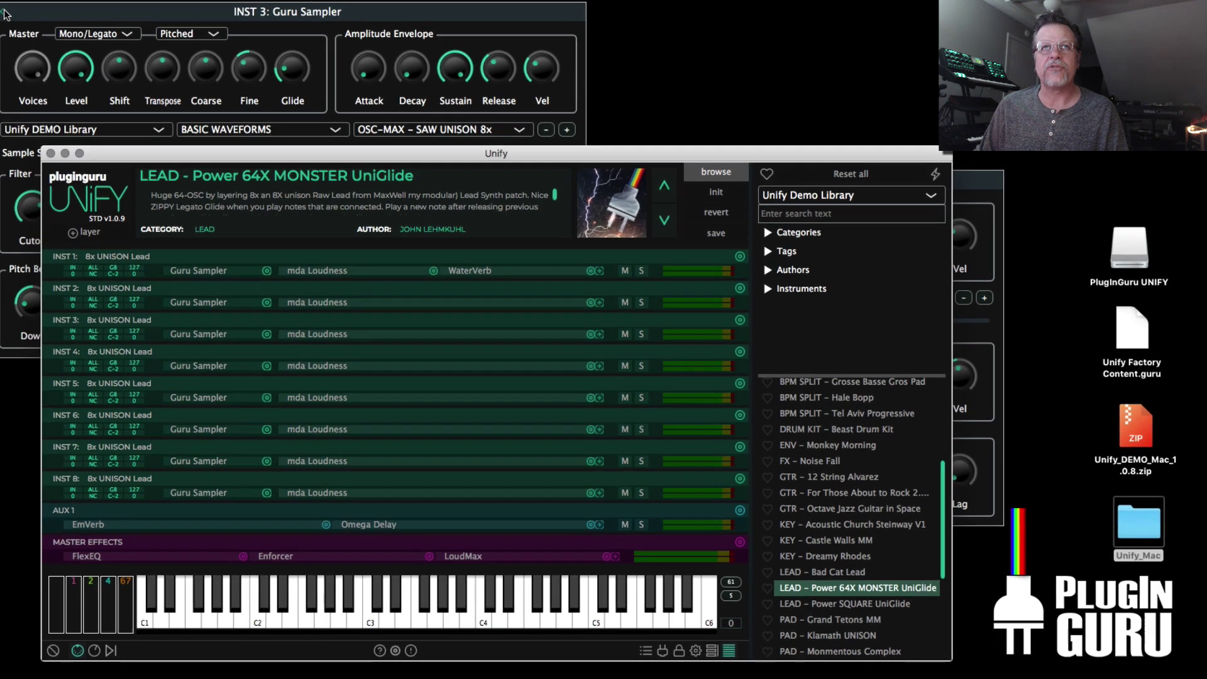
left_click(6, 13)
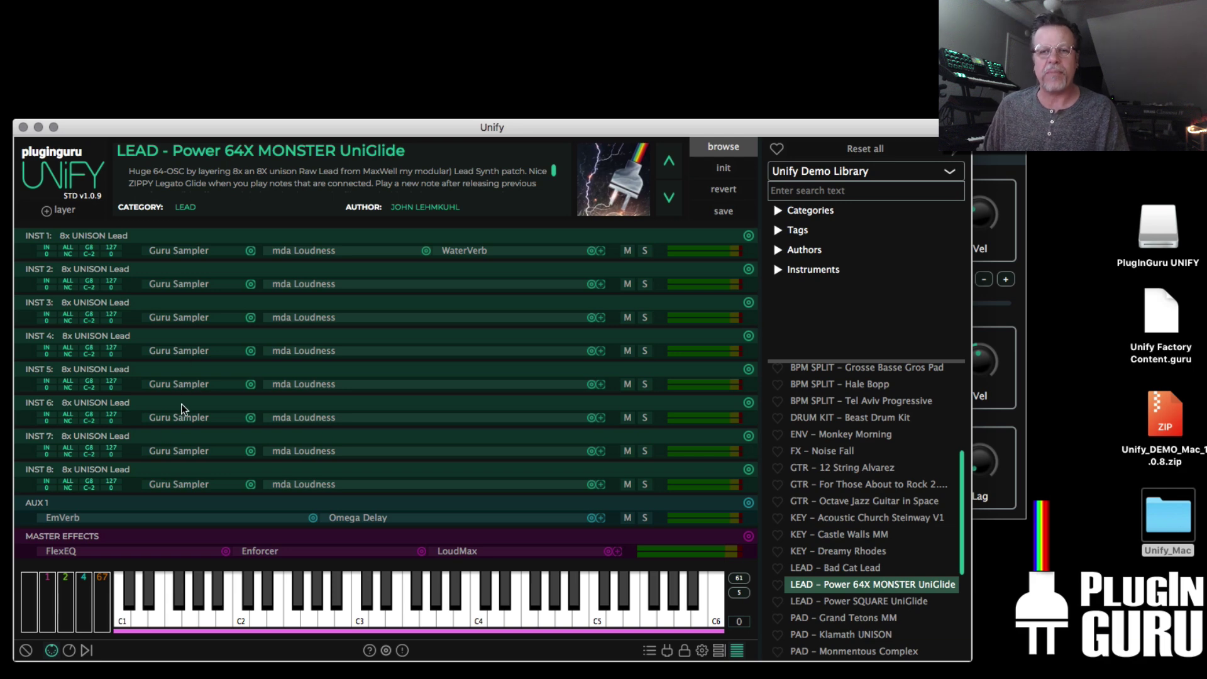
Step: Audition LEAD - Power SQUARE UniGlide and PAD - Grand Tetons MM, ending with PAD - Klamath UNISON loaded
left_click(850, 600)
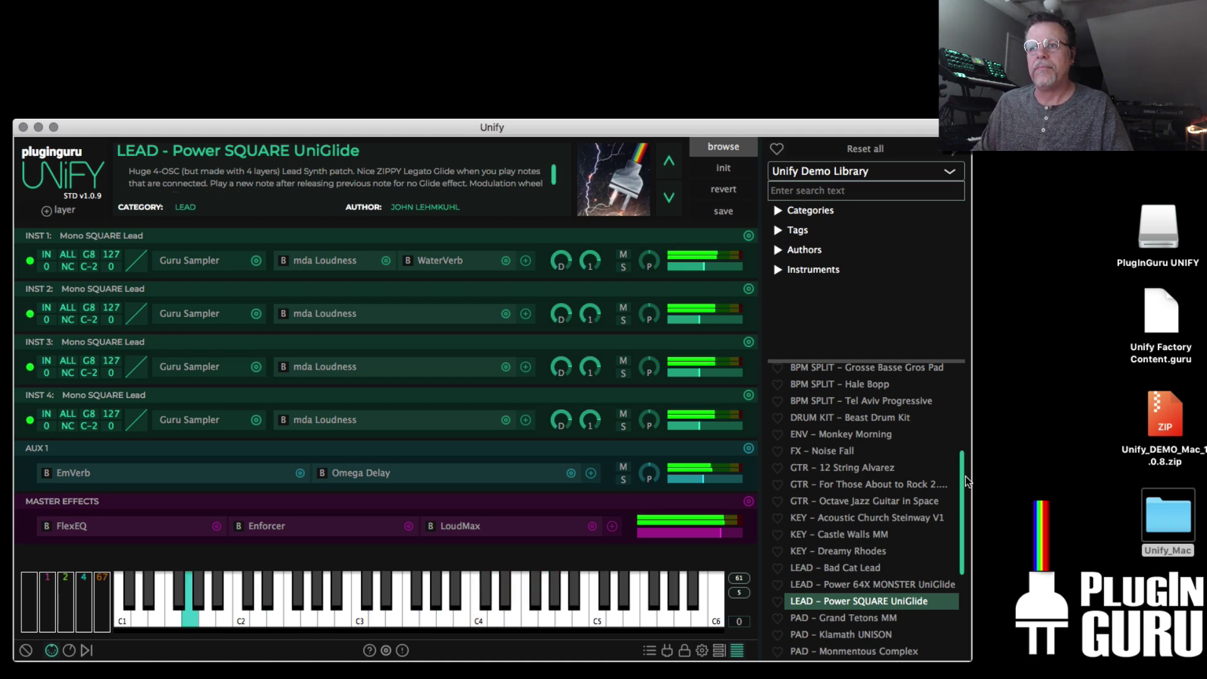
left_click(861, 616)
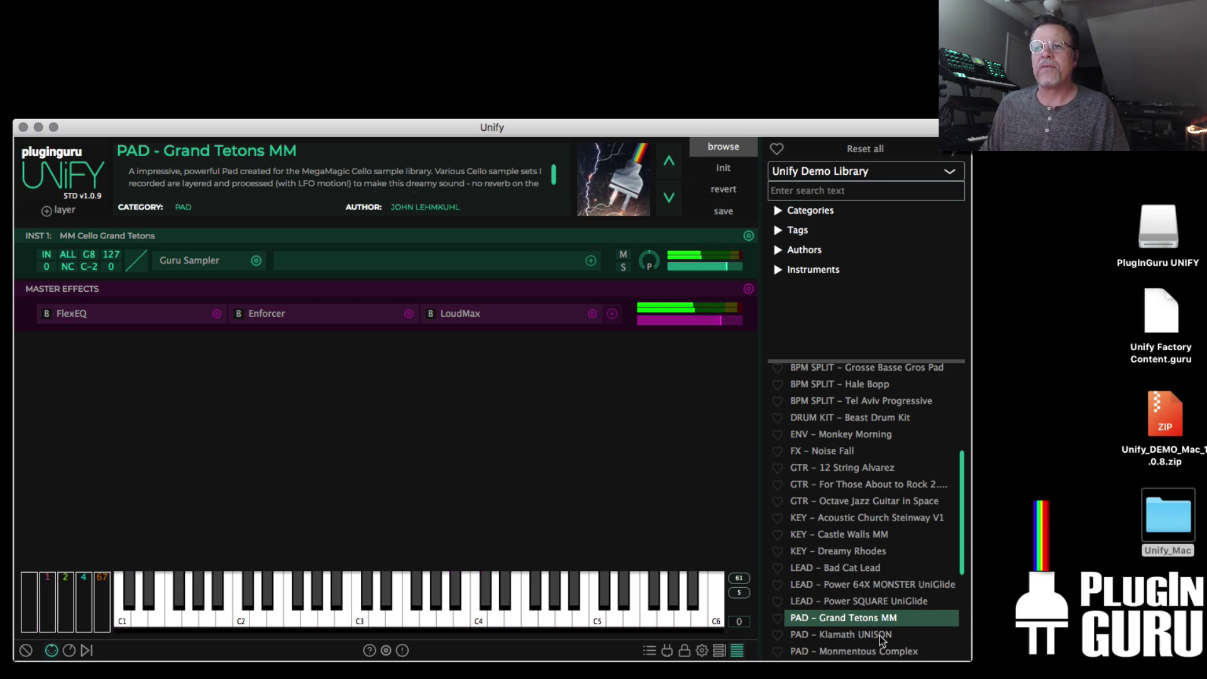
left_click(846, 634)
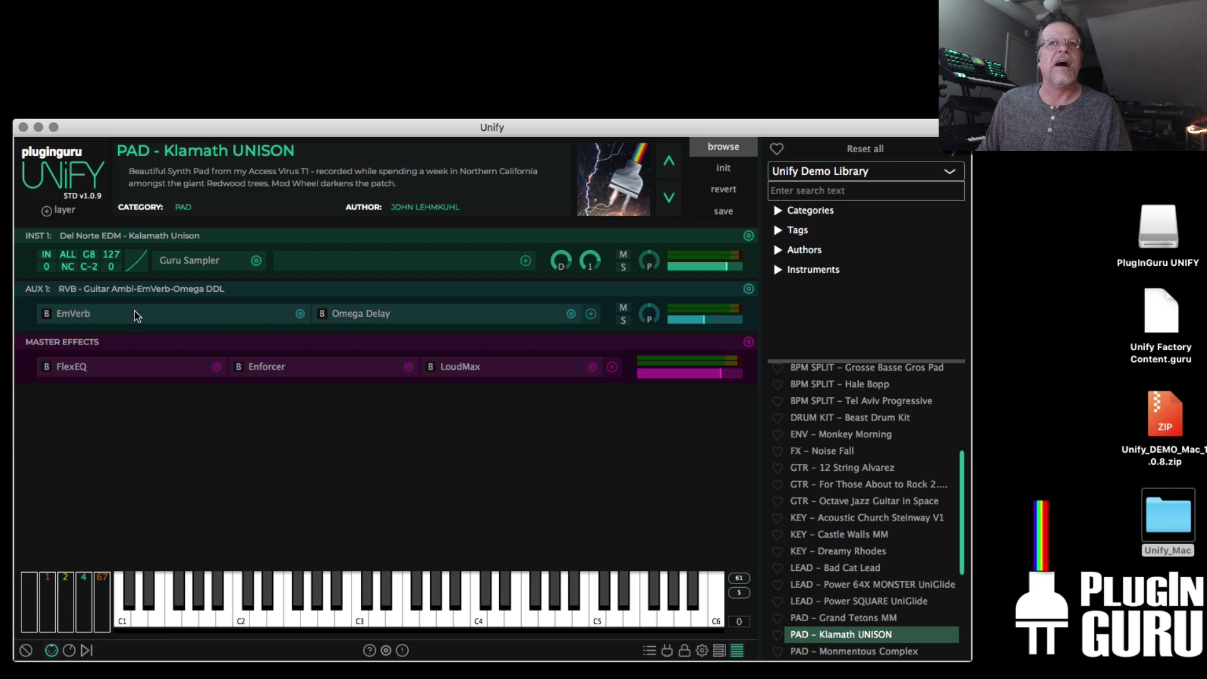
Step: In INST 1's Guru Sampler, move Sample Start past its midpoint and lower the filter Cutoff, closing the window when done
left_click(199, 263)
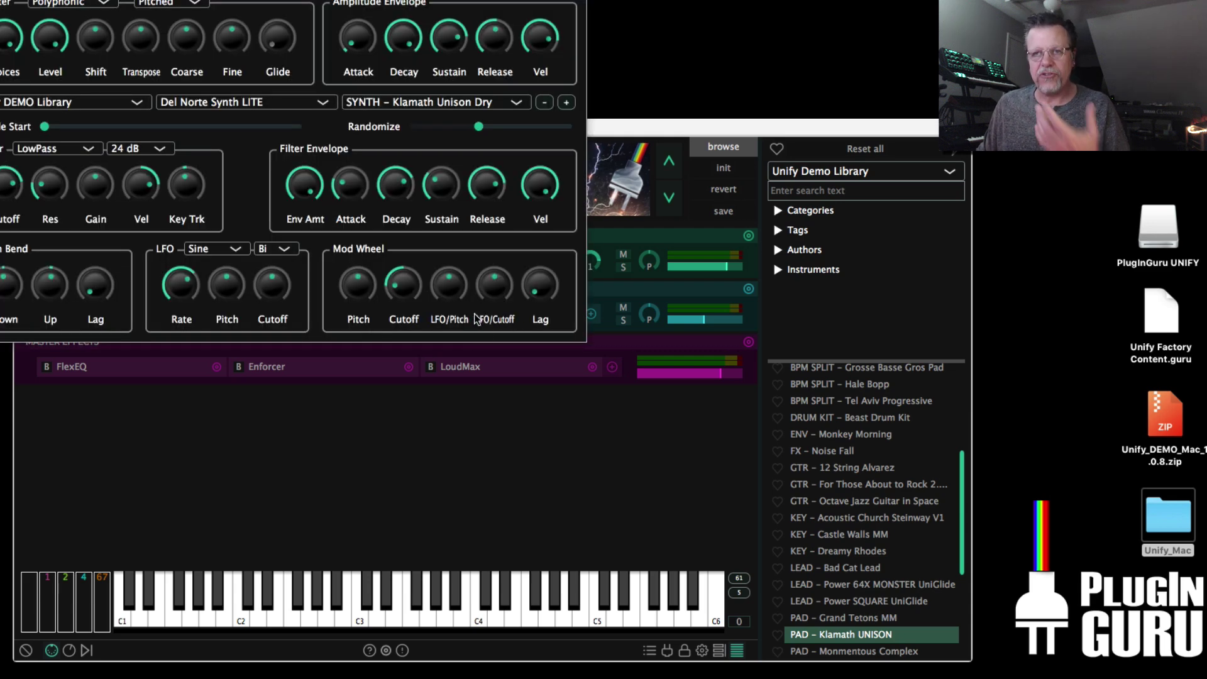
left_click_drag(314, 24, 619, 335)
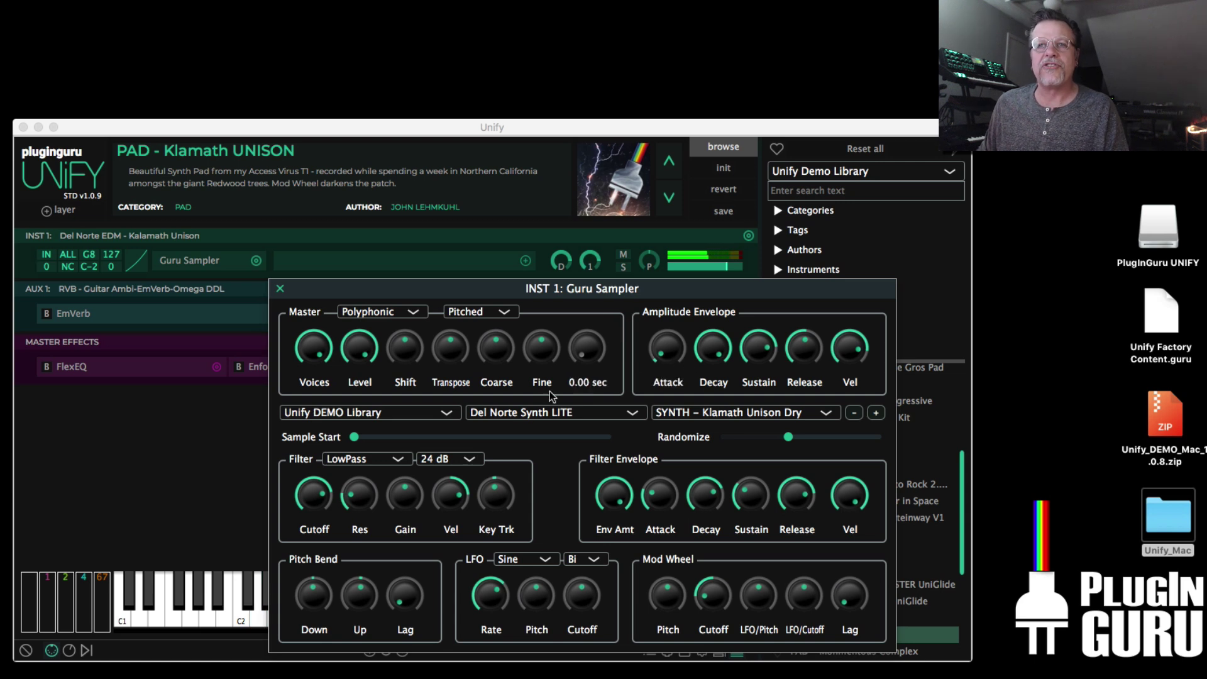
left_click_drag(354, 437, 509, 443)
mouse_move(318, 506)
mouse_move(714, 497)
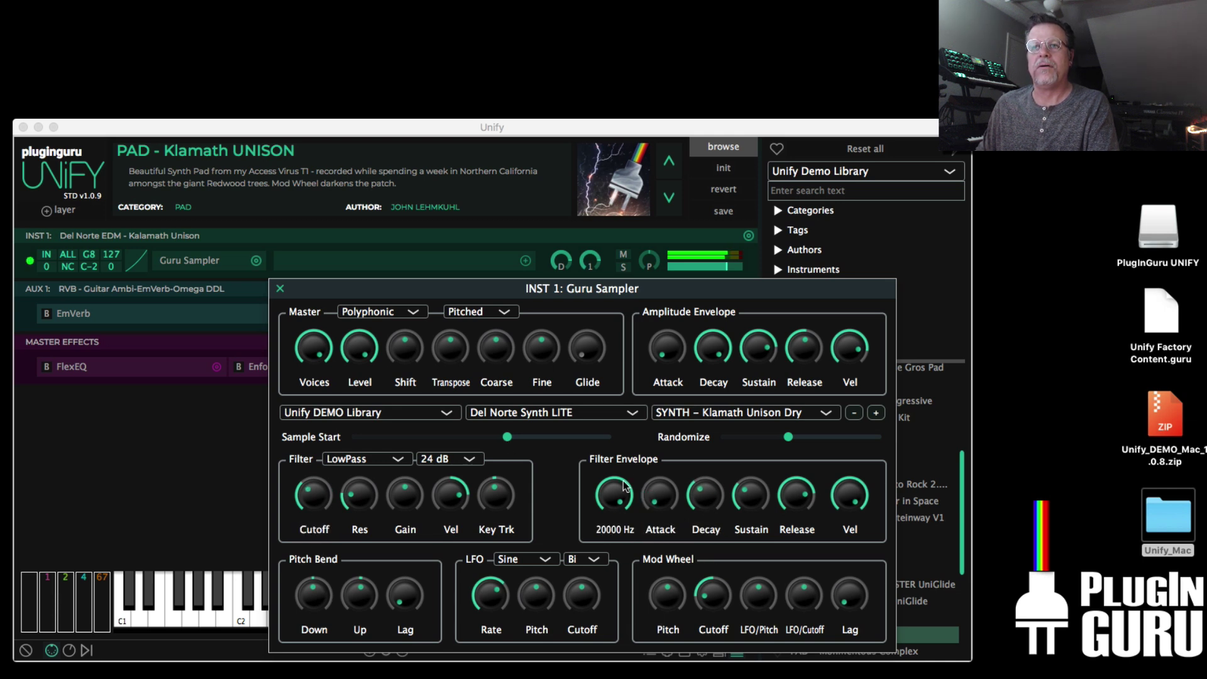
mouse_move(672, 354)
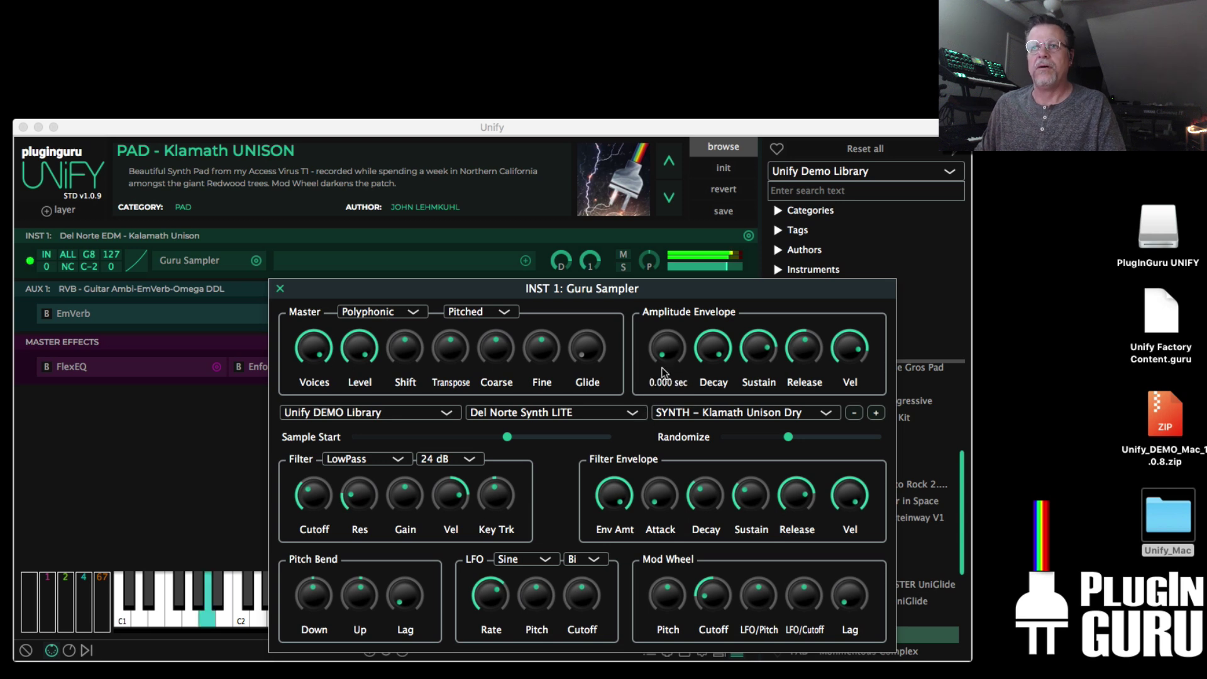
mouse_move(811, 358)
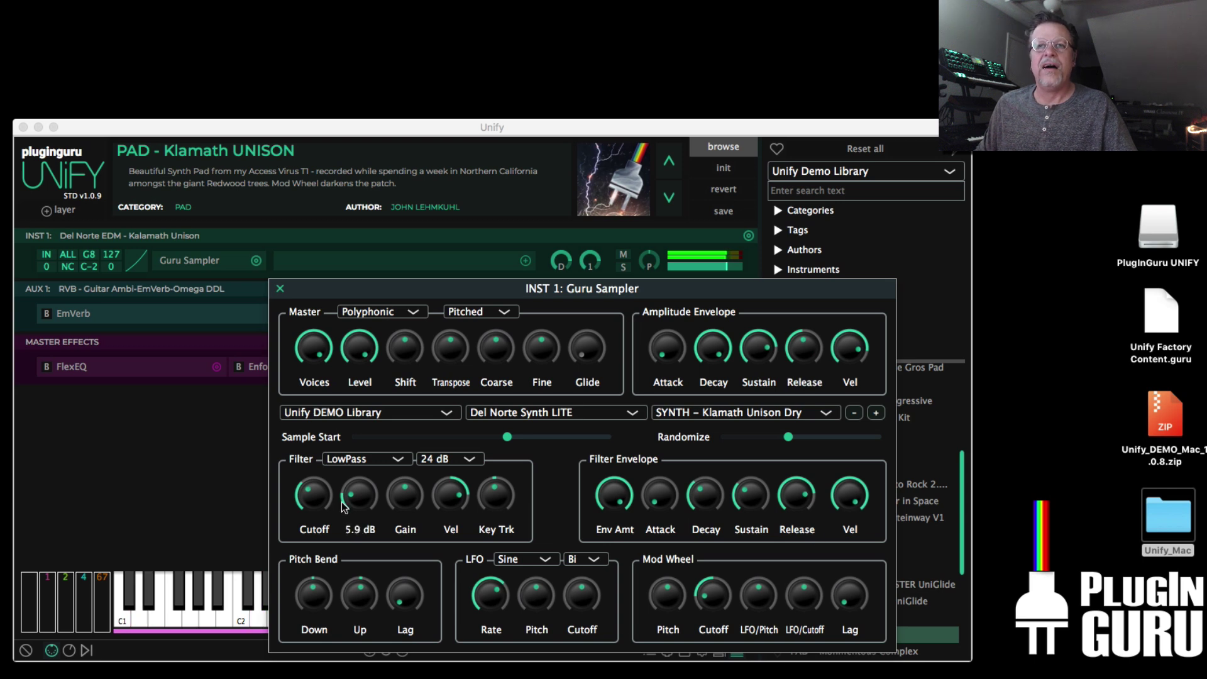
left_click_drag(321, 488, 323, 540)
left_click(280, 288)
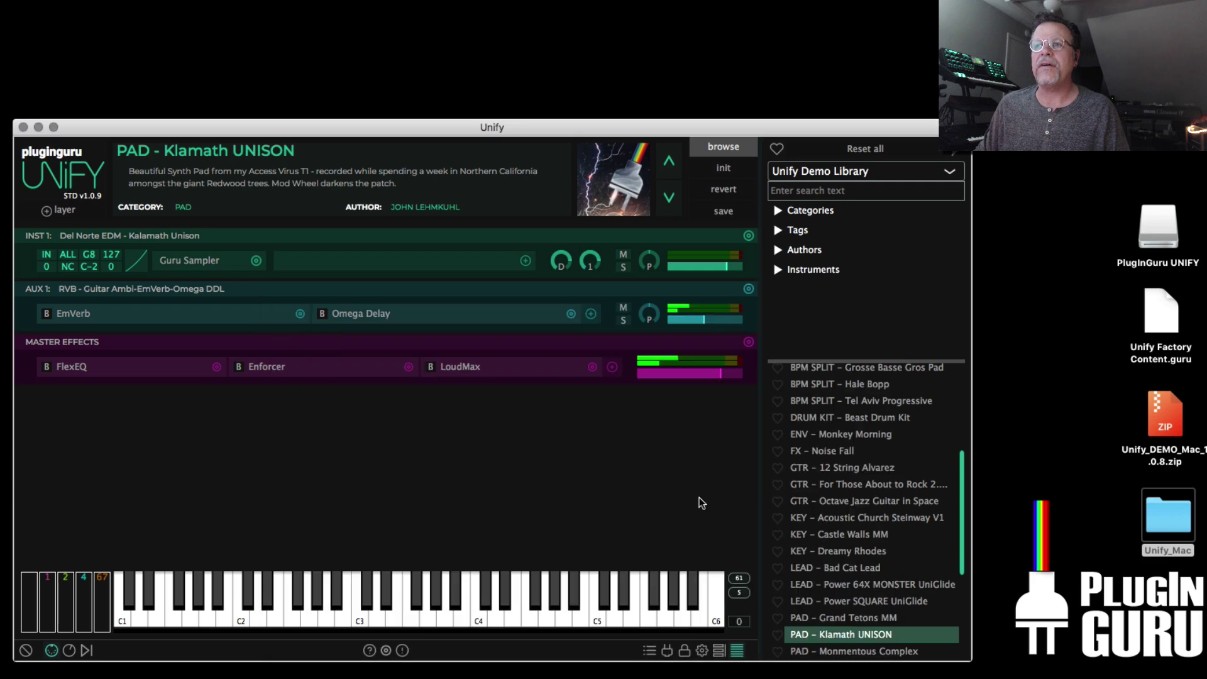
Step: Load PAD - Monmentous Complex from the Unify Demo Library
scroll(875, 564, "down", 6)
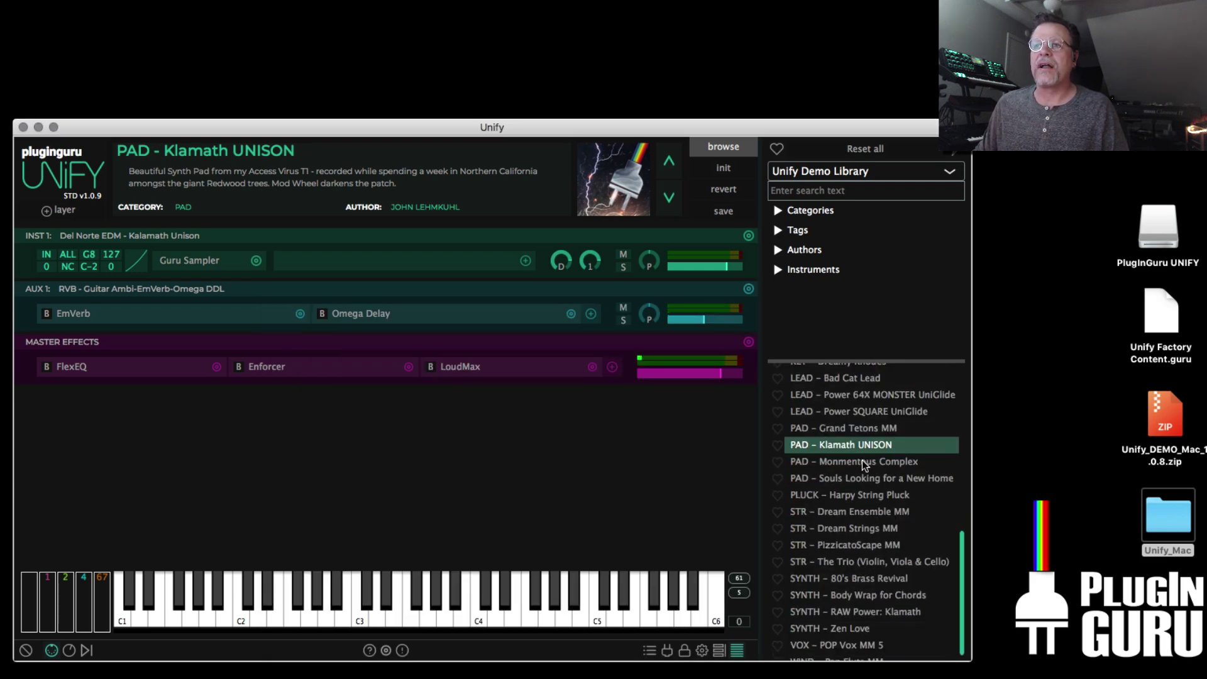
left_click(862, 463)
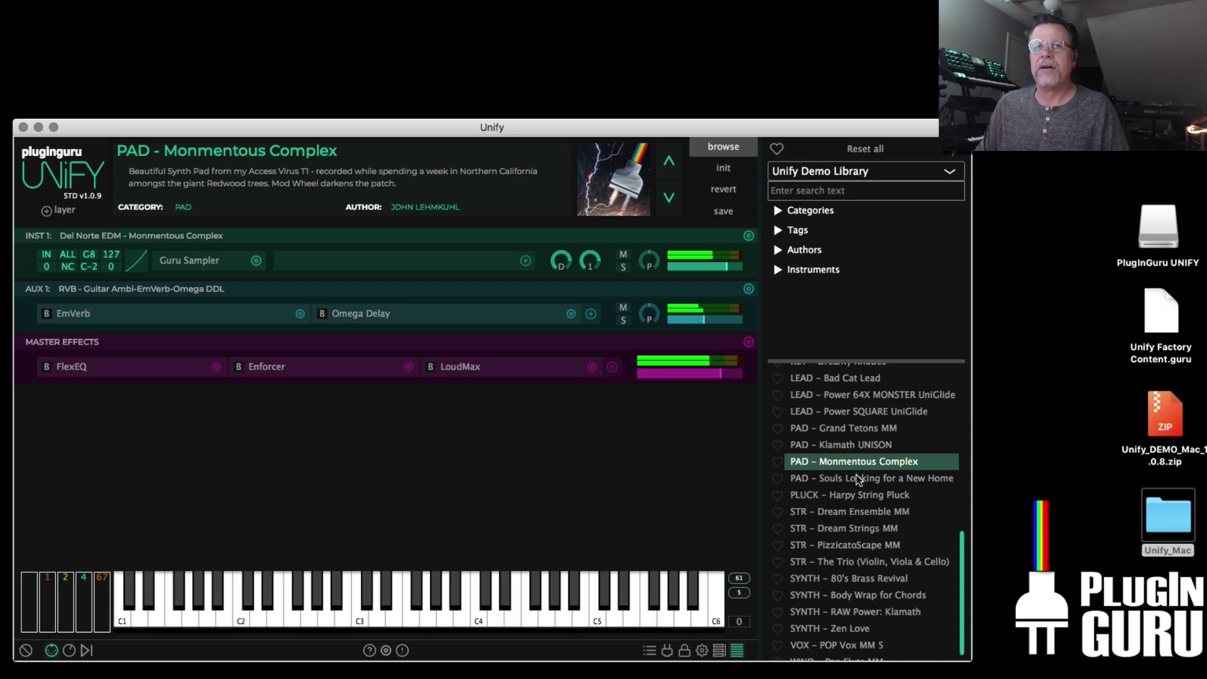
Step: Audition PAD - Souls Looking for a New Home, PLUCK - Harpy String Pluck, STR - Dream Ensemble MM, STR - The Trio and SYNTH - 80's Brass Revival
left_click(858, 478)
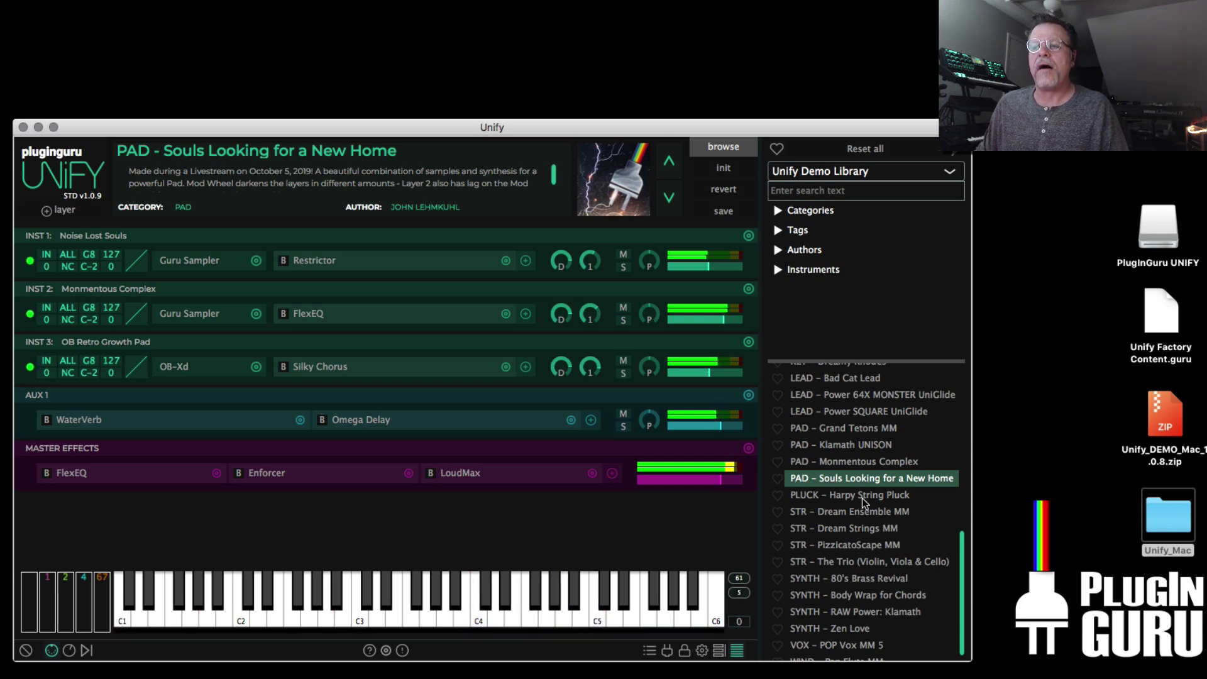
left_click(862, 498)
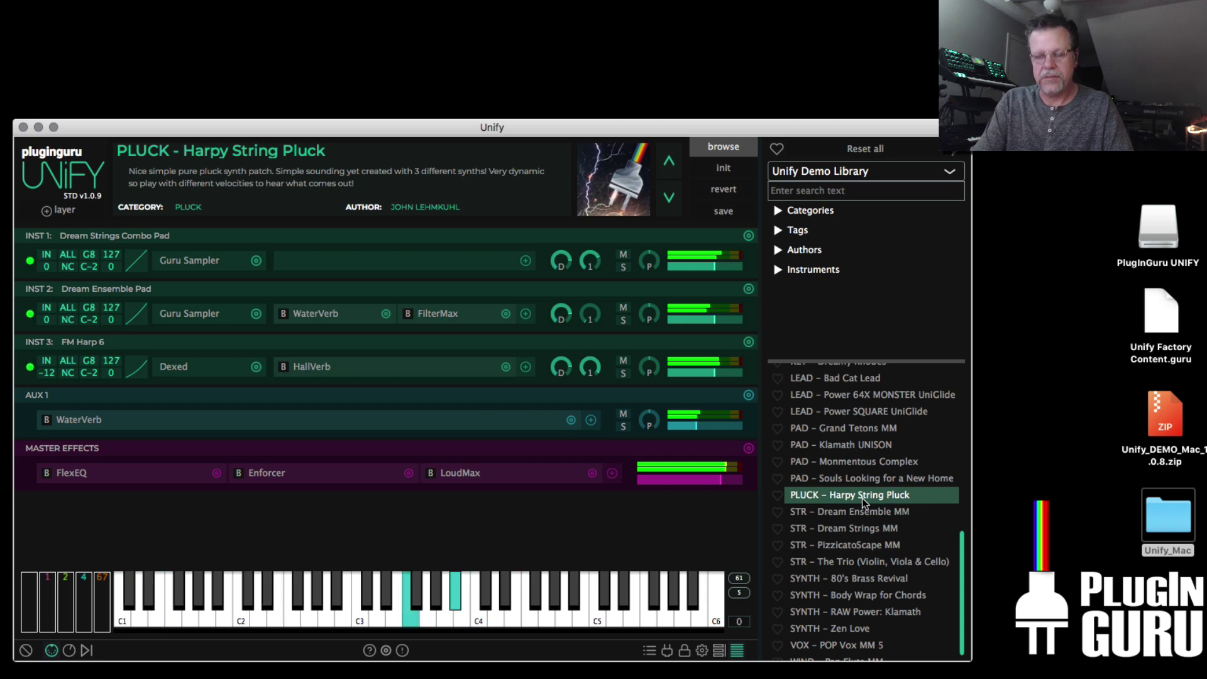
left_click(849, 511)
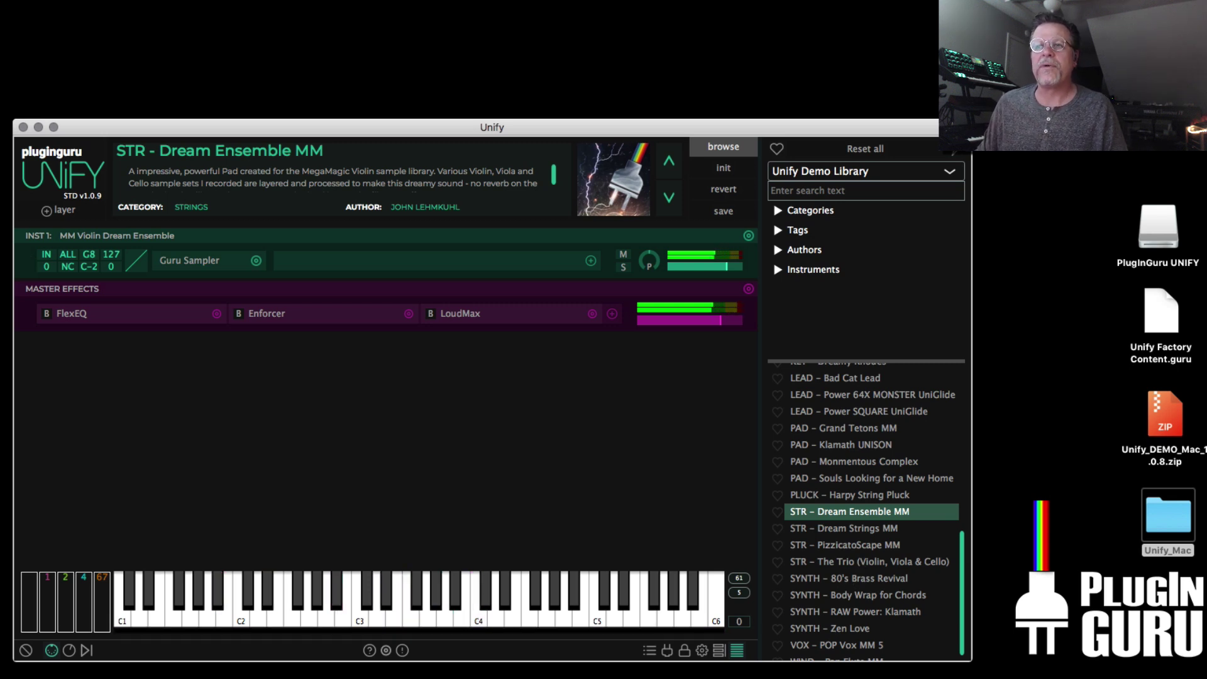
left_click(869, 561)
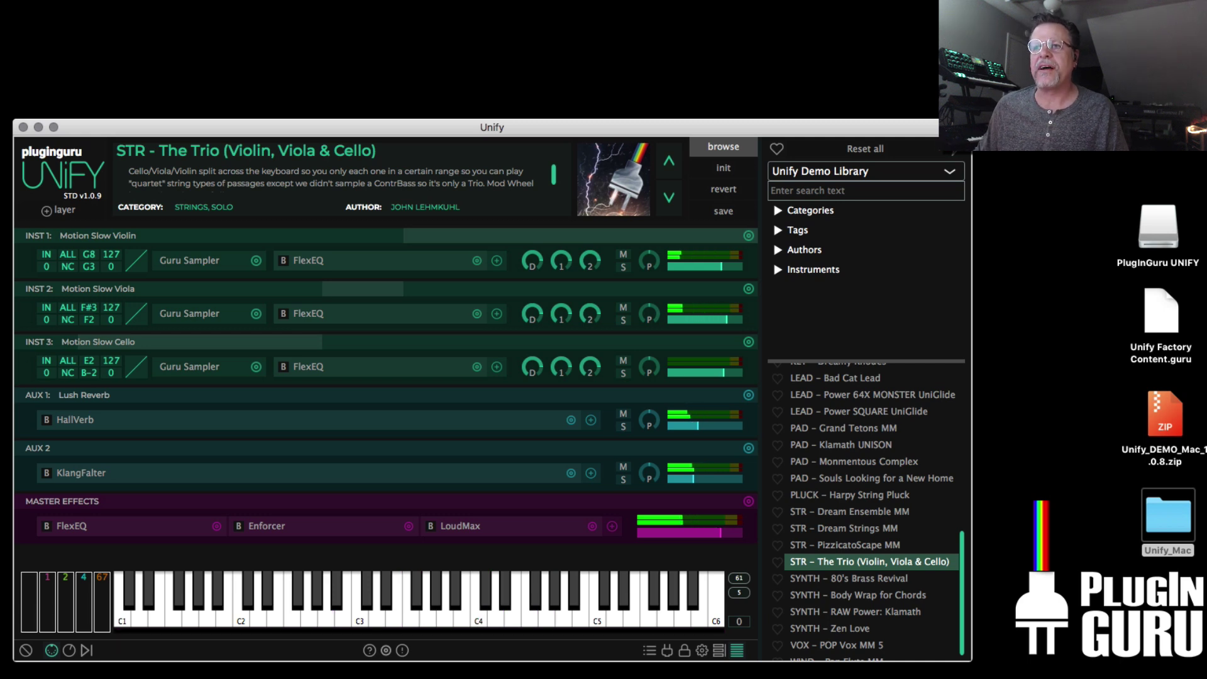
left_click(858, 576)
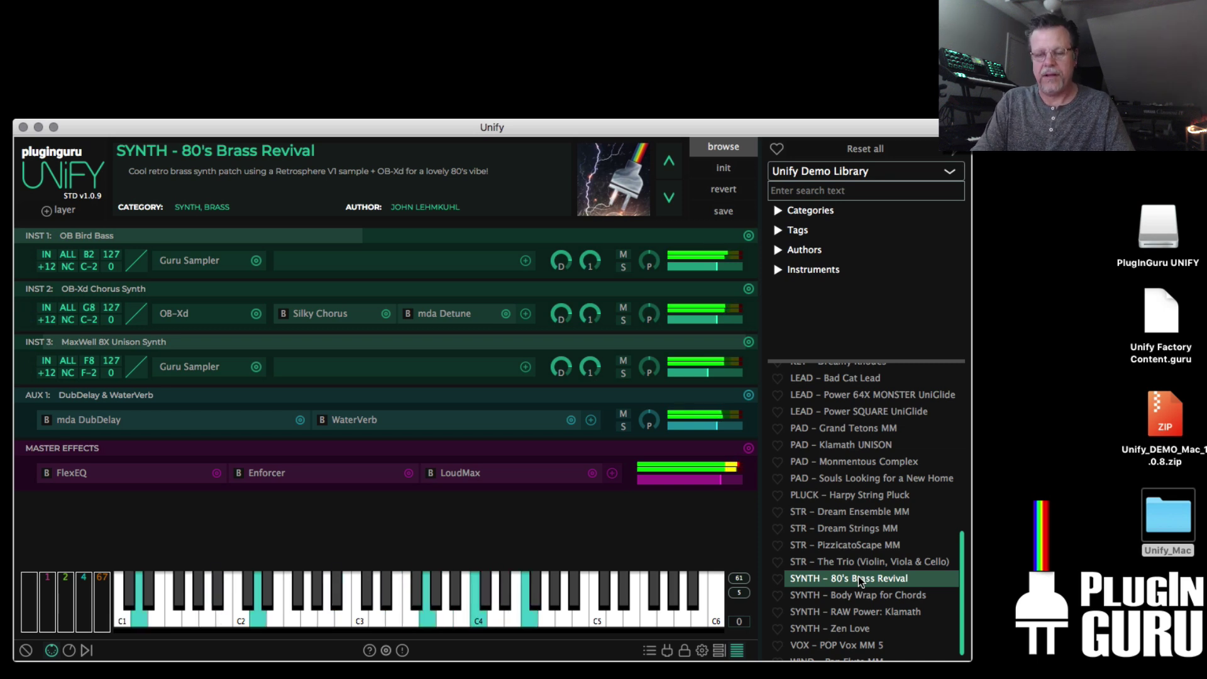
Step: Load SYNTH - Body Wrap for Chords and try OSC-MAX - SAW UNISON 8x, followed by OSC-DSP - SQUARE, in INST 1's Guru Sampler
left_click(858, 596)
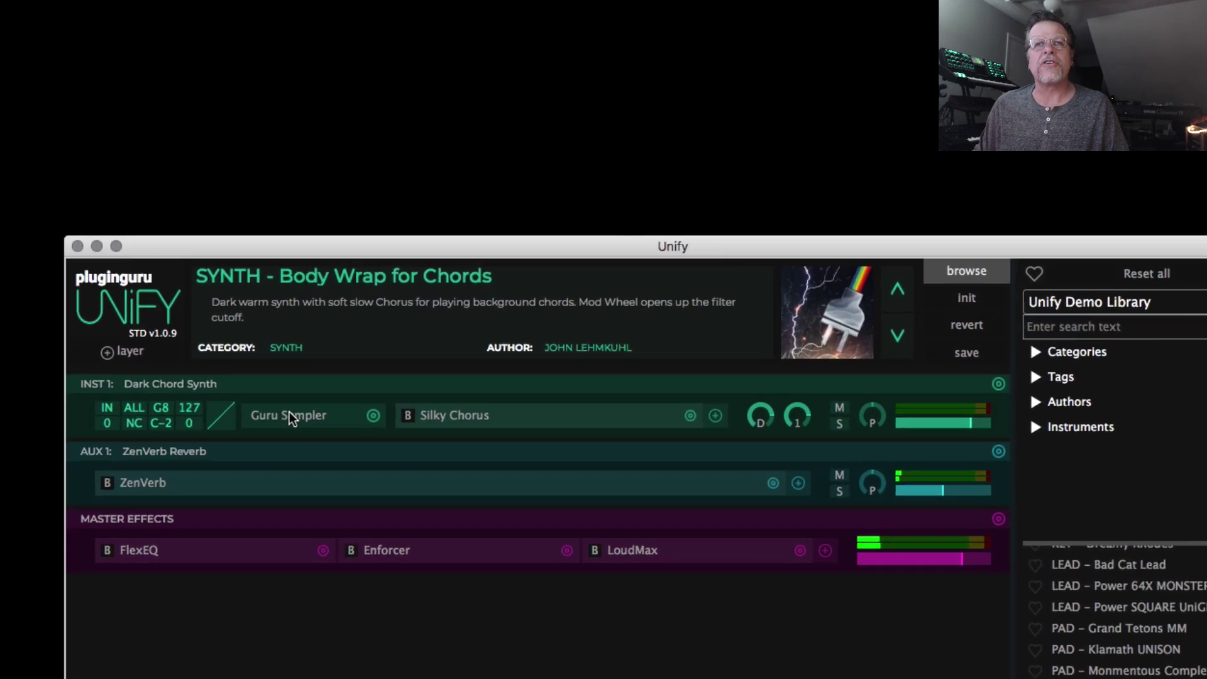
left_click(193, 260)
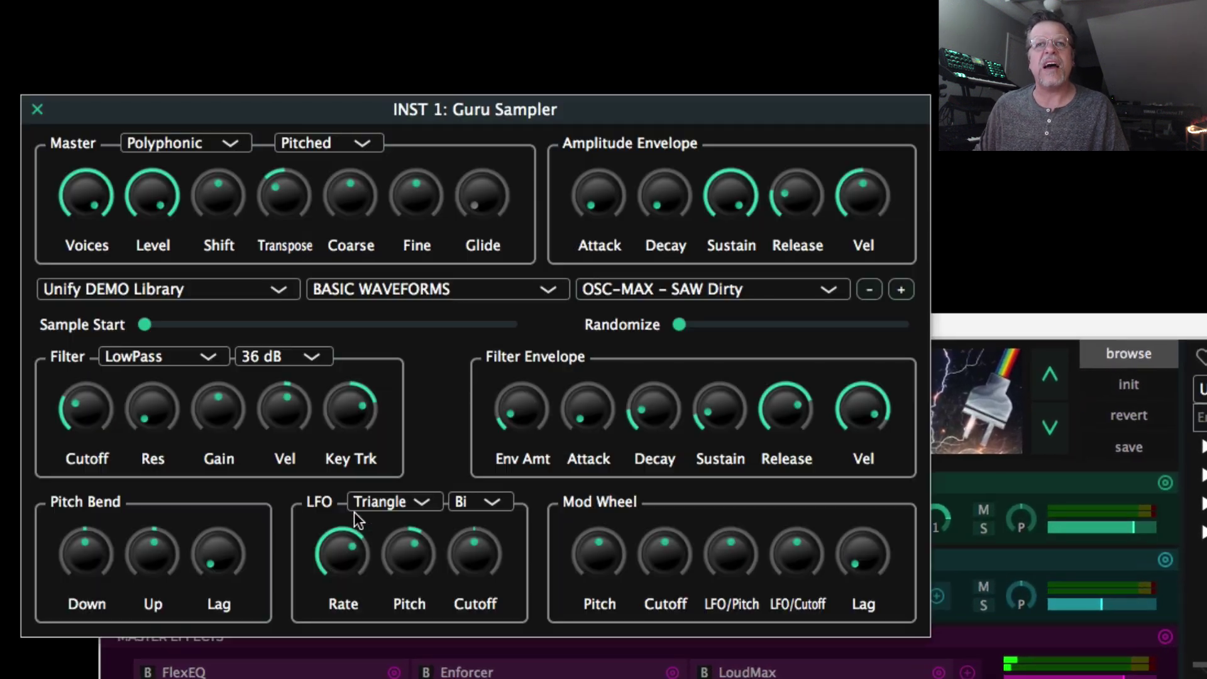
left_click(685, 292)
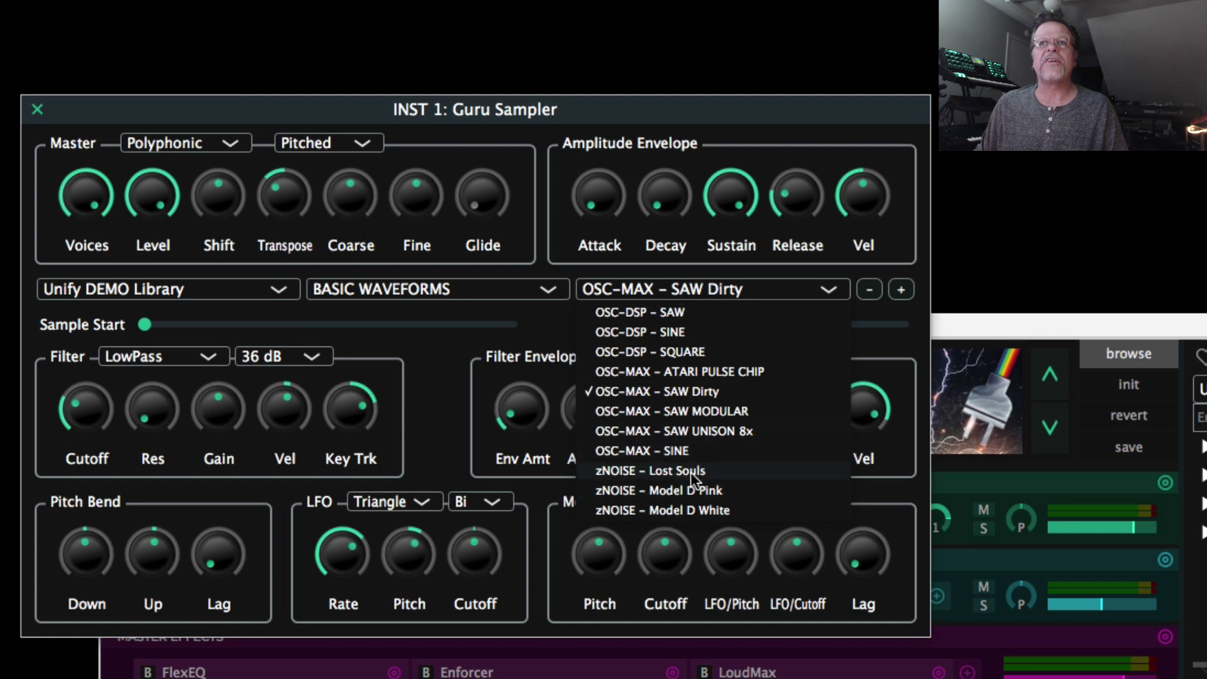
left_click(692, 431)
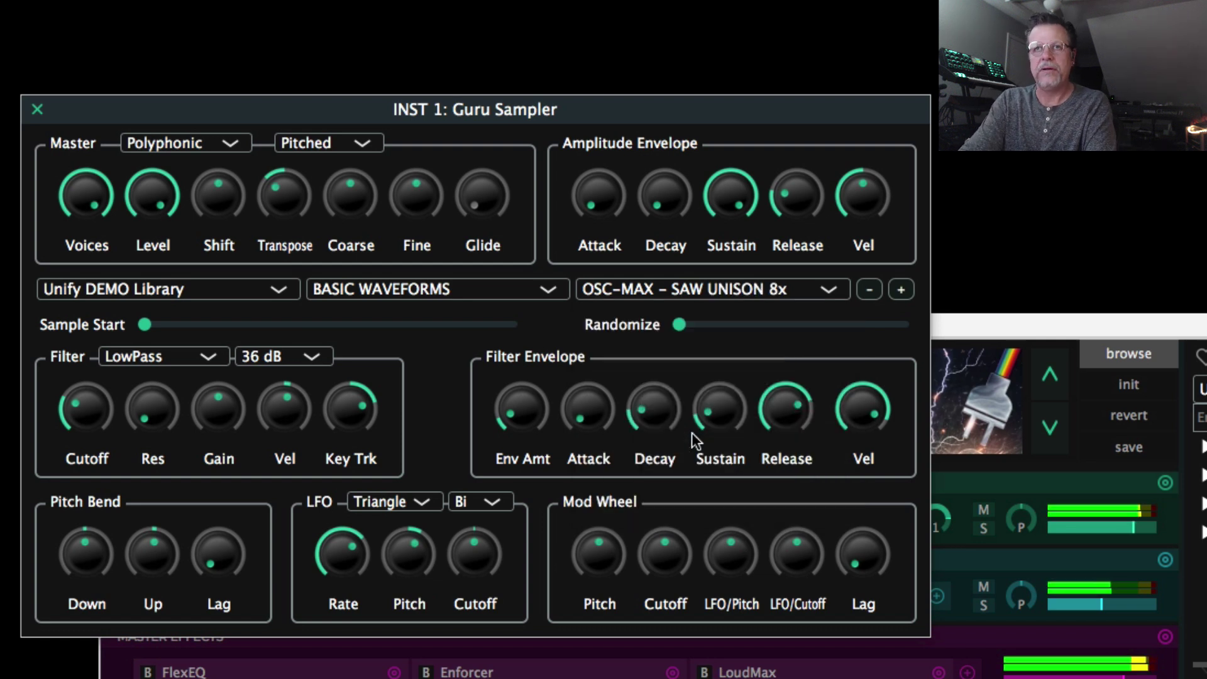
left_click(701, 289)
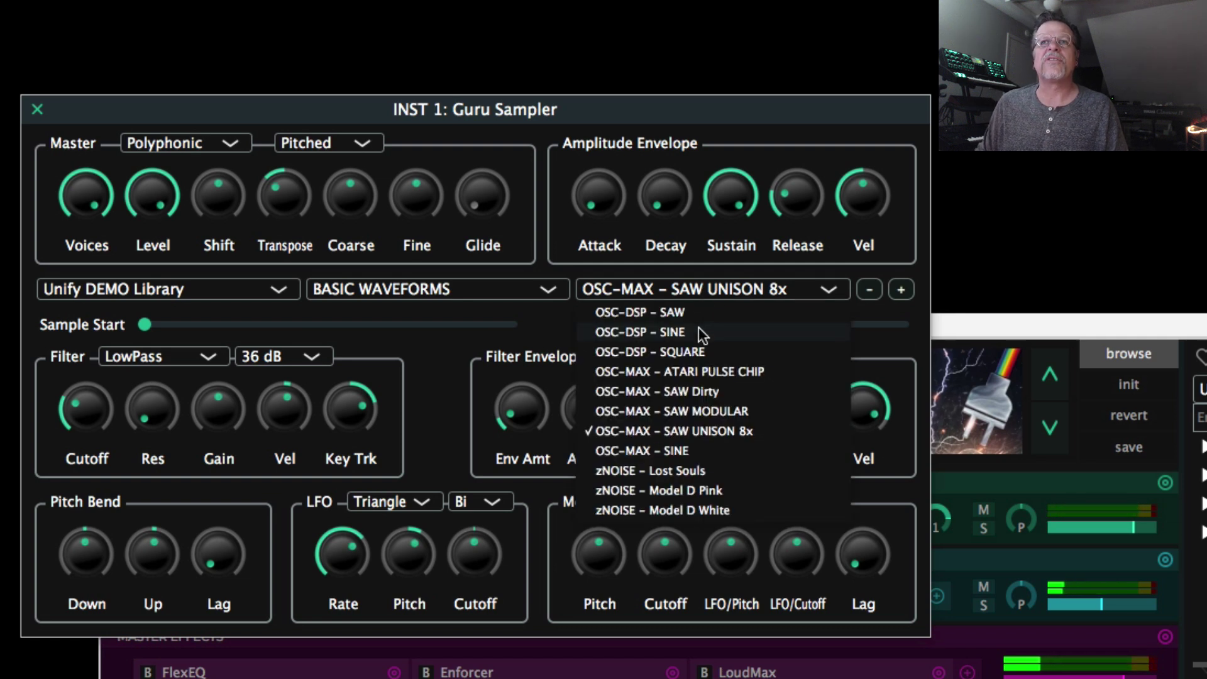
left_click(682, 352)
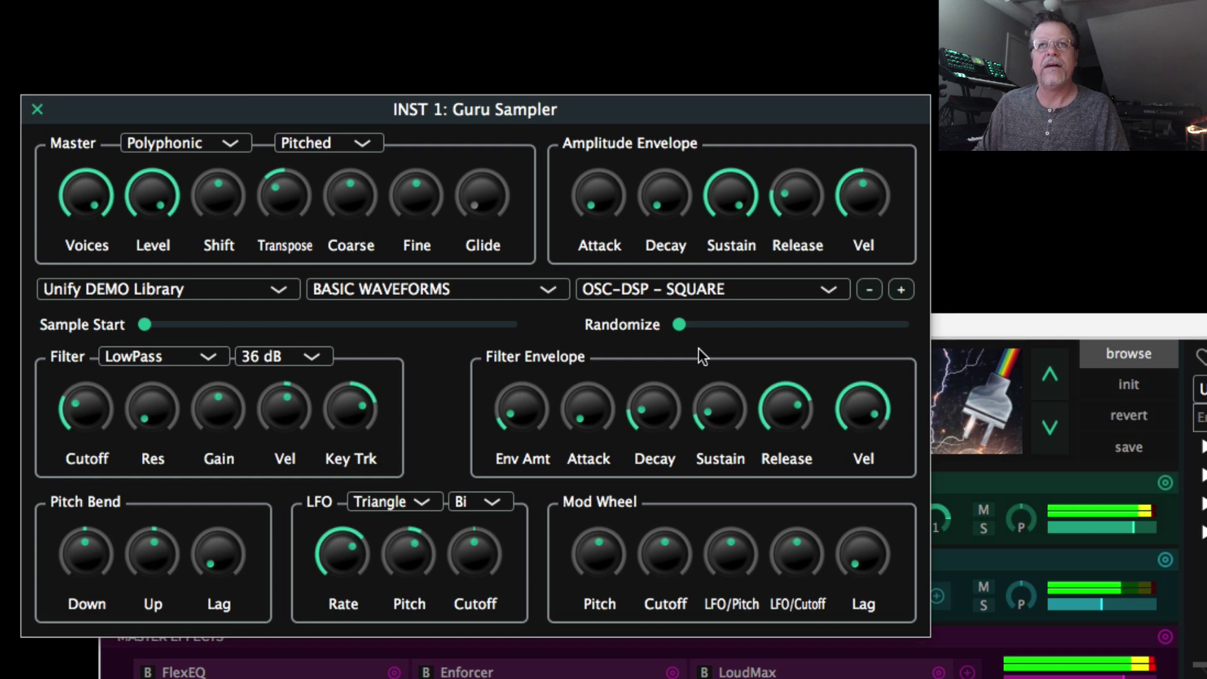
Step: Switch the sampler's sound to PAD-Cape Siren Deserted E5 from MegaMagic Pads LITE and reset Transpose to its default
left_click(327, 288)
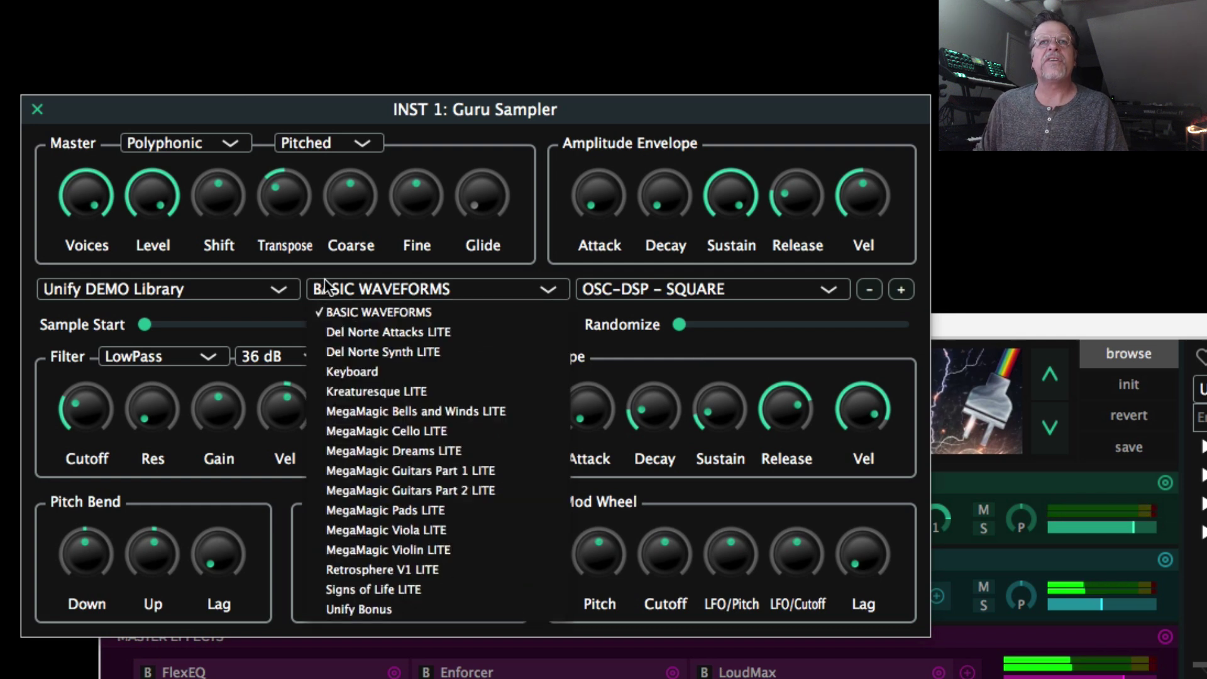
left_click(394, 512)
left_click(633, 288)
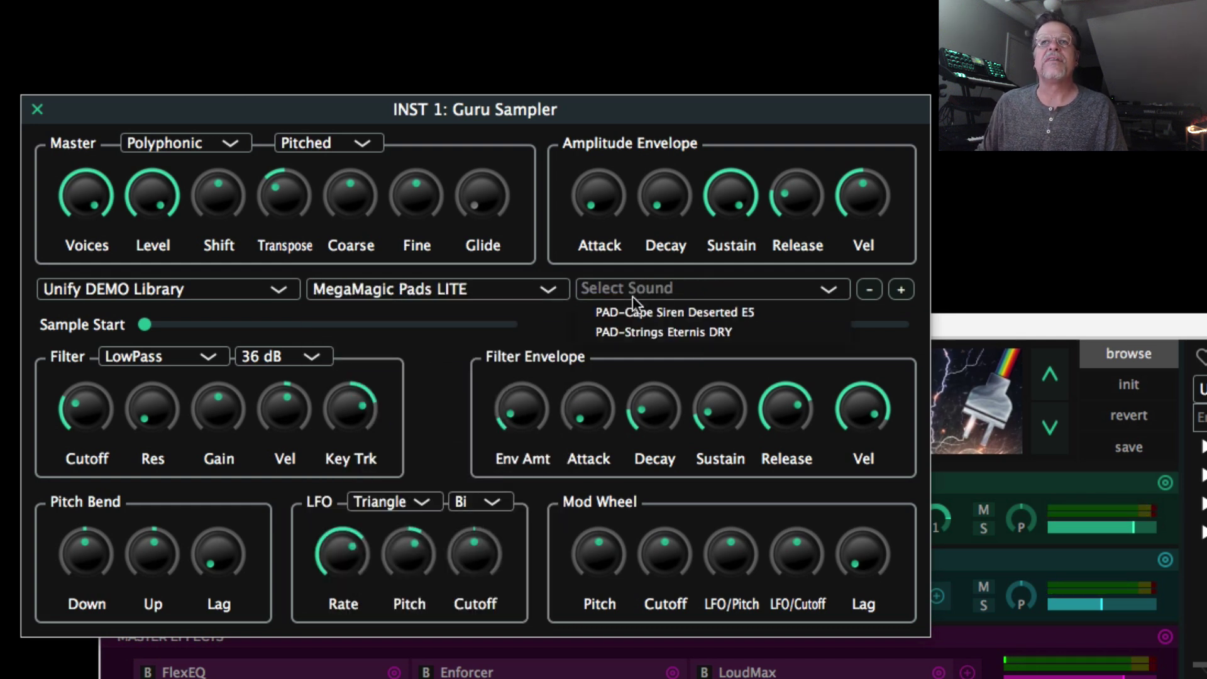
left_click(632, 308)
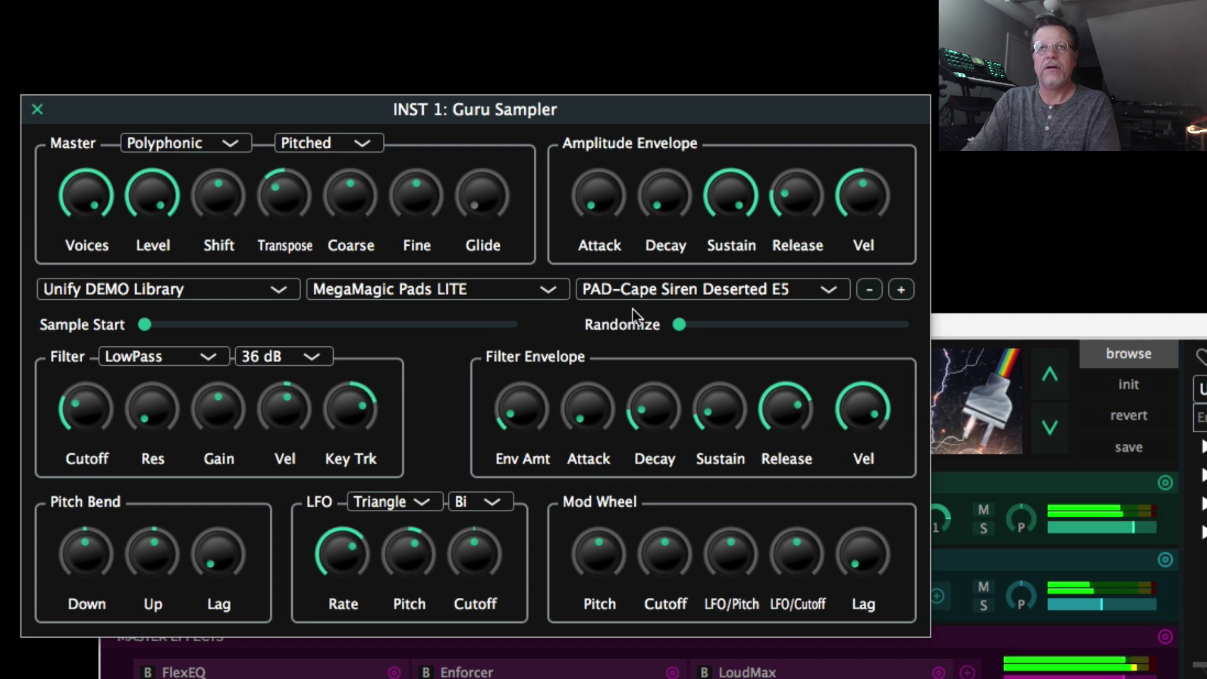
double_click(292, 190)
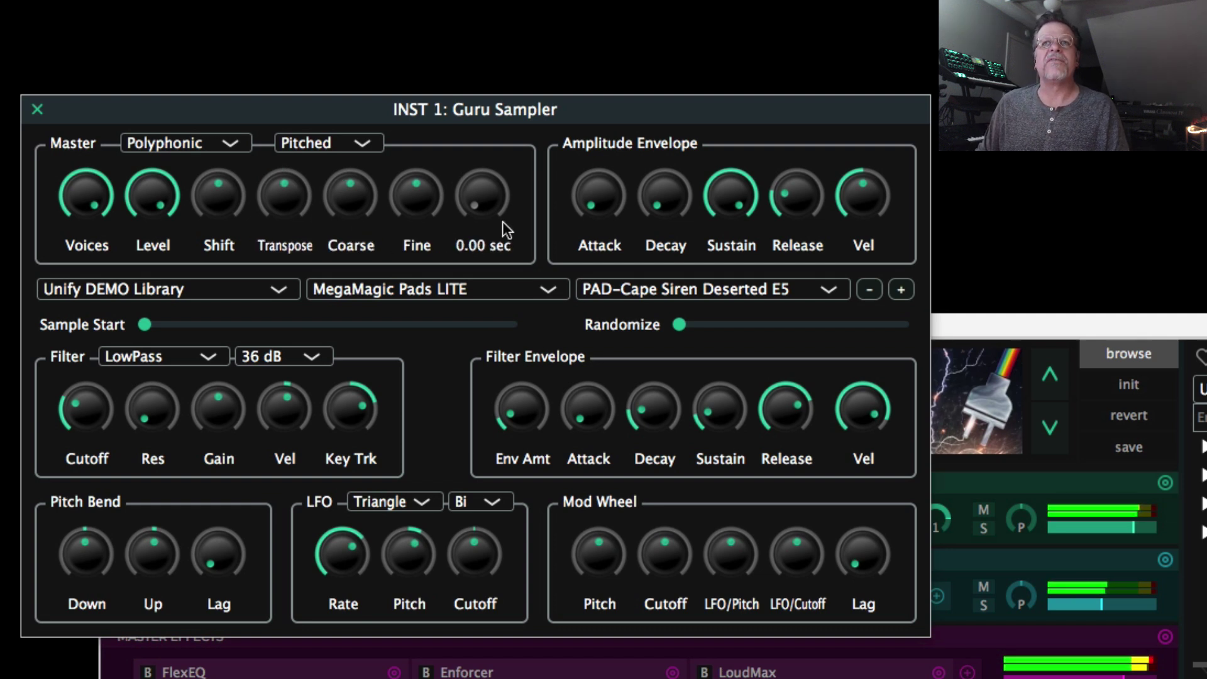
Step: Move INST 1's Sample Start to about its midpoint, close the sampler window, and bypass the layer's Silky Chorus effect
left_click_drag(143, 324, 326, 341)
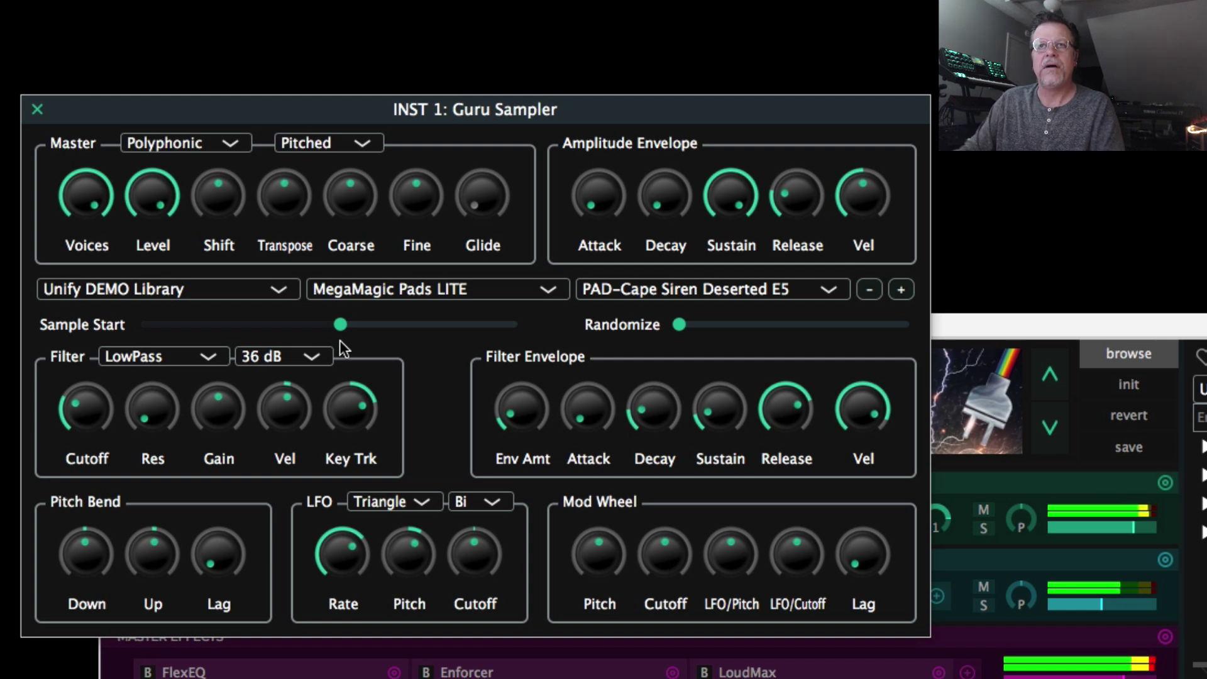
left_click(36, 110)
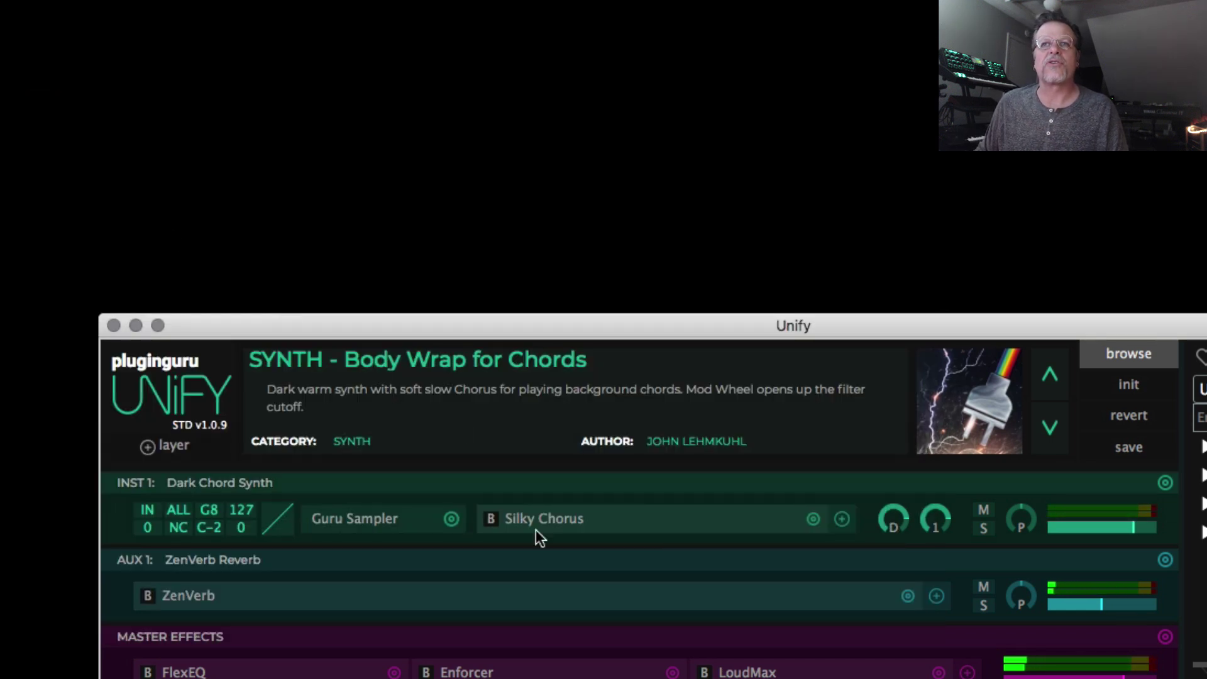
left_click(492, 519)
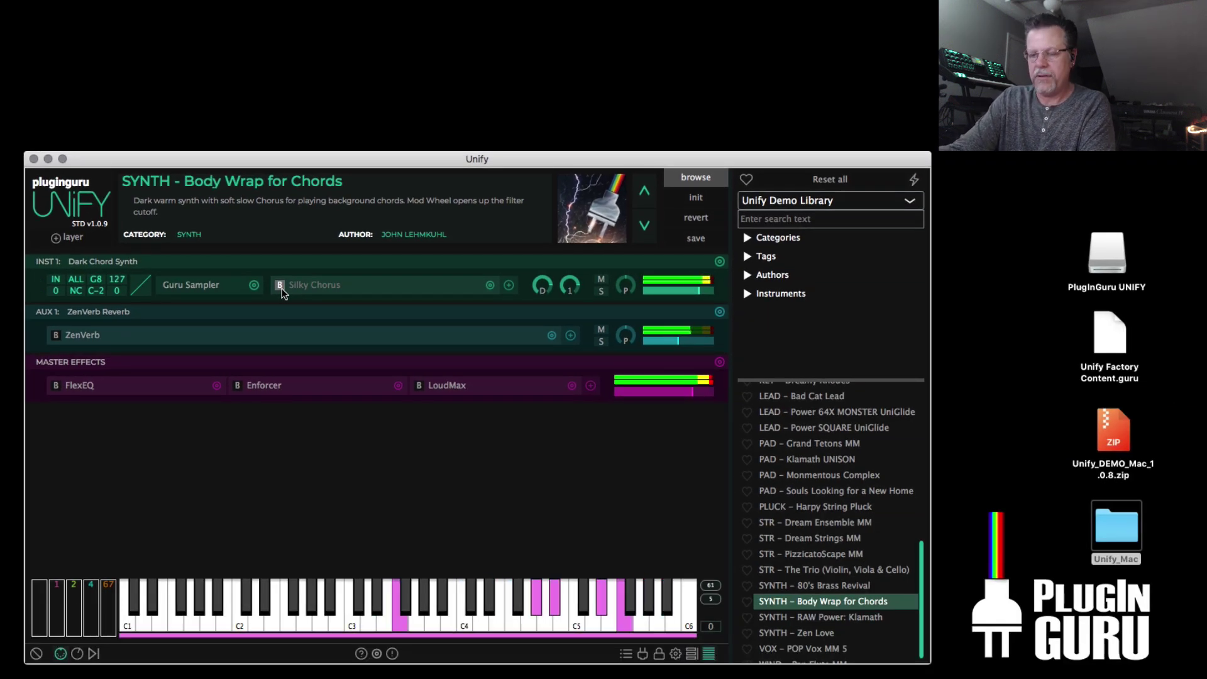
Step: Audition SYNTH - RAW Power: Klamath, SYNTH - Zen Love and VOX - POP Vox MM 5, ending with WIND - Pan Flute MM loaded
scroll(835, 612, "down", 1)
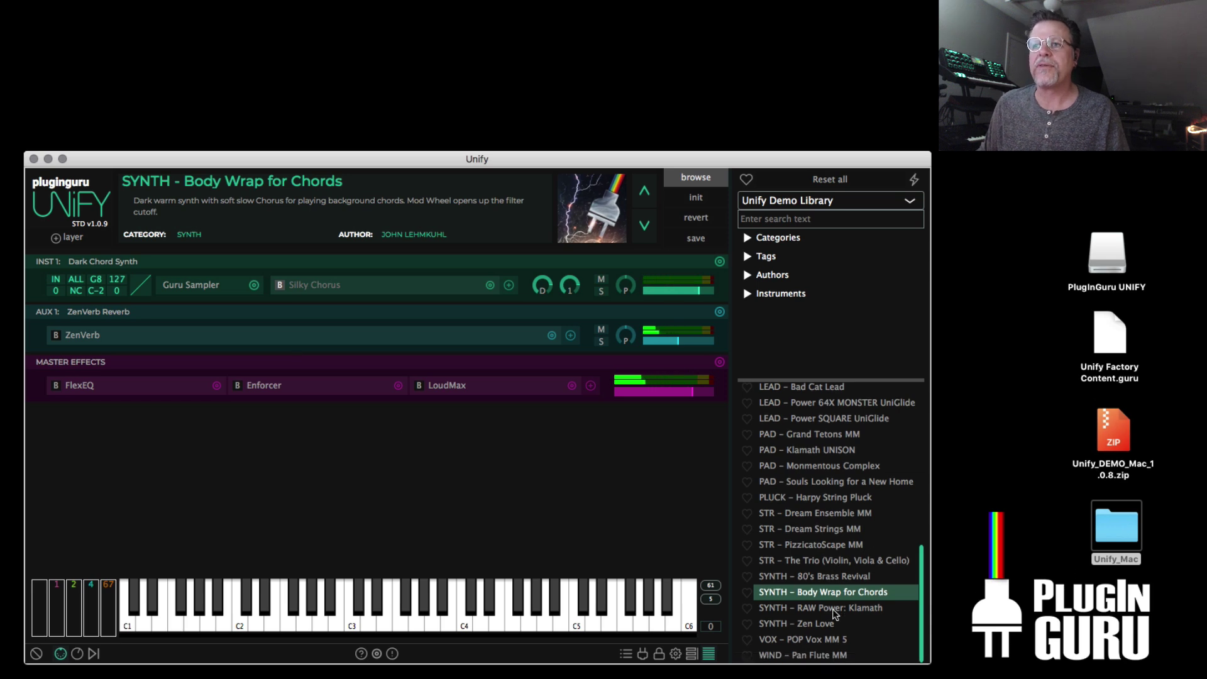
left_click(836, 609)
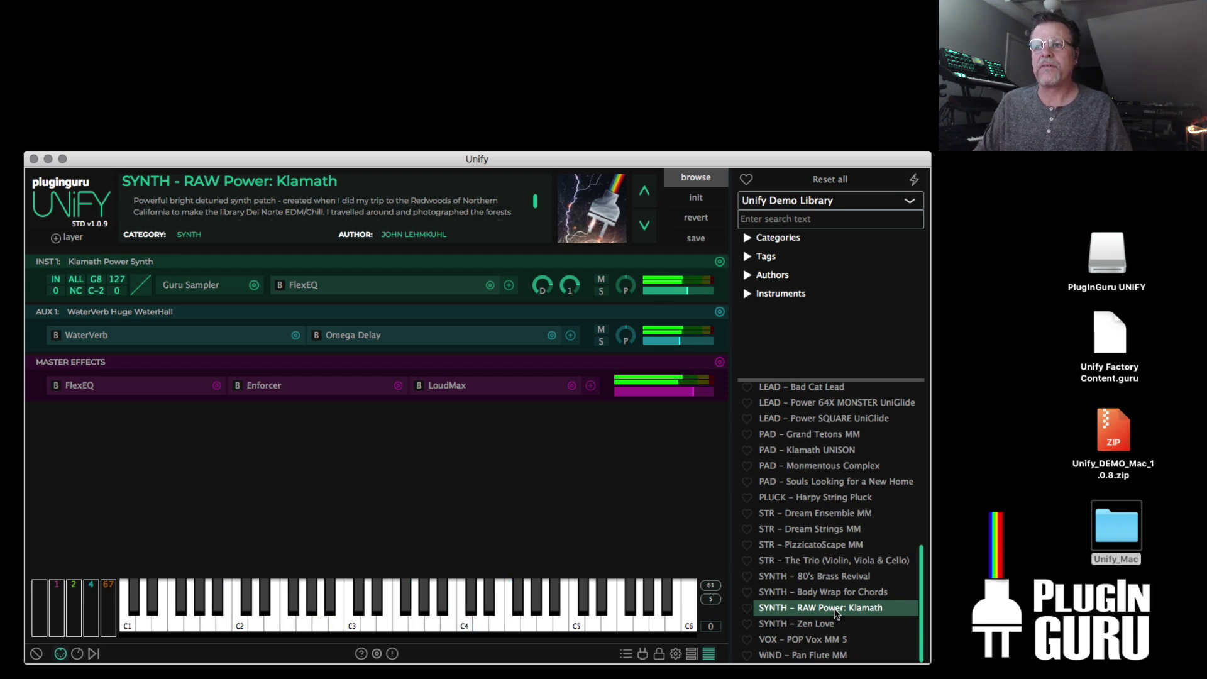
left_click(828, 622)
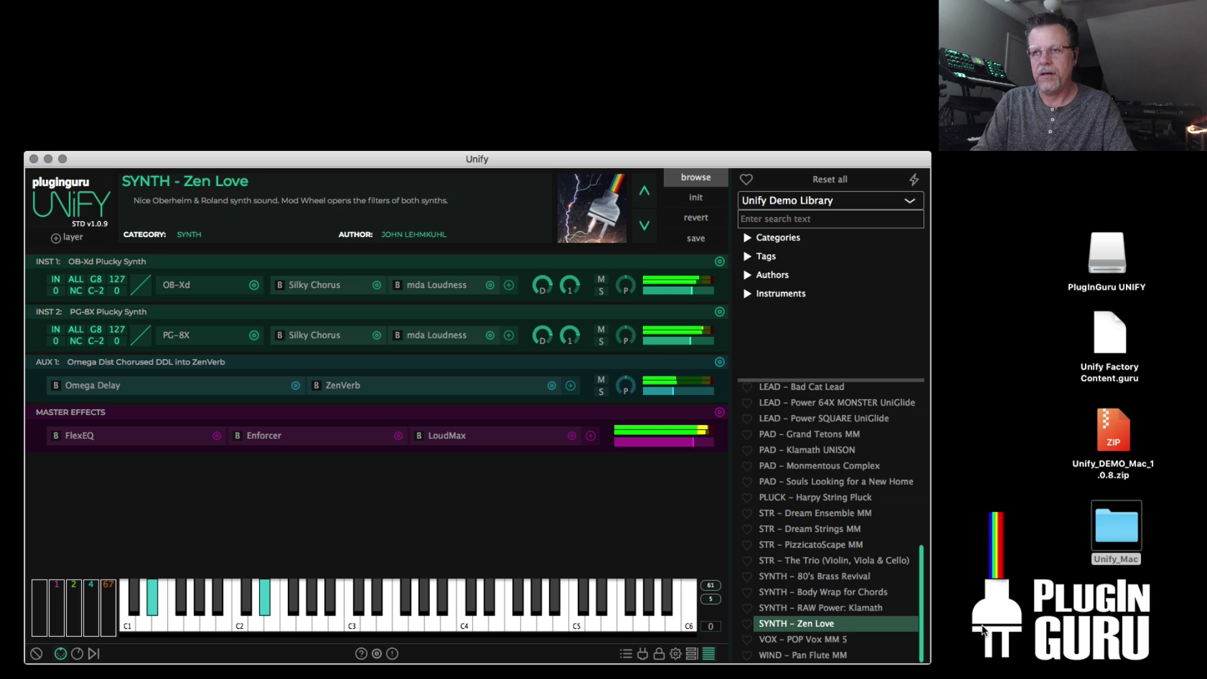
left_click(805, 639)
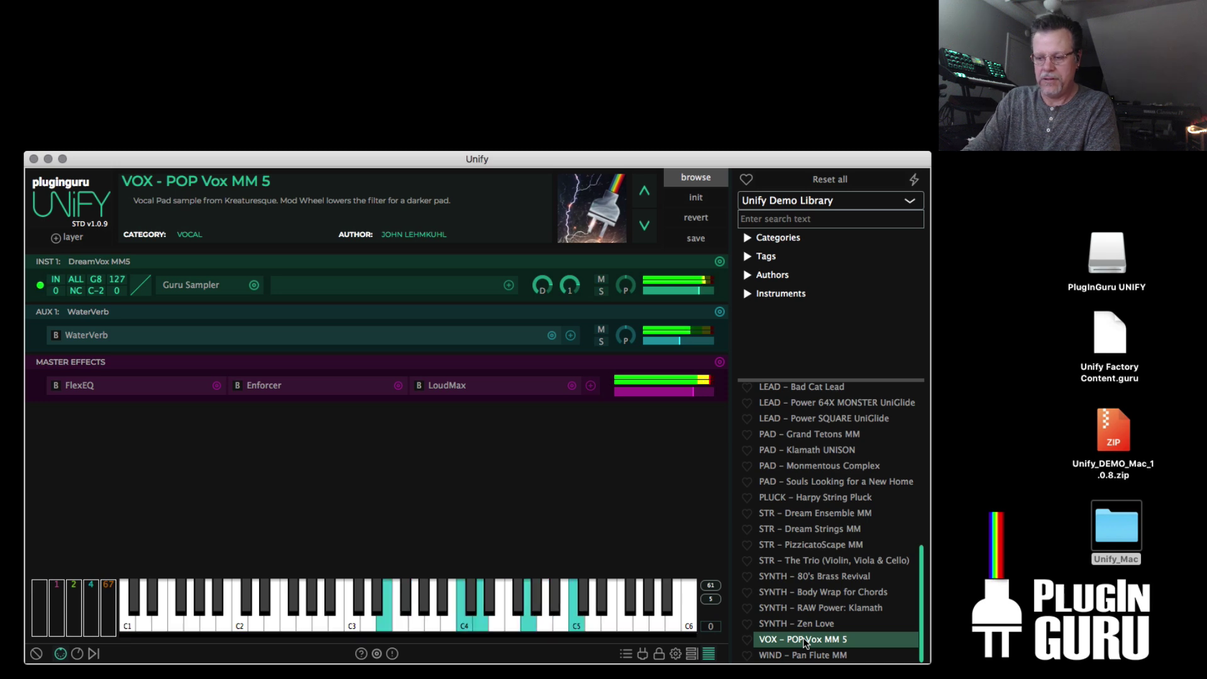
left_click(570, 577)
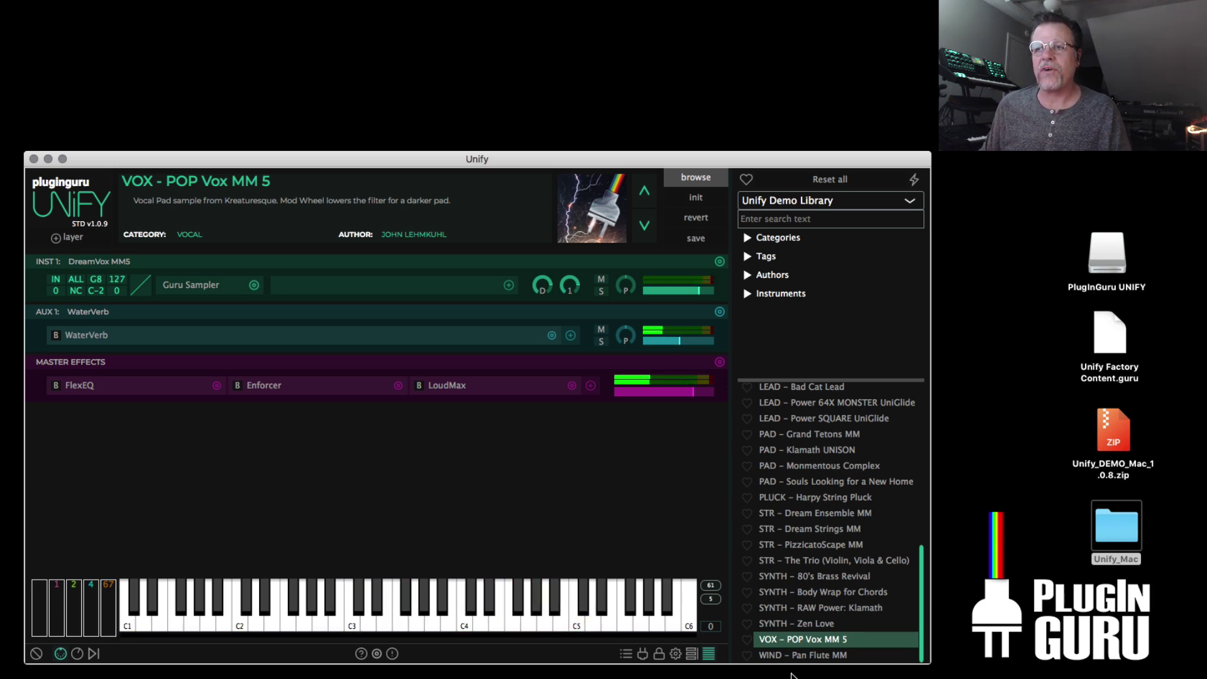
left_click(802, 657)
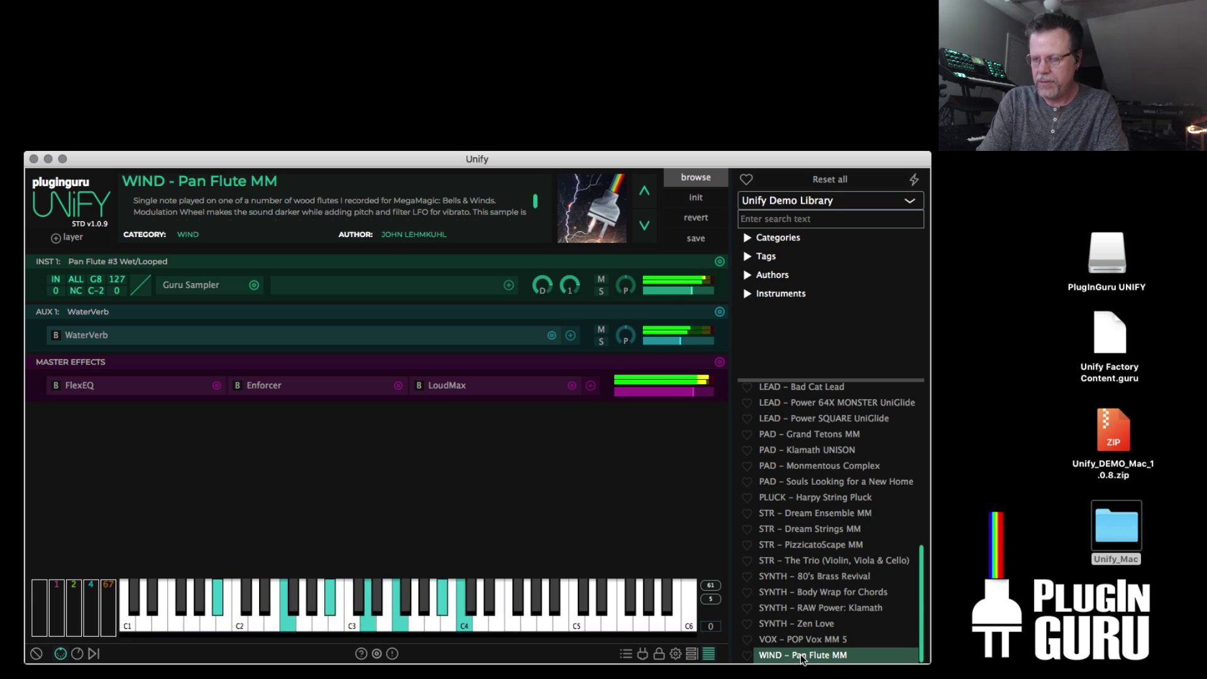
scroll(814, 561, "up", 15)
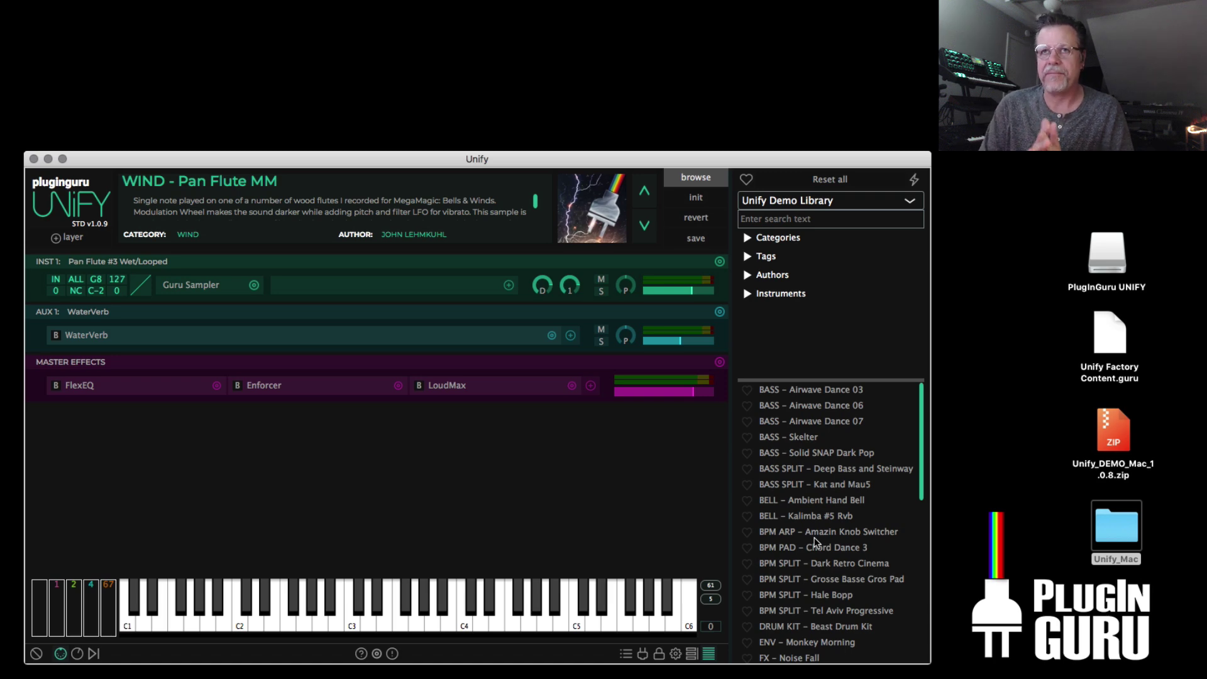
left_click(815, 542)
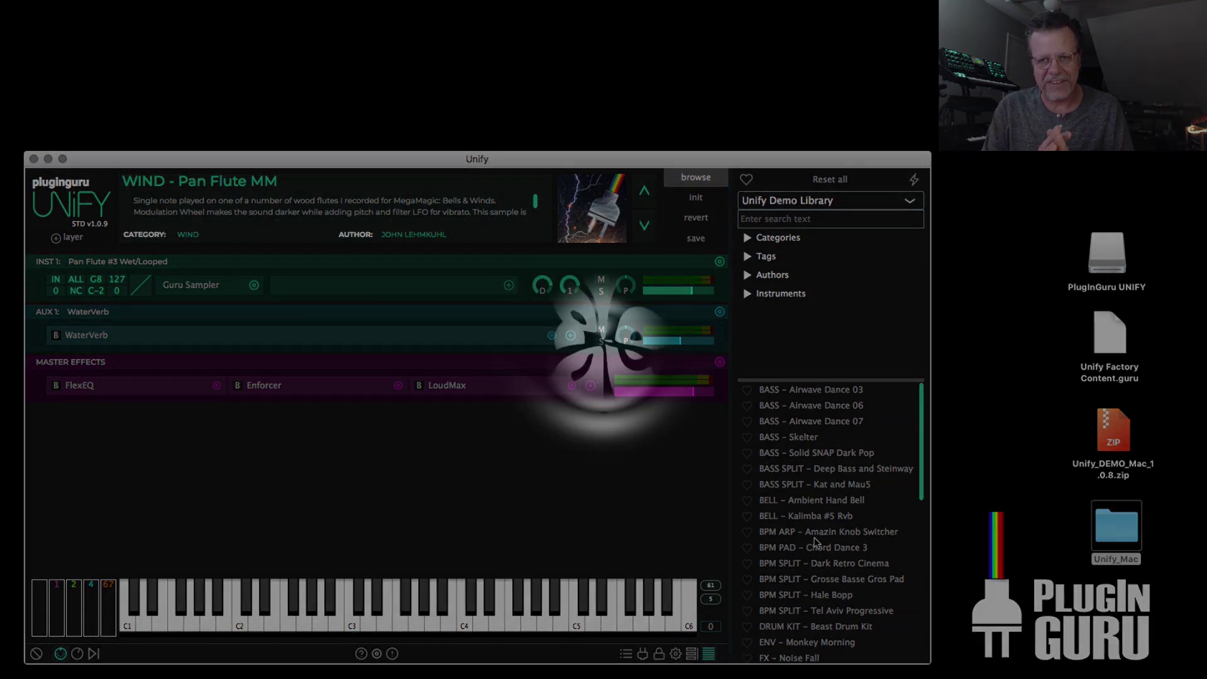